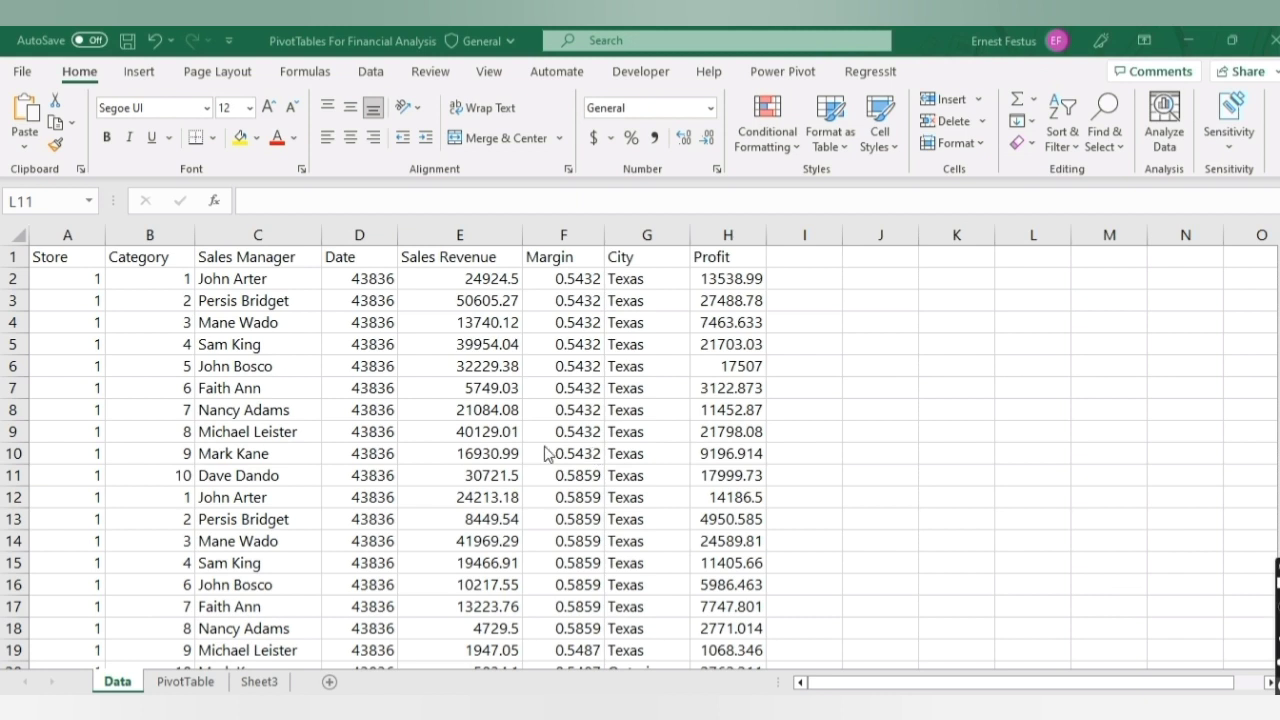
- Examine the sales dataset on the Data sheet column by column, from Store through Profit
{"action": "left_click", "coordinate": [377, 435]}
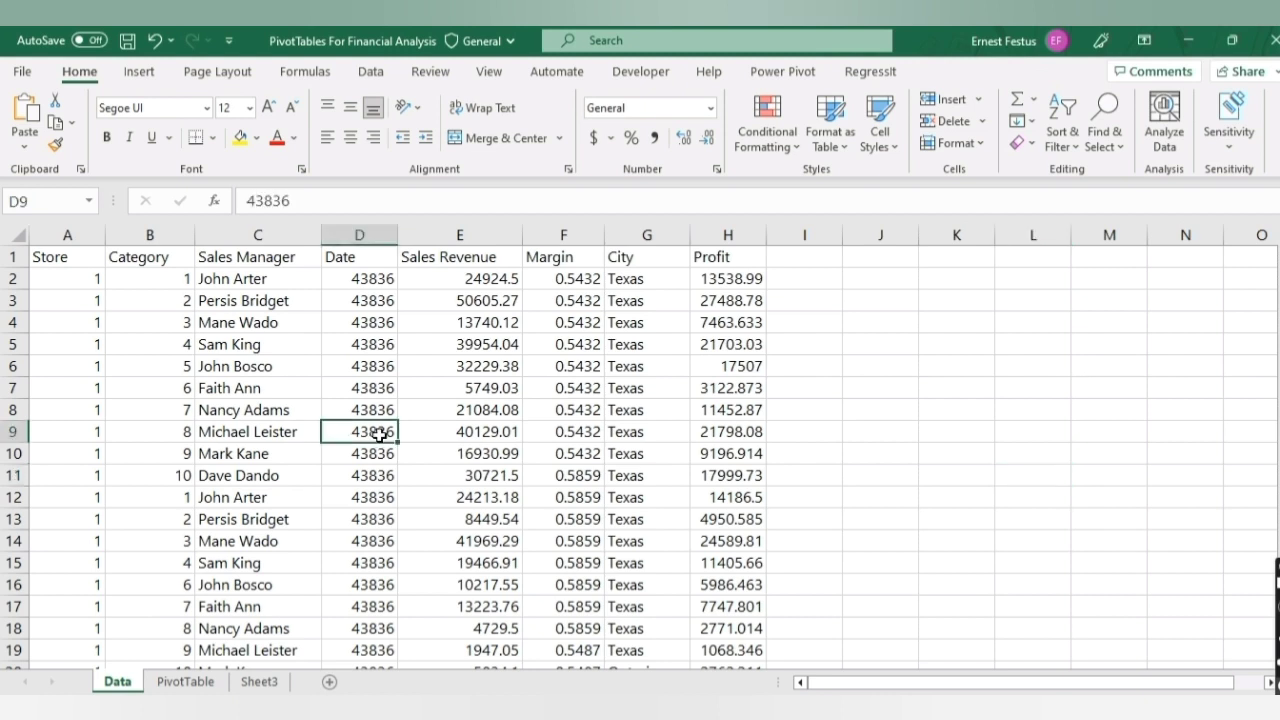
{"action": "left_click", "coordinate": [487, 447]}
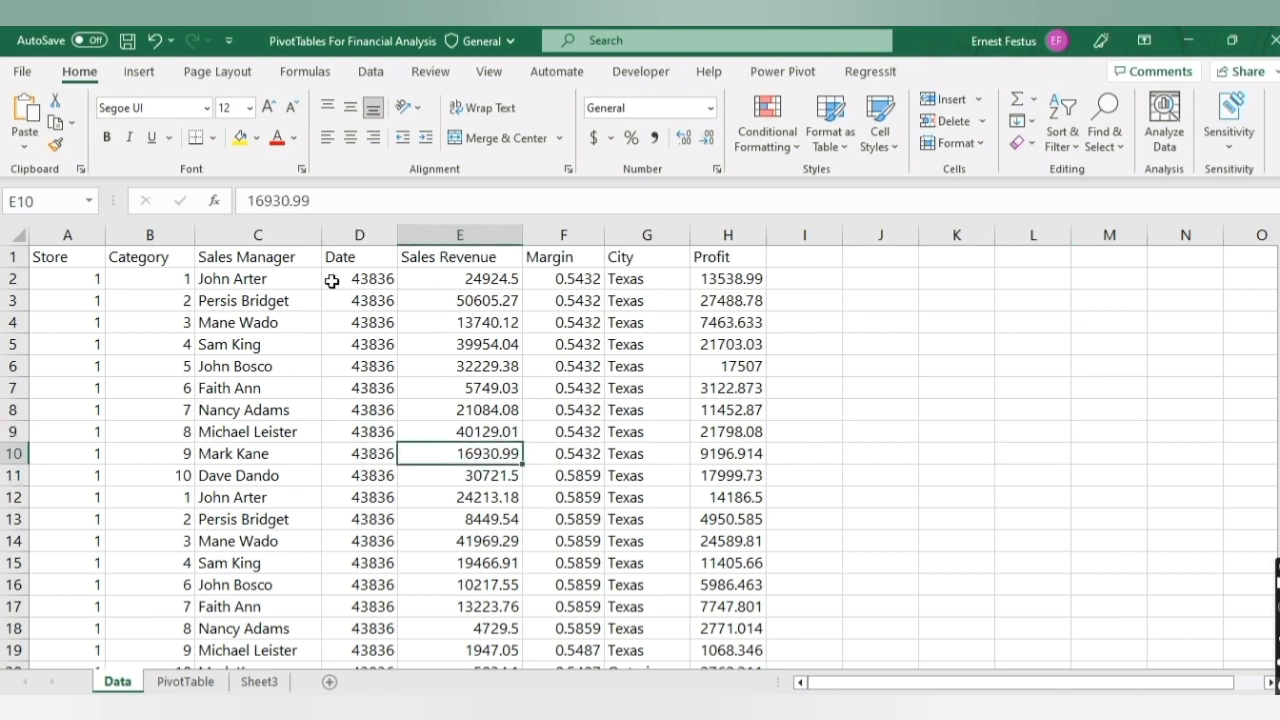
{"action": "left_click", "coordinate": [84, 256]}
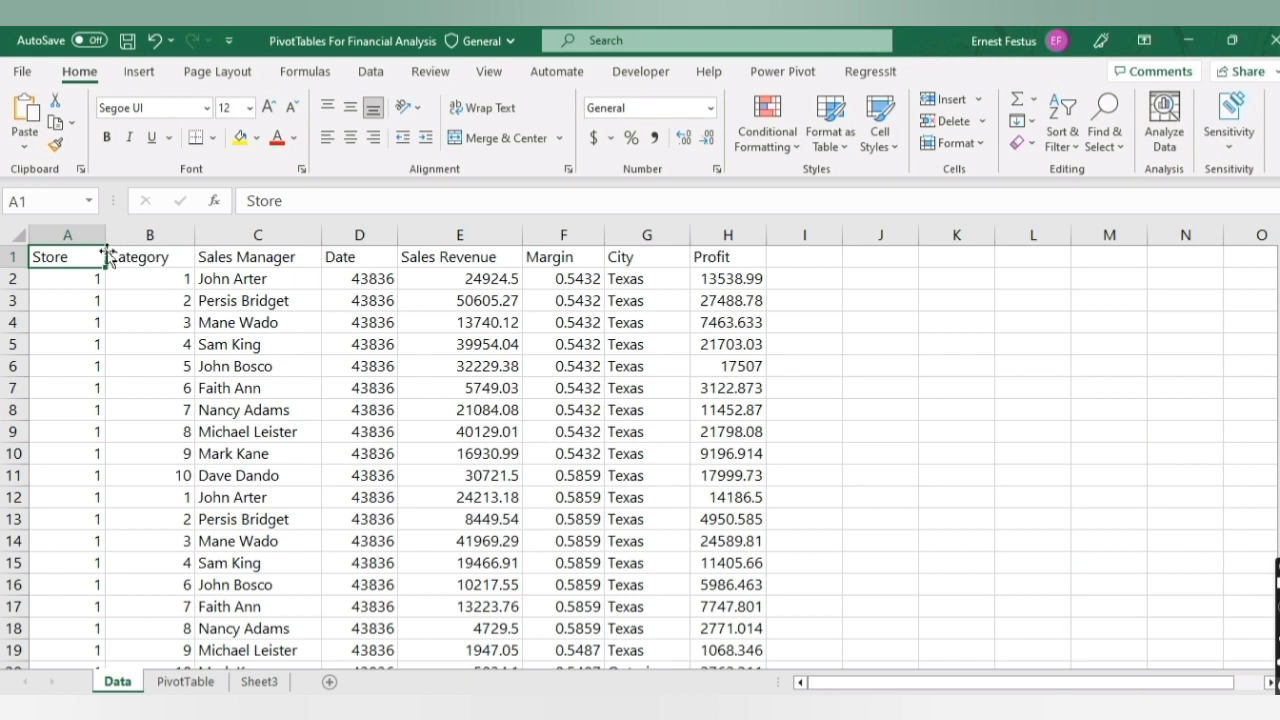
{"action": "left_click", "coordinate": [748, 262]}
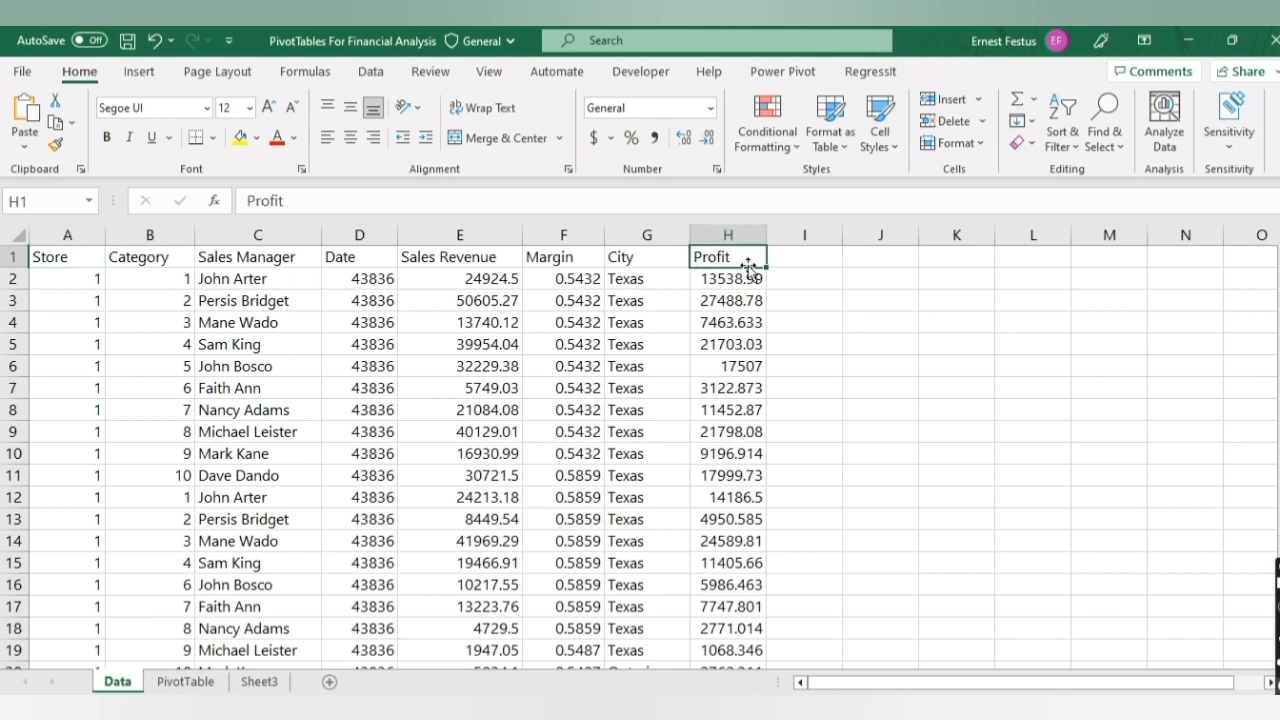
{"action": "left_click", "coordinate": [84, 257]}
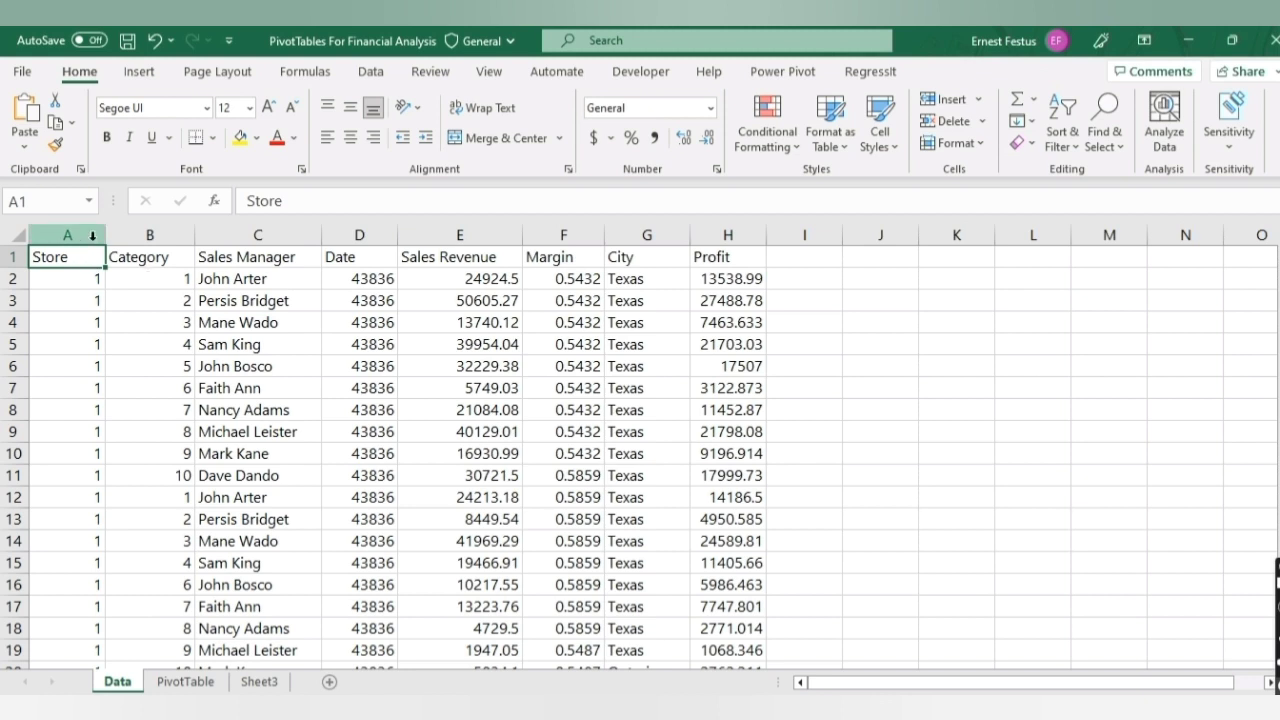
{"action": "left_click", "coordinate": [92, 234]}
{"action": "left_click", "coordinate": [136, 236]}
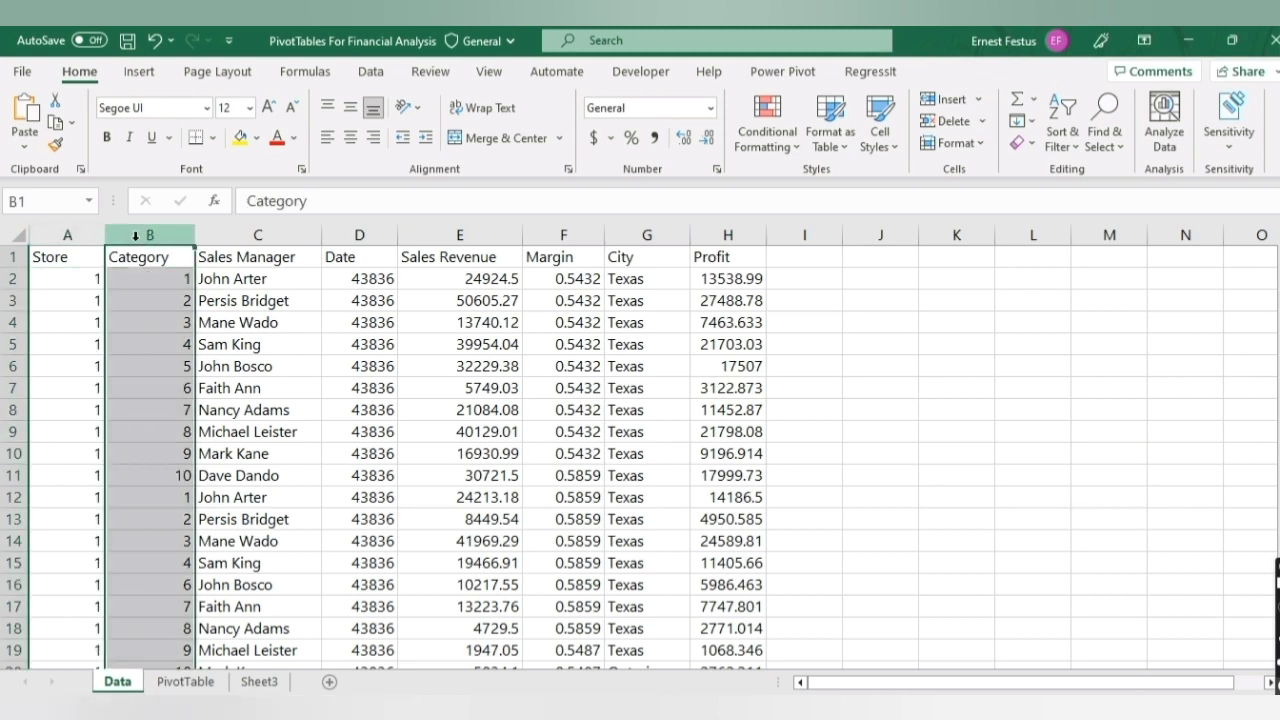
{"action": "left_click", "coordinate": [62, 234]}
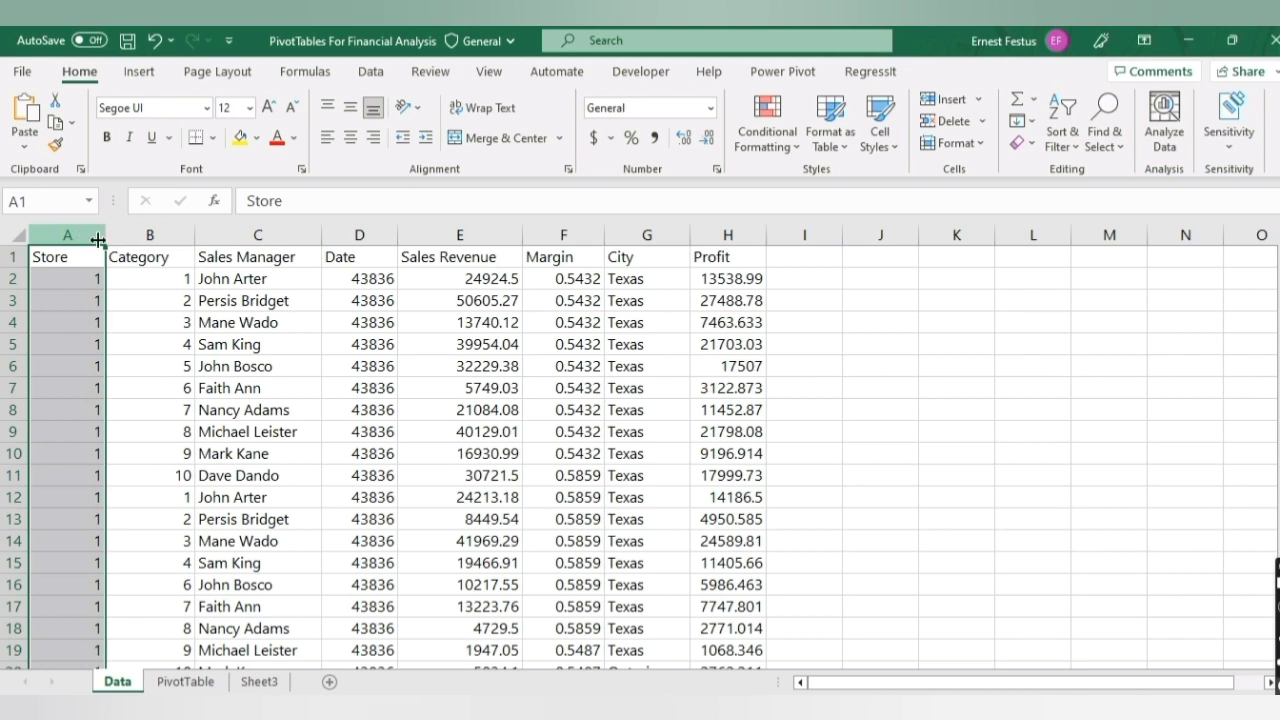
{"action": "left_click", "coordinate": [187, 236]}
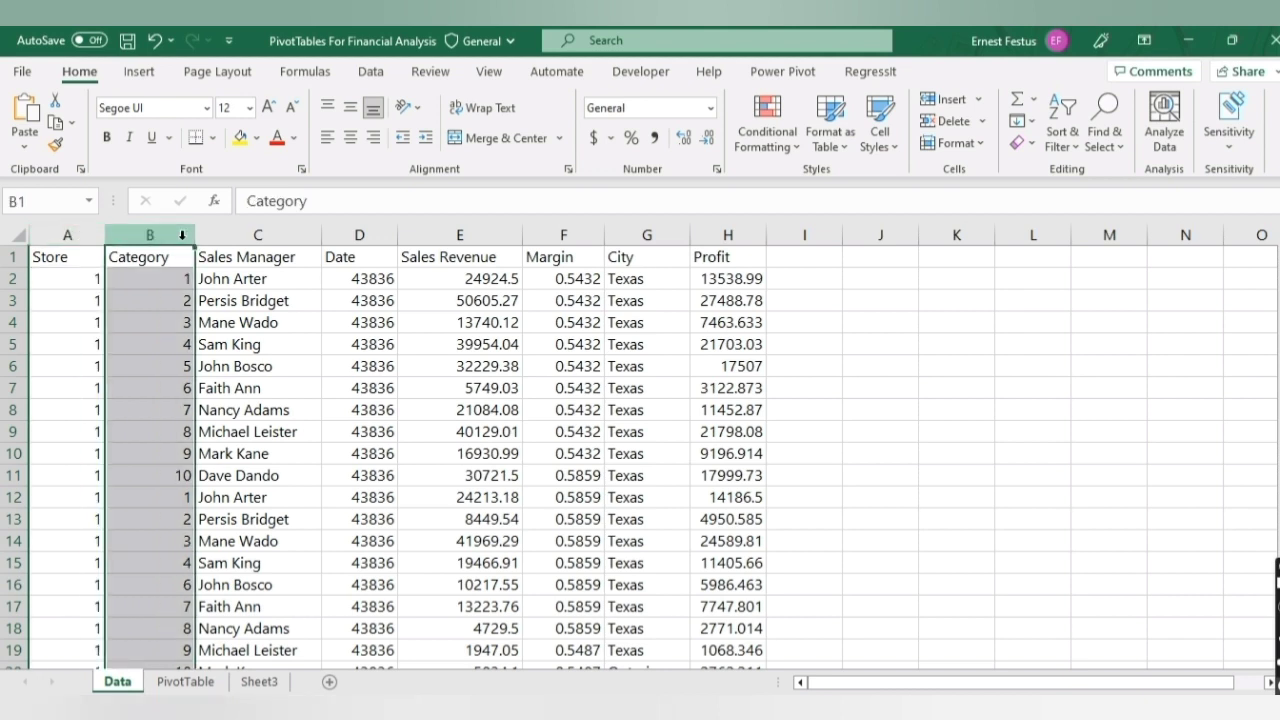
{"action": "left_click", "coordinate": [297, 236]}
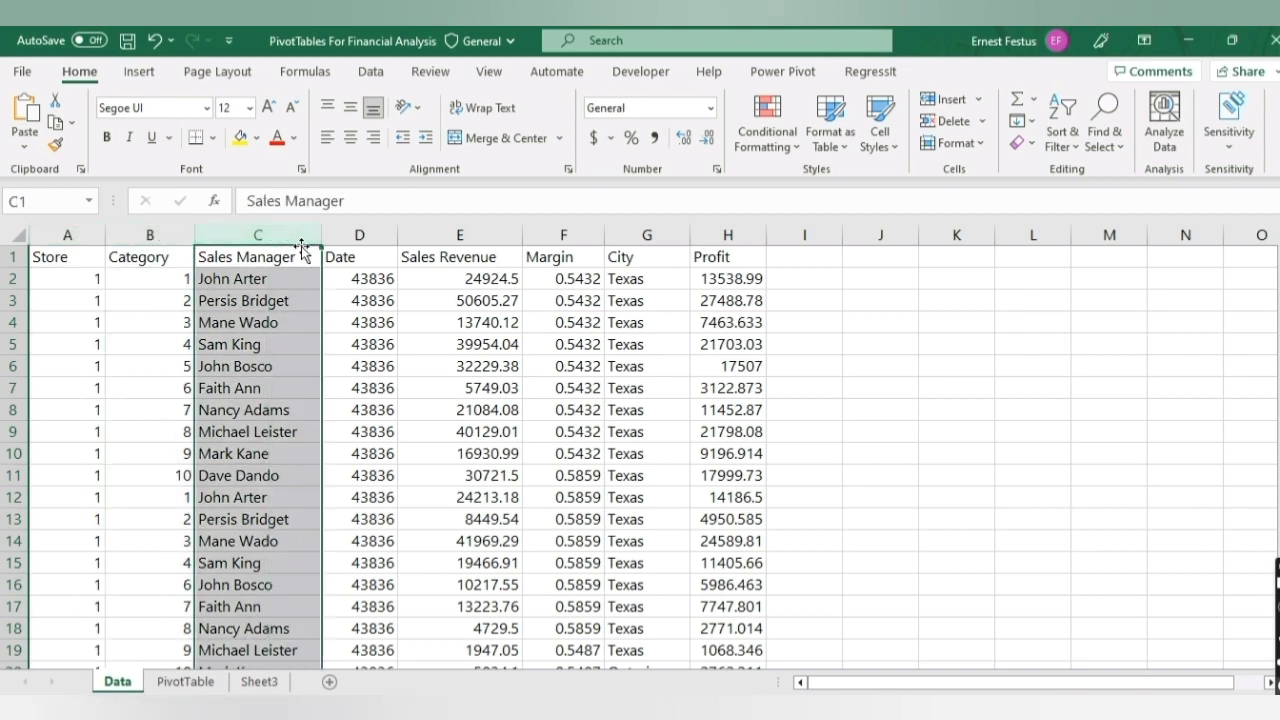
{"action": "left_click", "coordinate": [362, 234]}
{"action": "left_click", "coordinate": [476, 232]}
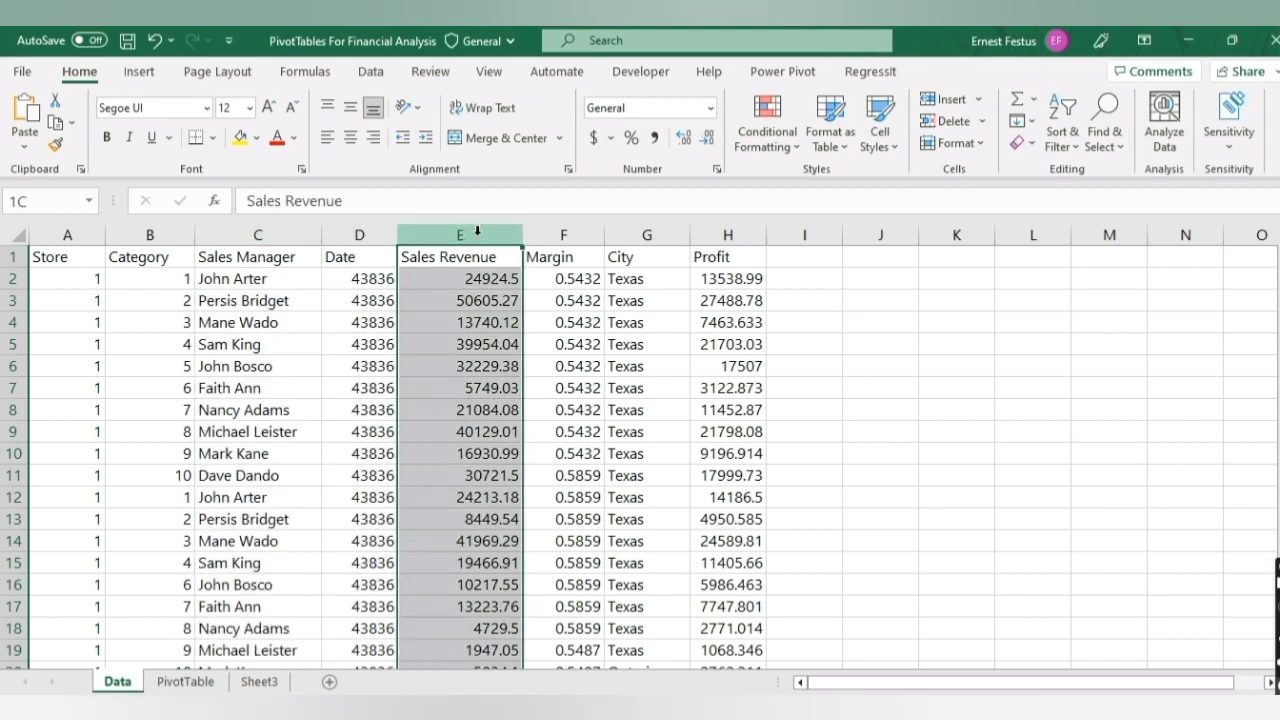
{"action": "left_click", "coordinate": [589, 235]}
{"action": "left_click", "coordinate": [643, 234]}
{"action": "left_click", "coordinate": [750, 235]}
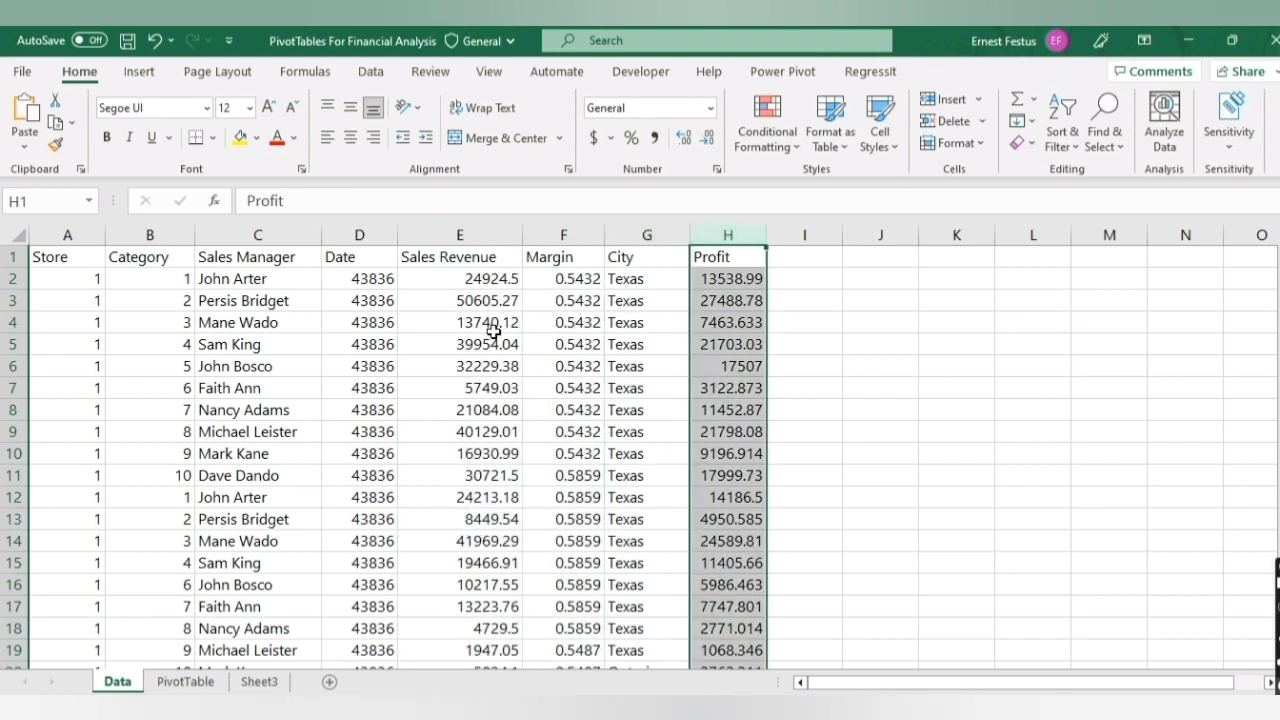
{"action": "left_click", "coordinate": [83, 232]}
{"action": "left_click", "coordinate": [165, 238]}
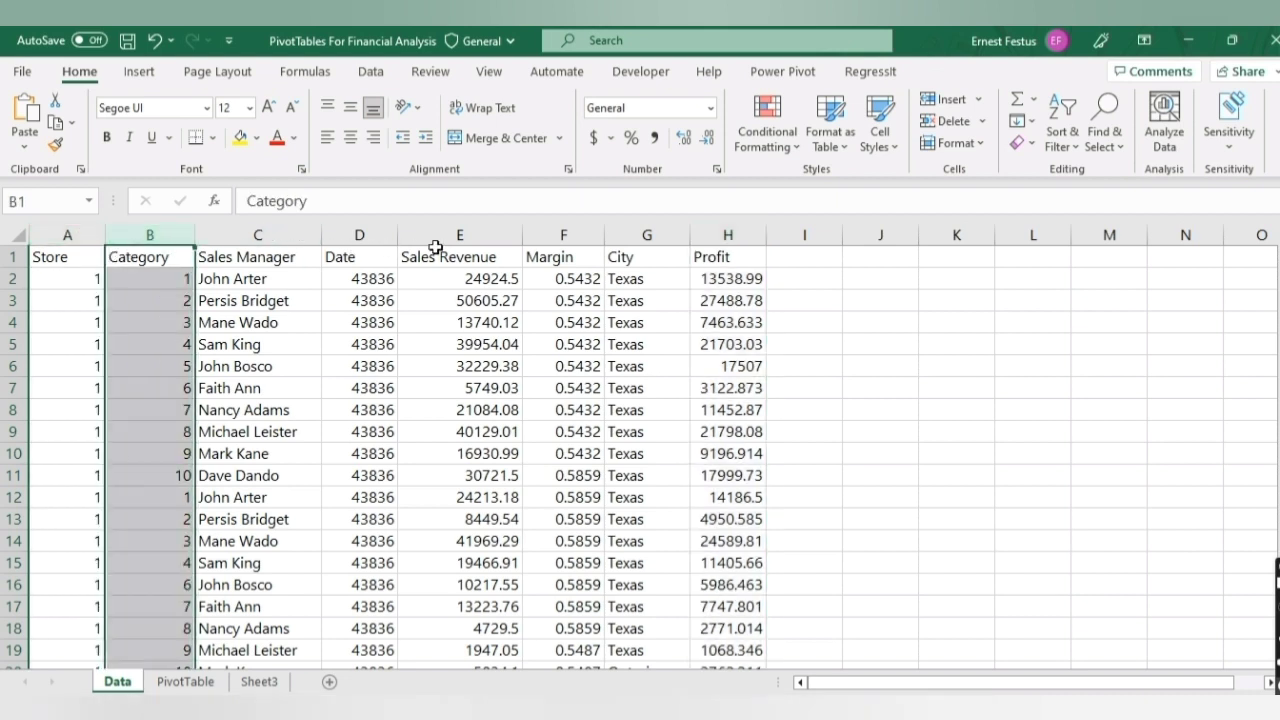
{"action": "left_click", "coordinate": [81, 235]}
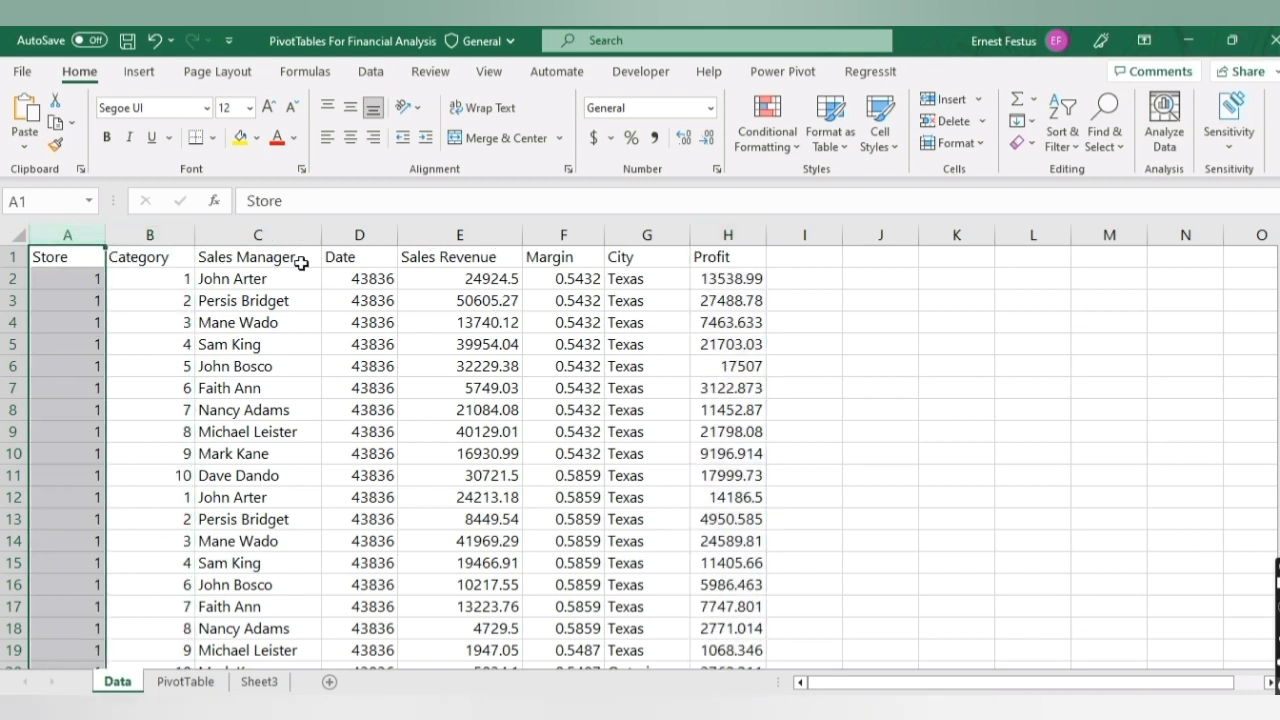
{"action": "left_click", "coordinate": [300, 235]}
{"action": "left_click", "coordinate": [560, 234]}
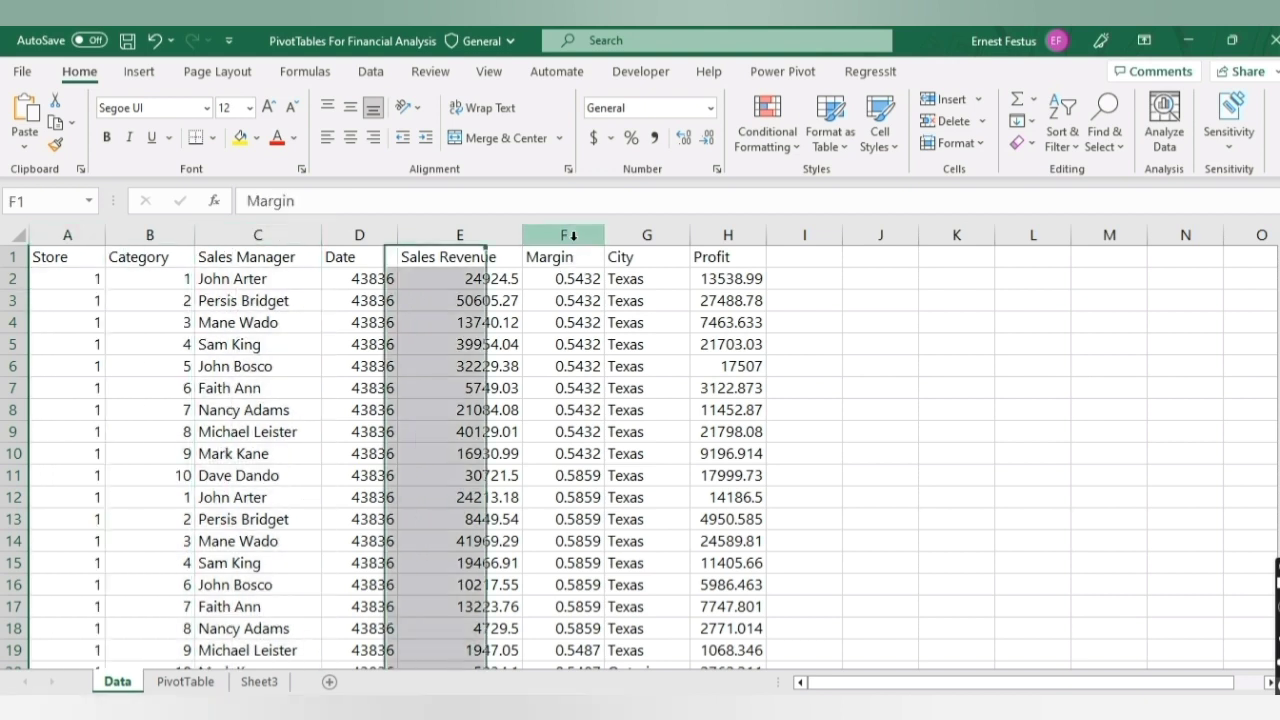
{"action": "left_click", "coordinate": [745, 235]}
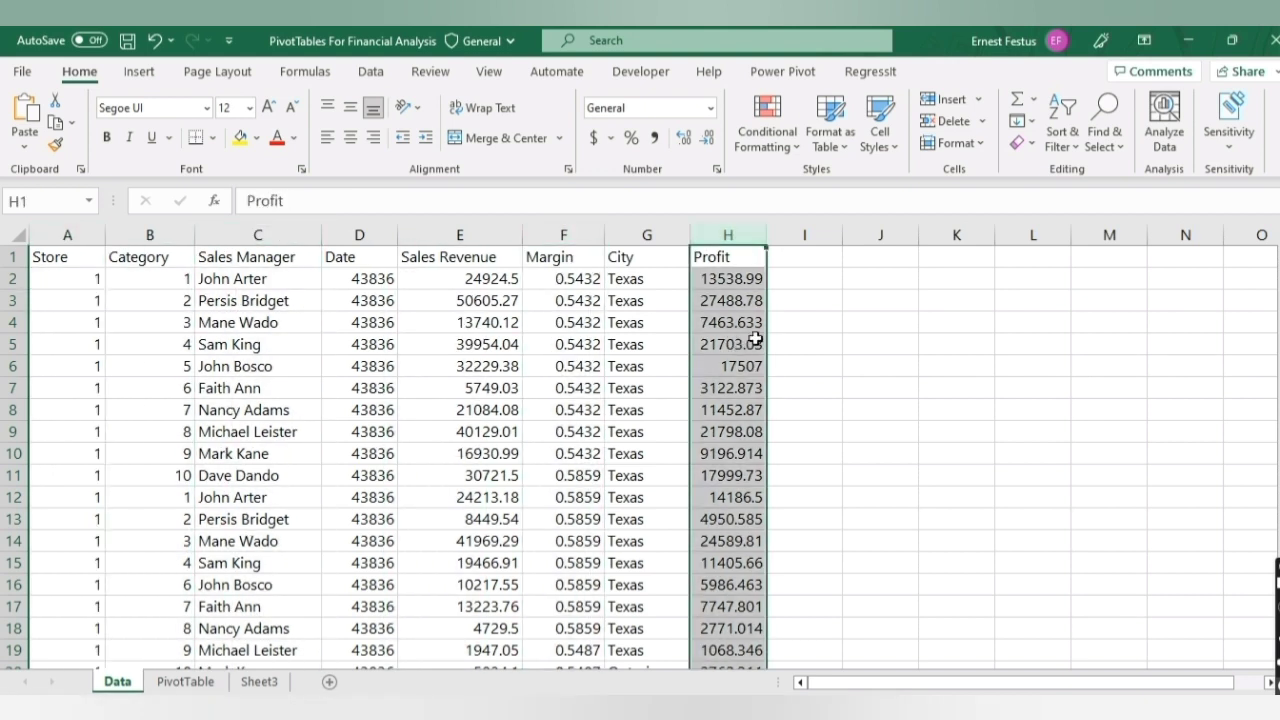
- Select the Store column's data down to the last record, inspect the end of the dataset, and return to cell A1
{"action": "left_click", "coordinate": [72, 261]}
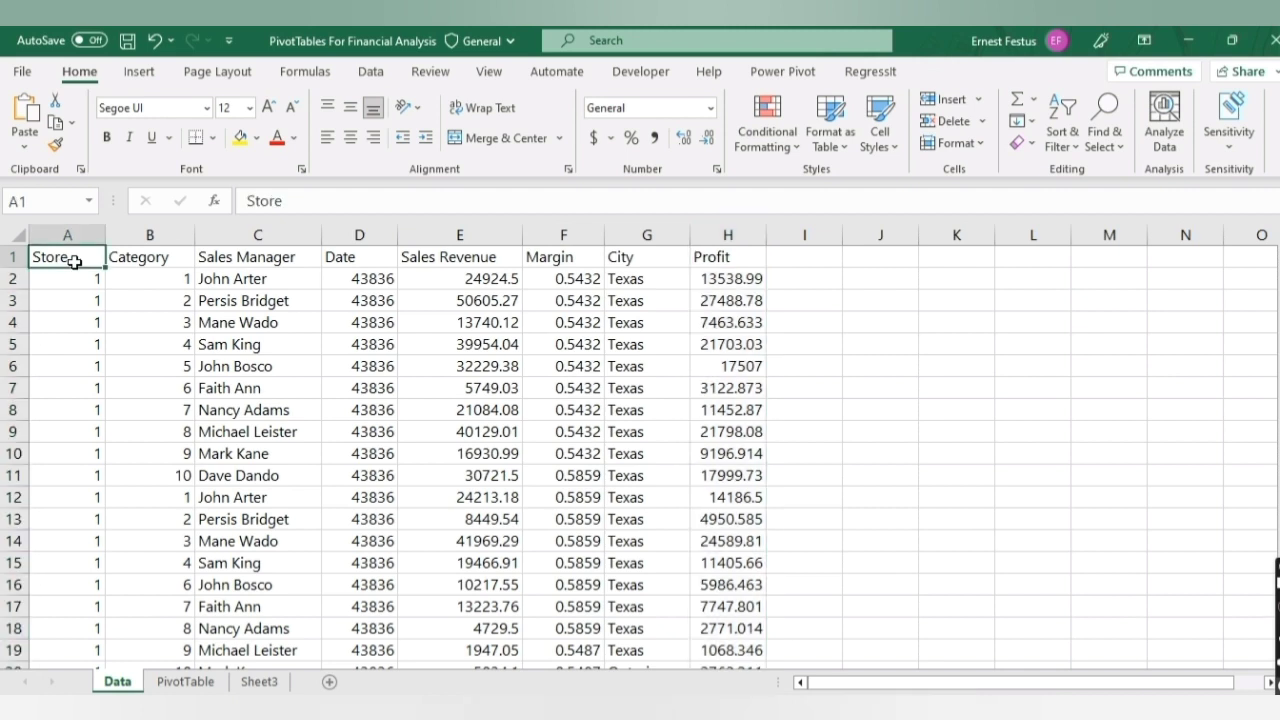
{"action": "key", "text": "ctrl+shift+Down"}
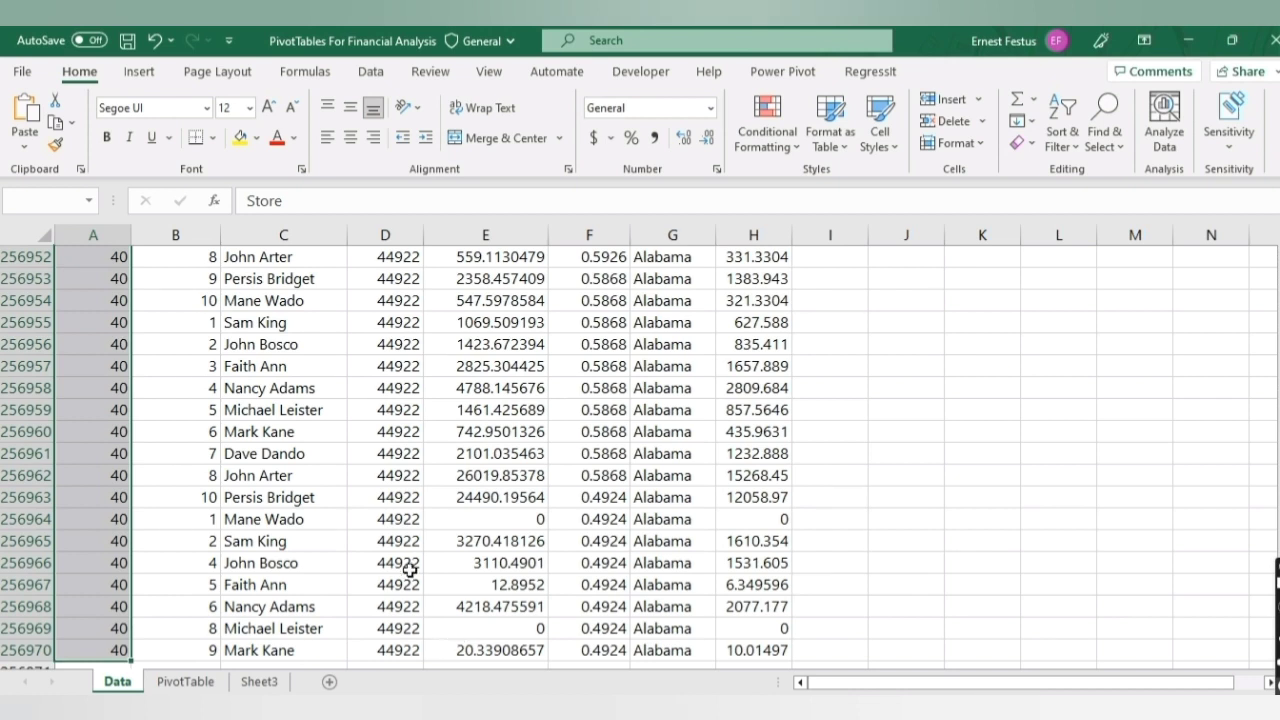
{"action": "scroll", "coordinate": [414, 531], "scroll_direction": "up", "scroll_amount": 2}
{"action": "scroll", "coordinate": [412, 520], "scroll_direction": "down", "scroll_amount": 3}
{"action": "scroll", "coordinate": [405, 533], "scroll_direction": "down", "scroll_amount": 2}
{"action": "scroll", "coordinate": [397, 525], "scroll_direction": "up", "scroll_amount": 2}
{"action": "scroll", "coordinate": [270, 620], "scroll_direction": "up", "scroll_amount": 1}
{"action": "scroll", "coordinate": [270, 627], "scroll_direction": "up", "scroll_amount": 2}
{"action": "scroll", "coordinate": [270, 628], "scroll_direction": "down", "scroll_amount": 2}
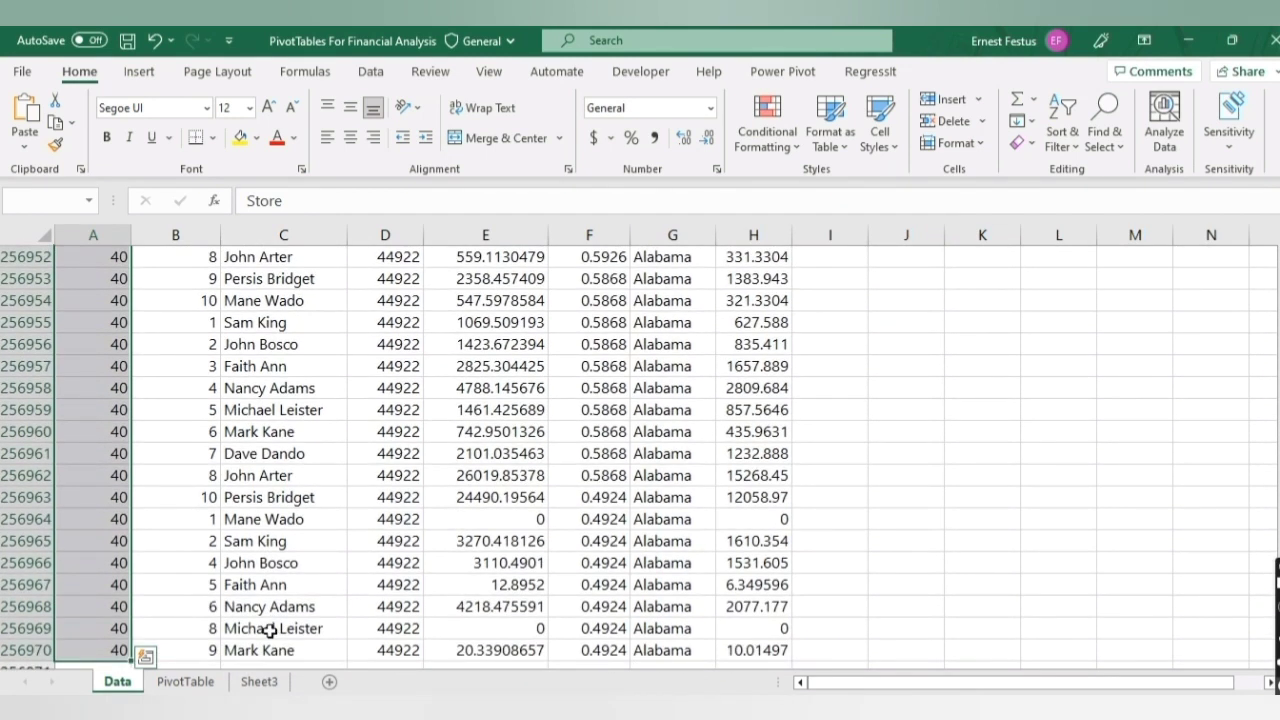
{"action": "key", "text": "ctrl+Home"}
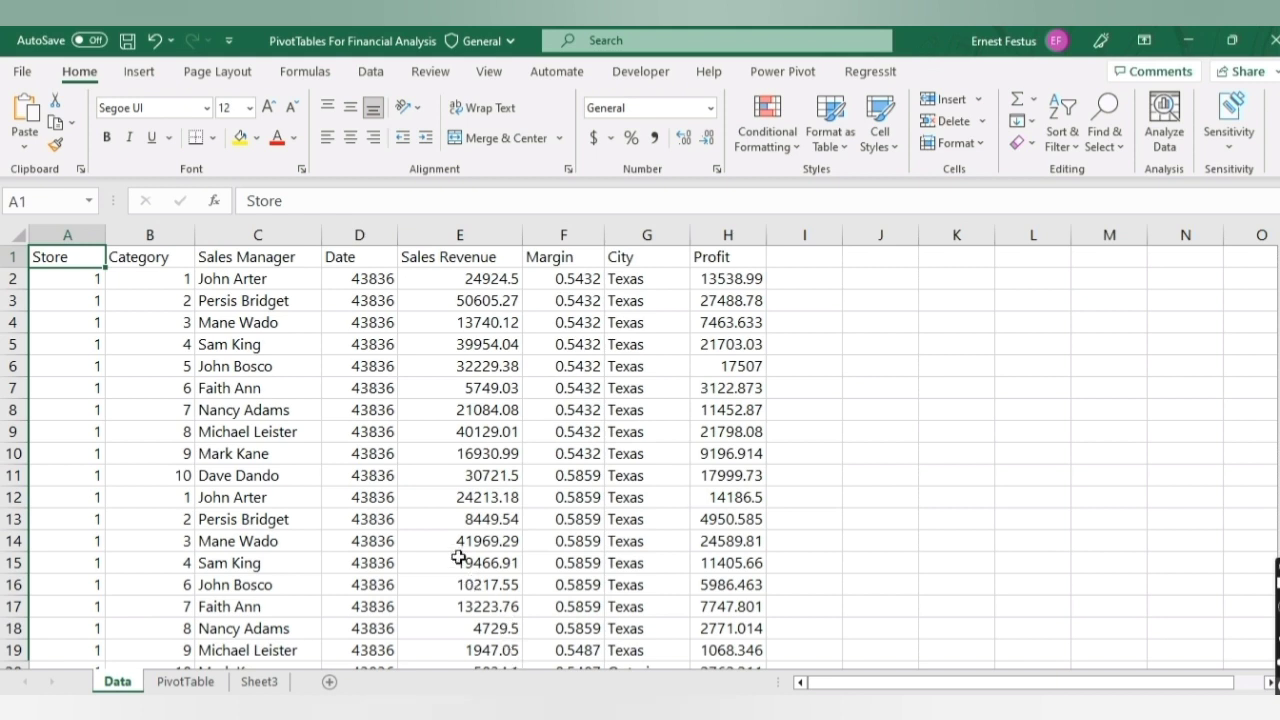
- Review the header cells in row 1 from Category to Profit
{"action": "left_click", "coordinate": [172, 260]}
{"action": "left_click", "coordinate": [250, 260]}
{"action": "left_click", "coordinate": [378, 258]}
{"action": "left_click", "coordinate": [490, 261]}
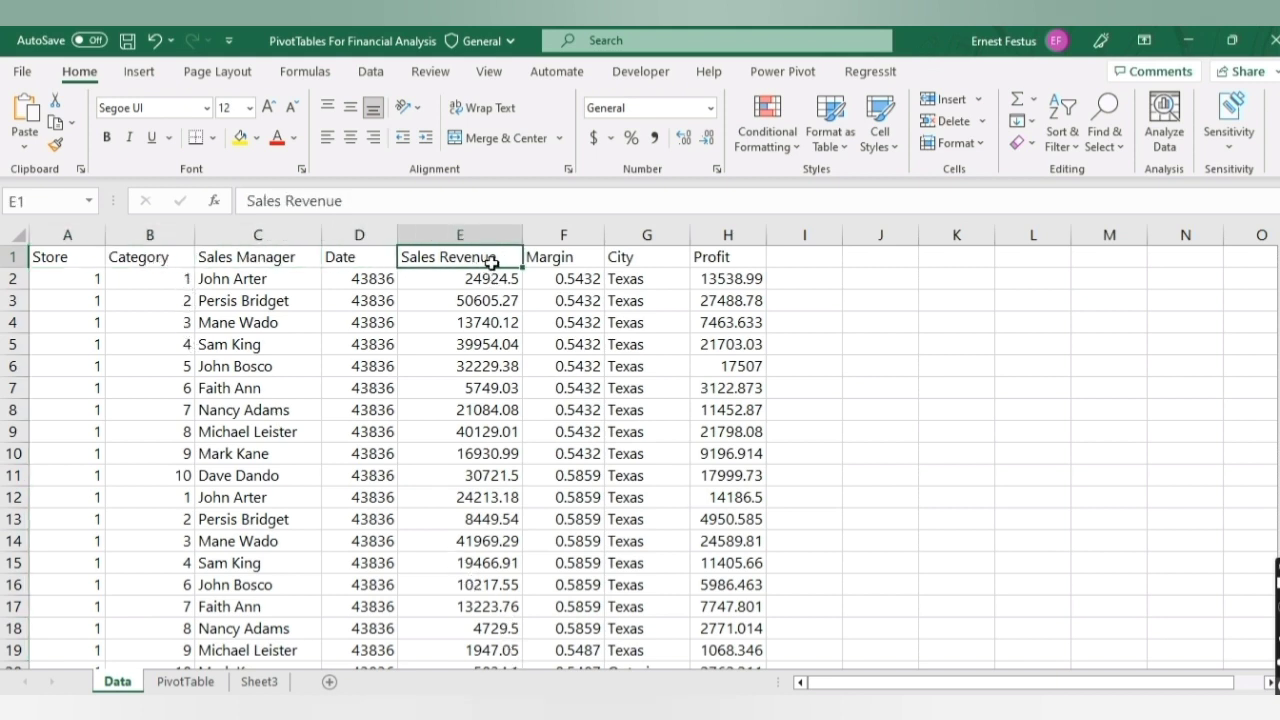
{"action": "left_click", "coordinate": [563, 257]}
{"action": "left_click", "coordinate": [640, 258]}
{"action": "left_click", "coordinate": [720, 258]}
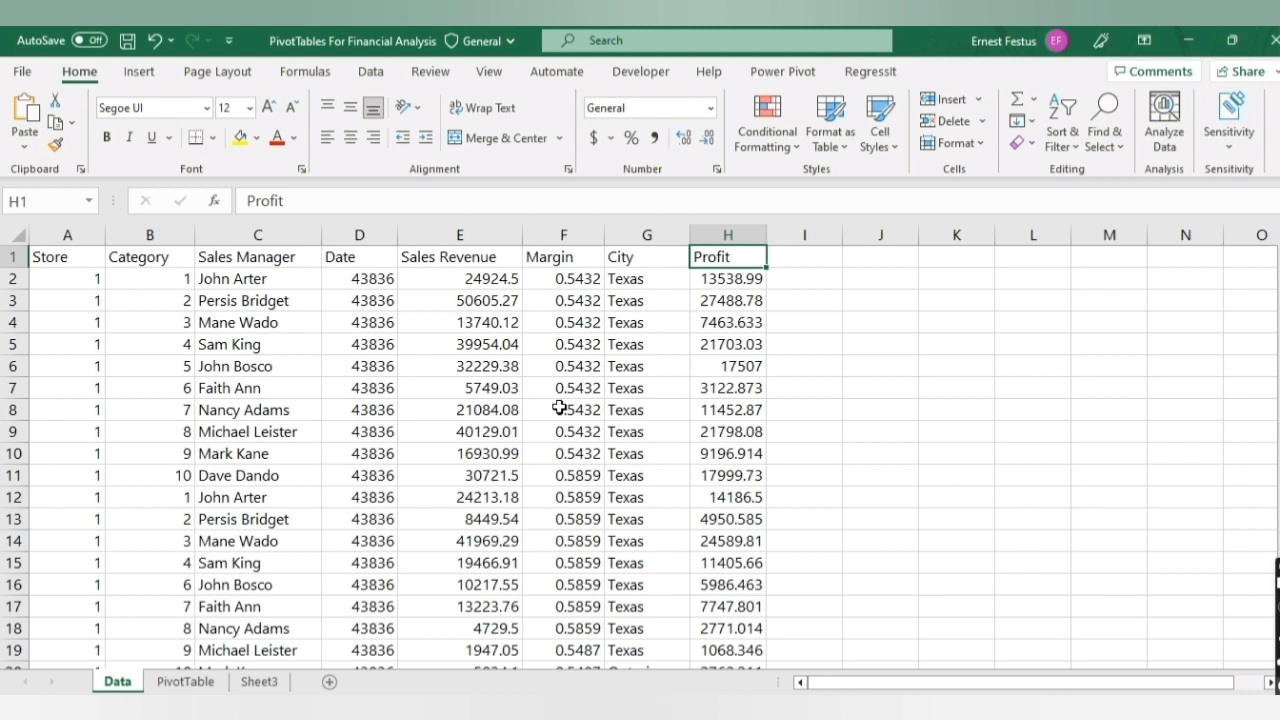
{"action": "left_click", "coordinate": [530, 497]}
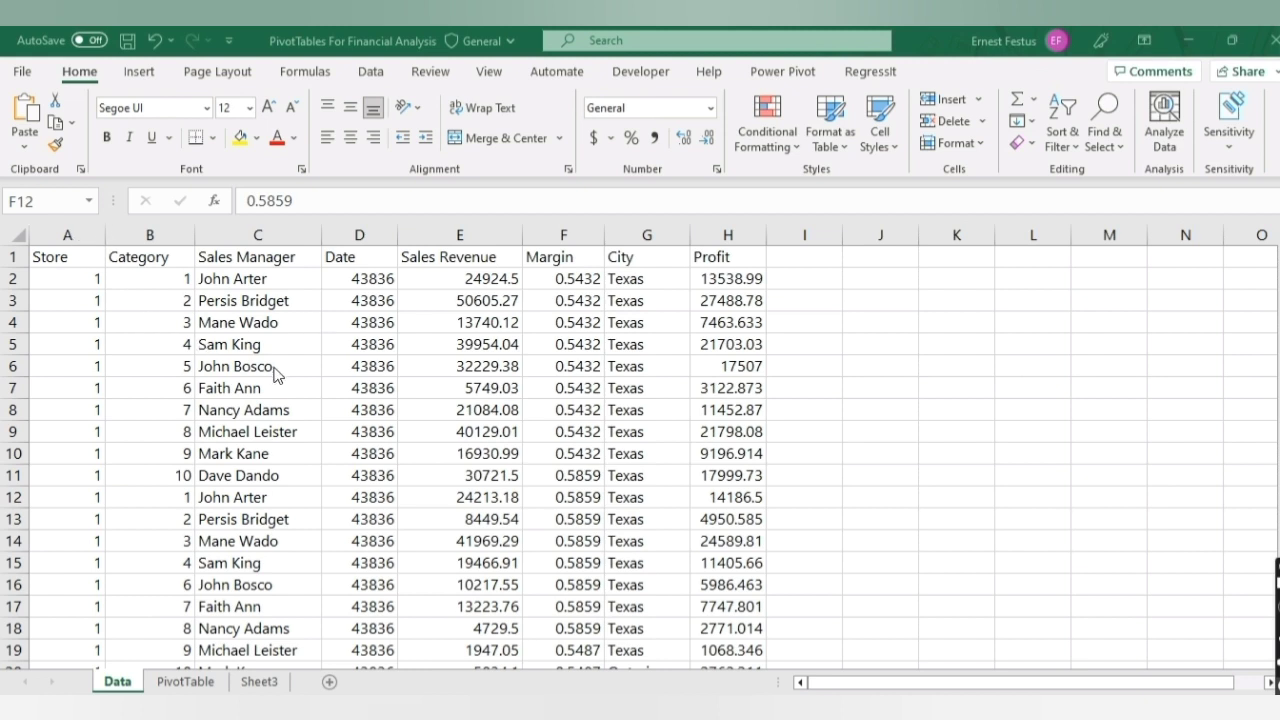
{"action": "left_click", "coordinate": [403, 385]}
{"action": "left_click", "coordinate": [457, 390]}
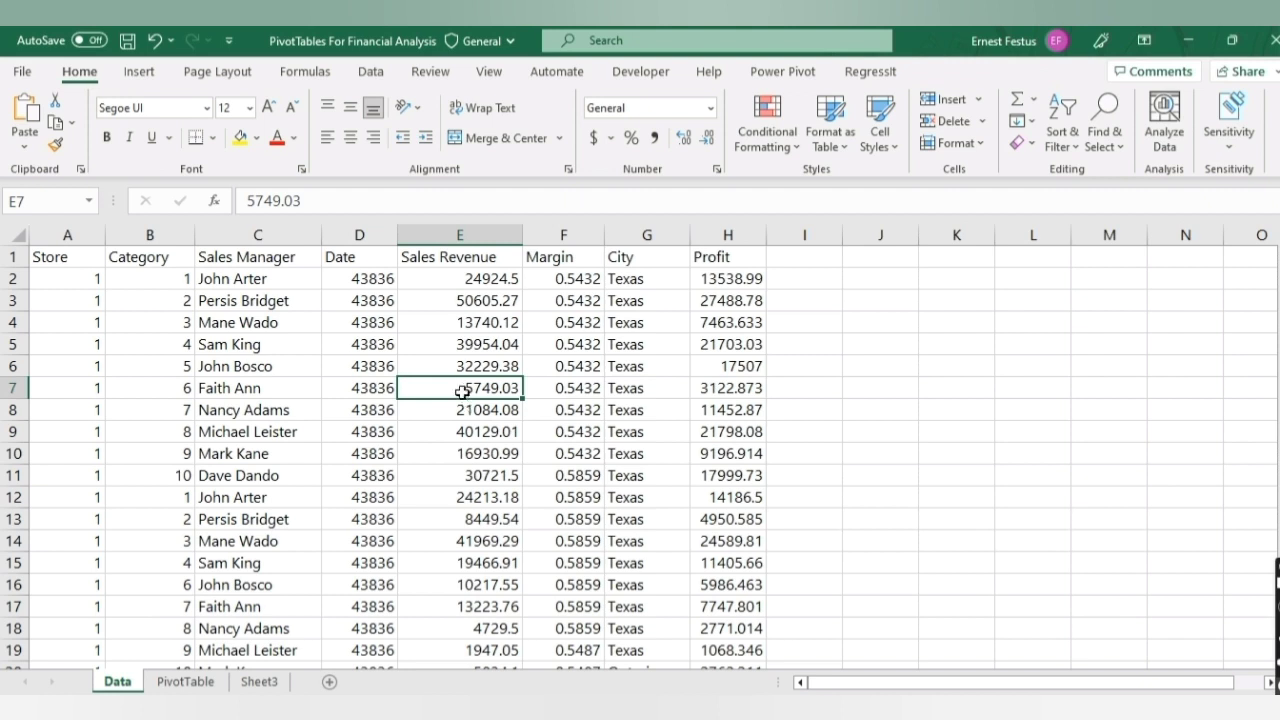
{"action": "left_click", "coordinate": [446, 431]}
{"action": "left_click", "coordinate": [451, 411]}
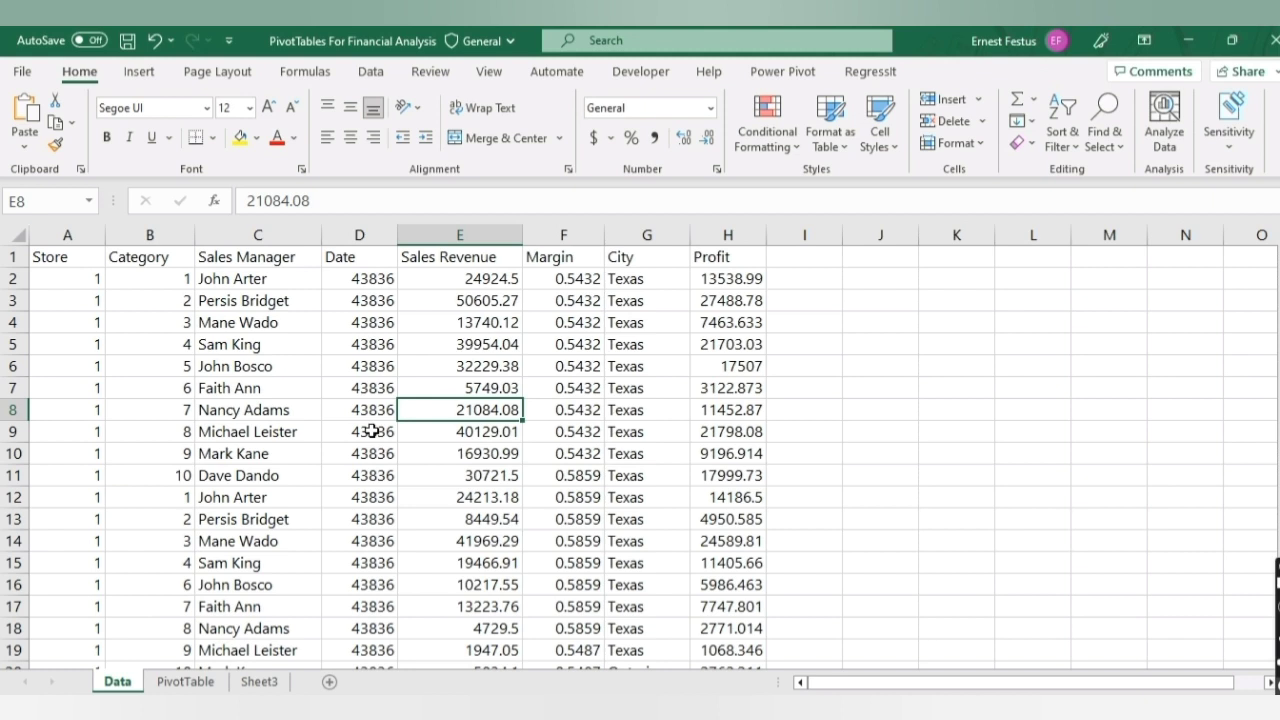
{"action": "left_click", "coordinate": [452, 460]}
{"action": "left_click", "coordinate": [311, 418]}
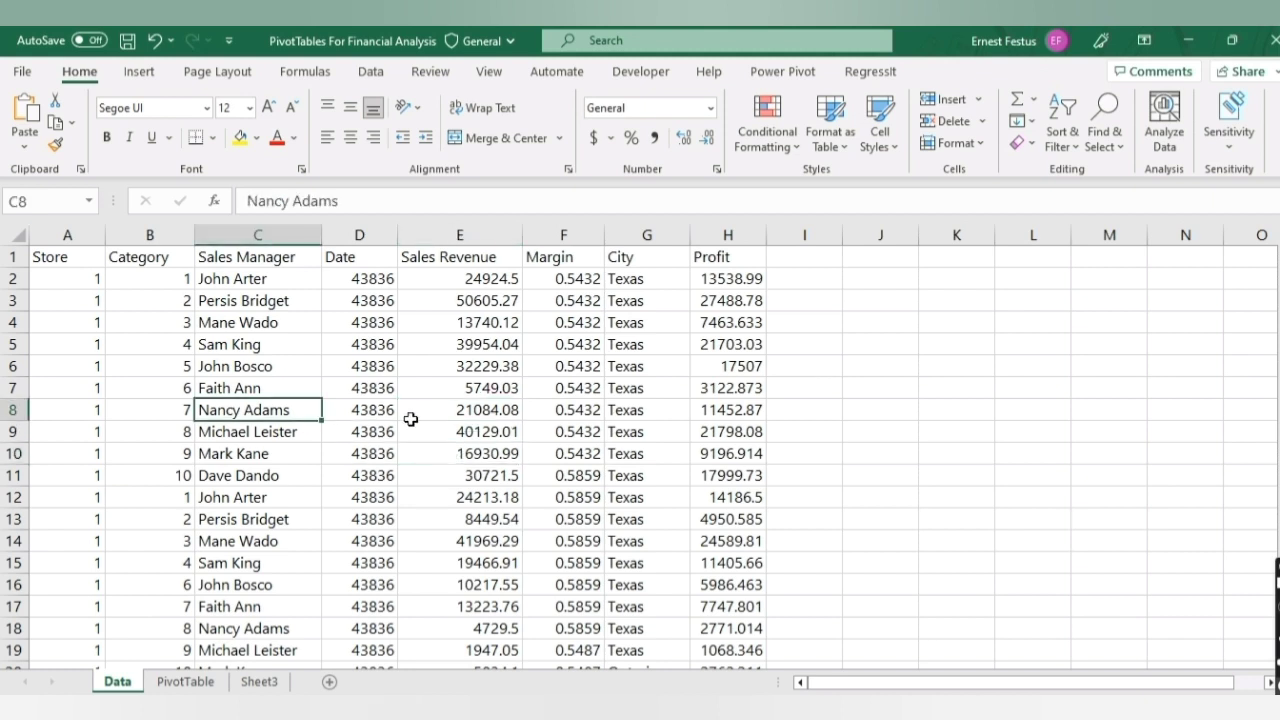
{"action": "left_click", "coordinate": [490, 411]}
{"action": "left_click", "coordinate": [571, 410]}
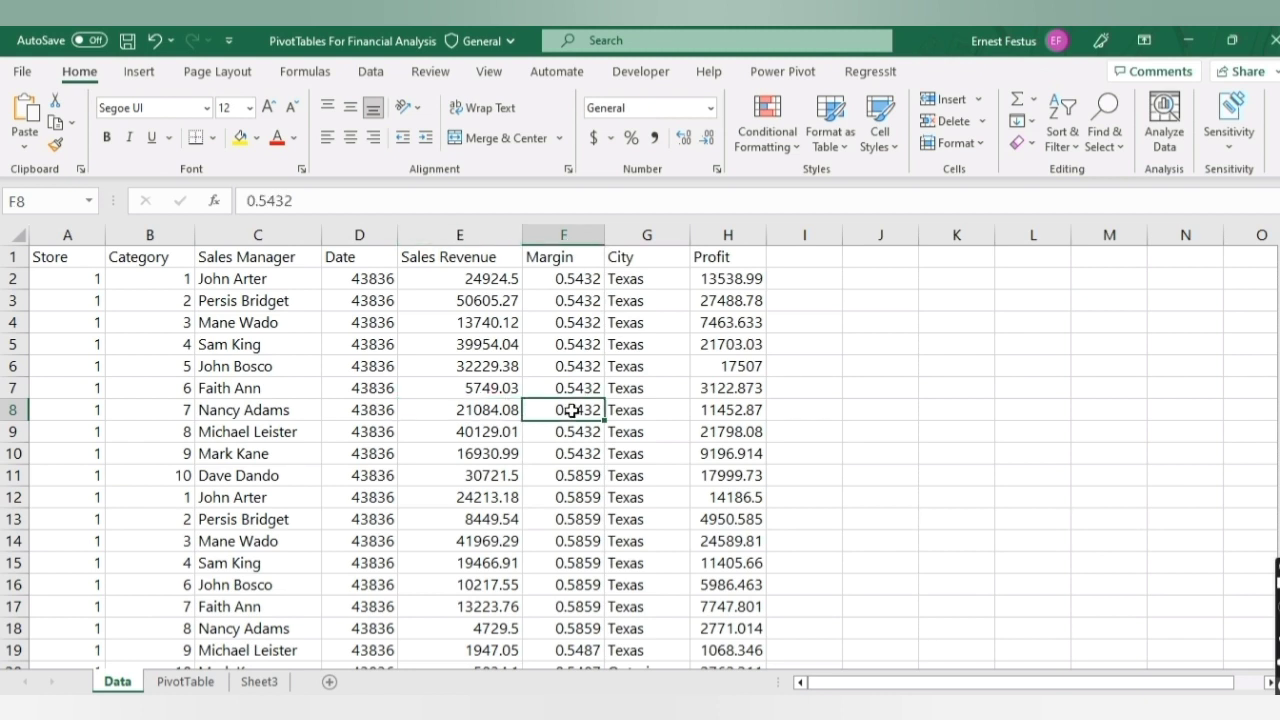
{"action": "left_click", "coordinate": [506, 449]}
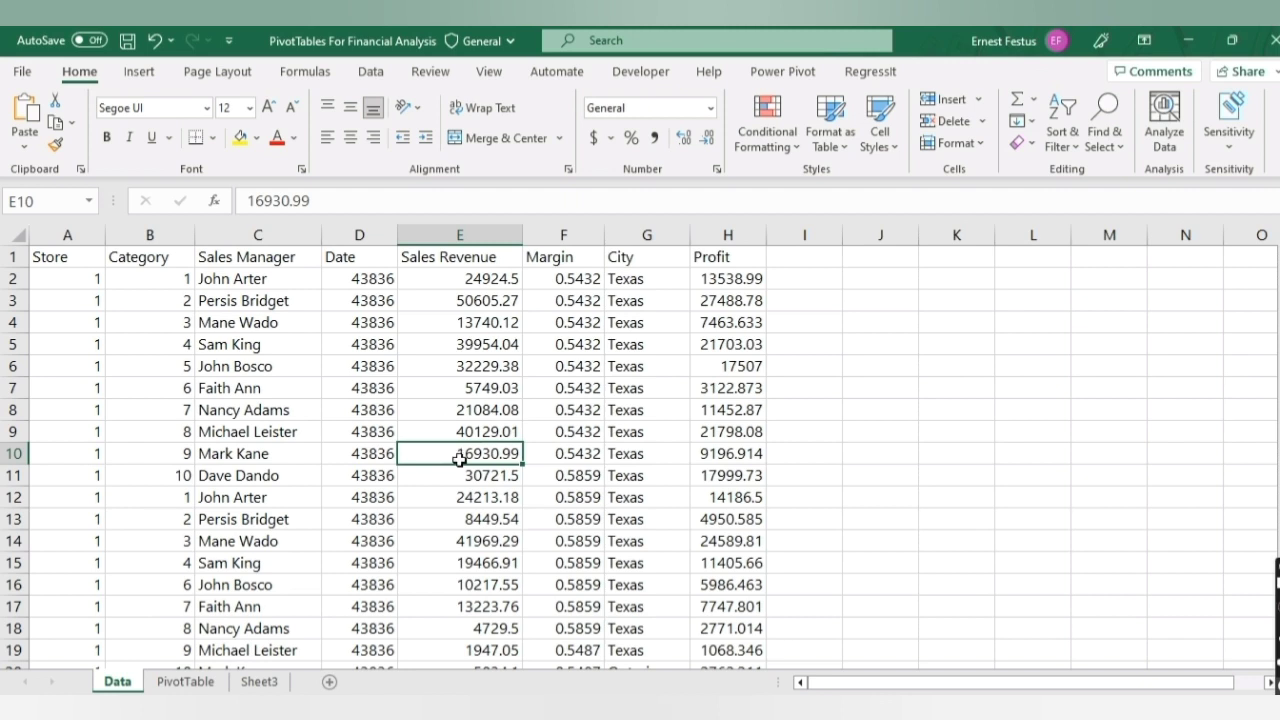
- Convert the sales data range A1:H256970 into an Excel table with headers
{"action": "left_click", "coordinate": [447, 490]}
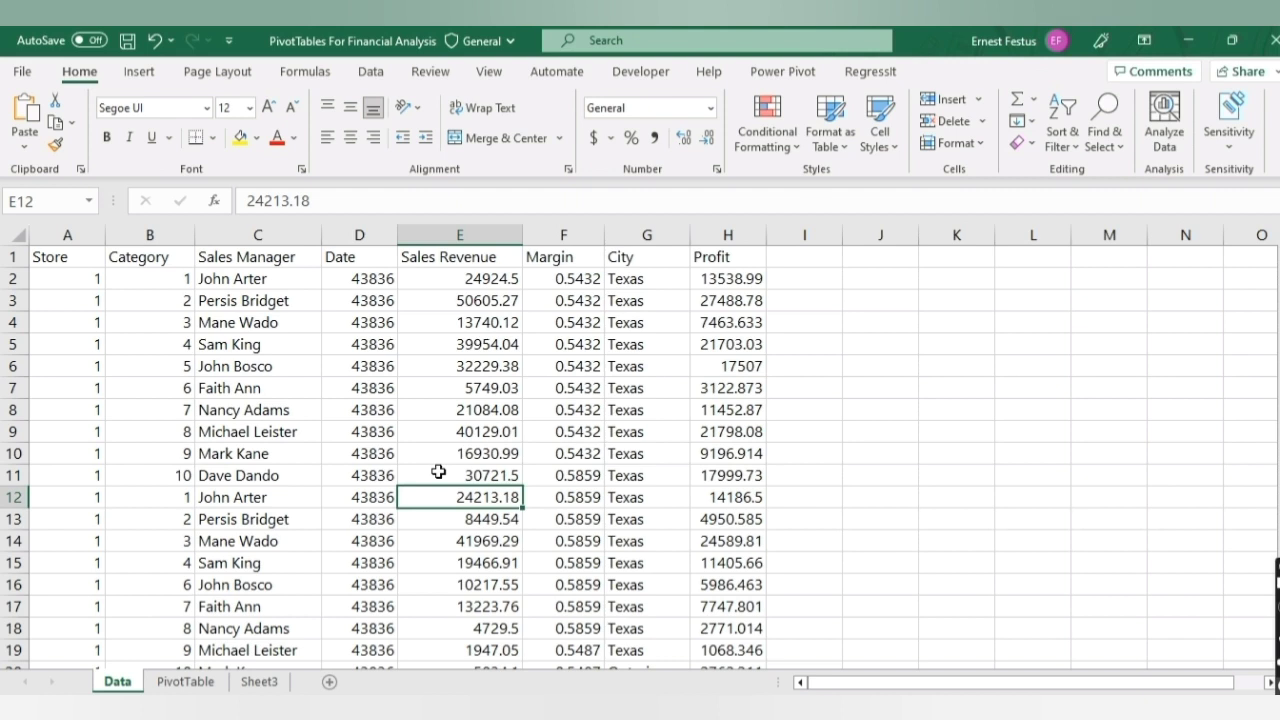
{"action": "key", "text": "ctrl+t"}
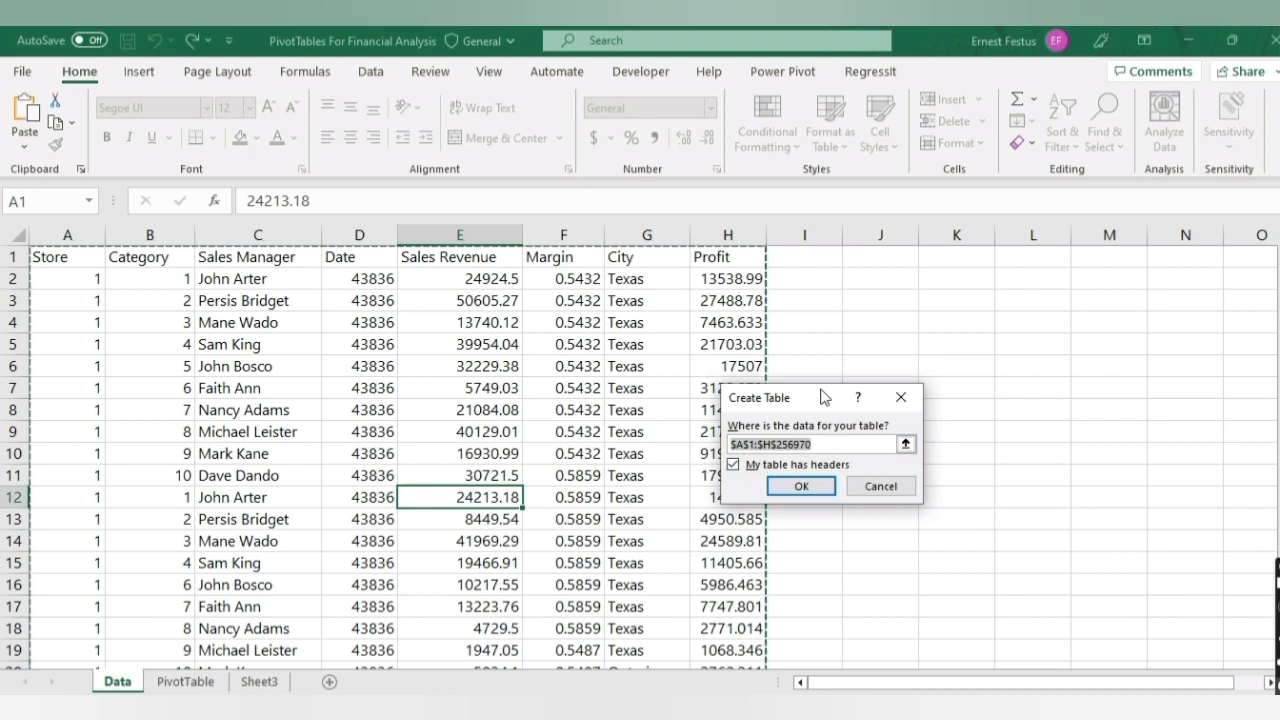
{"action": "left_click_drag", "start_coordinate": [823, 397], "coordinate": [934, 325]}
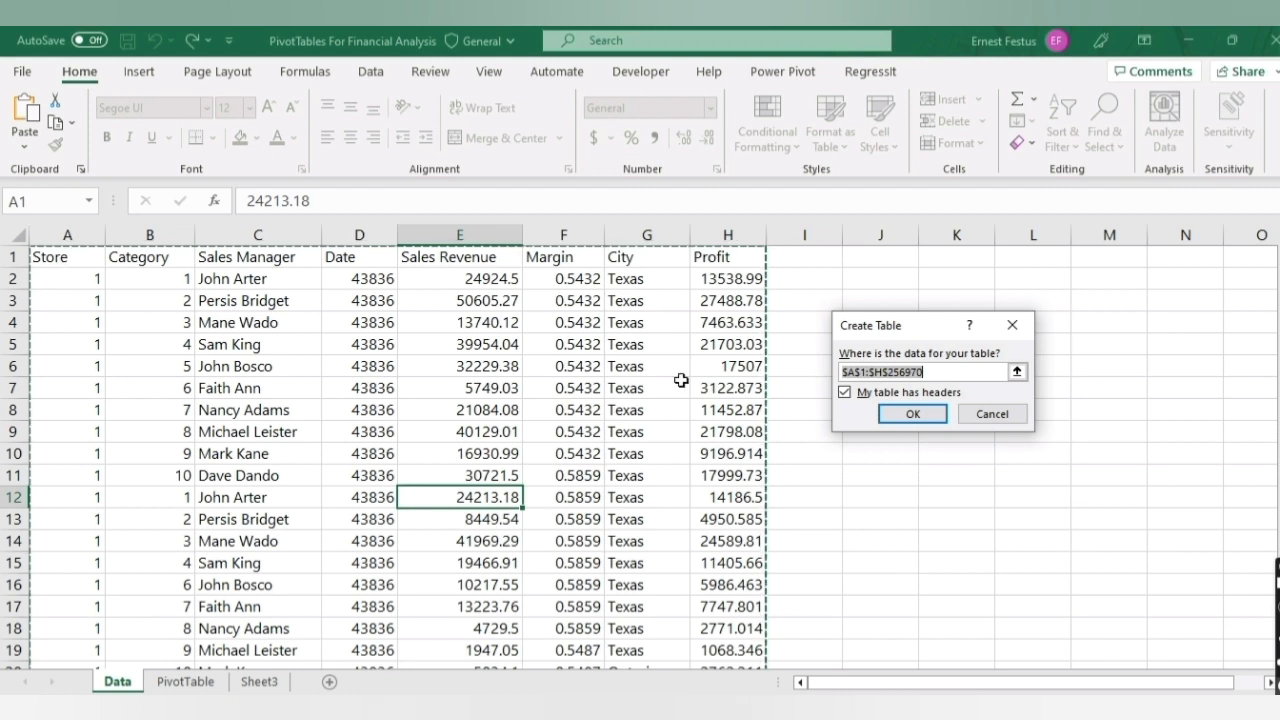
{"action": "left_click", "coordinate": [913, 414]}
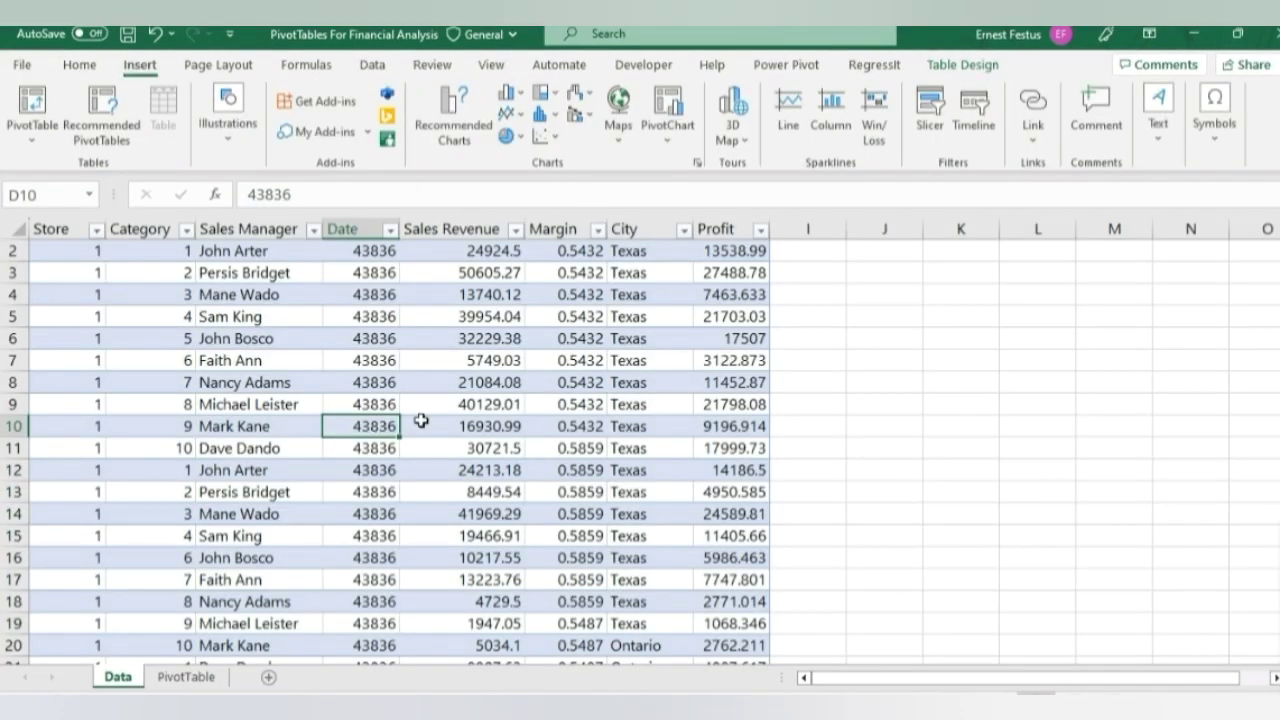
{"action": "left_click", "coordinate": [427, 449]}
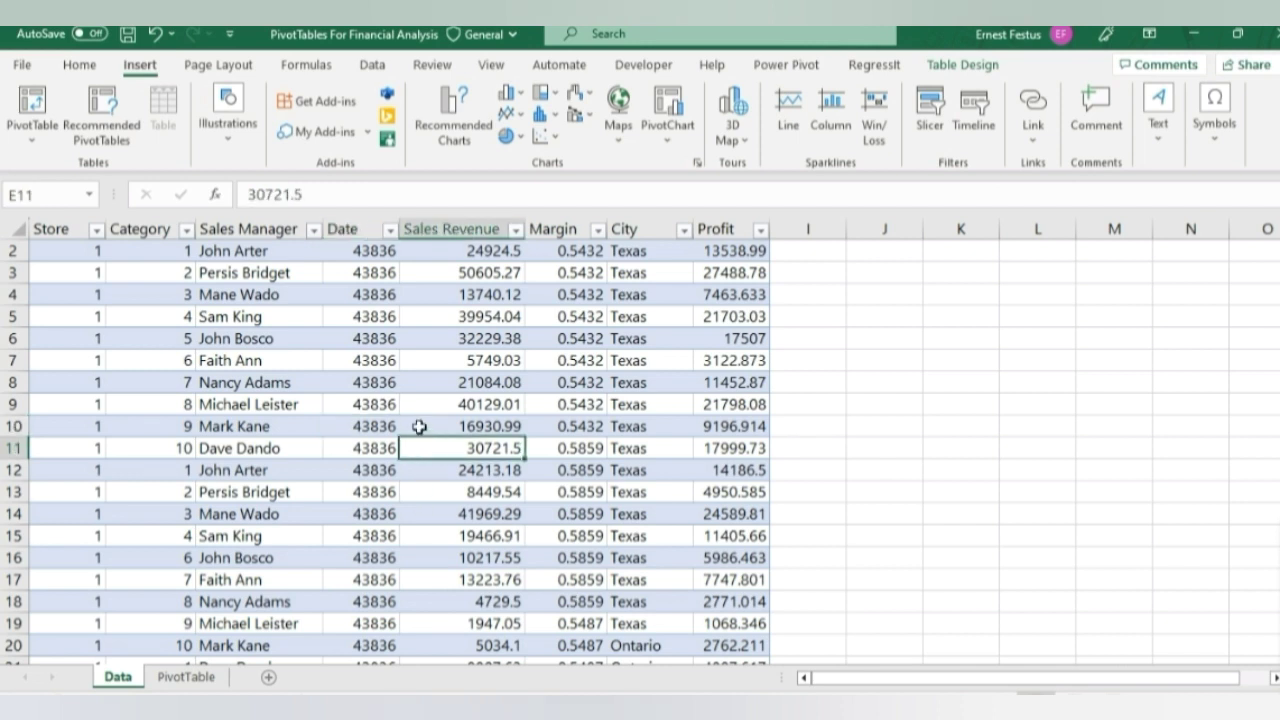
{"action": "left_click", "coordinate": [419, 426]}
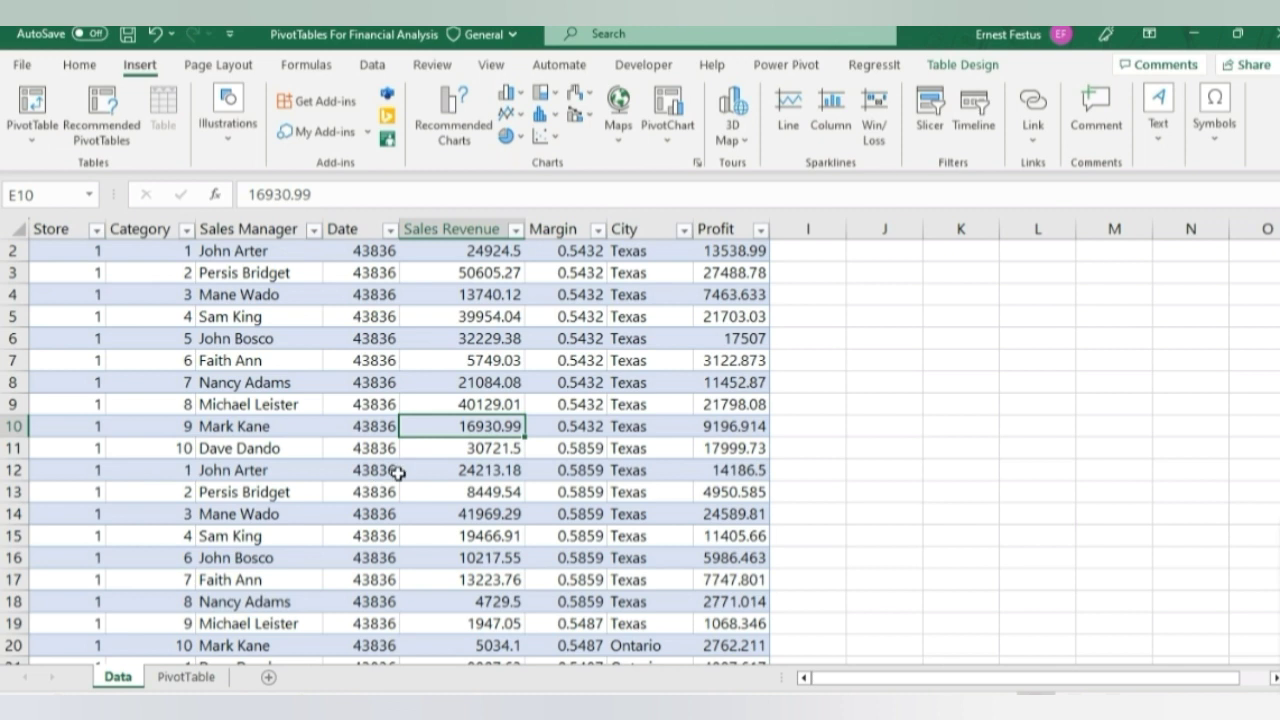
{"action": "left_click", "coordinate": [436, 477]}
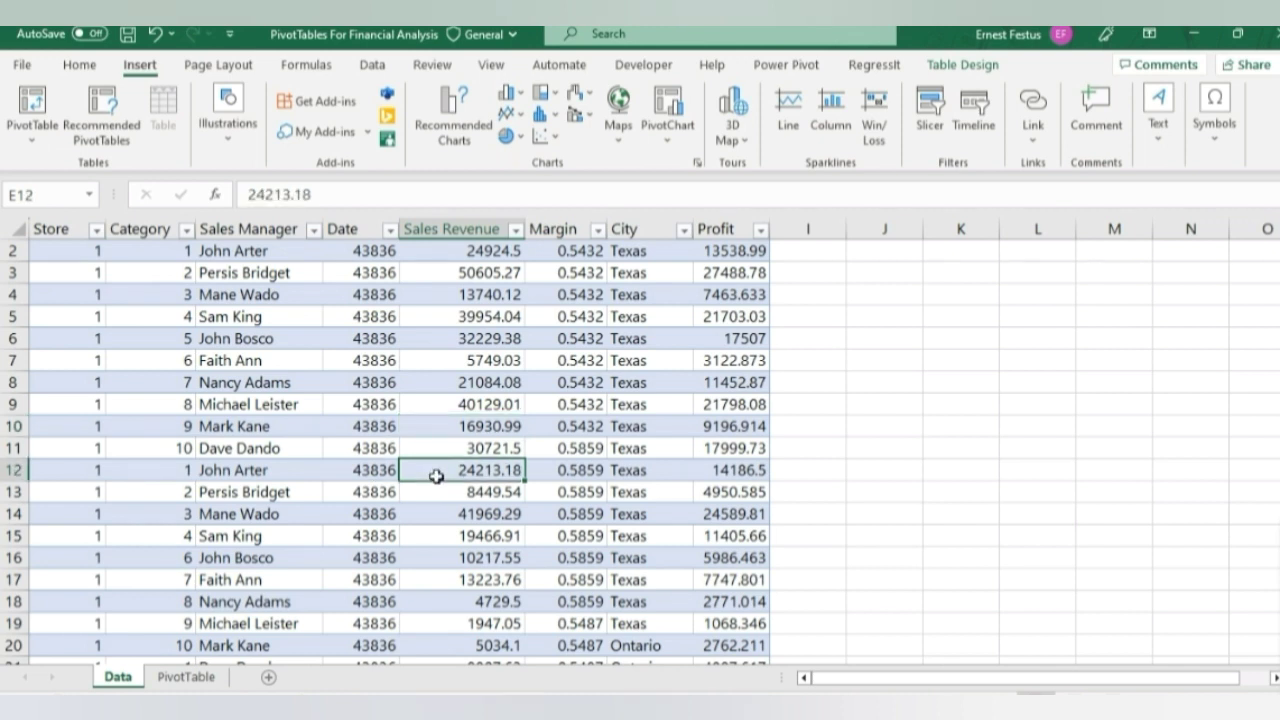
{"action": "left_click", "coordinate": [488, 445]}
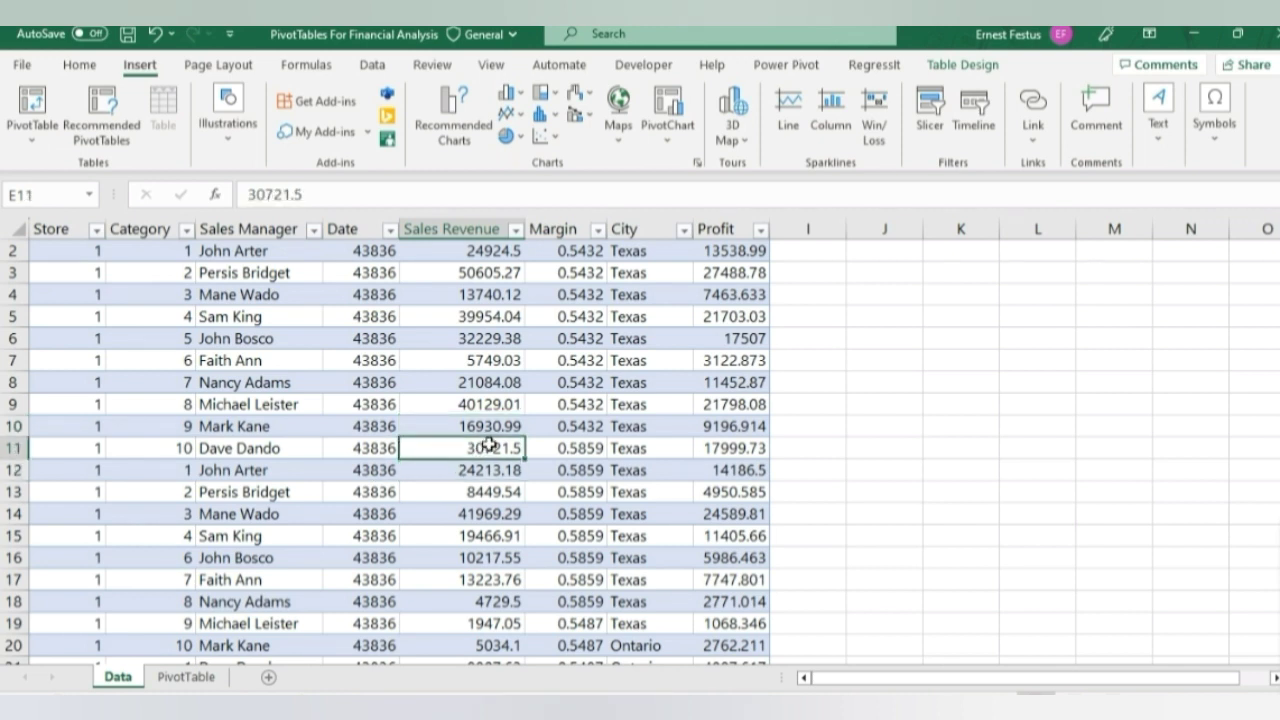
{"action": "left_click", "coordinate": [452, 423]}
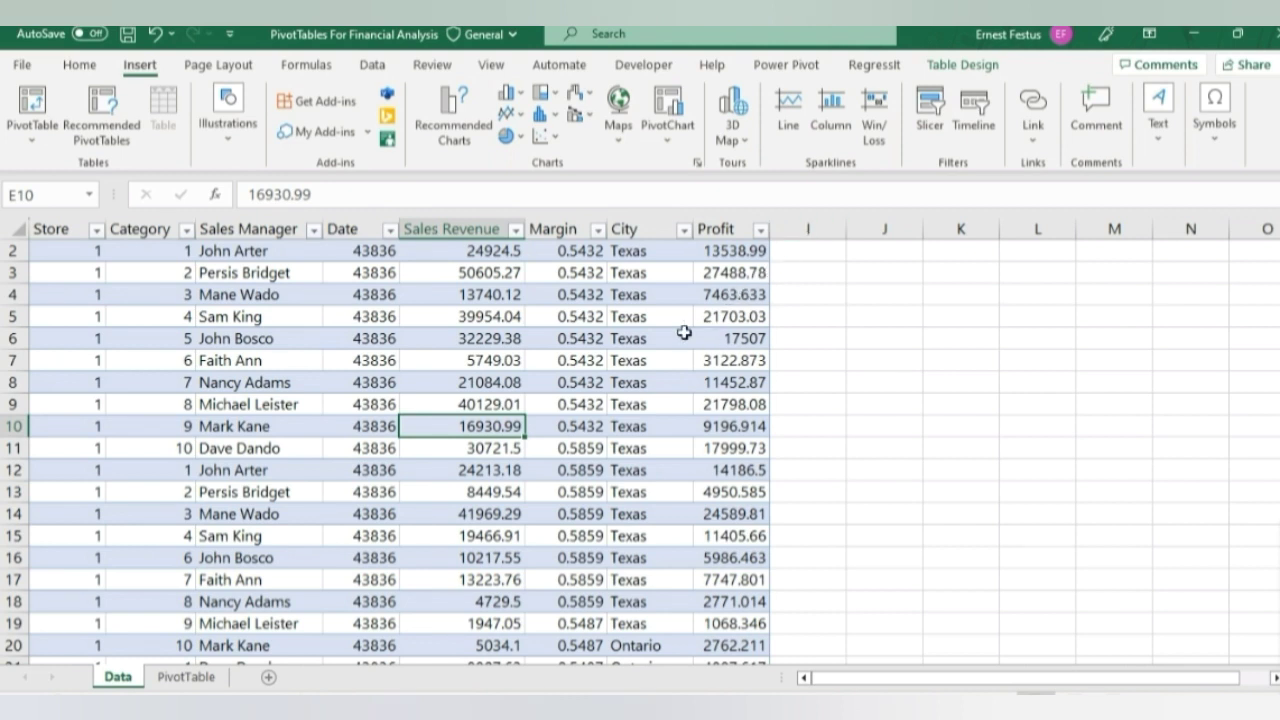
{"action": "scroll", "coordinate": [684, 332], "scroll_direction": "up", "scroll_amount": 1}
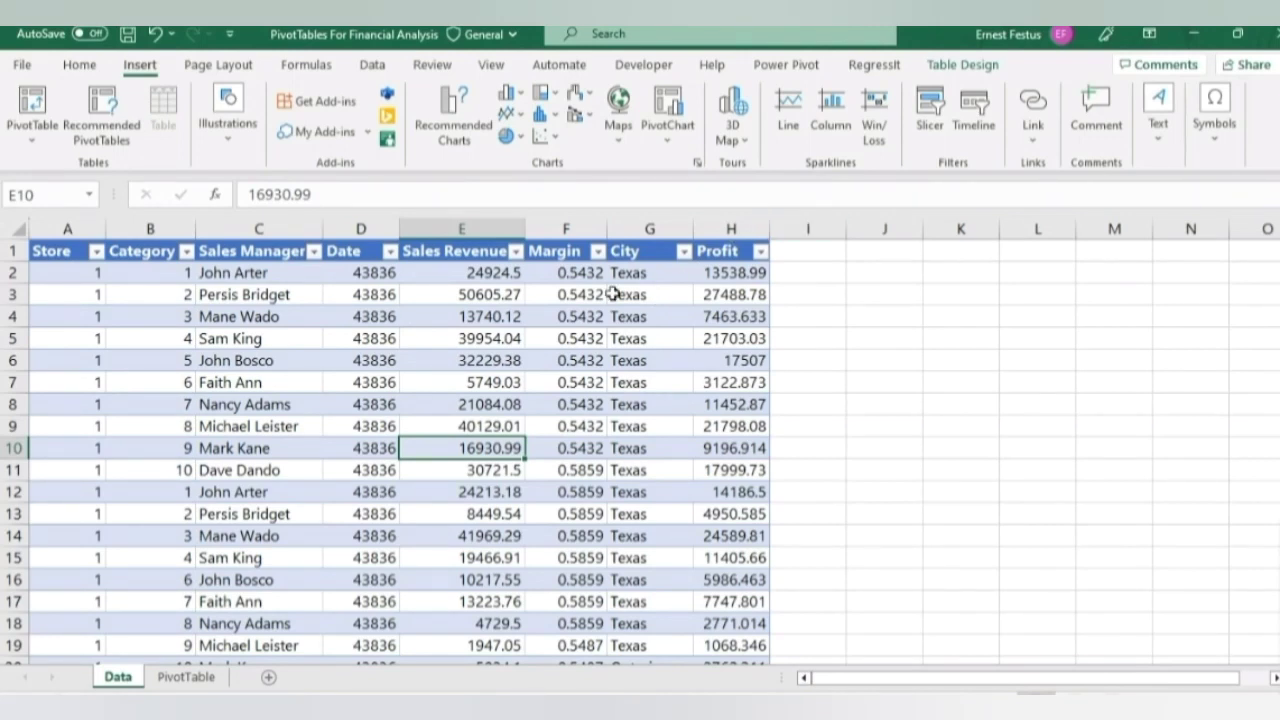
{"action": "left_click", "coordinate": [458, 487]}
{"action": "left_click", "coordinate": [384, 472]}
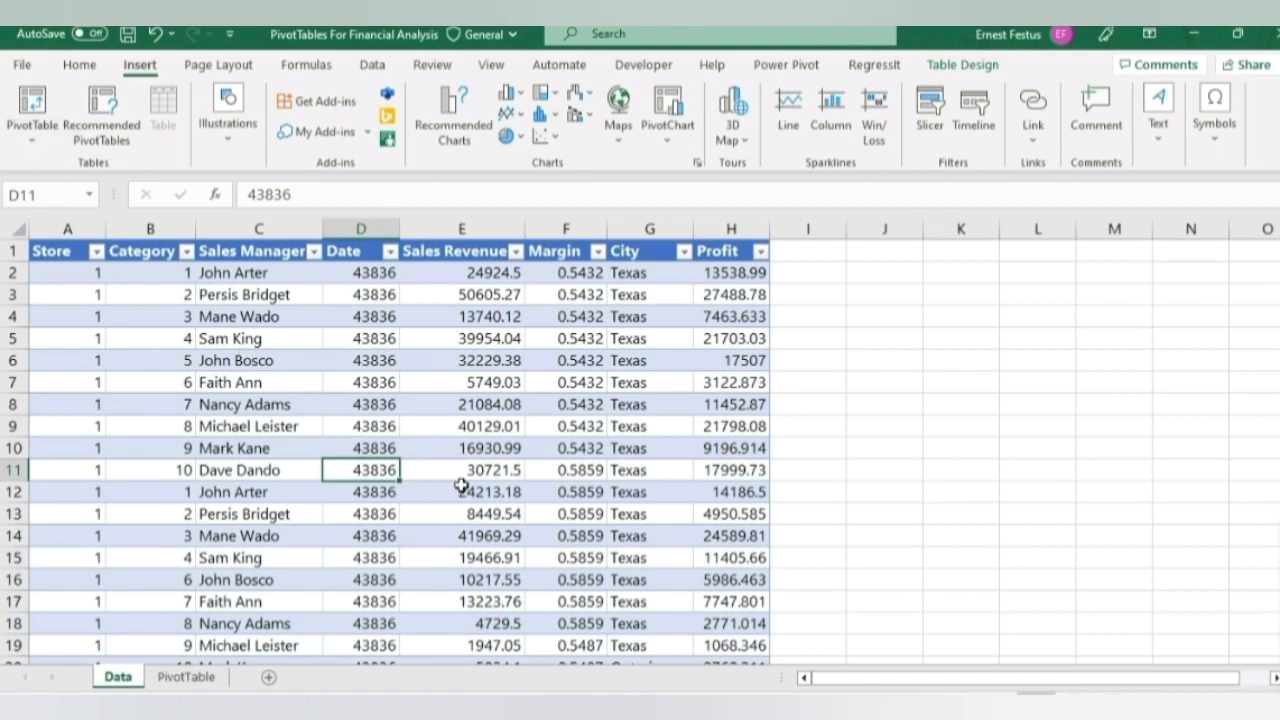
{"action": "left_click", "coordinate": [432, 473]}
- Create a PivotTable from Table3 on the existing PivotTable worksheet, placed at cell B2
{"action": "left_click", "coordinate": [445, 444]}
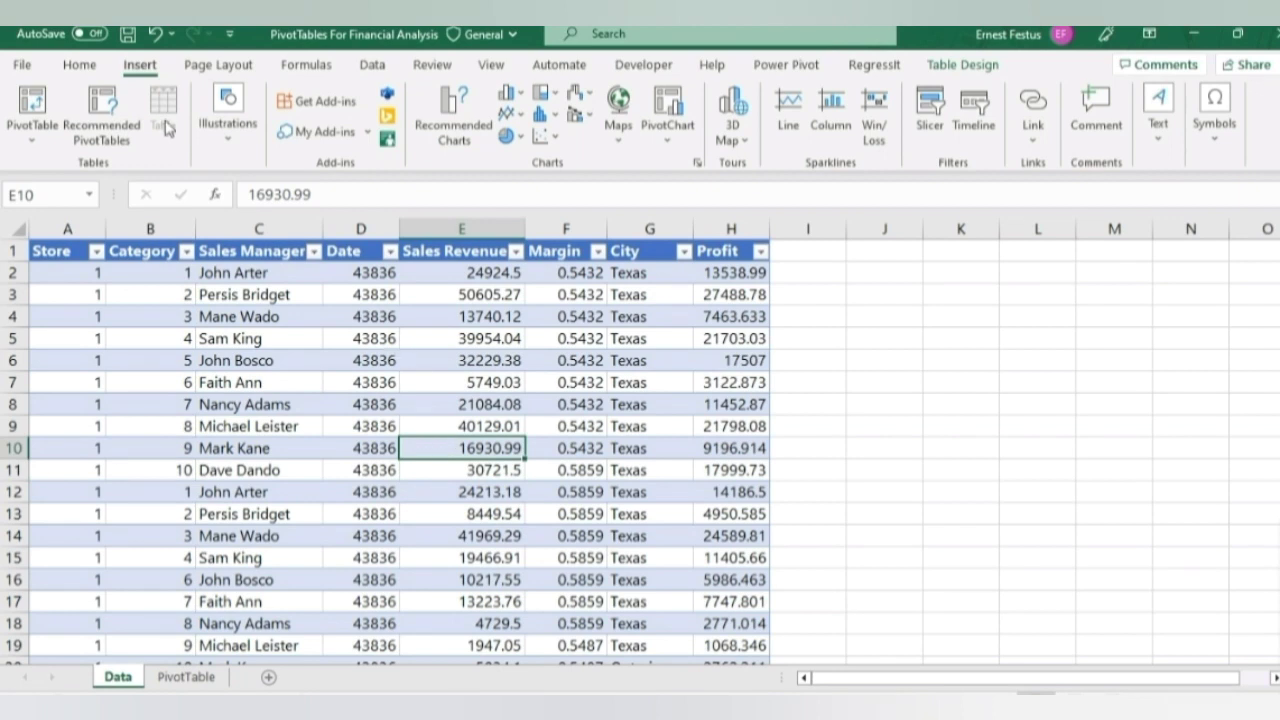
{"action": "left_click", "coordinate": [34, 104]}
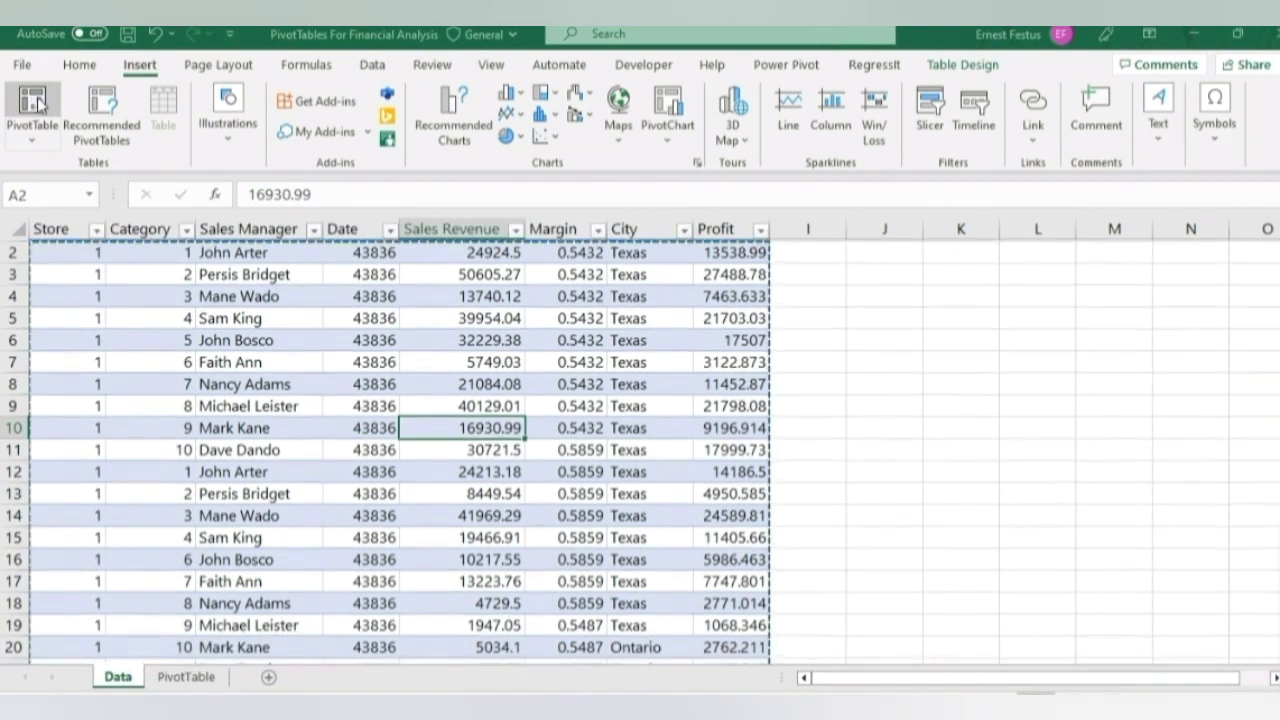
{"action": "mouse_move", "coordinate": [980, 259]}
{"action": "left_mouse_down"}
{"action": "mouse_move", "coordinate": [1009, 263]}
{"action": "mouse_move", "coordinate": [989, 272]}
{"action": "left_mouse_up"}
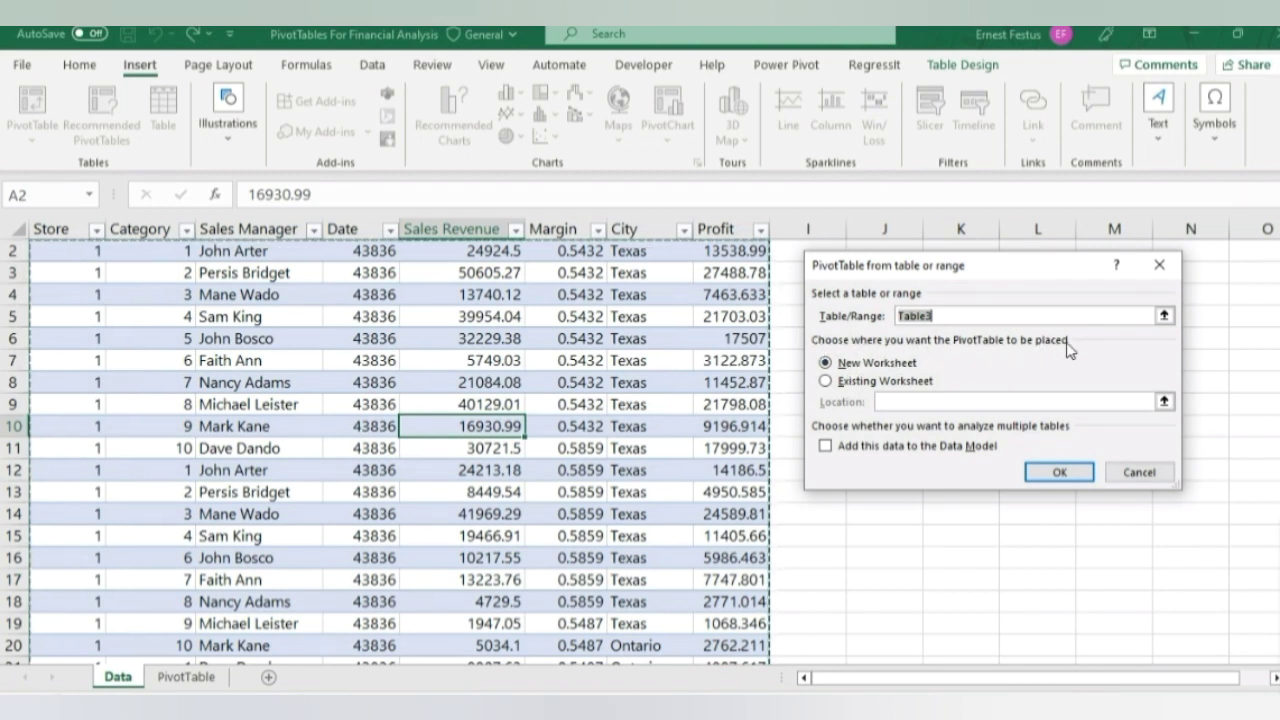
{"action": "left_click", "coordinate": [826, 381]}
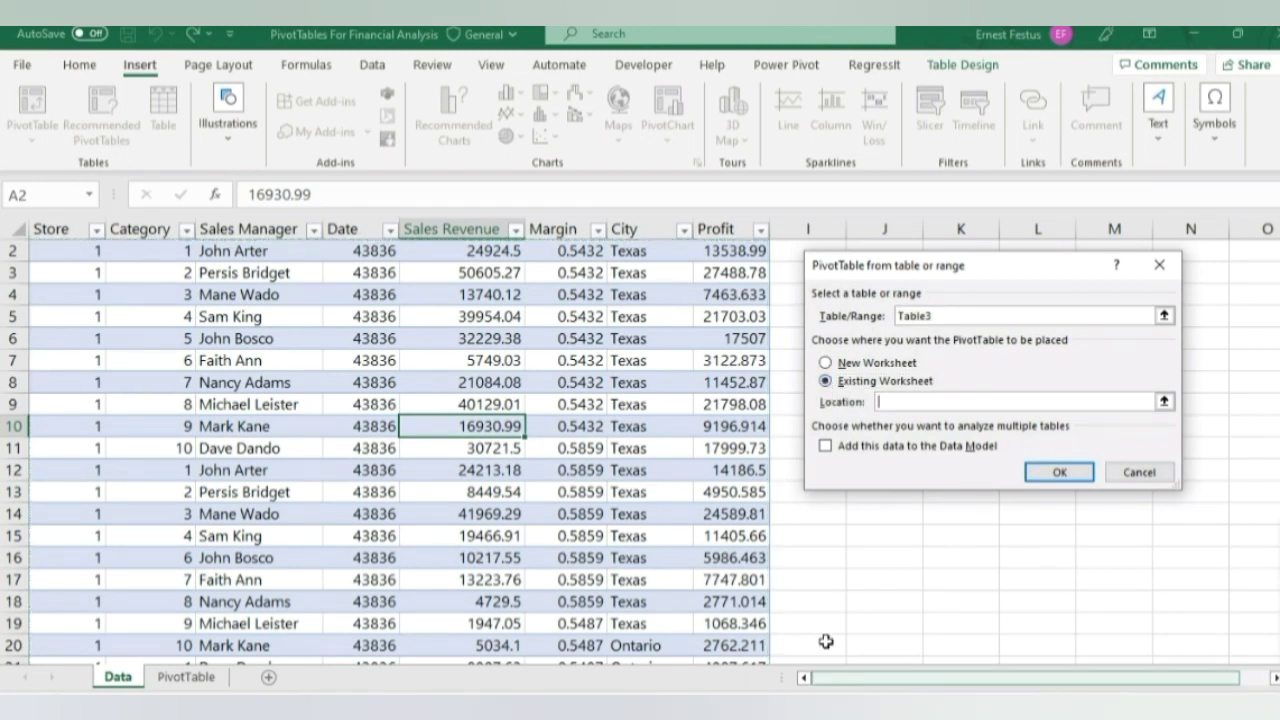
{"action": "left_click", "coordinate": [190, 677]}
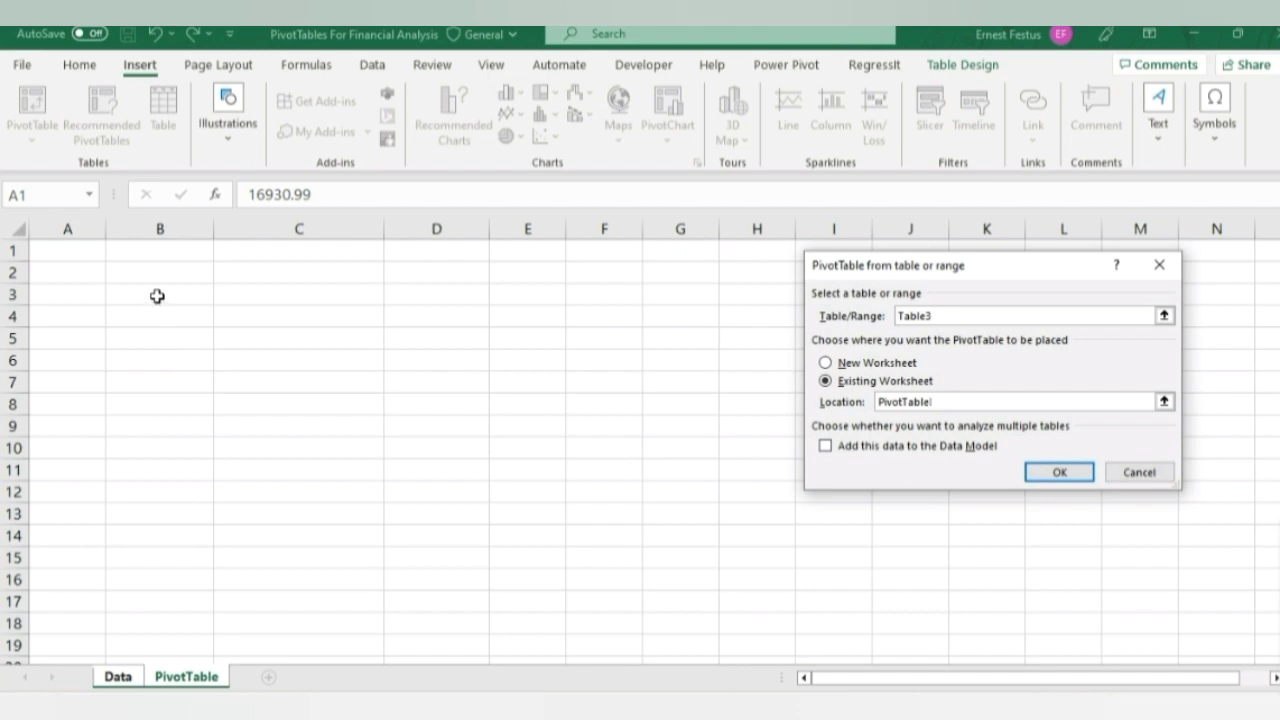
{"action": "left_click", "coordinate": [155, 272]}
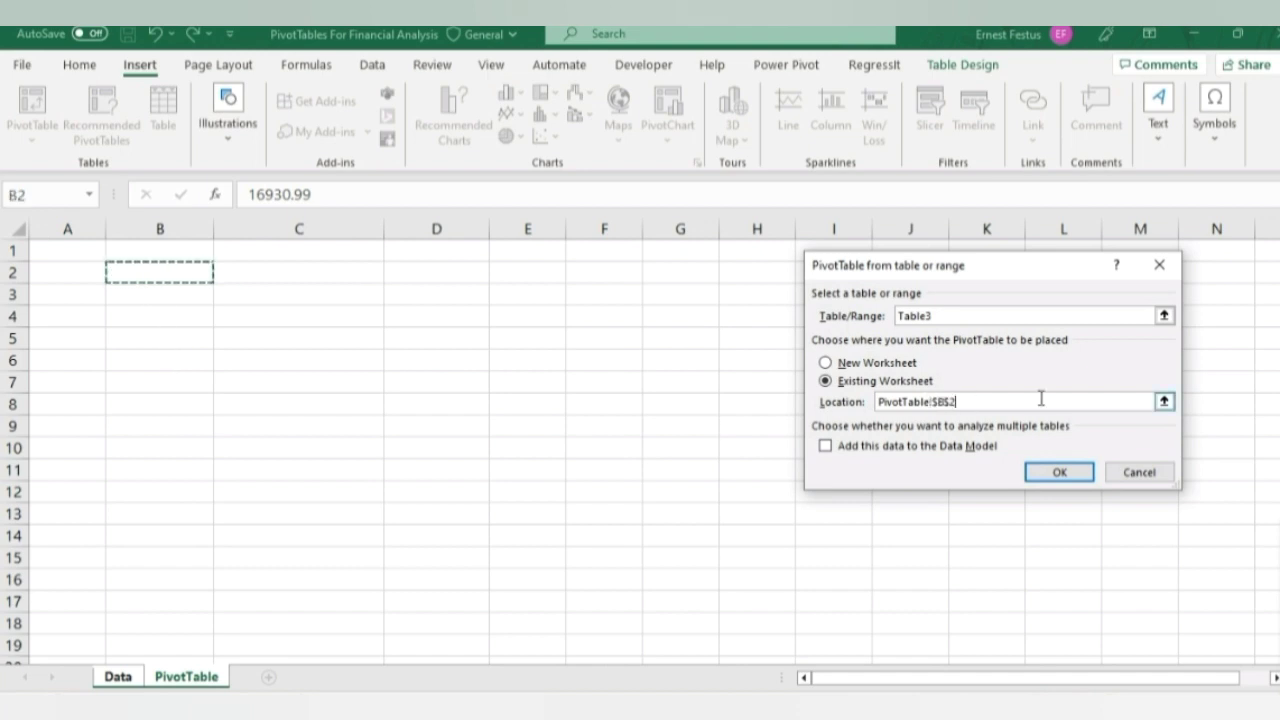
{"action": "left_click", "coordinate": [1061, 476]}
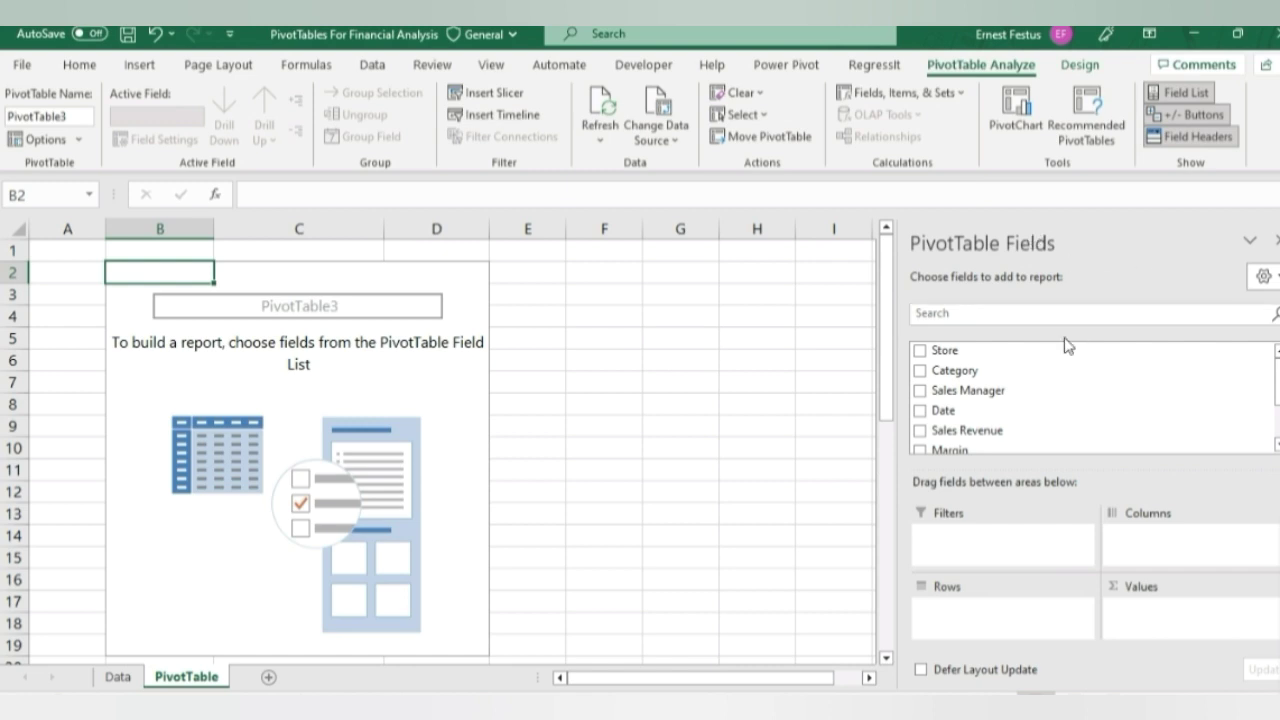
- Look through the PivotTable field list, try adding the Store field with its default placement, and remove it again
{"action": "scroll", "coordinate": [1060, 370], "scroll_direction": "down", "scroll_amount": 2}
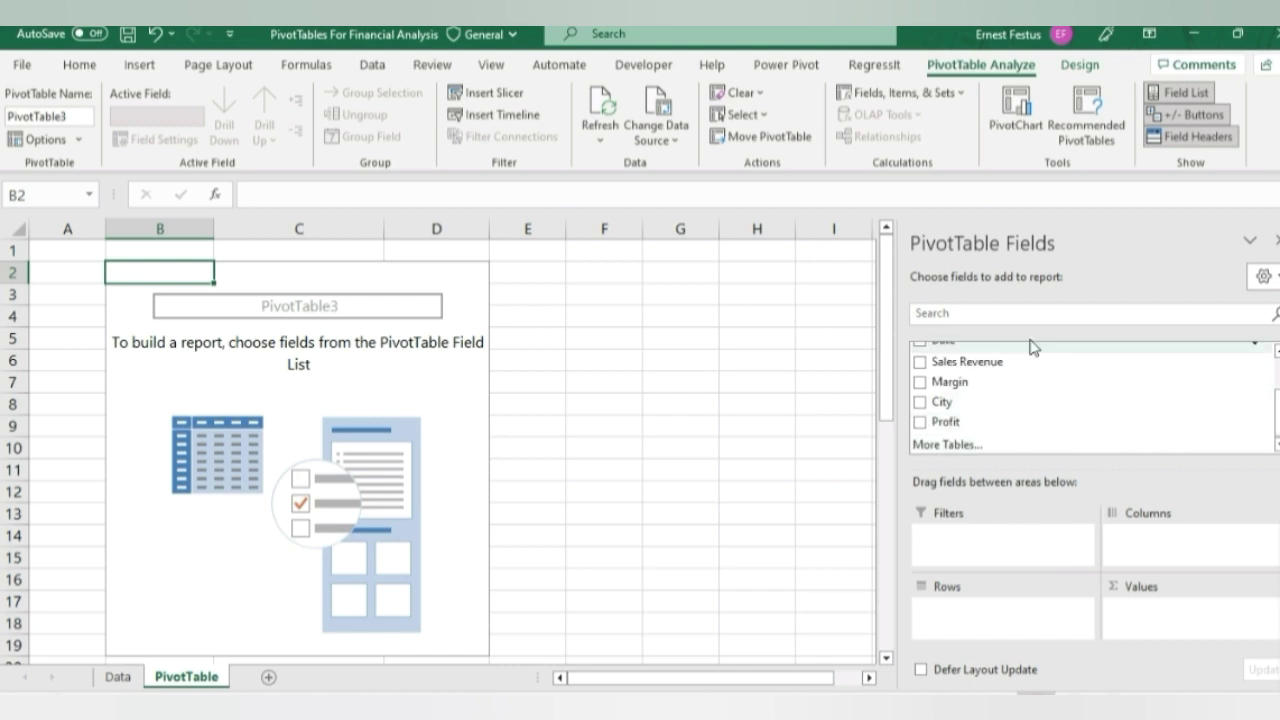
{"action": "scroll", "coordinate": [1031, 400], "scroll_direction": "up", "scroll_amount": 2}
{"action": "scroll", "coordinate": [1032, 370], "scroll_direction": "down", "scroll_amount": 2}
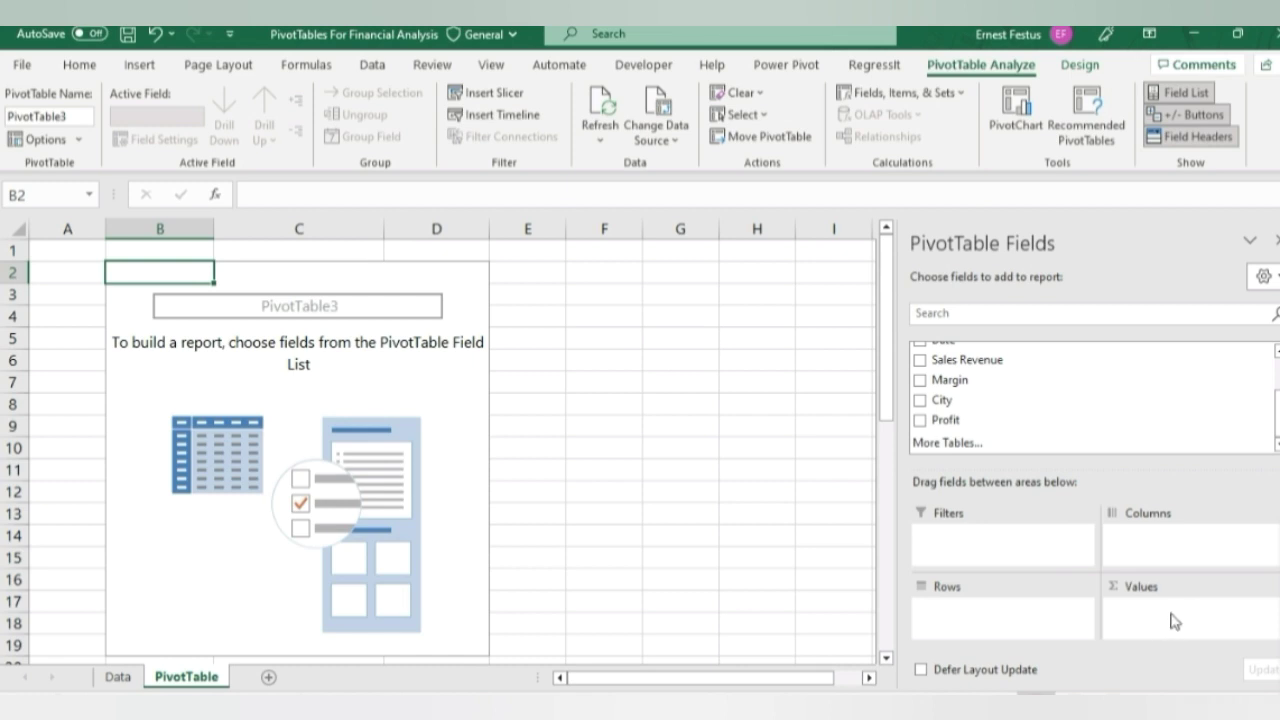
{"action": "scroll", "coordinate": [930, 400], "scroll_direction": "up", "scroll_amount": 2}
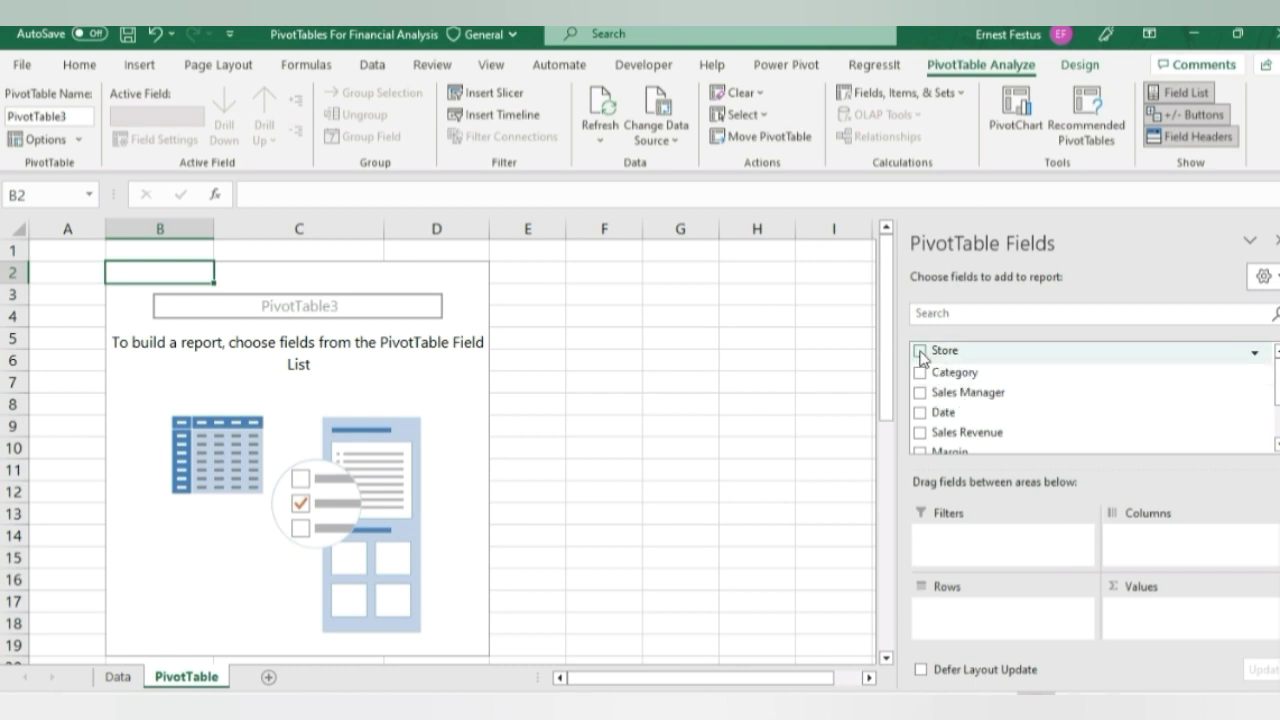
{"action": "left_click", "coordinate": [921, 355]}
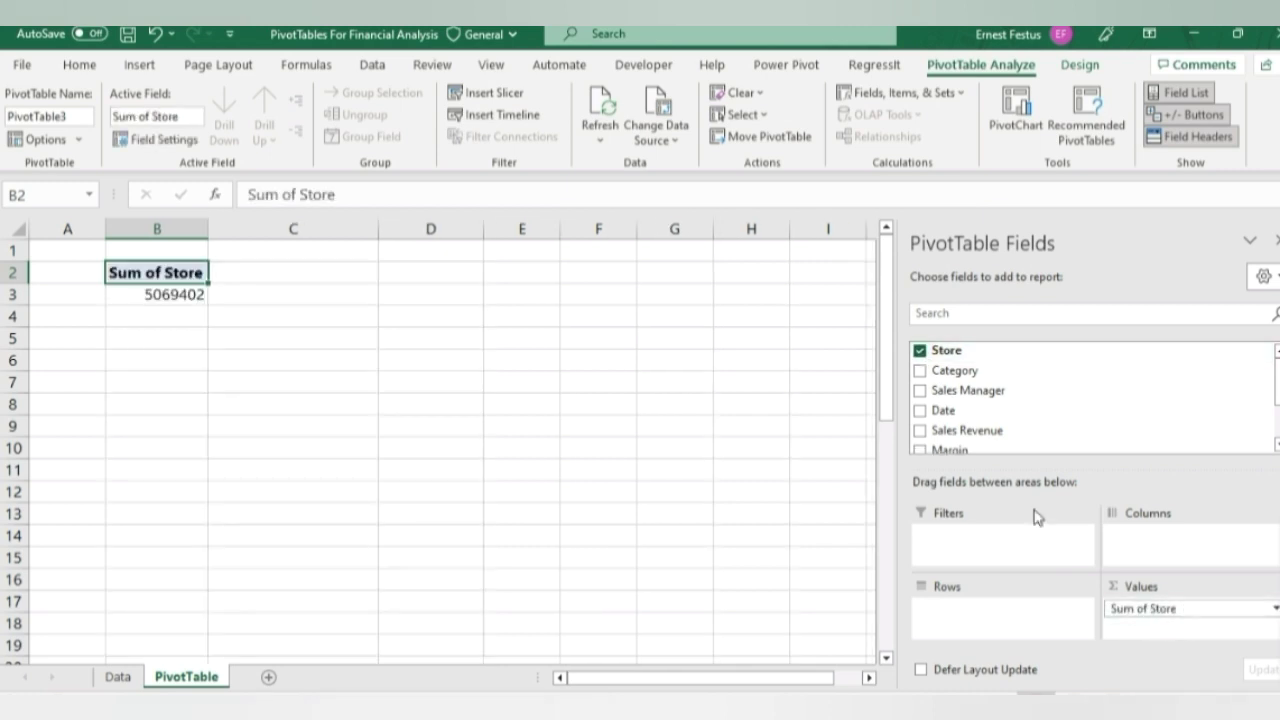
{"action": "left_click", "coordinate": [920, 352]}
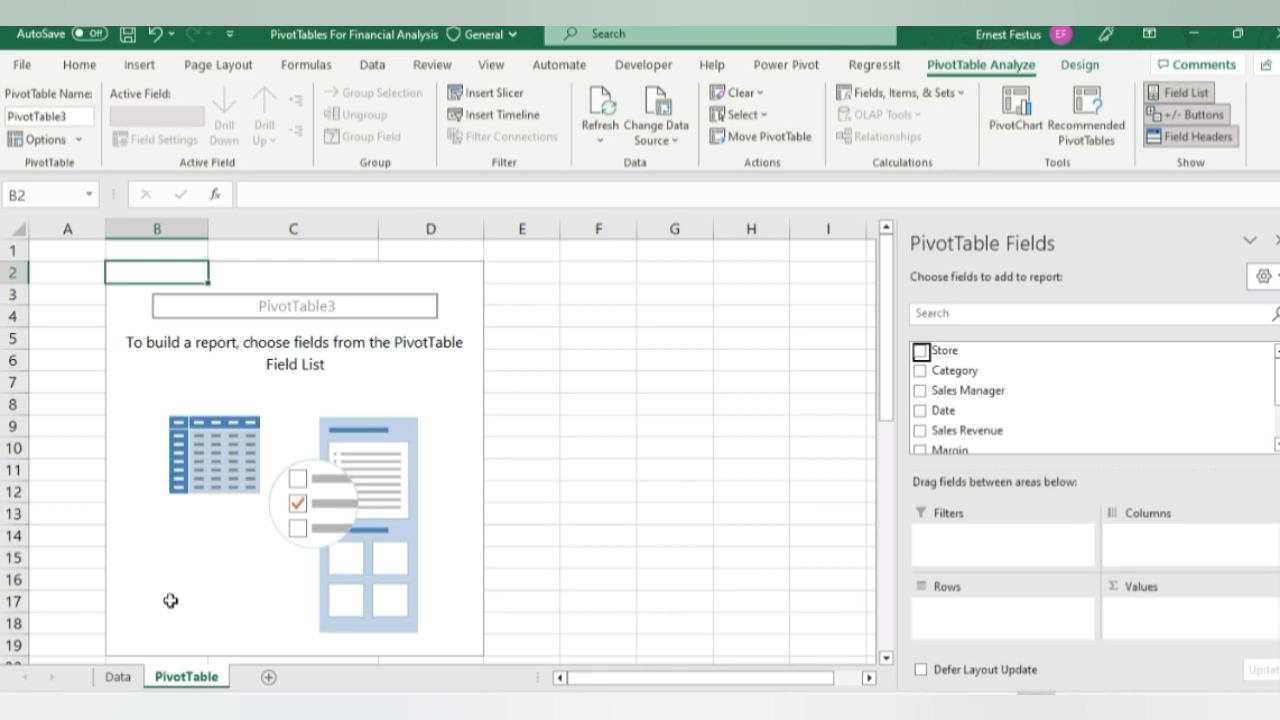
- Review the Date, Sales Revenue, Margin, City and Profit columns of the table on the Data sheet
{"action": "left_click", "coordinate": [120, 680]}
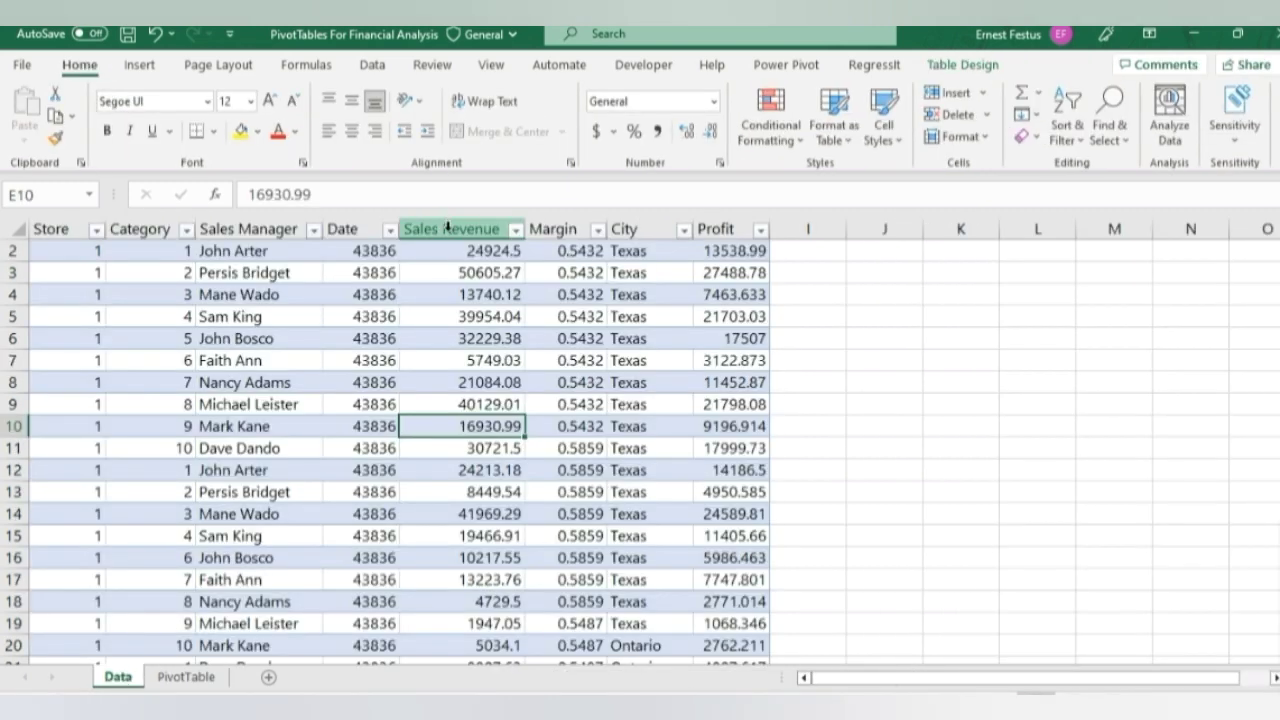
{"action": "left_click", "coordinate": [446, 220]}
{"action": "left_click", "coordinate": [545, 220]}
{"action": "left_click", "coordinate": [669, 229]}
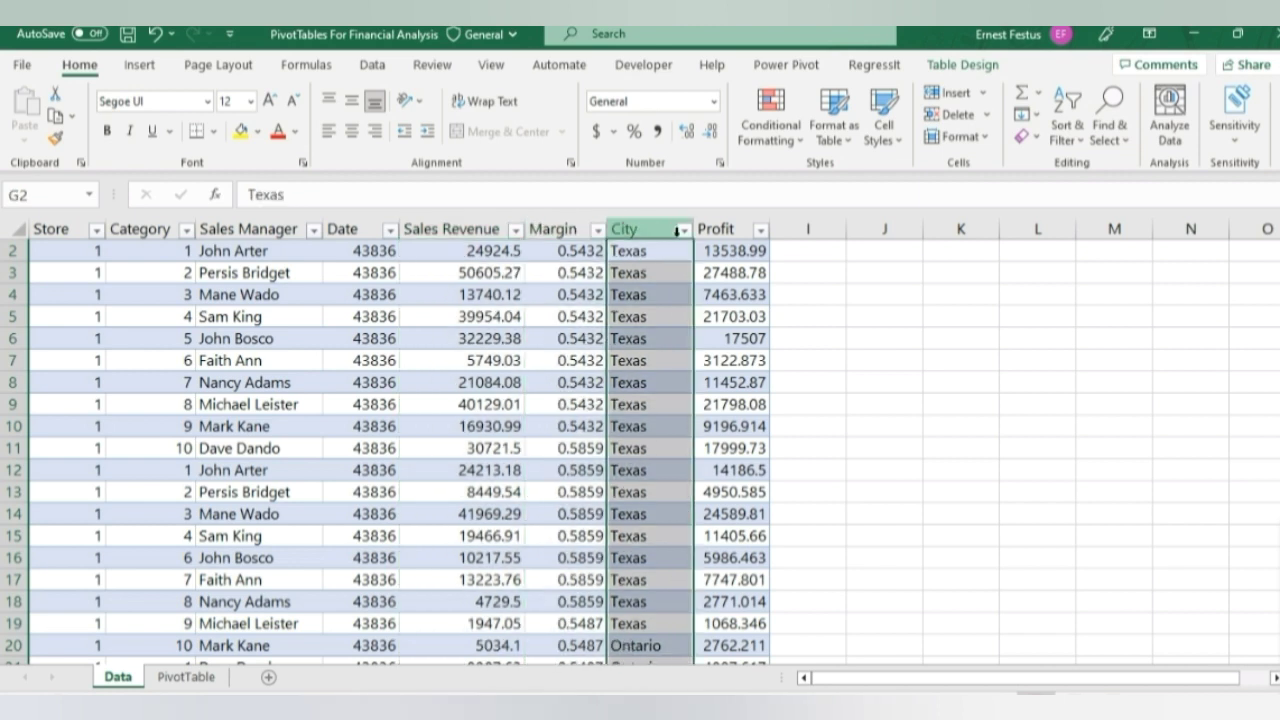
{"action": "left_click", "coordinate": [714, 229]}
{"action": "left_click", "coordinate": [437, 229]}
{"action": "left_click", "coordinate": [342, 229]}
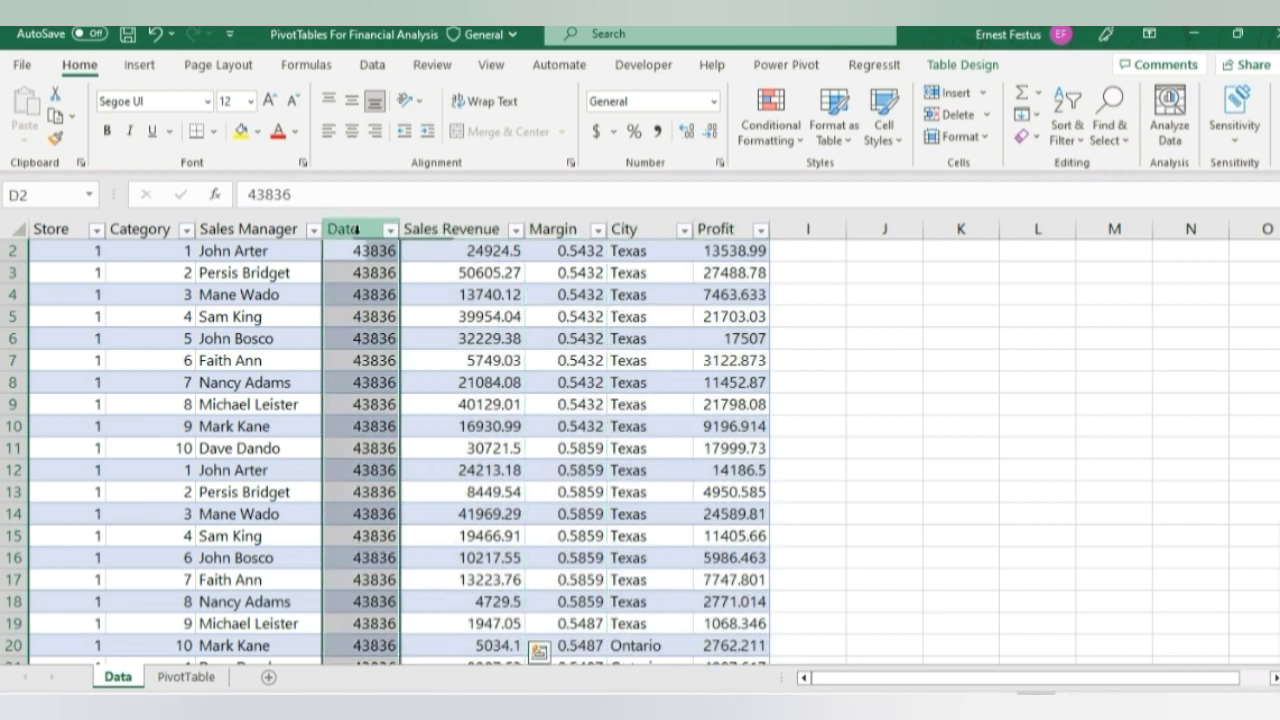
{"action": "left_click", "coordinate": [550, 229]}
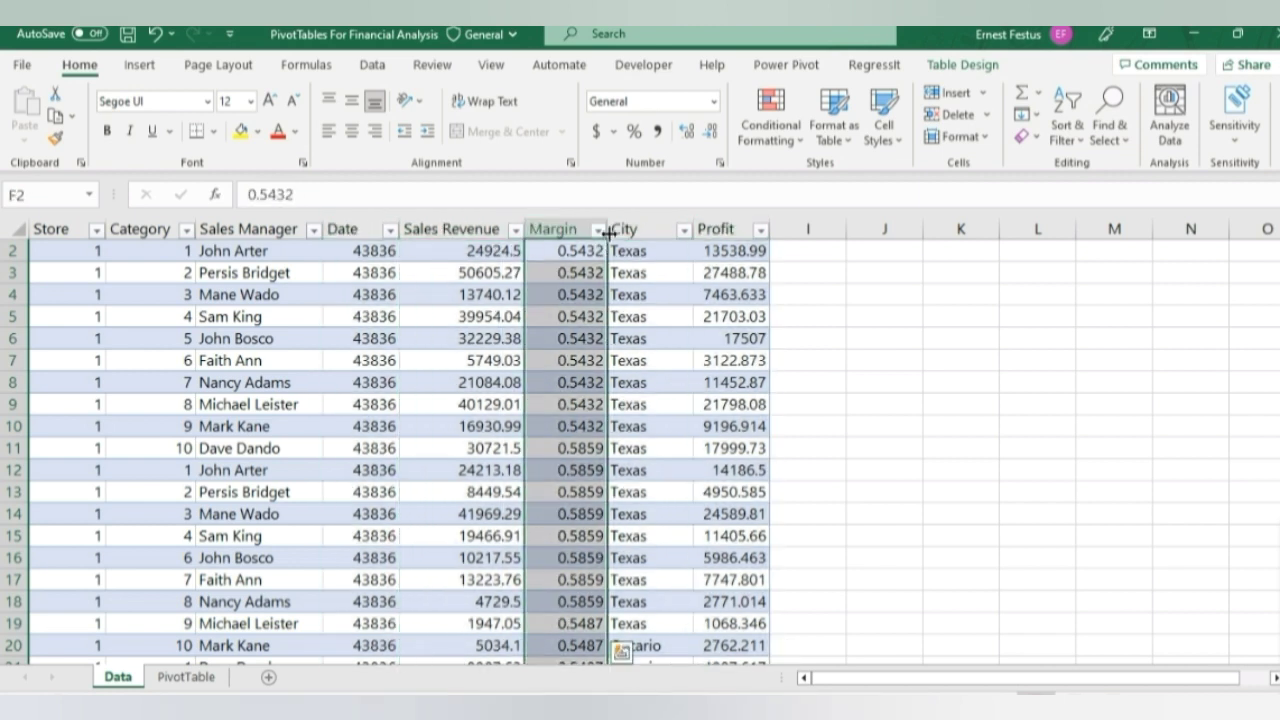
- Examine the store numbers in the Store column's filter list, leaving all of them selected
{"action": "left_click", "coordinate": [76, 231]}
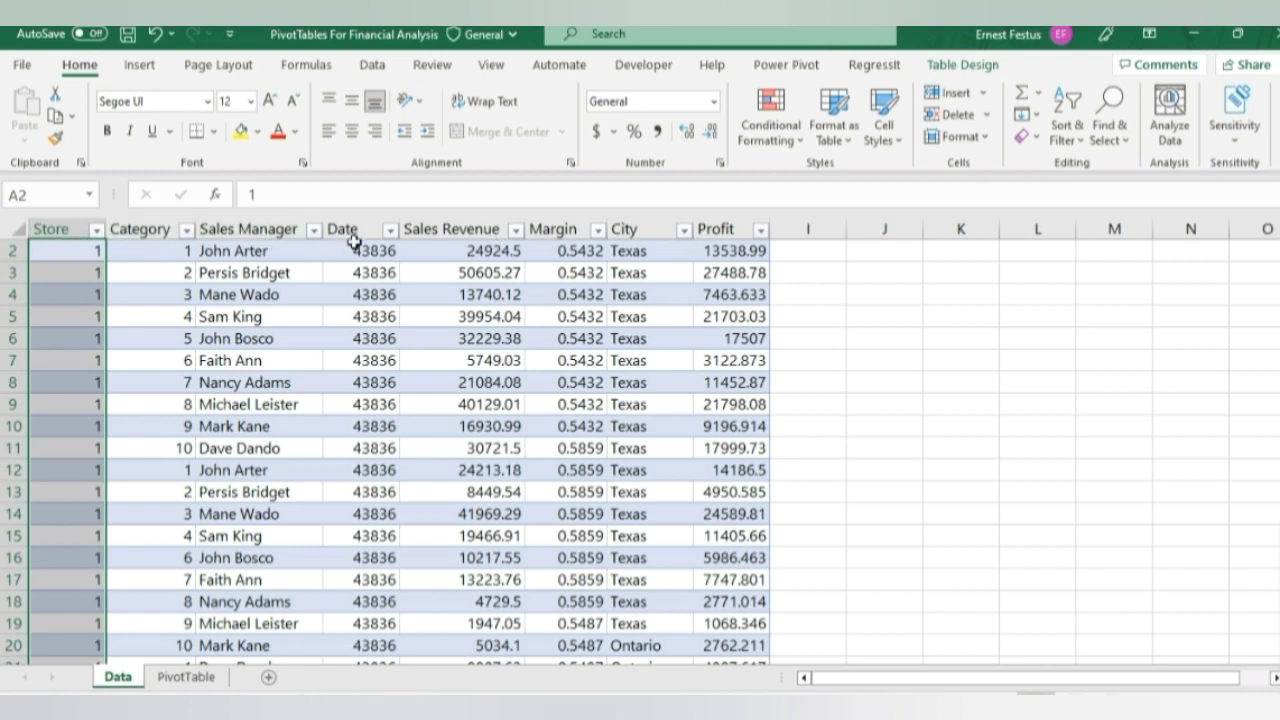
{"action": "left_click", "coordinate": [64, 228]}
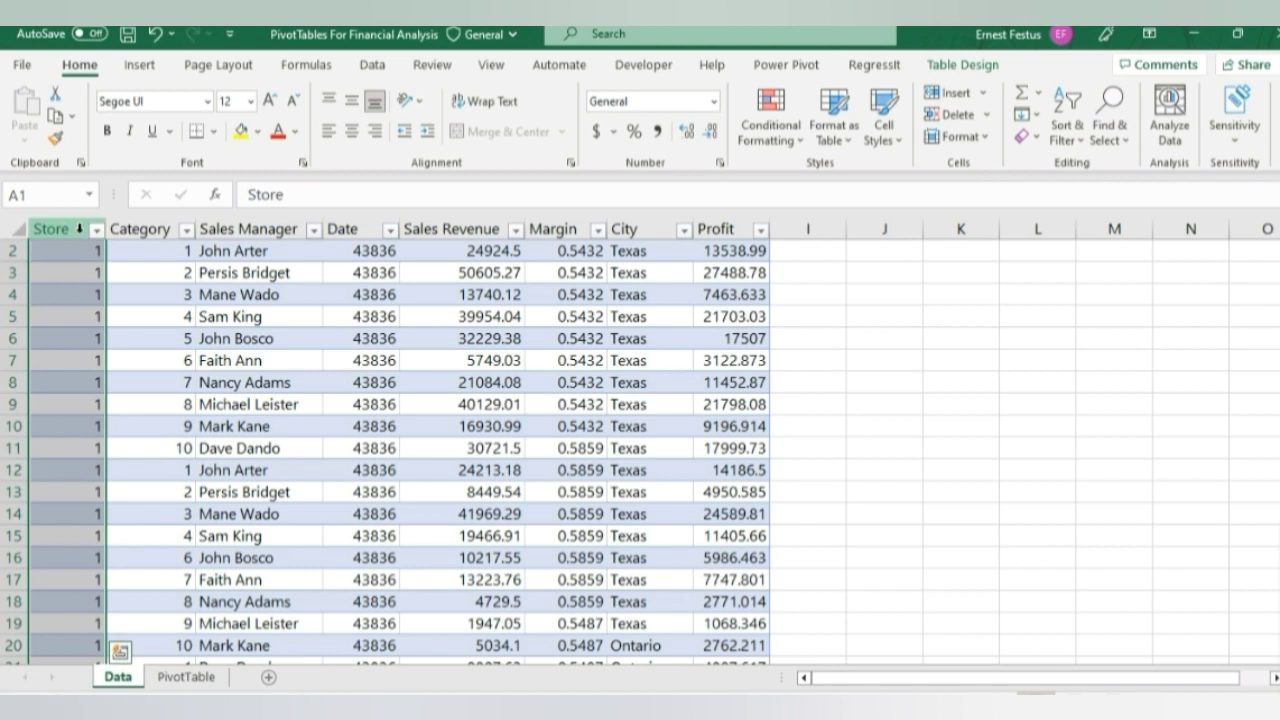
{"action": "left_click", "coordinate": [98, 232]}
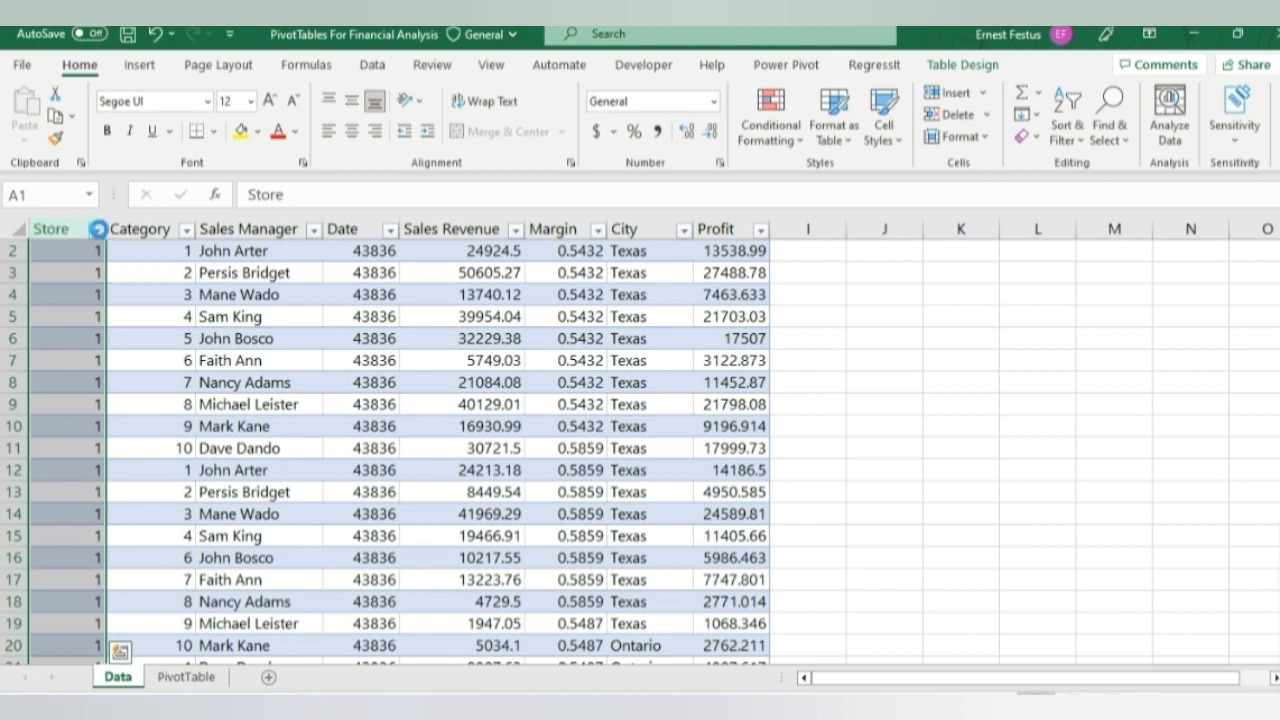
{"action": "scroll", "coordinate": [170, 512], "scroll_direction": "down", "scroll_amount": 10}
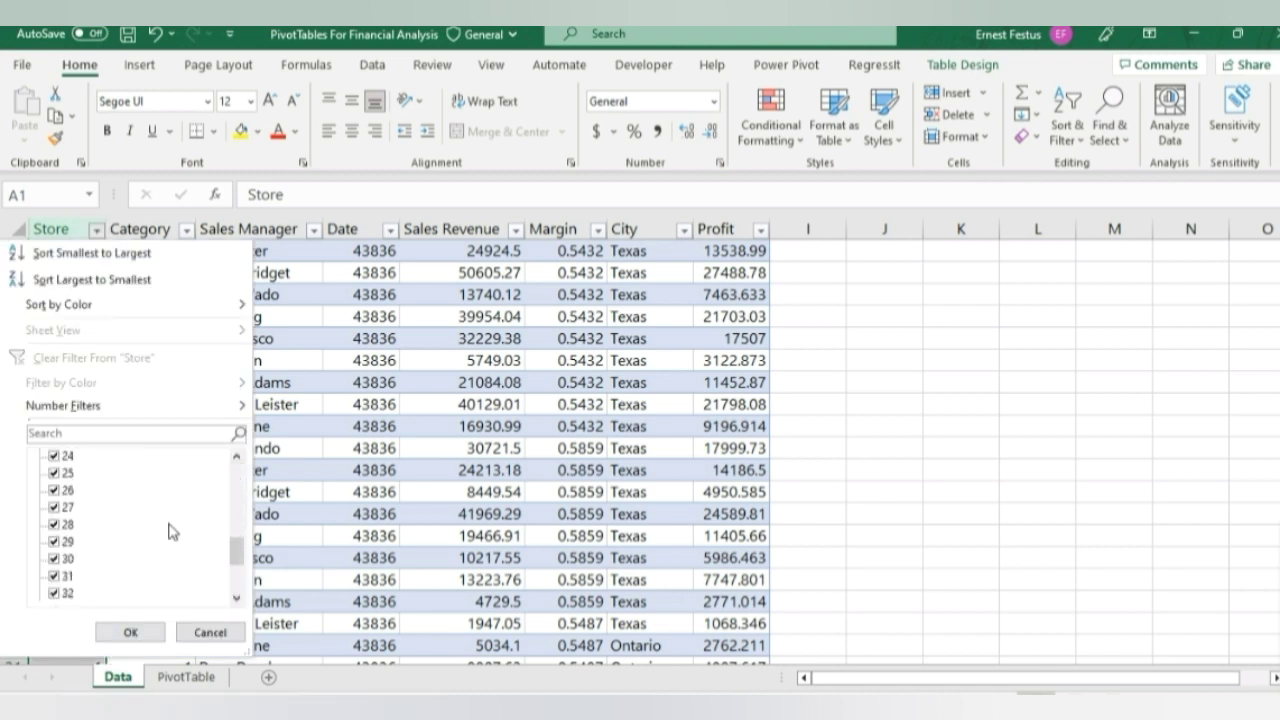
{"action": "scroll", "coordinate": [170, 525], "scroll_direction": "up", "scroll_amount": 10}
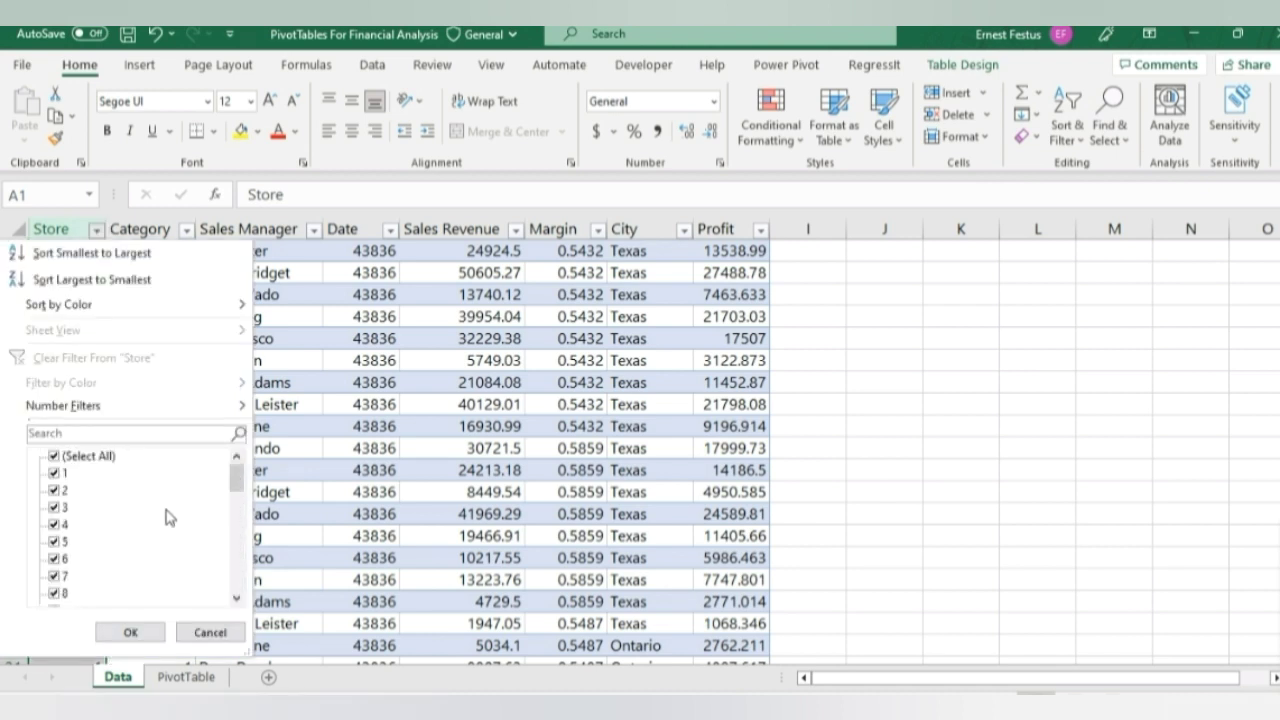
{"action": "scroll", "coordinate": [163, 514], "scroll_direction": "down", "scroll_amount": 10}
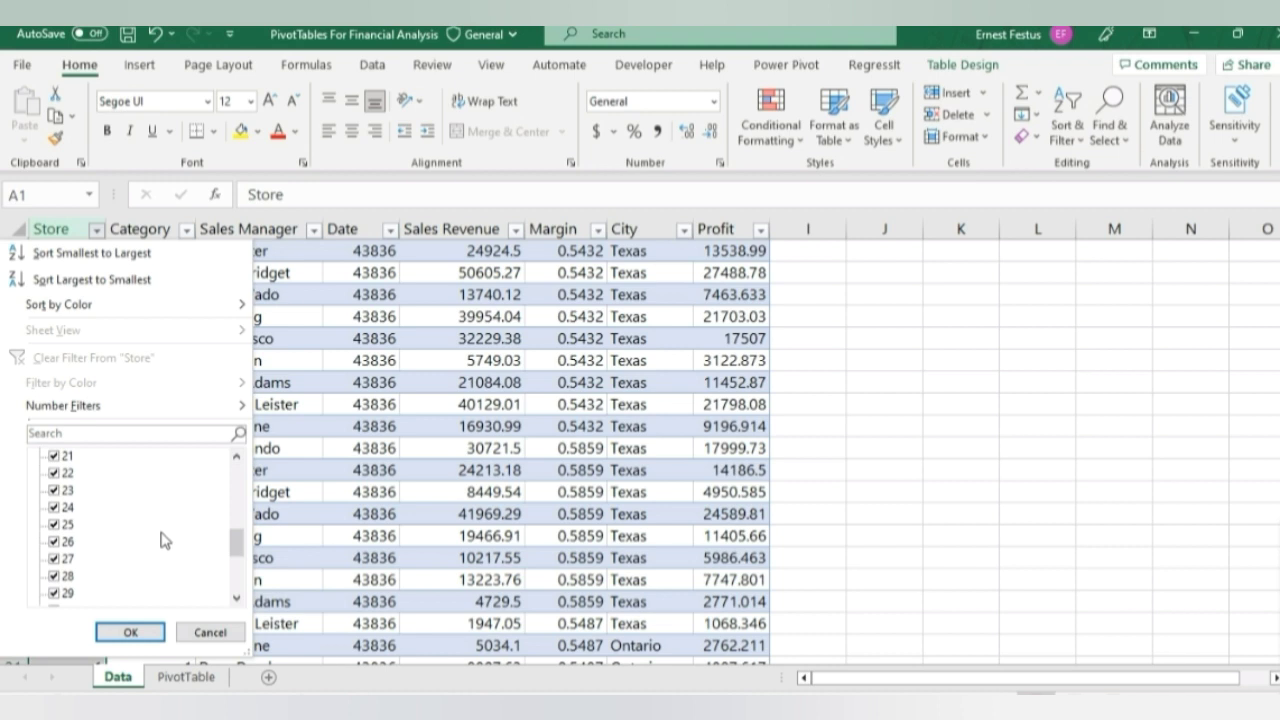
{"action": "left_click", "coordinate": [130, 633]}
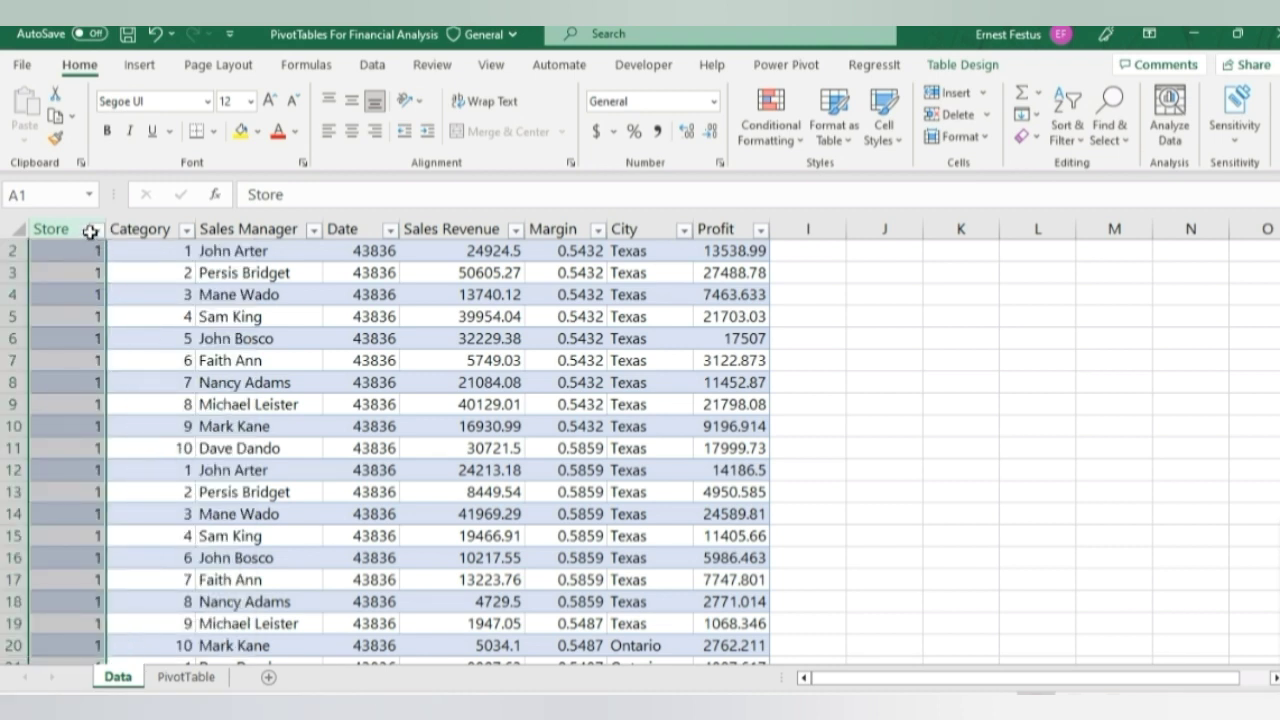
{"action": "scroll", "coordinate": [90, 232], "scroll_direction": "up", "scroll_amount": 1}
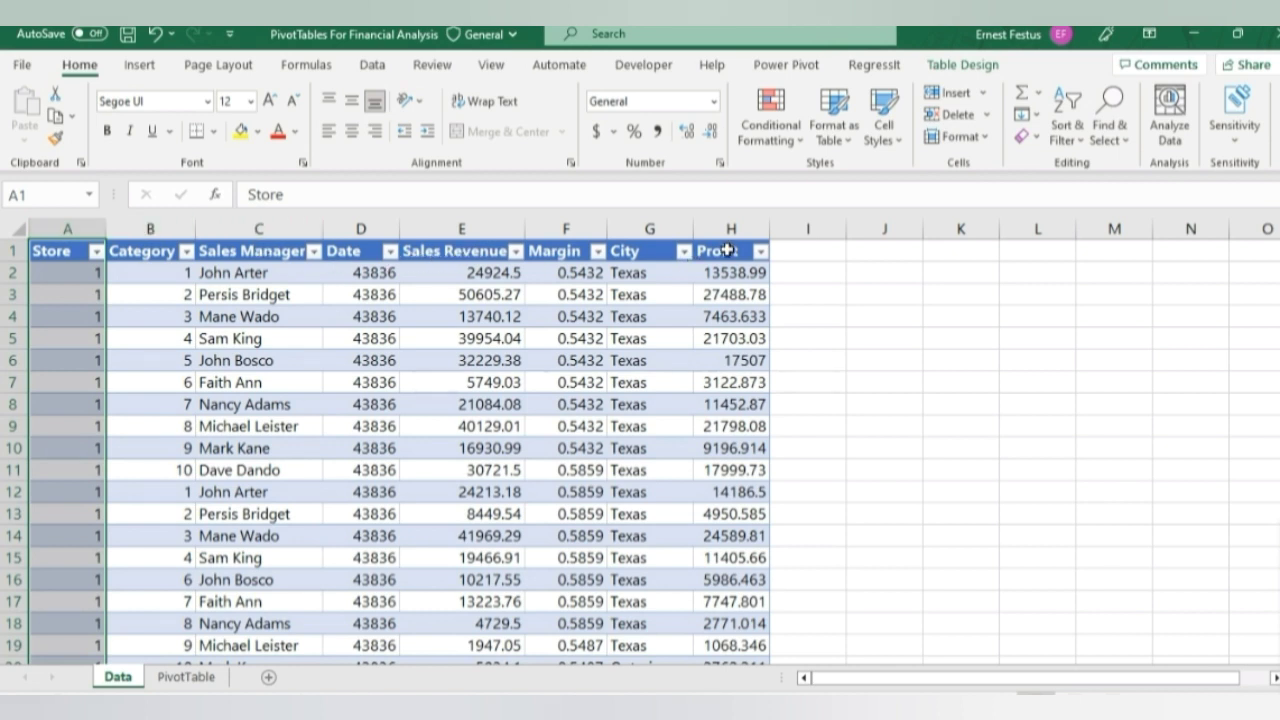
- On the PivotTable sheet, place Store in the rows and summarize Sales Revenue and Profit as values
{"action": "left_click", "coordinate": [194, 680]}
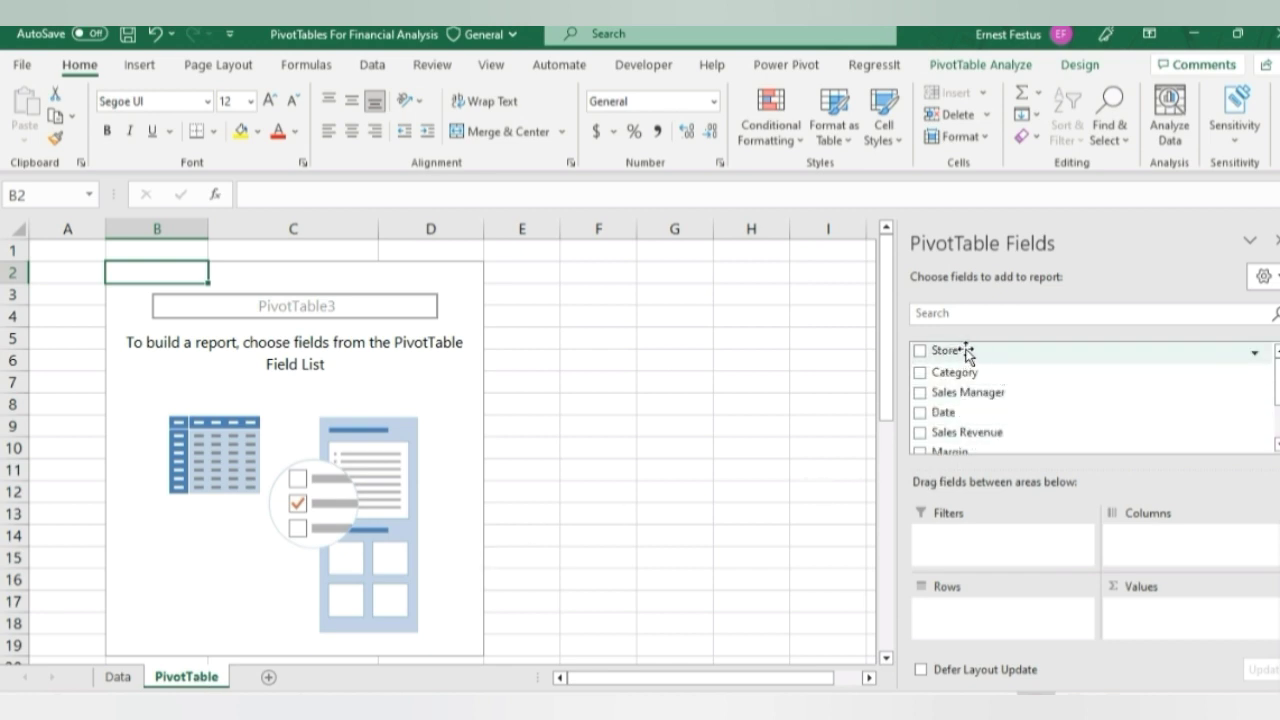
{"action": "left_click_drag", "start_coordinate": [967, 352], "coordinate": [958, 616]}
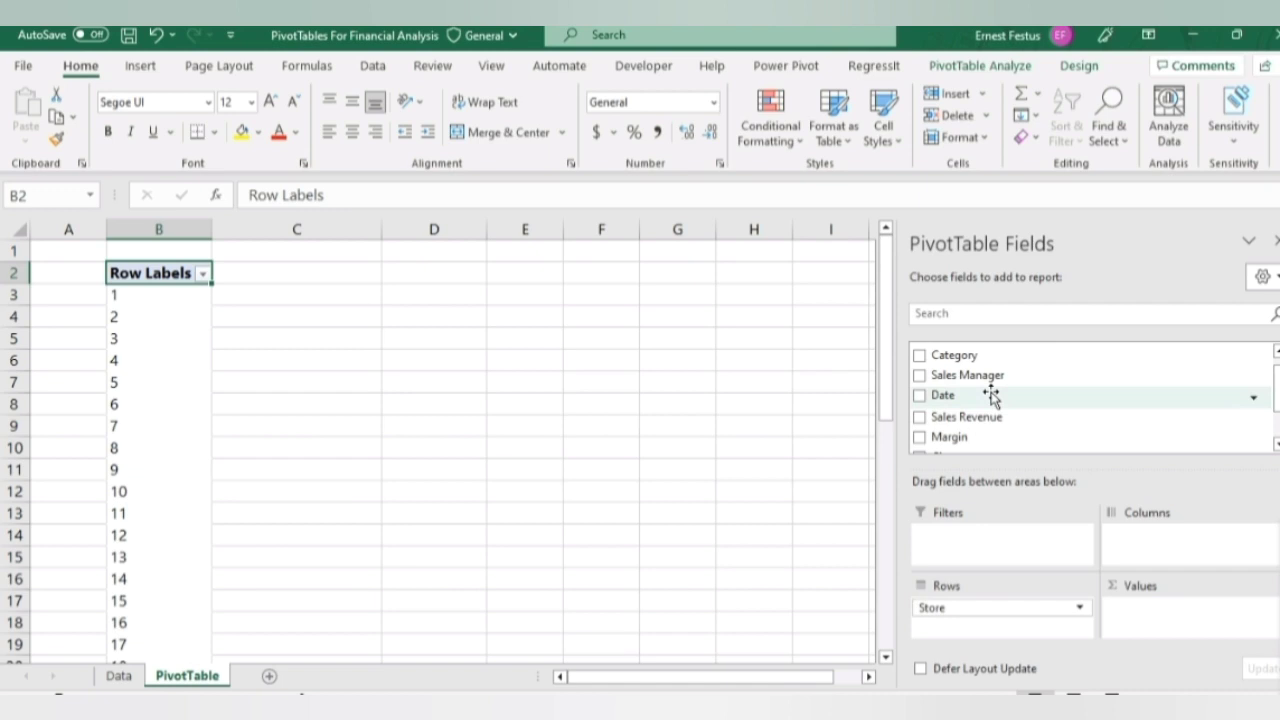
{"action": "left_click_drag", "start_coordinate": [972, 420], "coordinate": [1134, 620]}
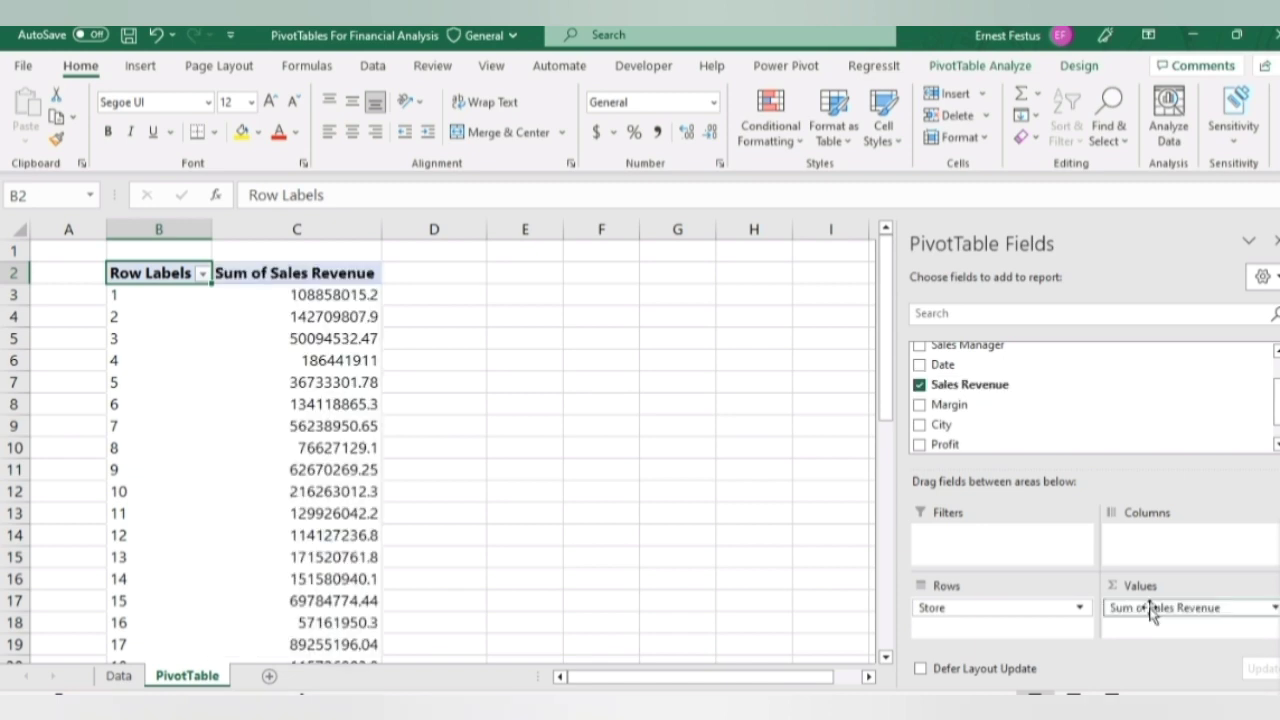
{"action": "scroll", "coordinate": [961, 443], "scroll_direction": "down", "scroll_amount": 1}
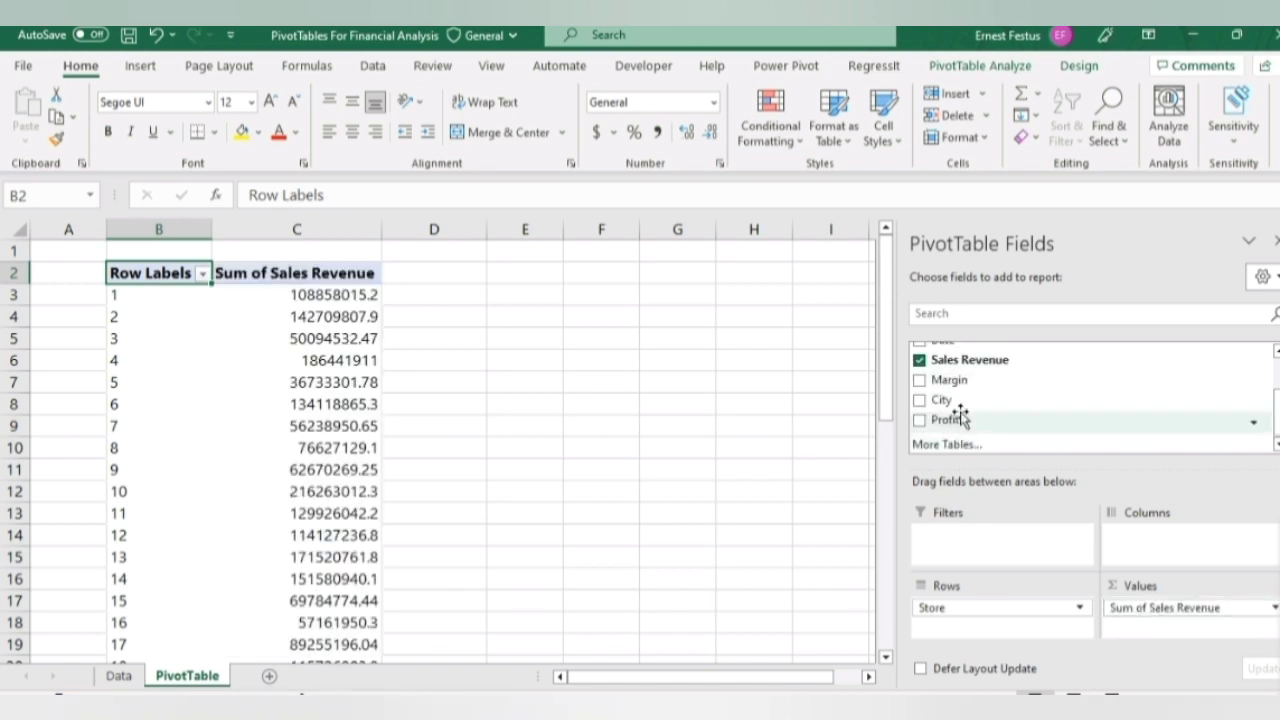
{"action": "left_click_drag", "start_coordinate": [966, 423], "coordinate": [1145, 625]}
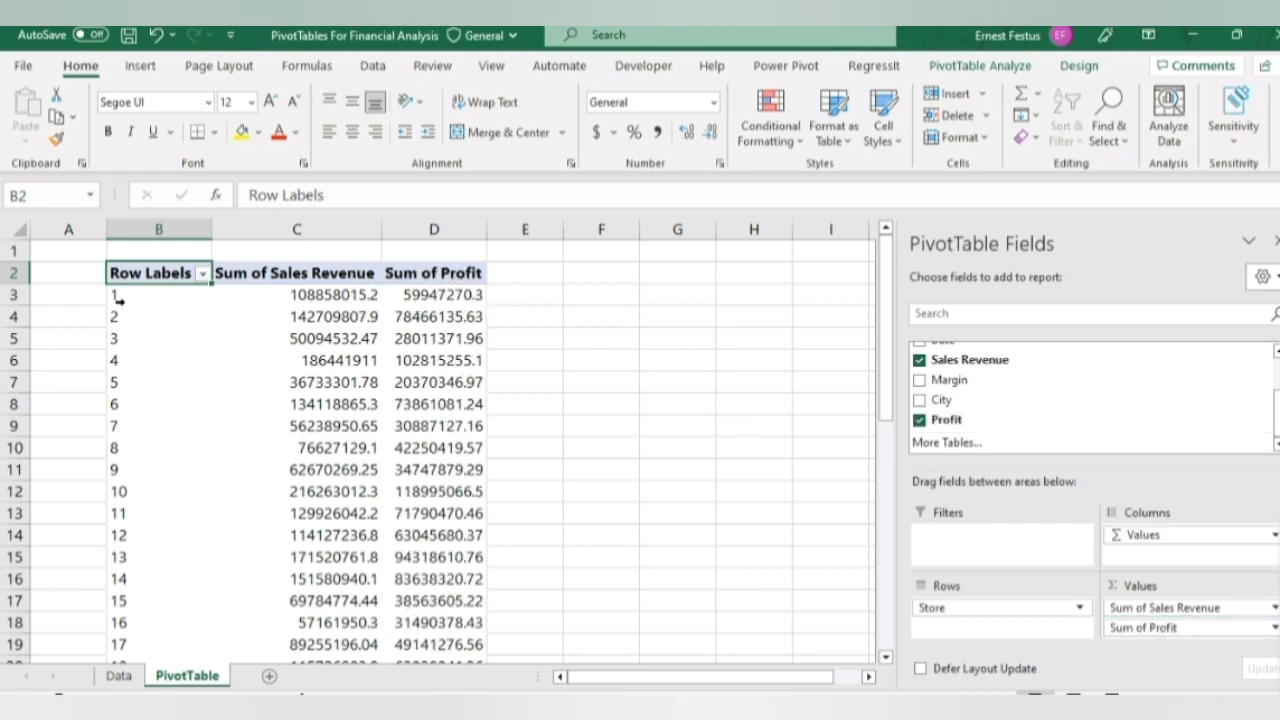
- Inspect the summed sales revenue and profit for stores 1 and 2 in the PivotTable
{"action": "left_click", "coordinate": [323, 292]}
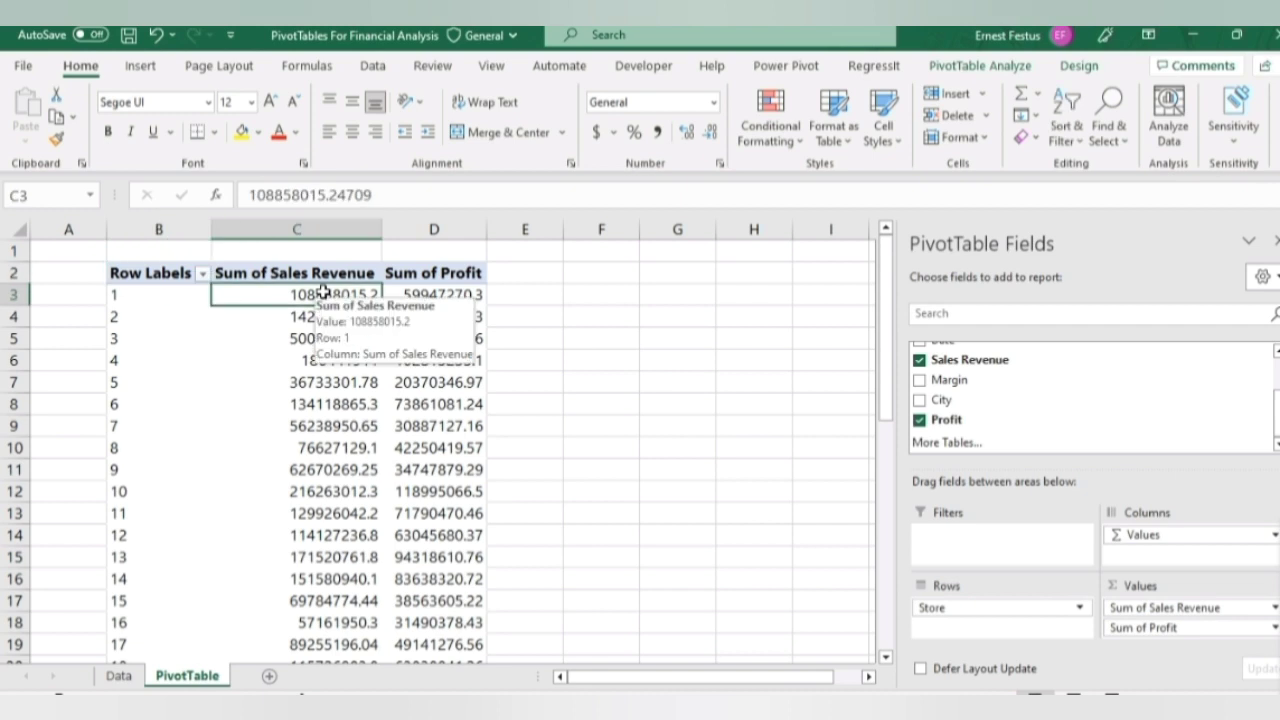
{"action": "left_click", "coordinate": [431, 290]}
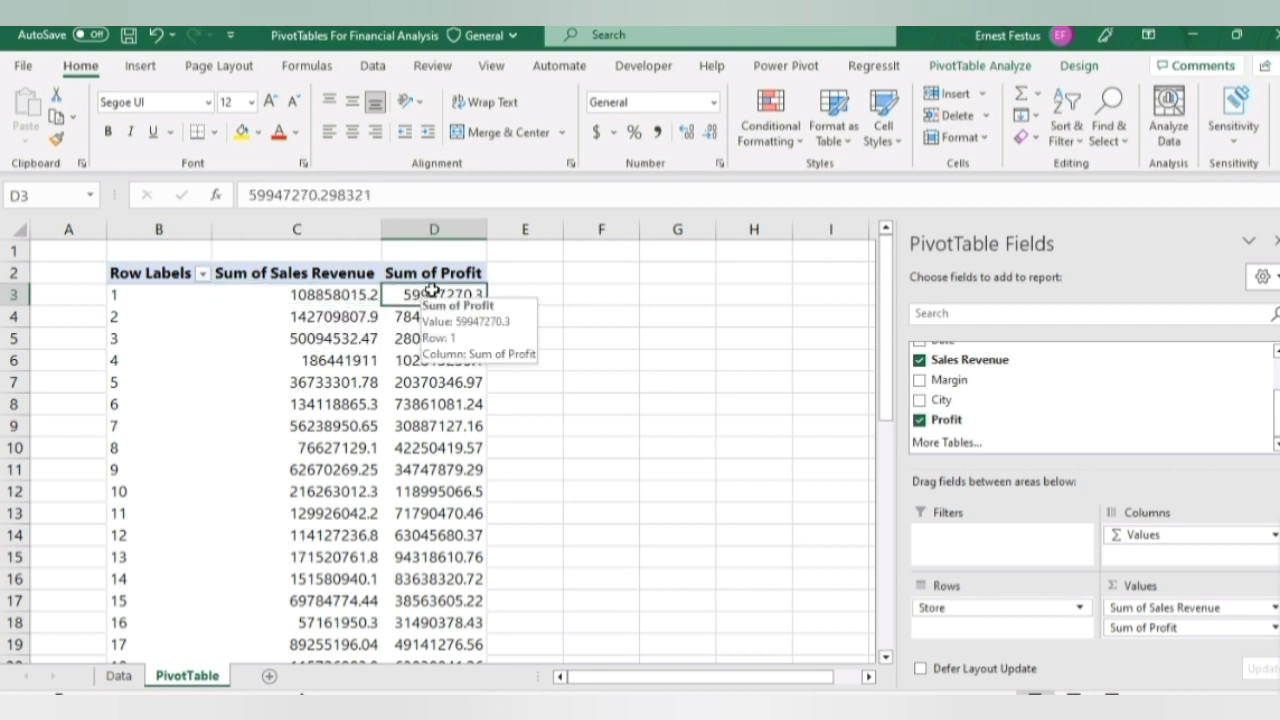
{"action": "left_click", "coordinate": [178, 325]}
{"action": "left_click", "coordinate": [323, 318]}
{"action": "left_click", "coordinate": [418, 320]}
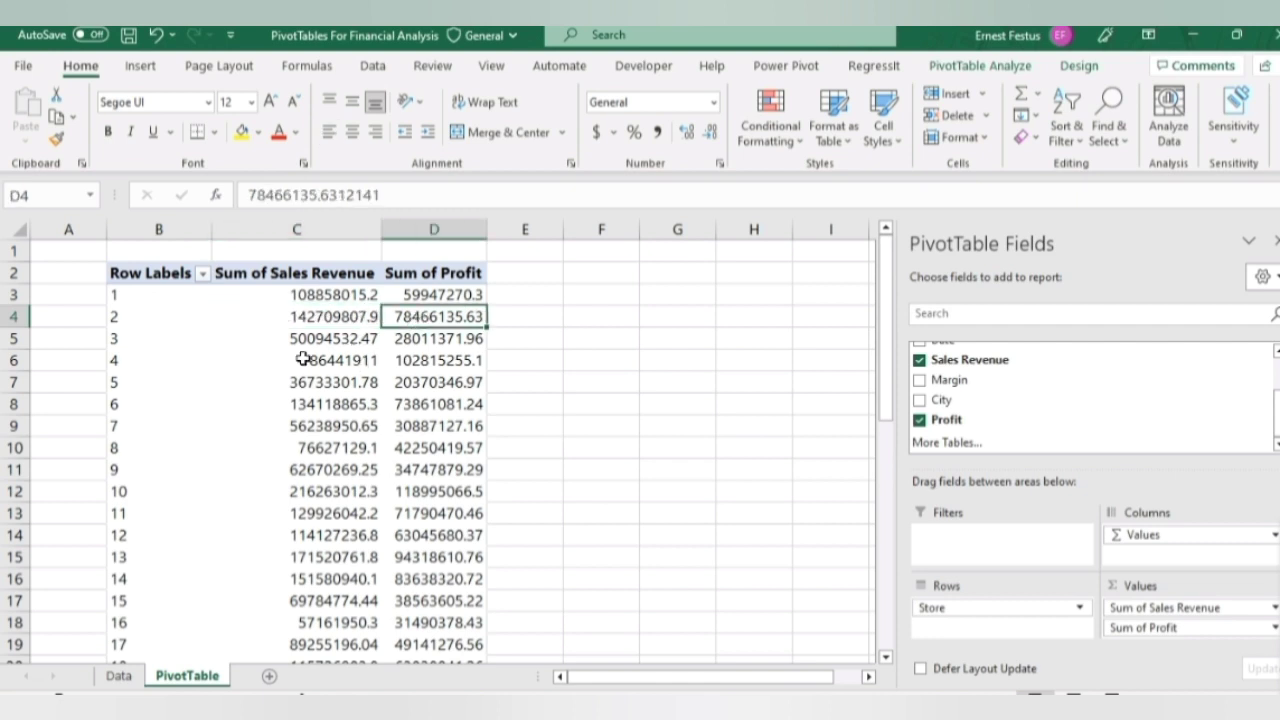
- Sort the PivotTable stores by Sum of Sales Revenue from largest to smallest
{"action": "right_click", "coordinate": [326, 298]}
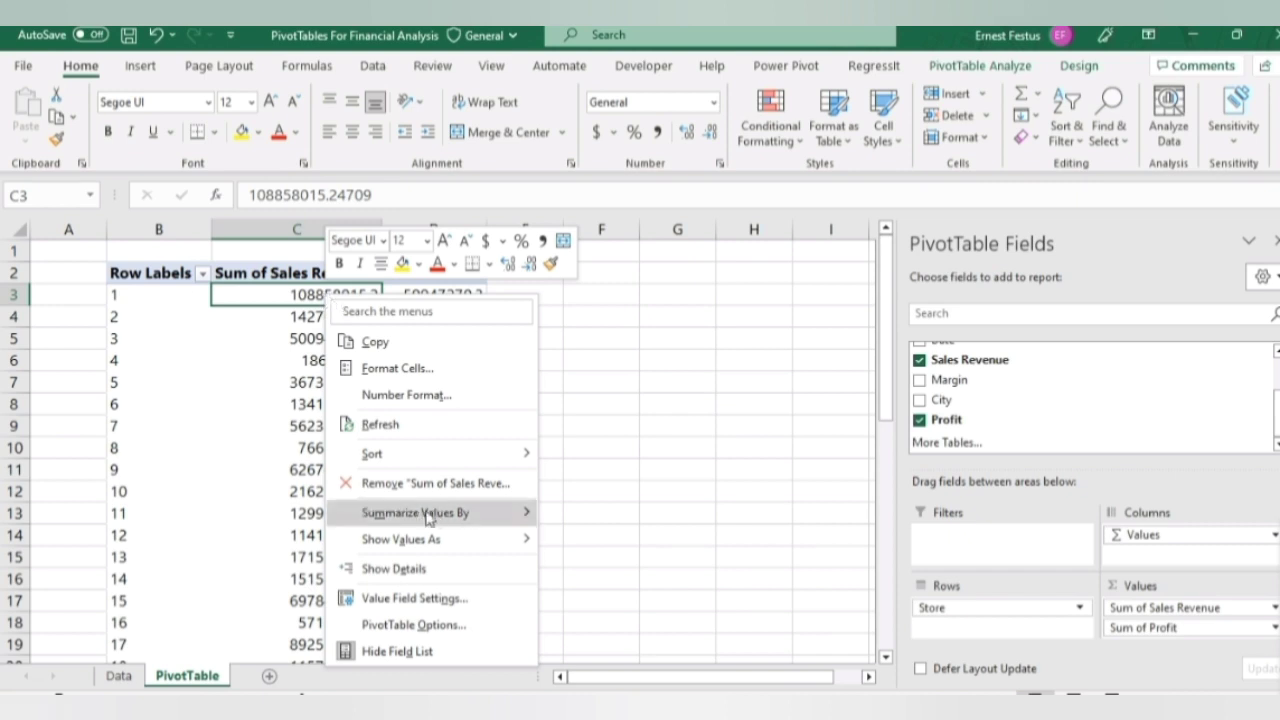
{"action": "mouse_move", "coordinate": [425, 465]}
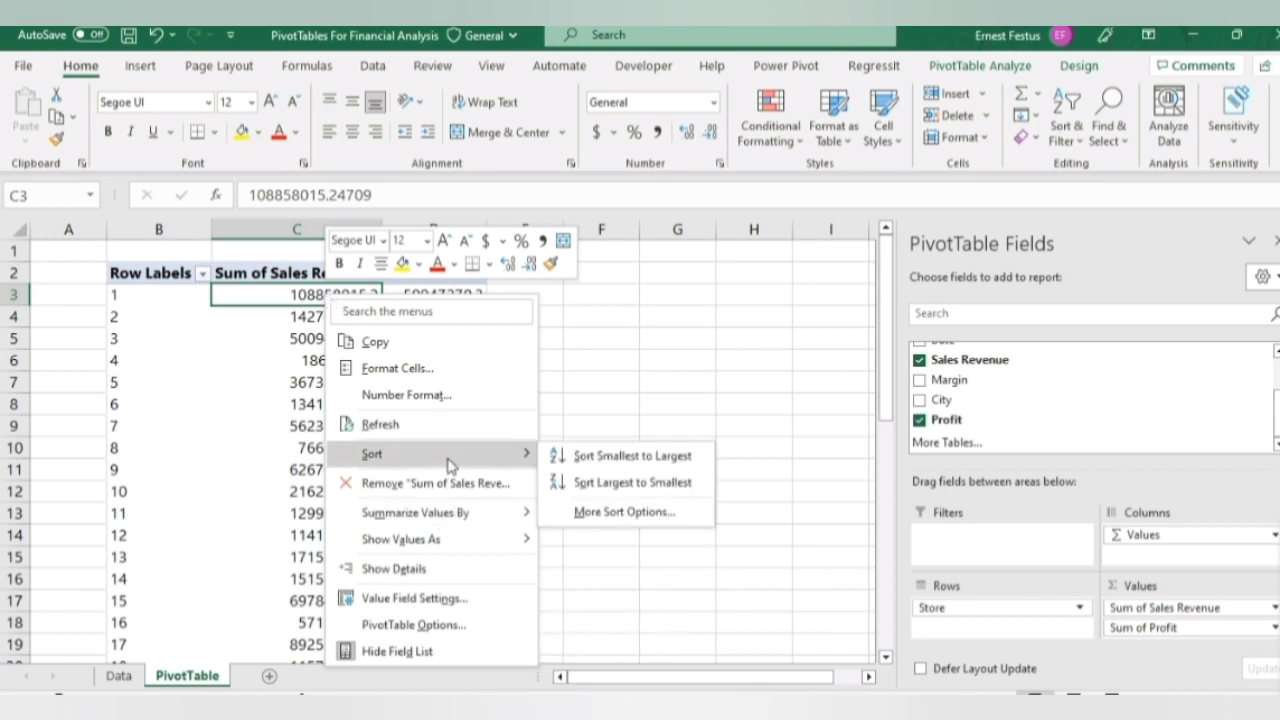
{"action": "left_click", "coordinate": [636, 484]}
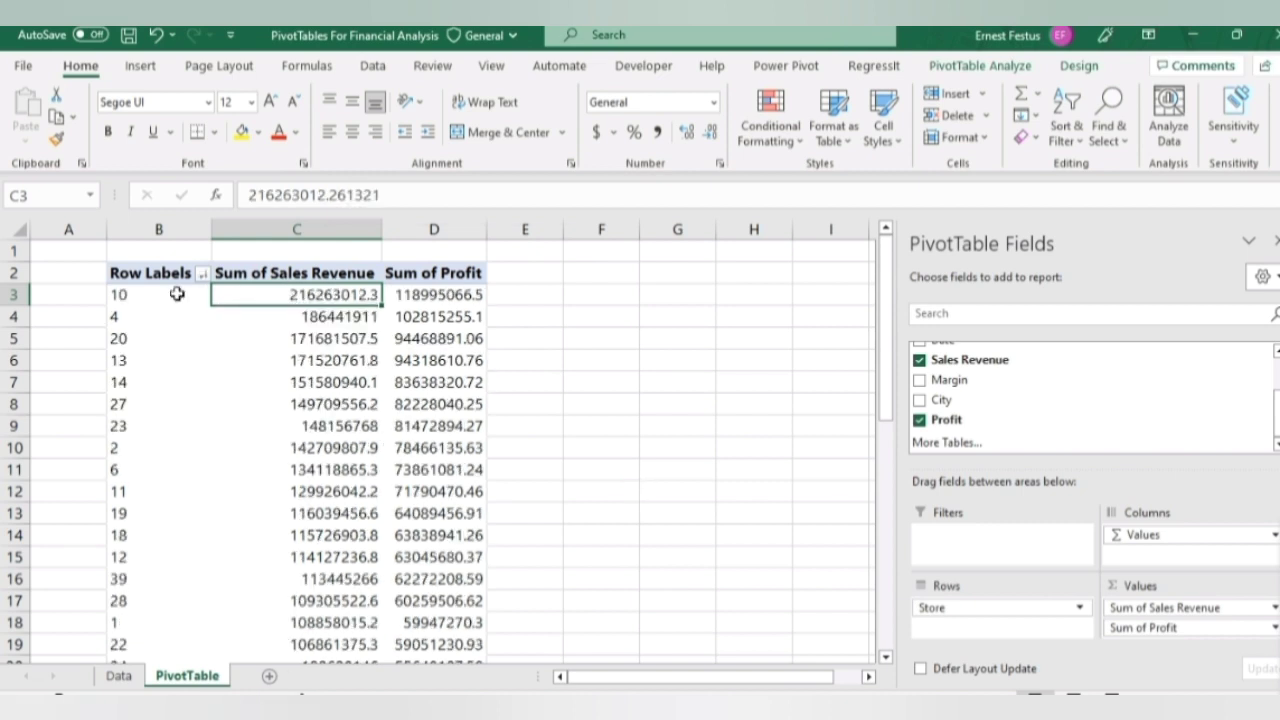
{"action": "left_click", "coordinate": [358, 402]}
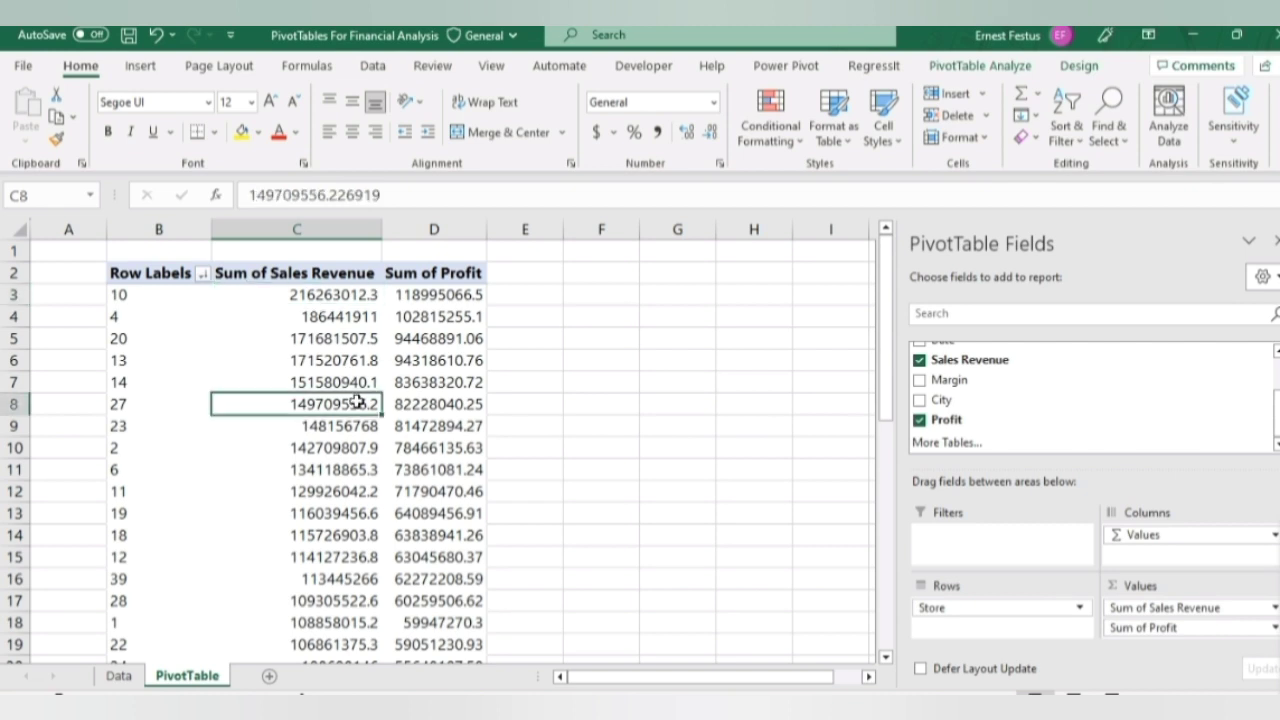
- Format the Sum of Sales Revenue field as $ currency with 0 decimal places and negatives in red parentheses
{"action": "right_click", "coordinate": [337, 297]}
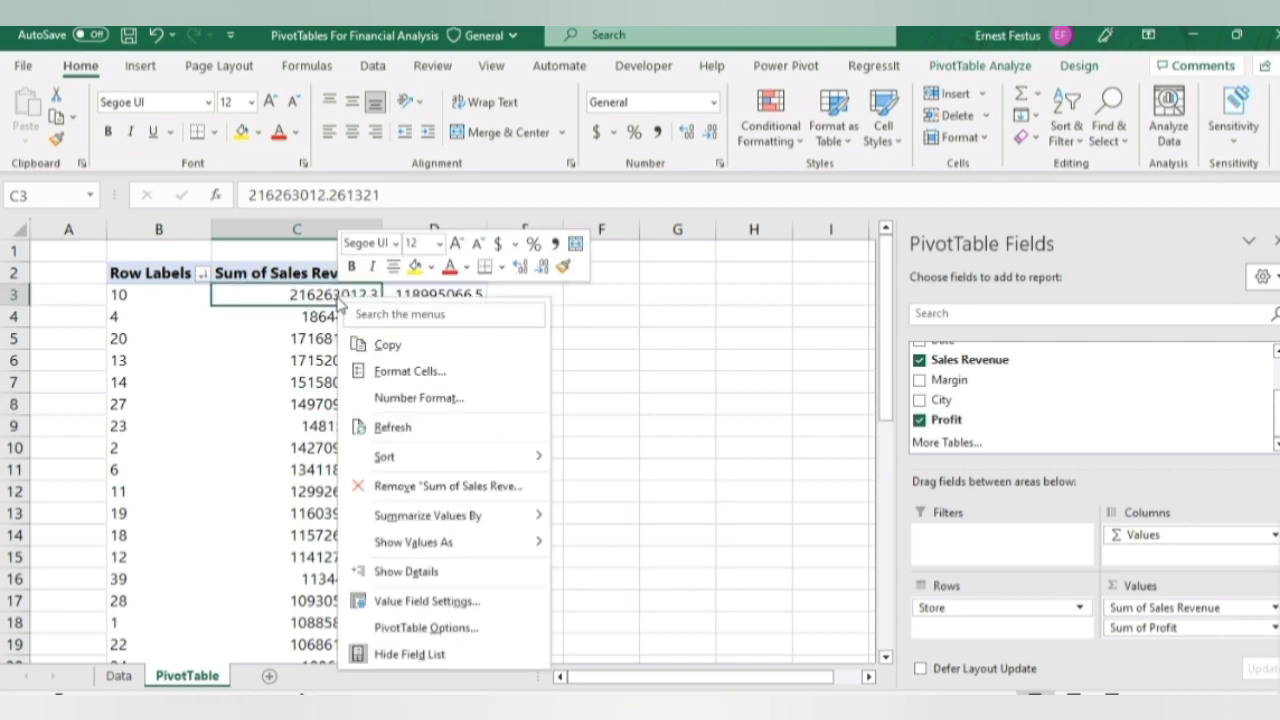
{"action": "left_click", "coordinate": [458, 398]}
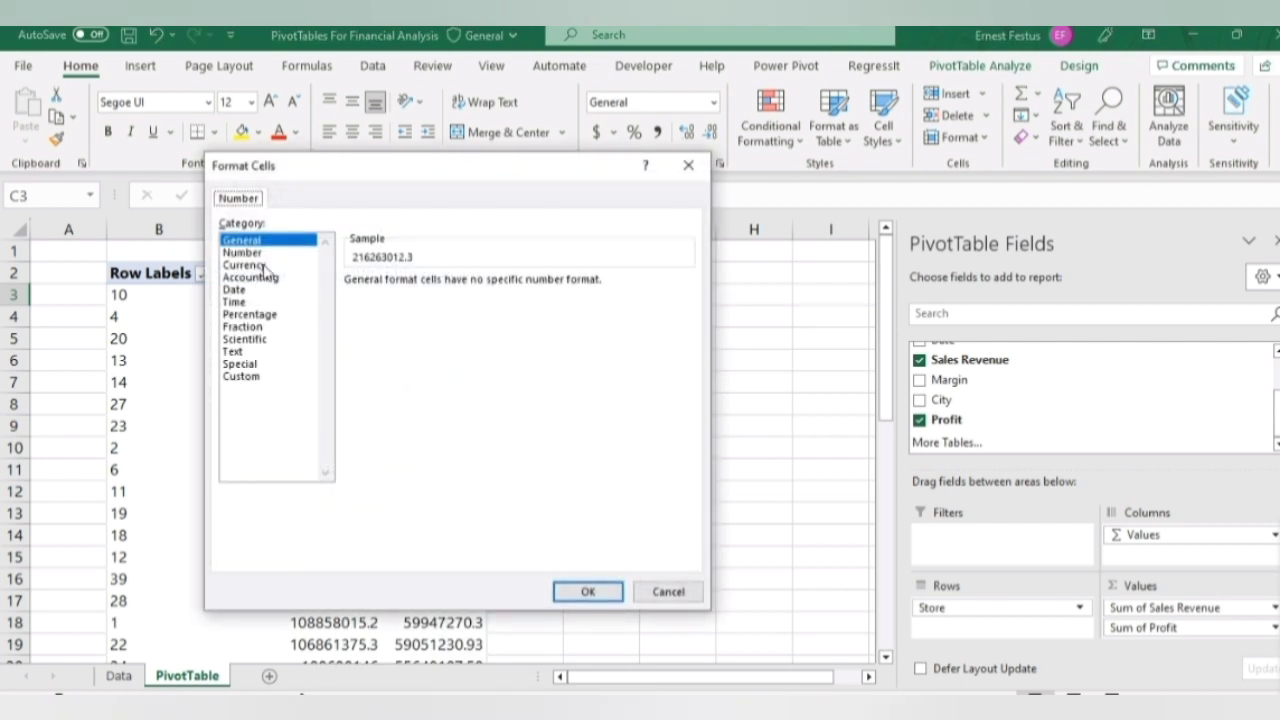
{"action": "left_click", "coordinate": [245, 265]}
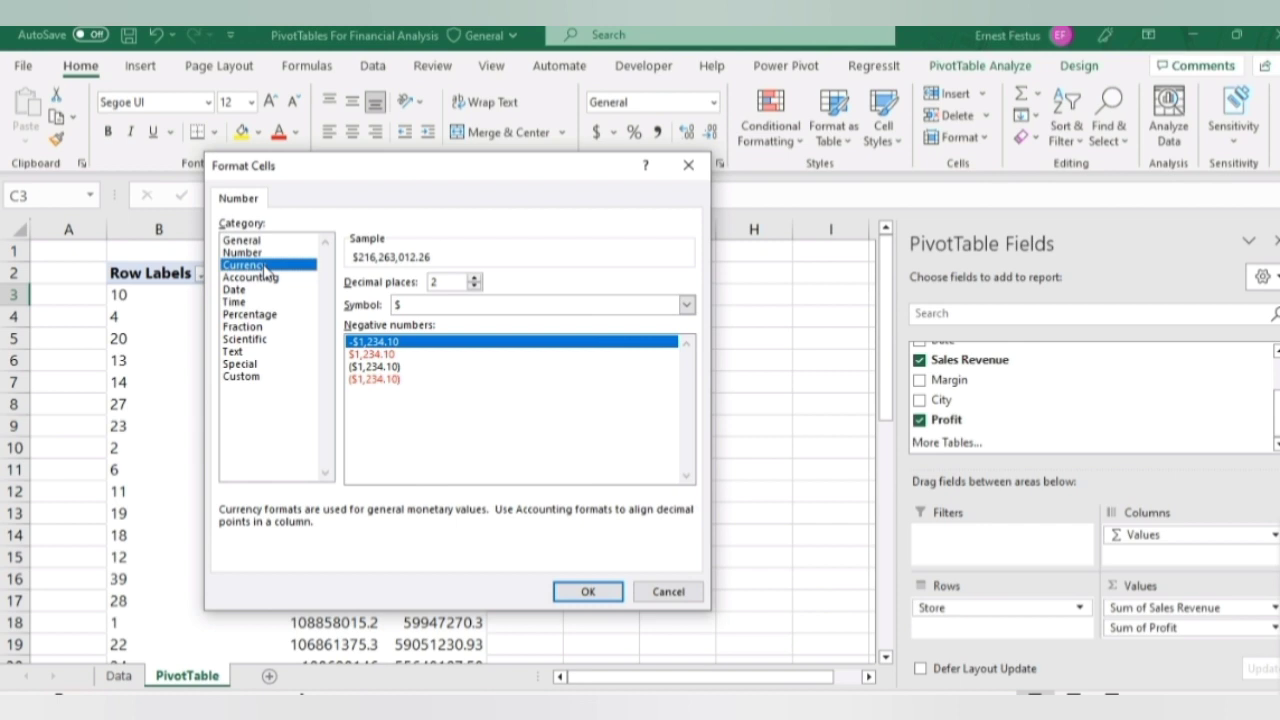
{"action": "left_click", "coordinate": [443, 282]}
{"action": "key", "text": "BackSpace"}
{"action": "left_click", "coordinate": [370, 379]}
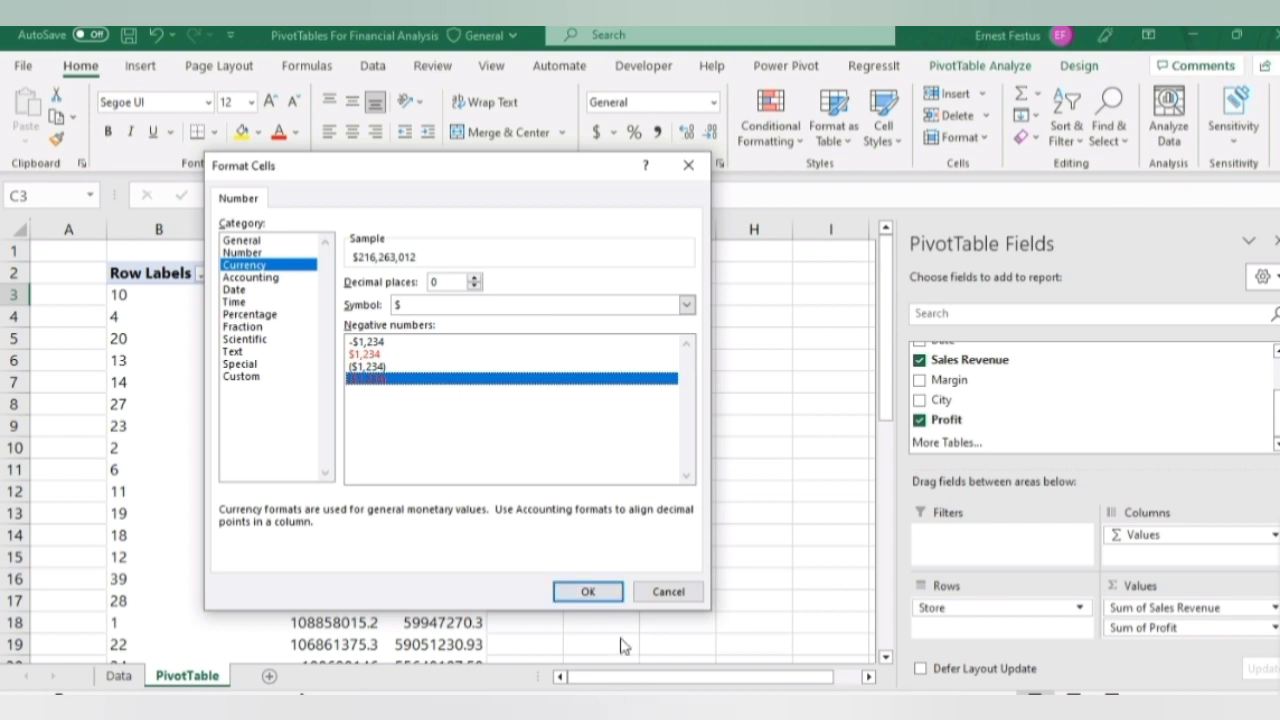
{"action": "left_click", "coordinate": [590, 593]}
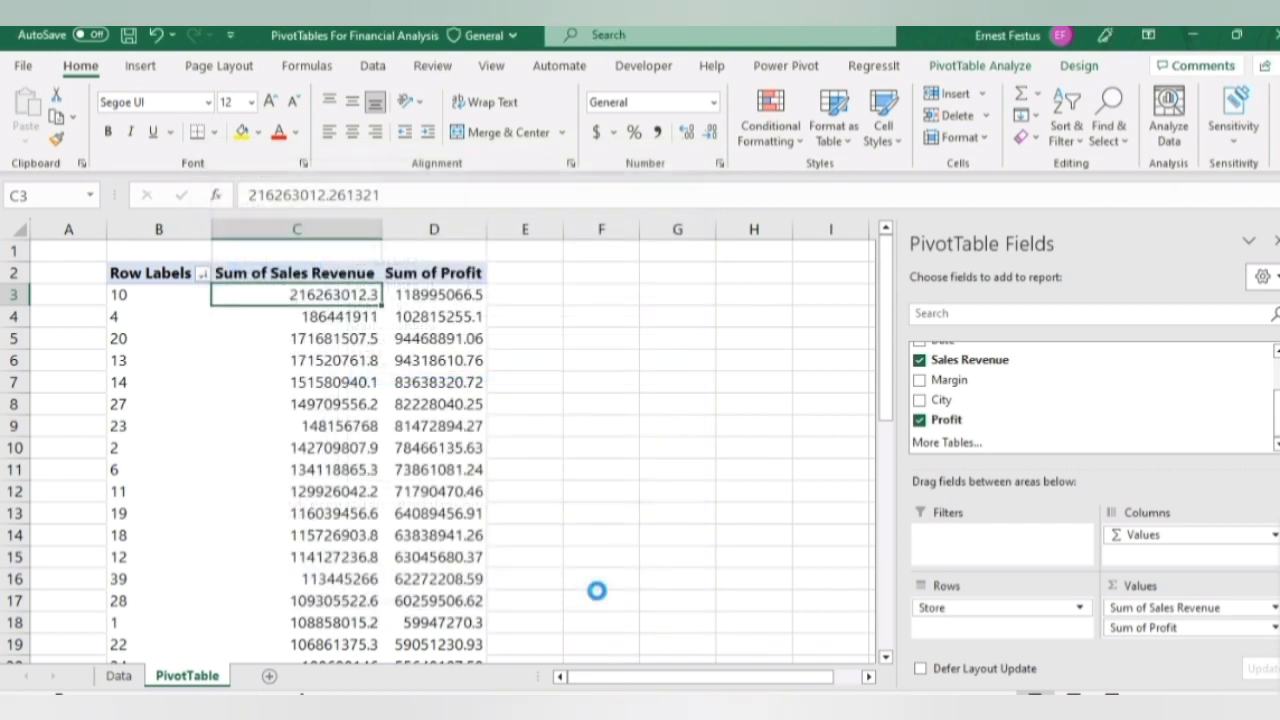
- Format the Sum of Profit values as $ currency with 0 decimal places and negatives in red parentheses
{"action": "left_click", "coordinate": [417, 295]}
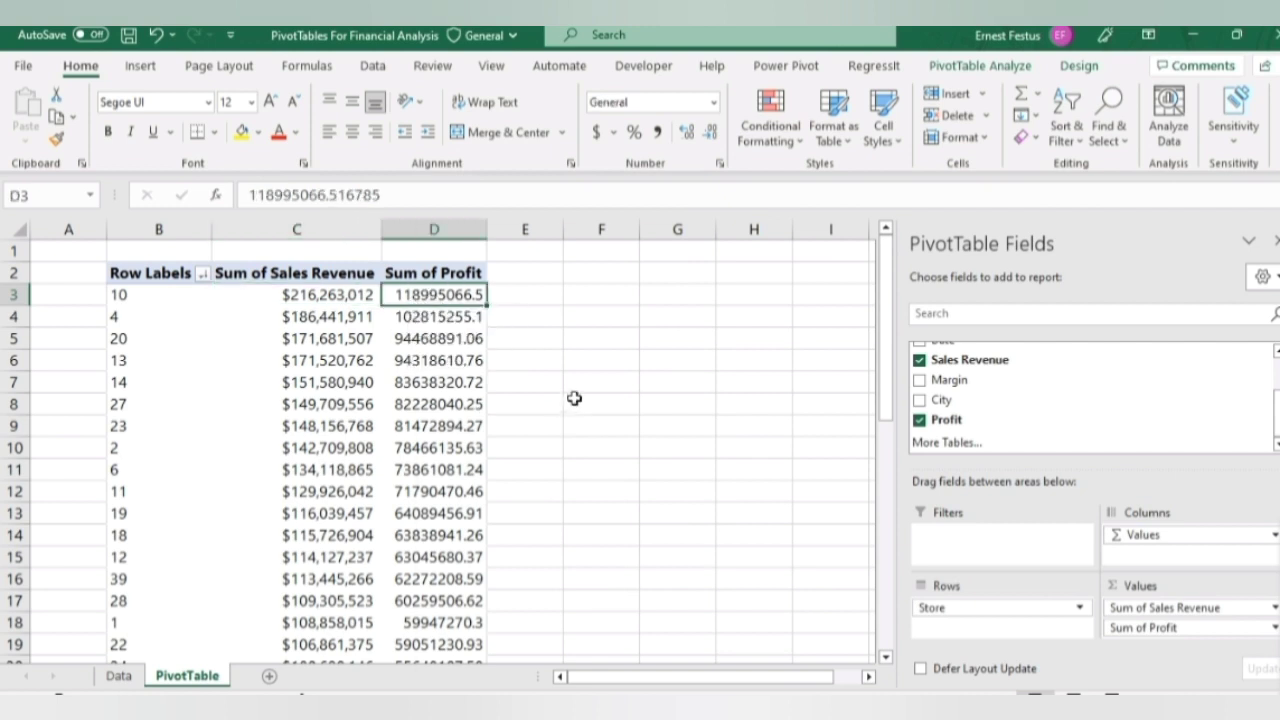
{"action": "key", "text": "ctrl+1"}
{"action": "left_click", "coordinate": [345, 268]}
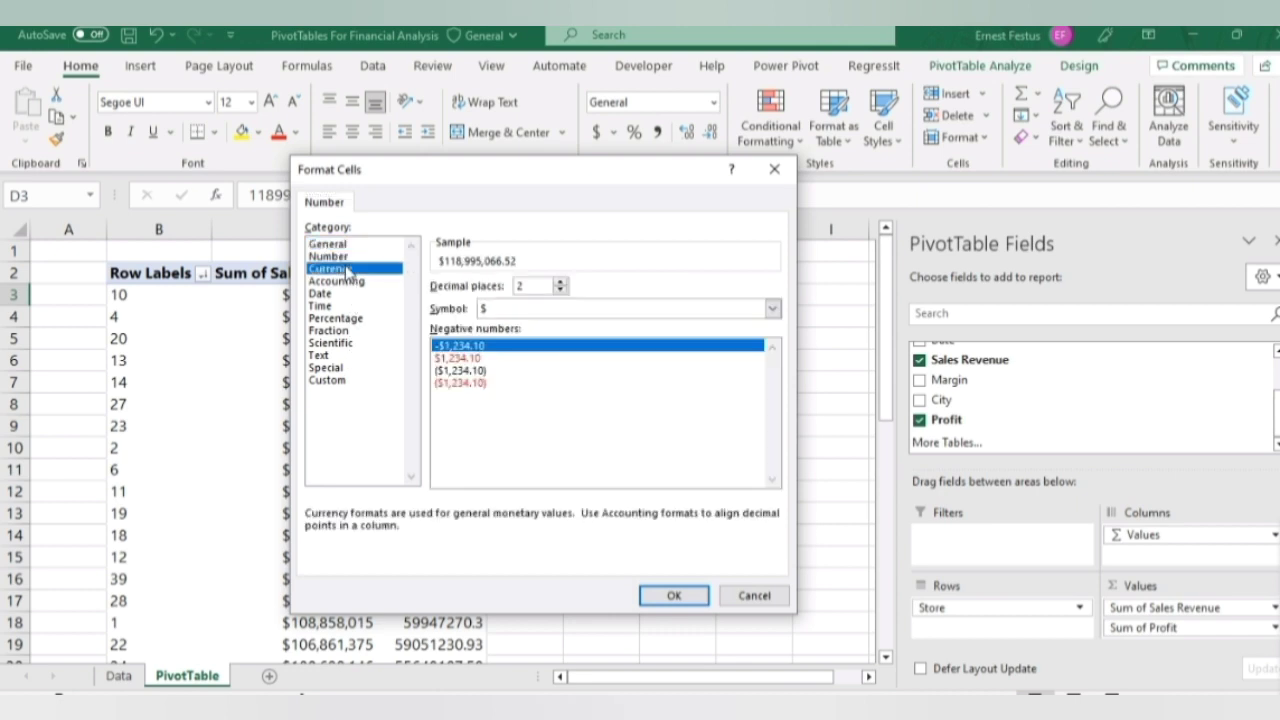
{"action": "double_click", "coordinate": [536, 287]}
{"action": "type", "text": "0"}
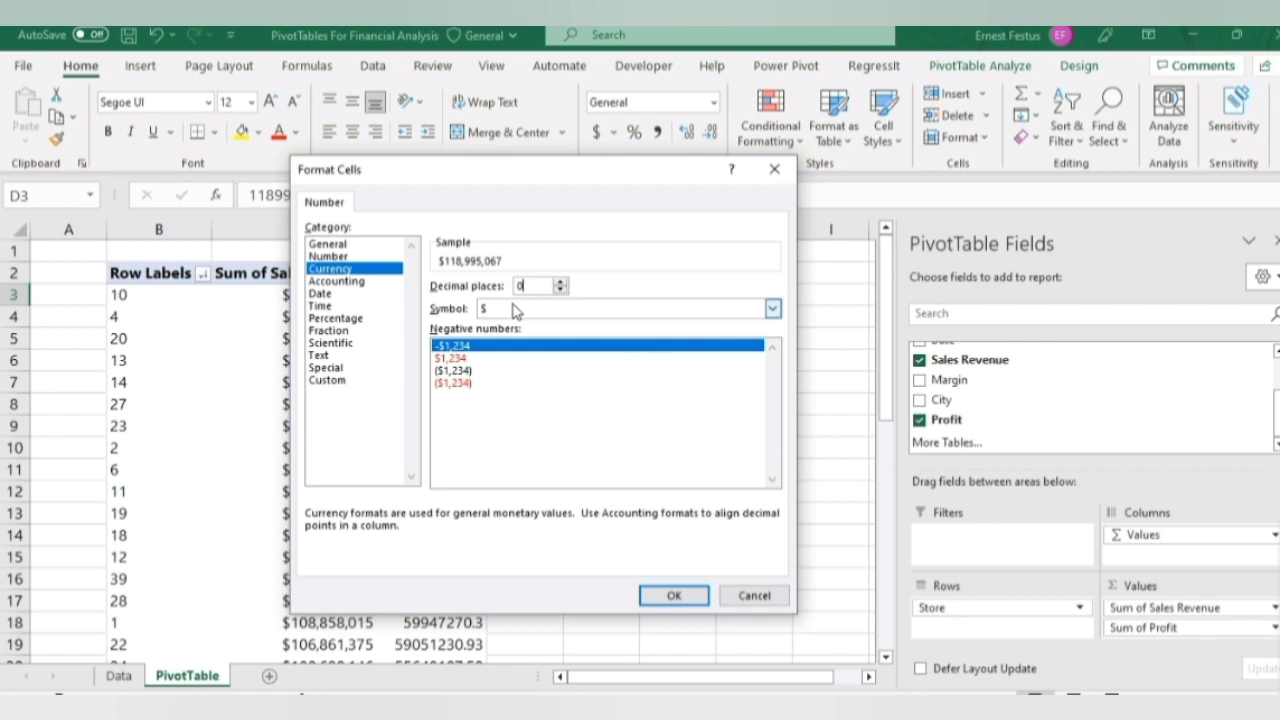
{"action": "left_click", "coordinate": [470, 385]}
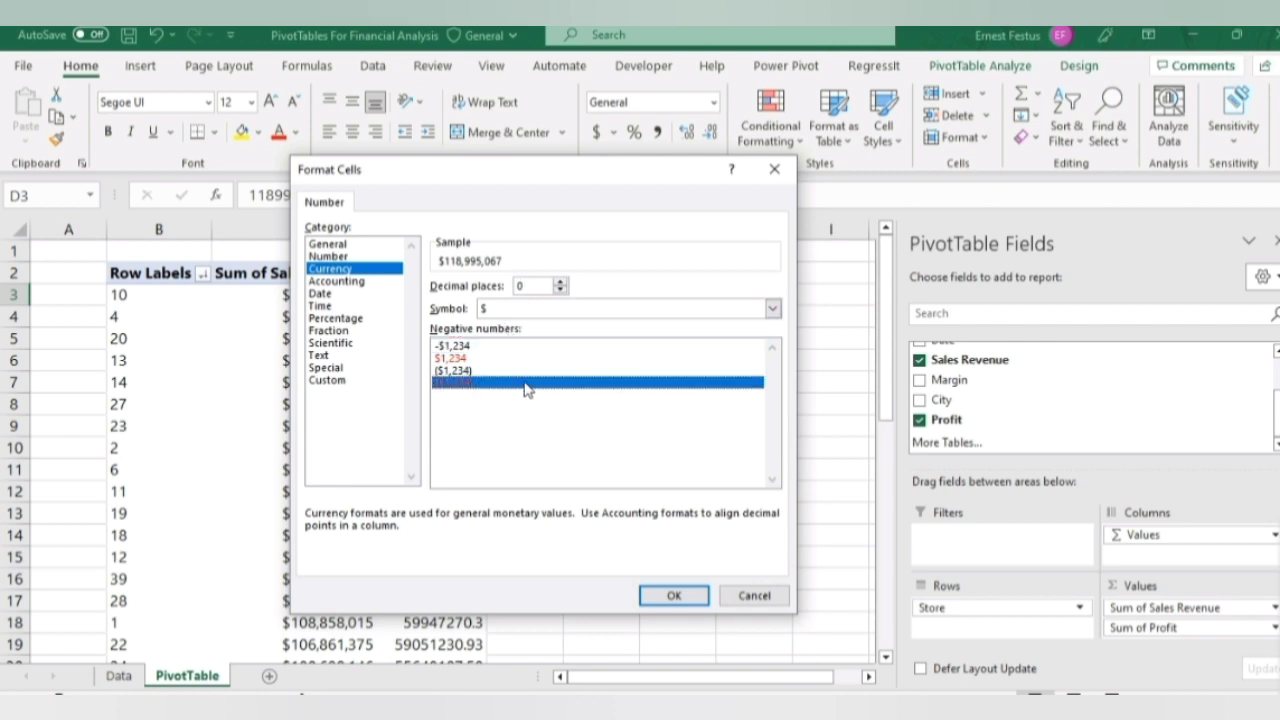
{"action": "left_click", "coordinate": [669, 594]}
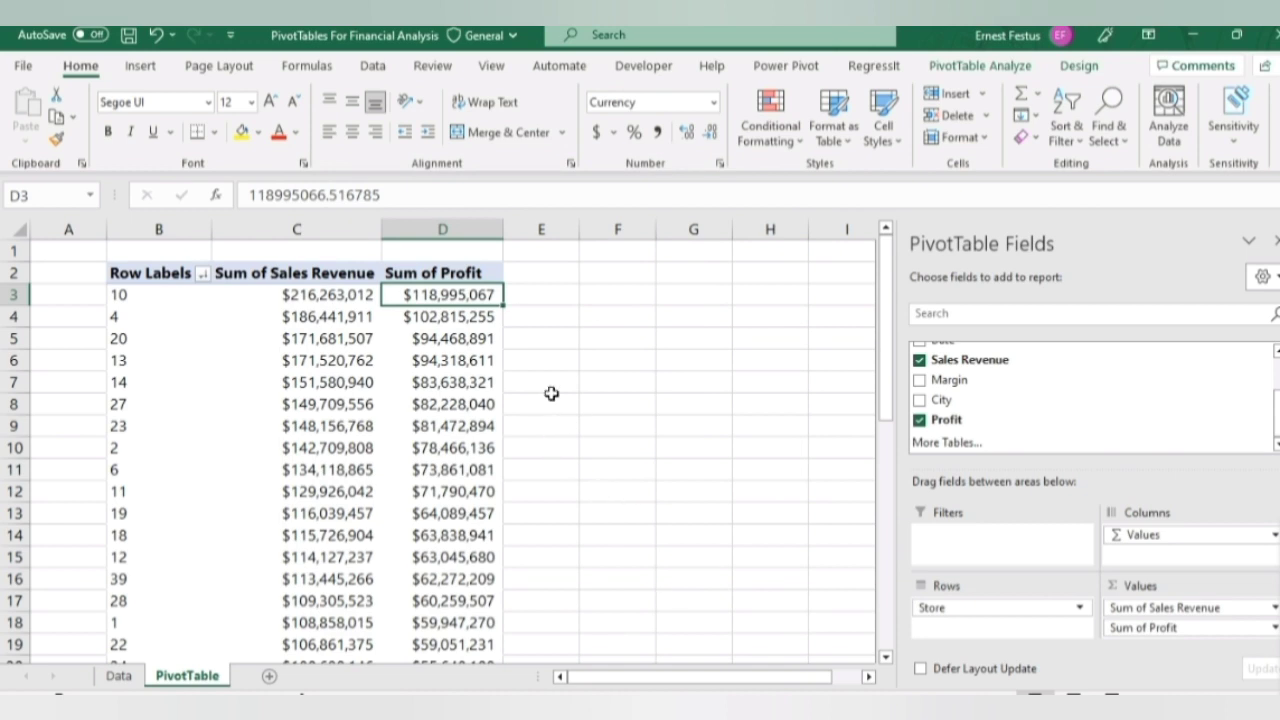
- Review the sorted revenue and profit of the stores down to the Grand Total row and back to the top stores
{"action": "scroll", "coordinate": [551, 400], "scroll_direction": "down", "scroll_amount": 6}
{"action": "scroll", "coordinate": [551, 408], "scroll_direction": "down", "scroll_amount": 3}
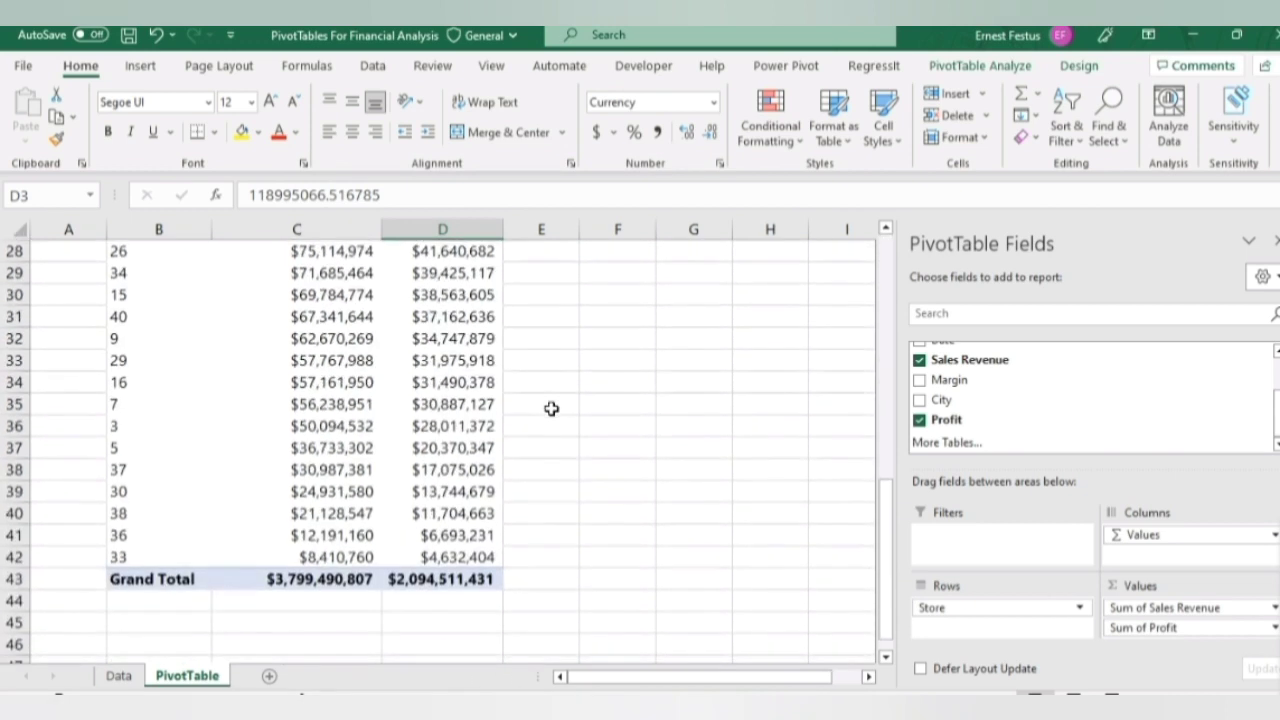
{"action": "scroll", "coordinate": [551, 408], "scroll_direction": "up", "scroll_amount": 1}
{"action": "scroll", "coordinate": [551, 408], "scroll_direction": "up", "scroll_amount": 1}
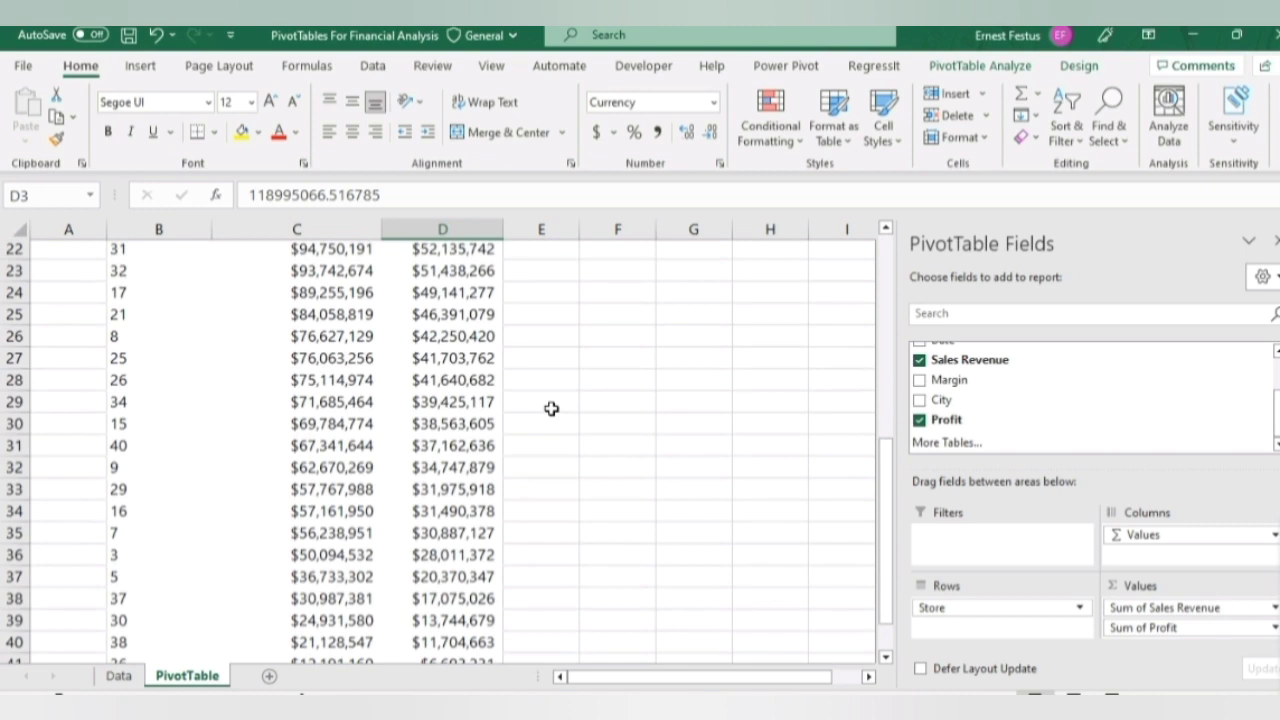
{"action": "scroll", "coordinate": [551, 408], "scroll_direction": "down", "scroll_amount": 2}
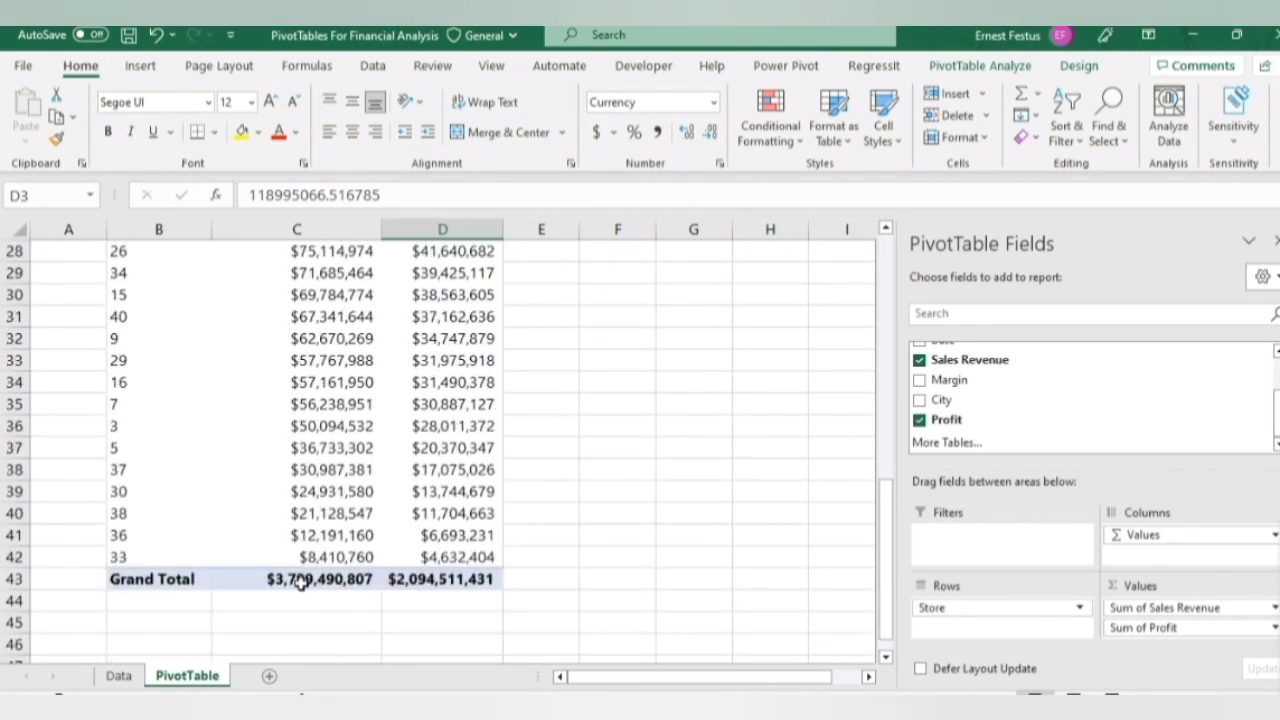
{"action": "scroll", "coordinate": [410, 530], "scroll_direction": "down", "scroll_amount": 1}
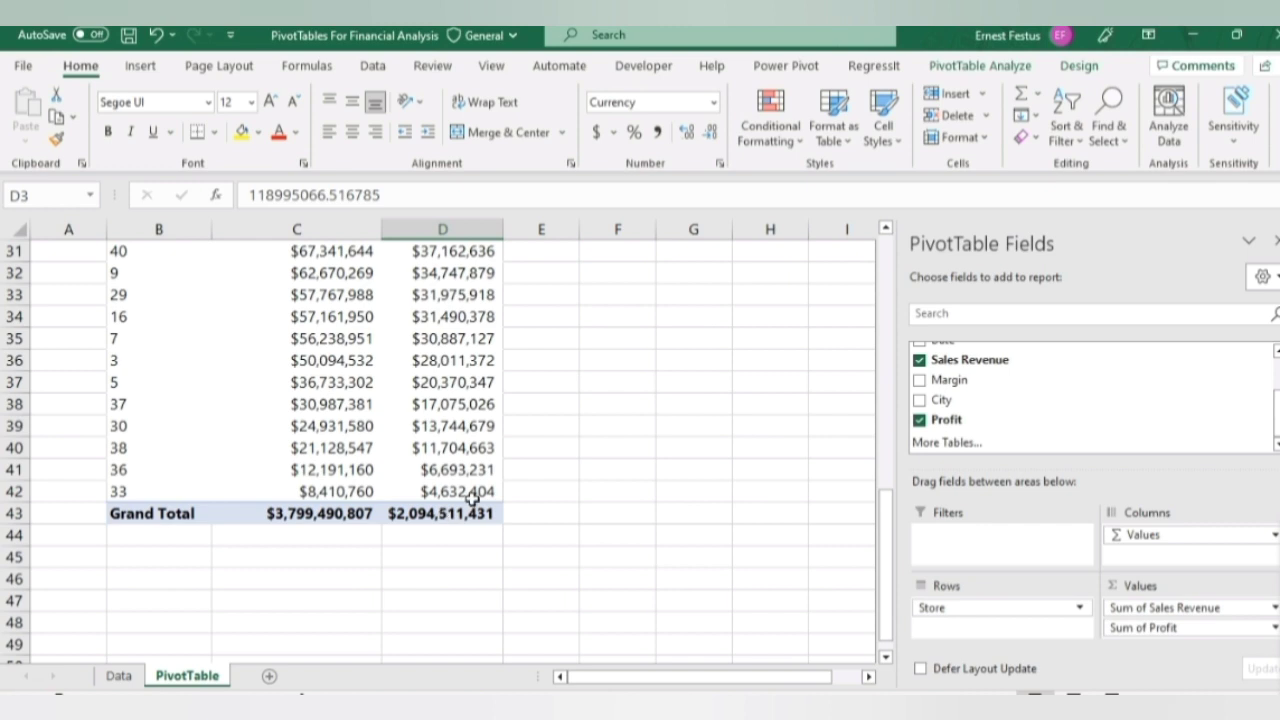
{"action": "scroll", "coordinate": [480, 450], "scroll_direction": "up", "scroll_amount": 10}
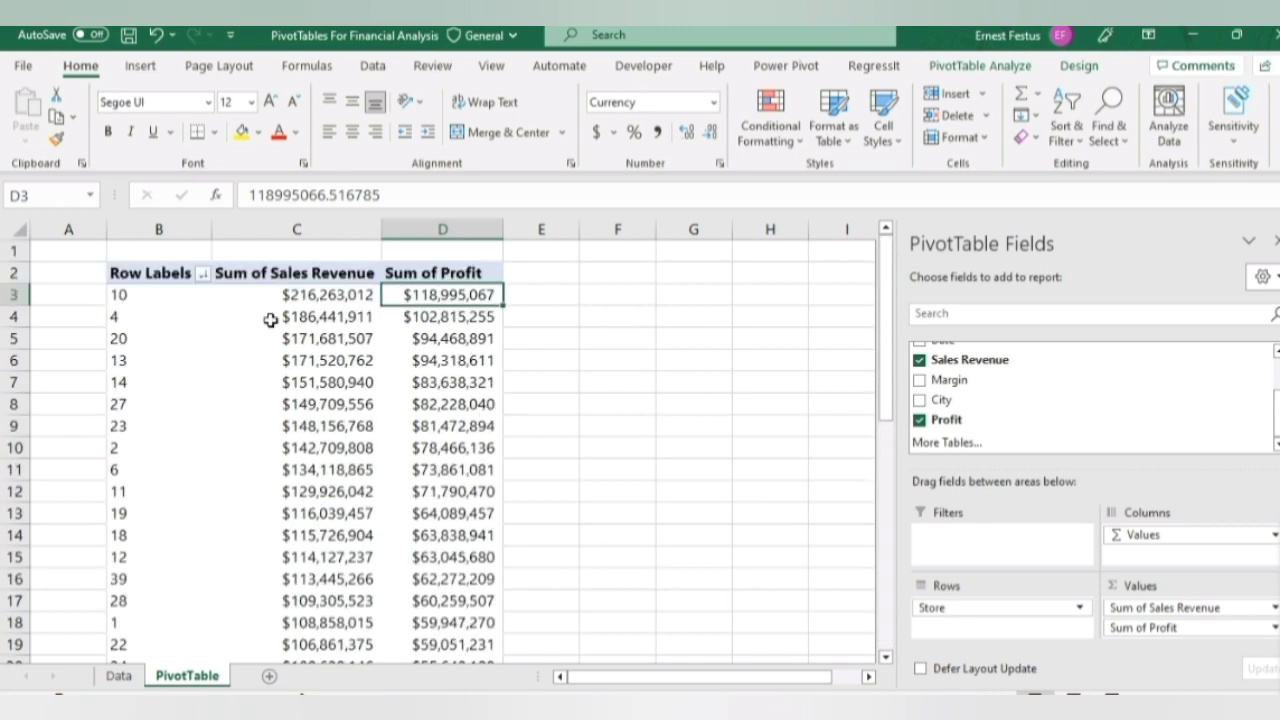
{"action": "left_click", "coordinate": [584, 336]}
{"action": "left_click", "coordinate": [545, 279]}
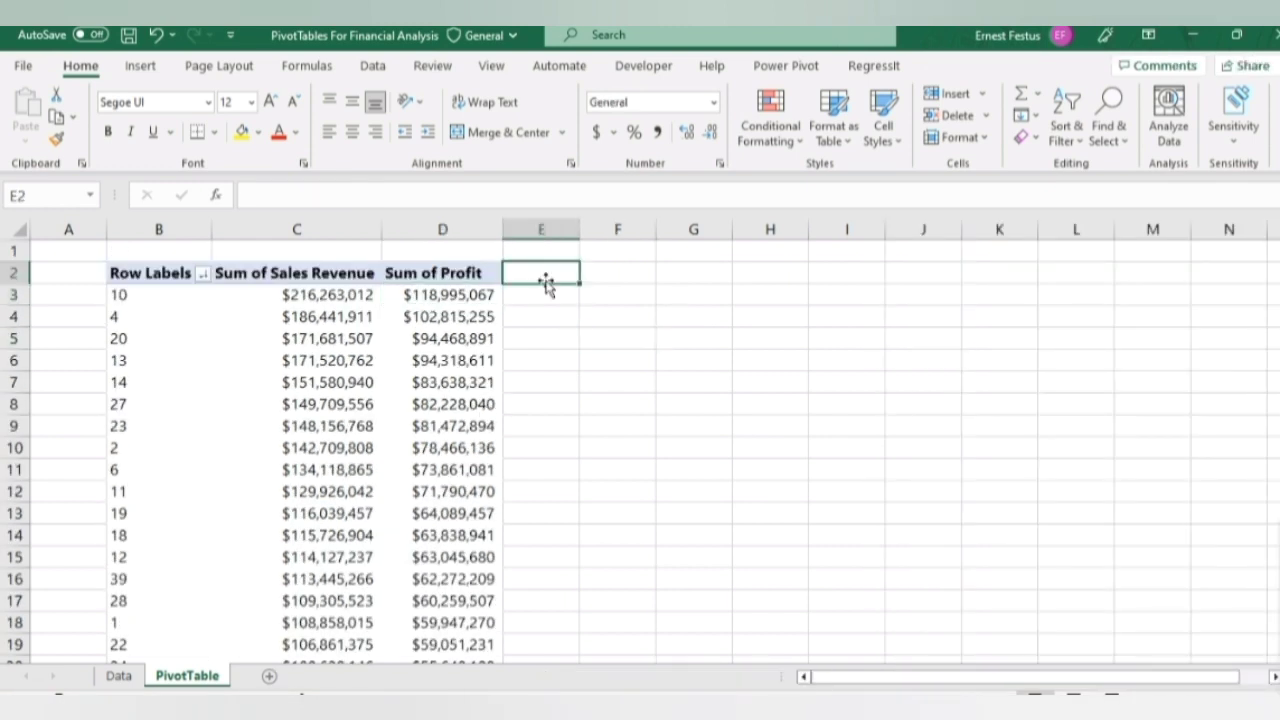
{"action": "left_click", "coordinate": [370, 314]}
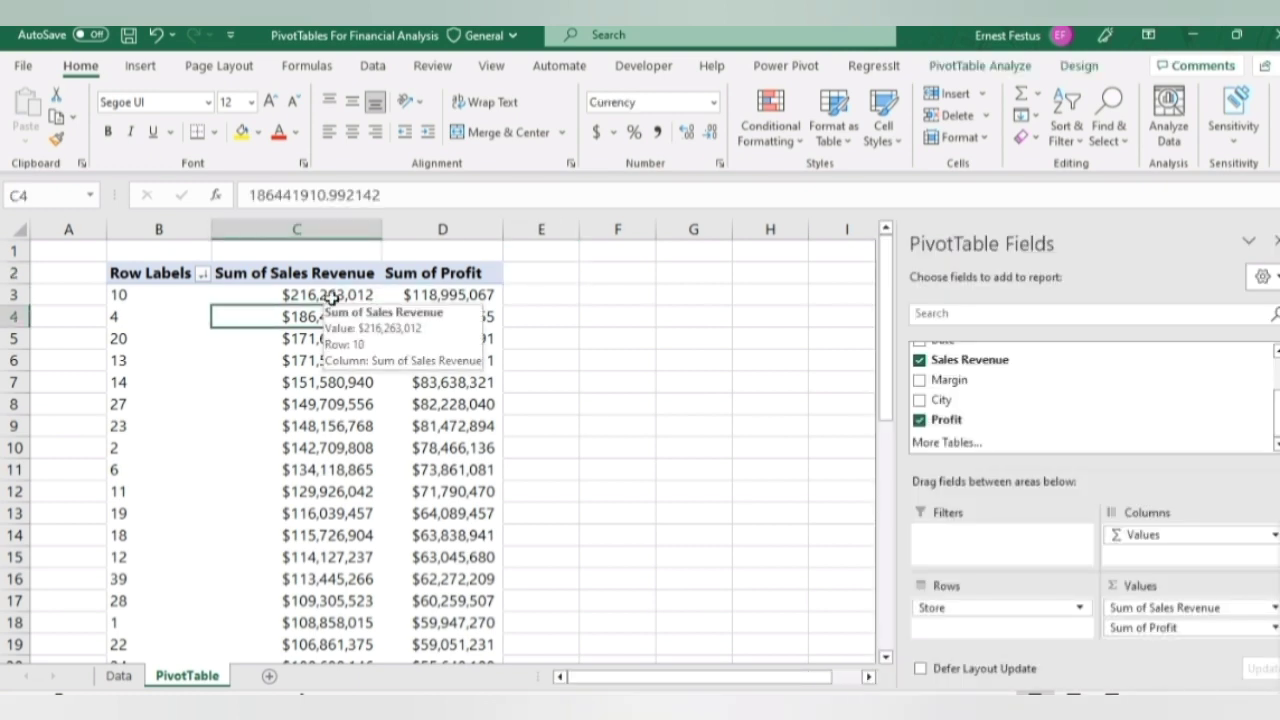
- Look at the Sales Manager column of the table on the Data sheet
{"action": "left_click", "coordinate": [119, 677]}
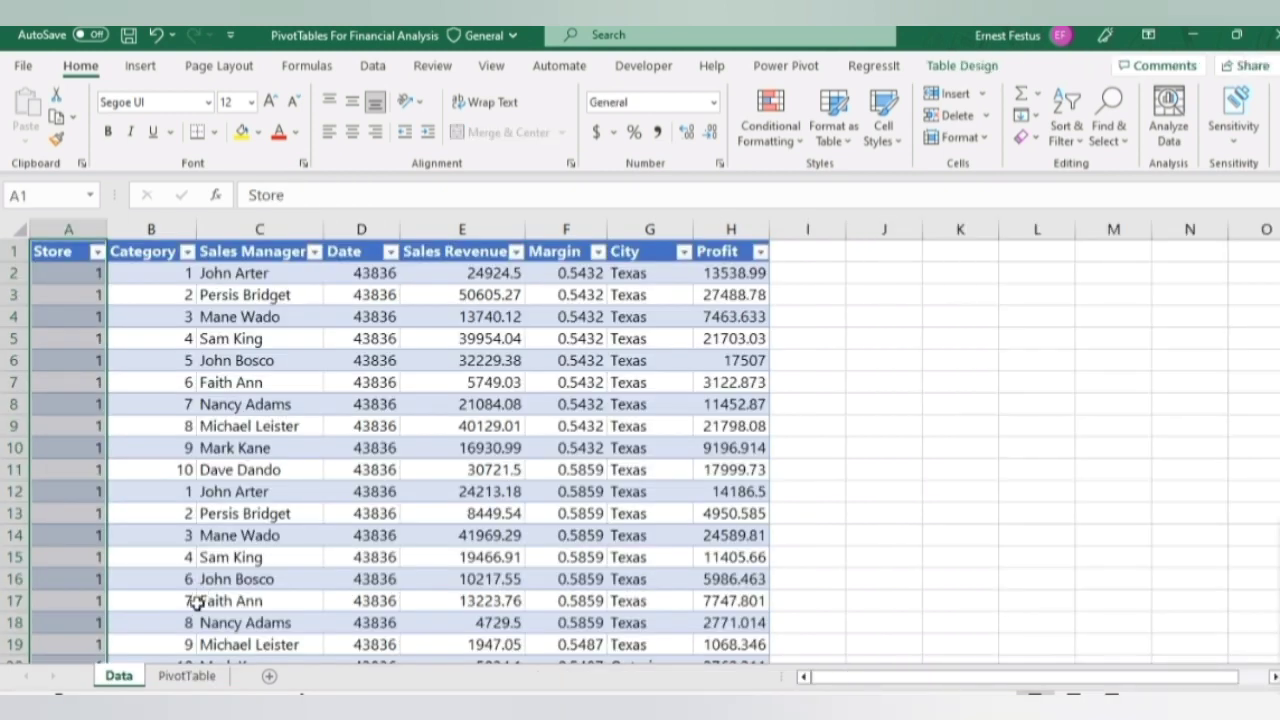
{"action": "left_click", "coordinate": [271, 253]}
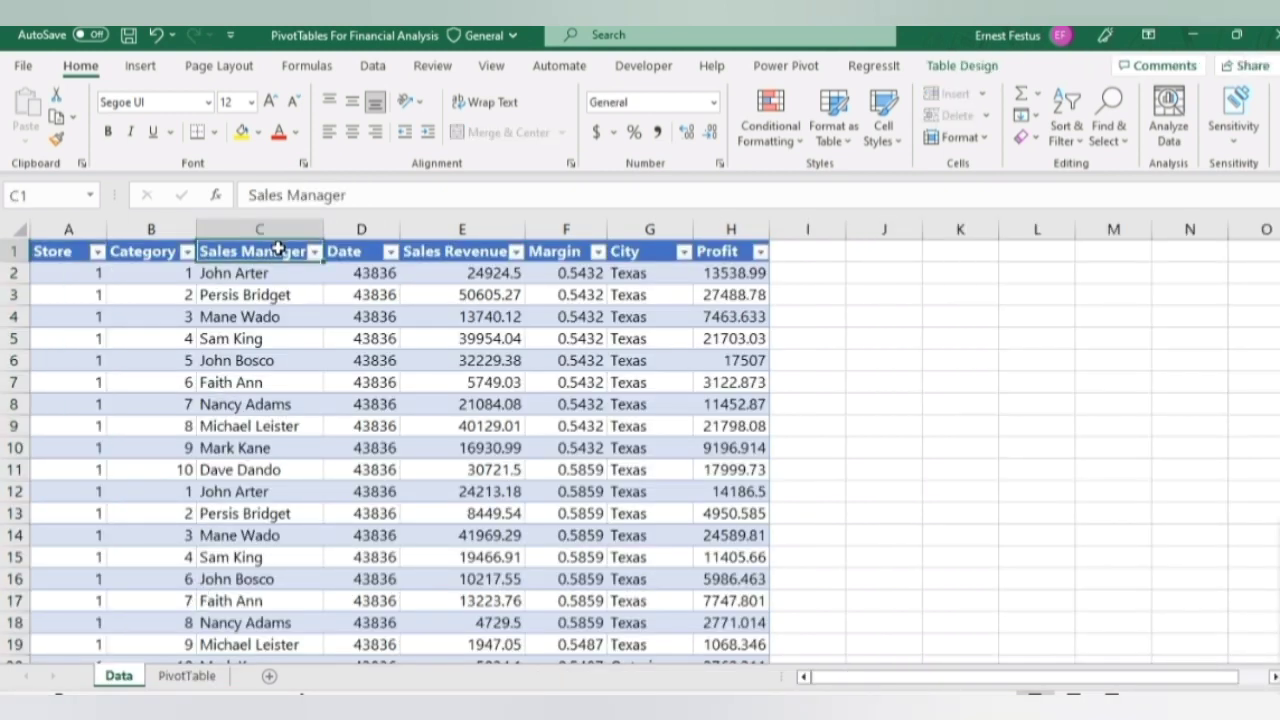
{"action": "left_click", "coordinate": [297, 232]}
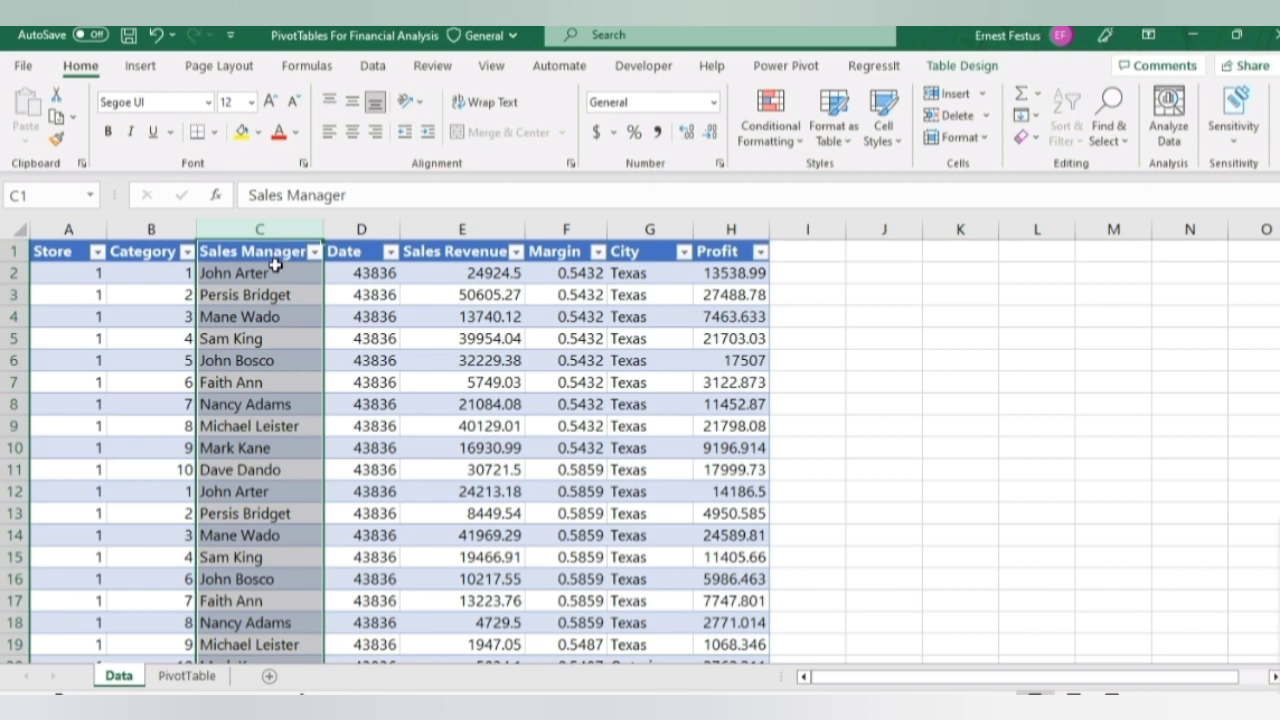
- On the PivotTable sheet, copy the whole PivotTable from B2 to the Grand Total row and paste it at F2
{"action": "left_click", "coordinate": [200, 679]}
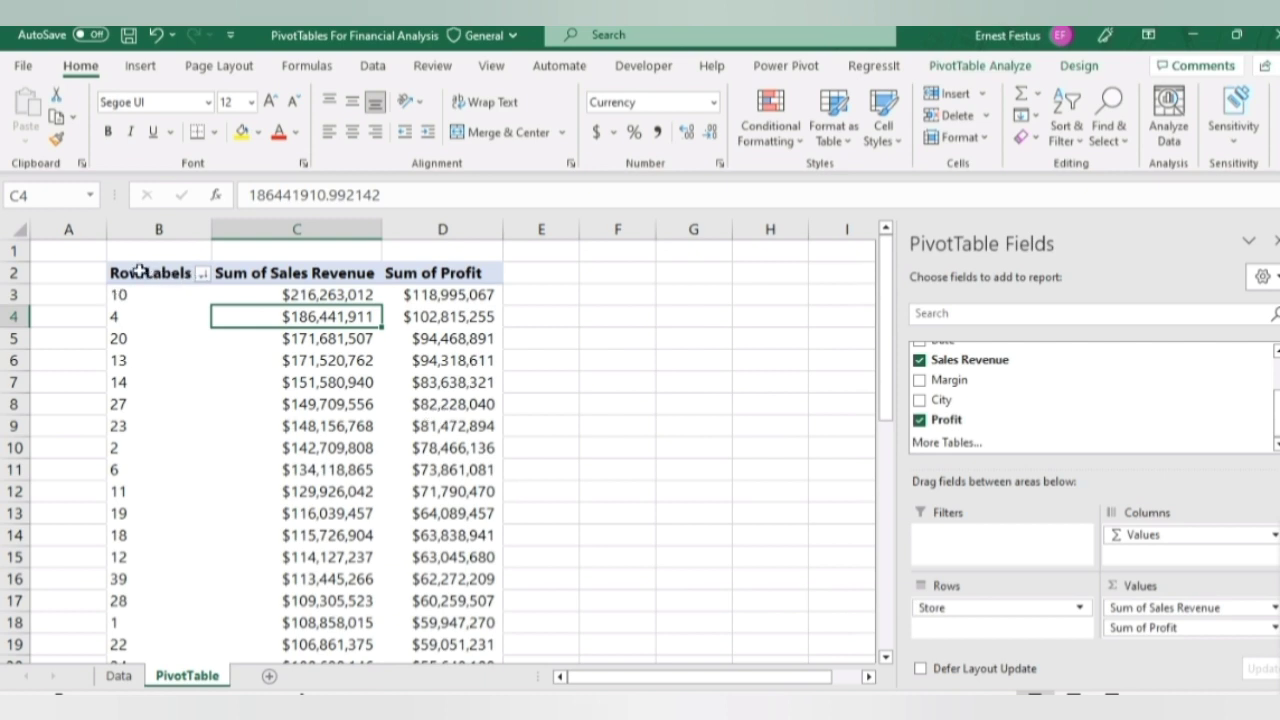
{"action": "left_click_drag", "start_coordinate": [137, 272], "coordinate": [455, 601]}
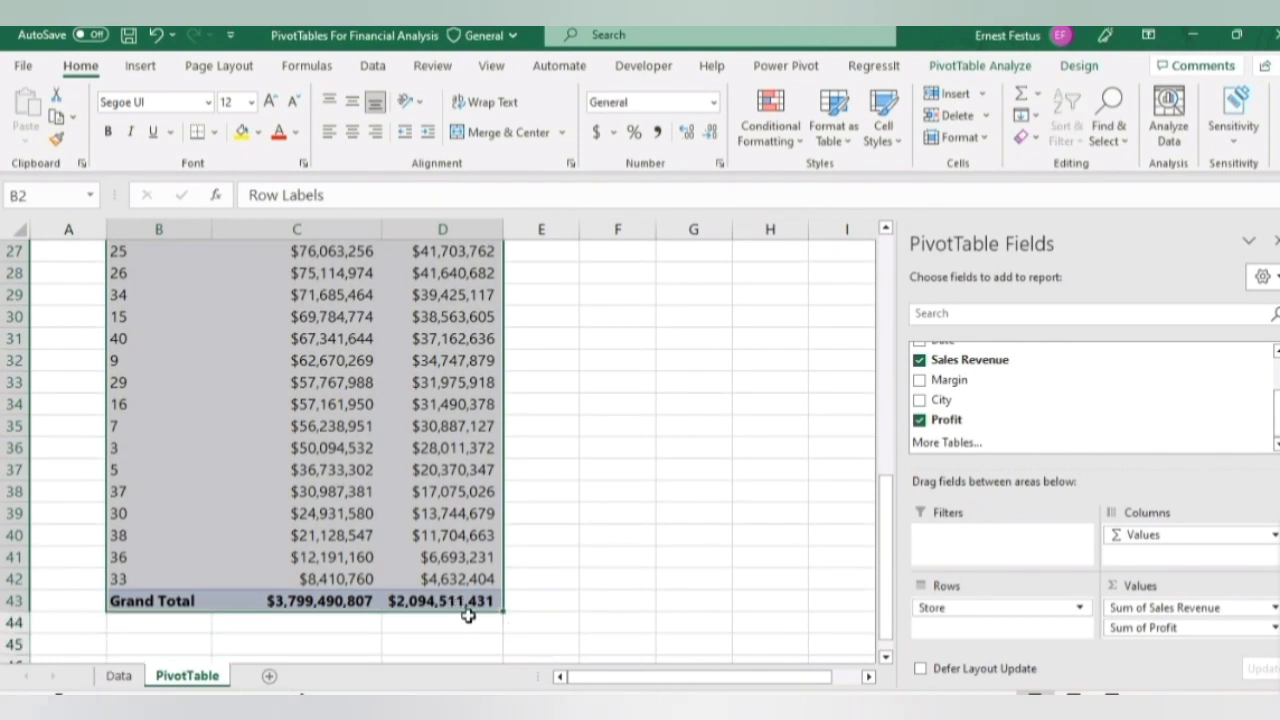
{"action": "key", "text": "ctrl+c"}
{"action": "scroll", "coordinate": [626, 434], "scroll_direction": "up", "scroll_amount": 9}
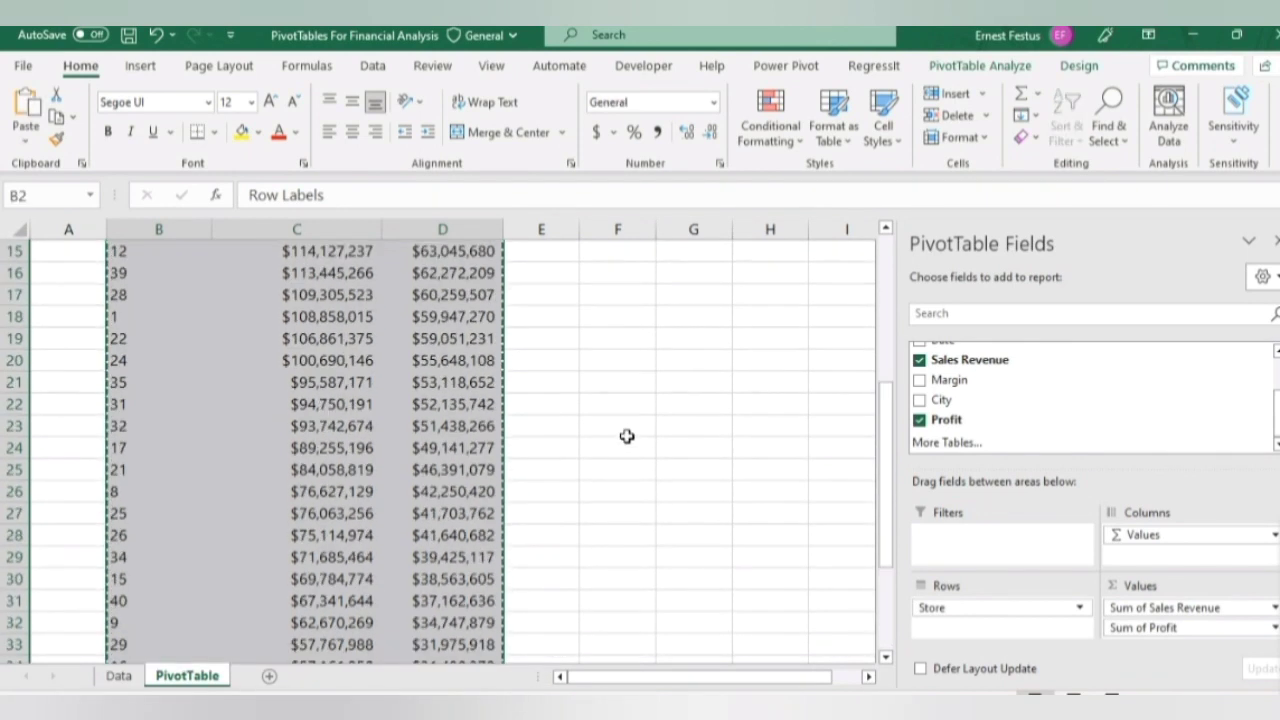
{"action": "left_click", "coordinate": [604, 273]}
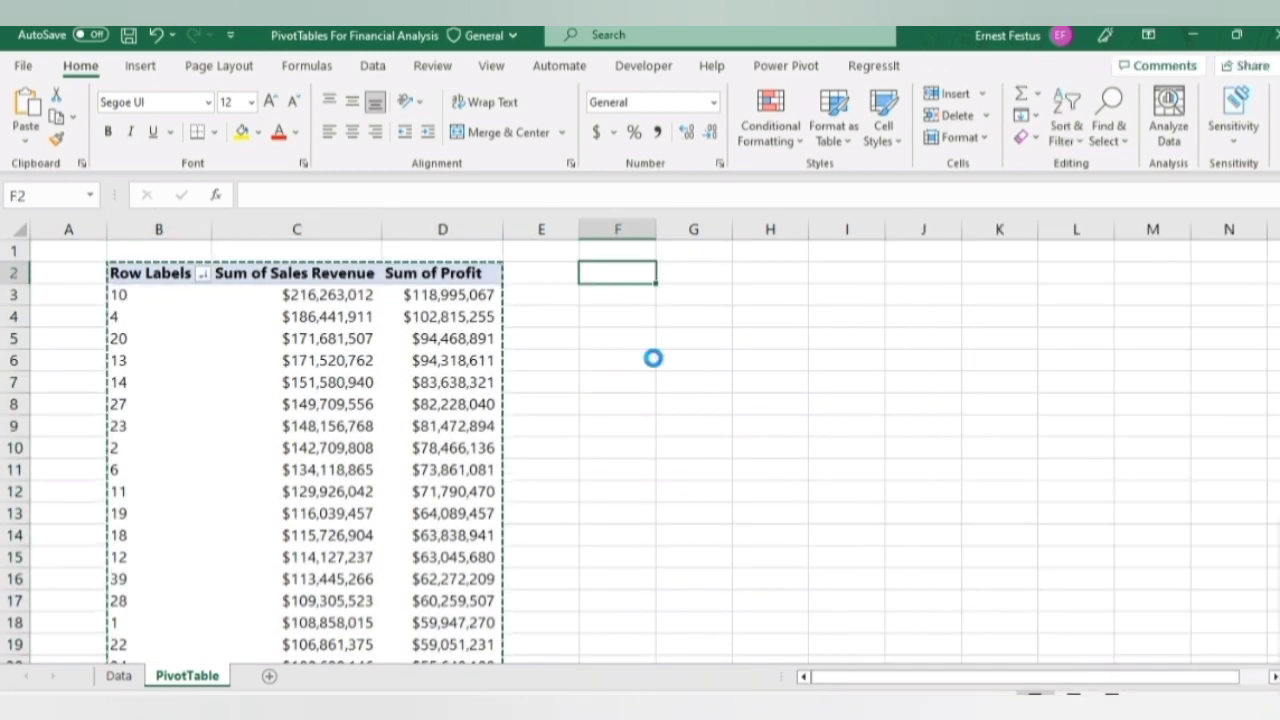
- Widen the Sum of Sales Revenue and Sum of Profit columns of the copied PivotTable to fit their amounts
{"action": "left_click_drag", "start_coordinate": [653, 230], "coordinate": [765, 227]}
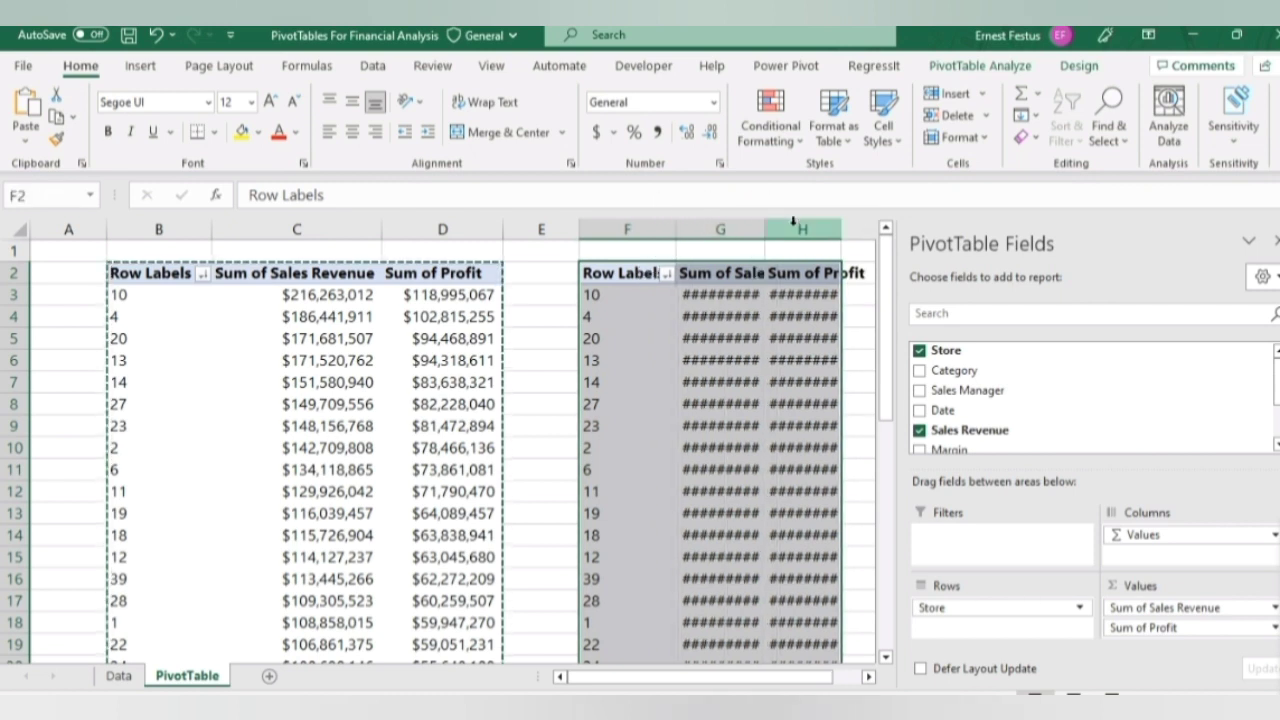
{"action": "left_click_drag", "start_coordinate": [858, 227], "coordinate": [864, 227]}
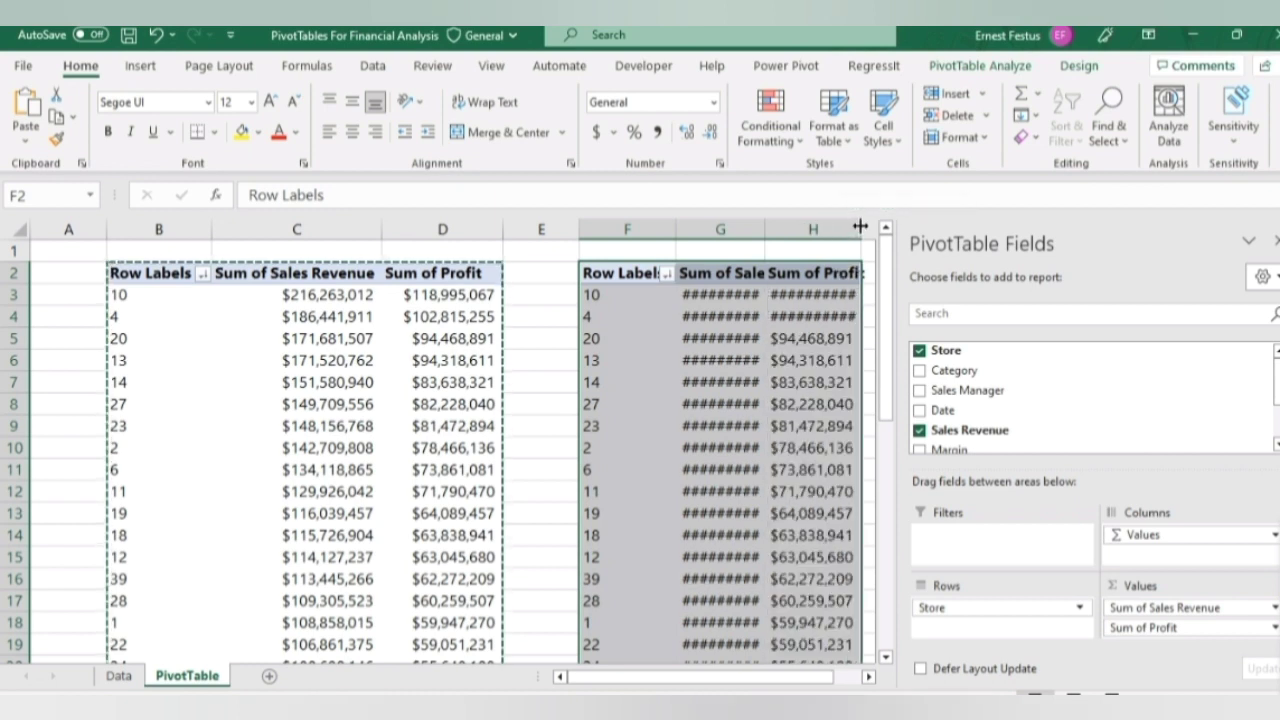
{"action": "left_click_drag", "start_coordinate": [787, 677], "coordinate": [815, 680]}
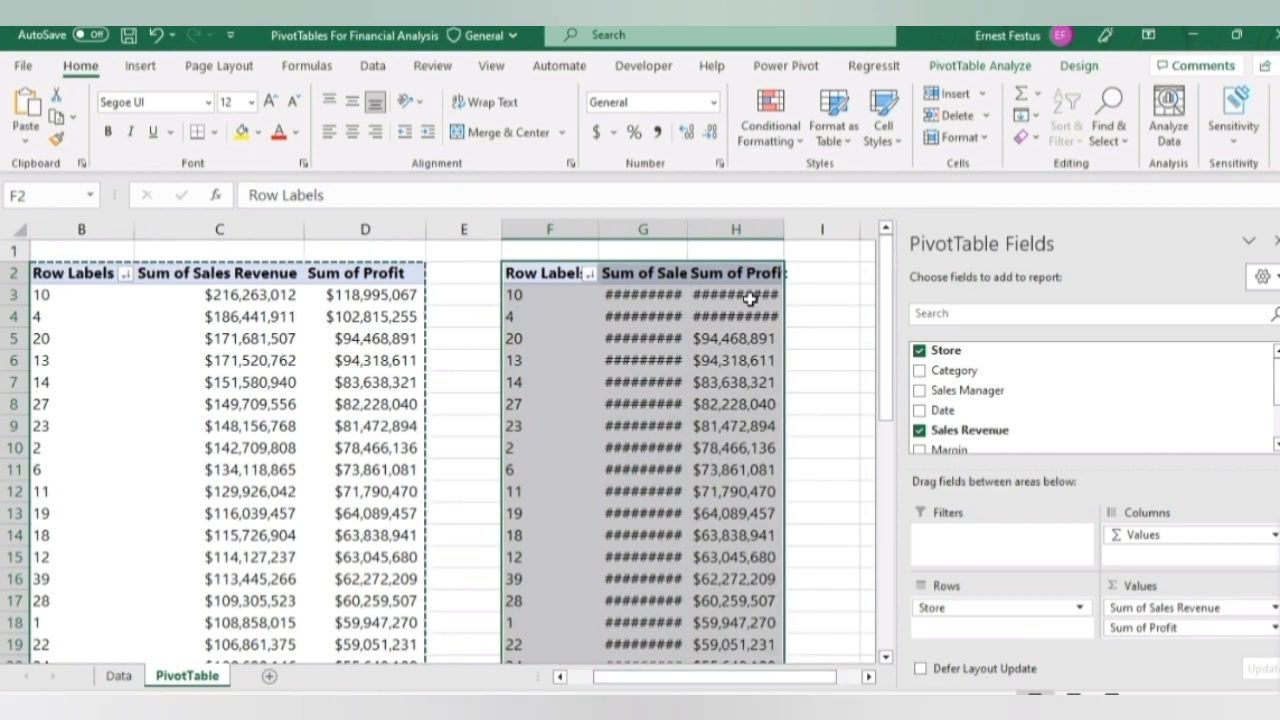
{"action": "left_click_drag", "start_coordinate": [688, 221], "coordinate": [720, 220]}
{"action": "left_click_drag", "start_coordinate": [813, 228], "coordinate": [846, 221]}
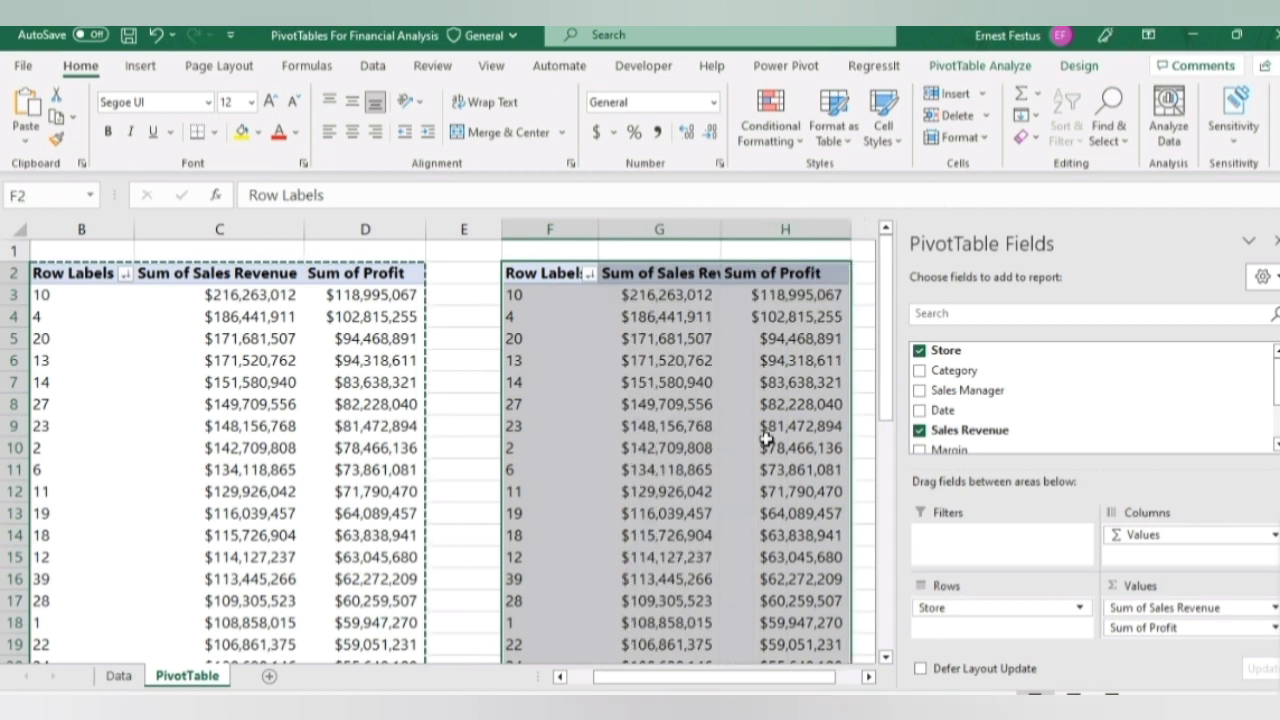
- Remove the Store field from the rows of the copied PivotTable
{"action": "scroll", "coordinate": [648, 475], "scroll_direction": "down", "scroll_amount": 4}
{"action": "scroll", "coordinate": [650, 475], "scroll_direction": "up", "scroll_amount": 4}
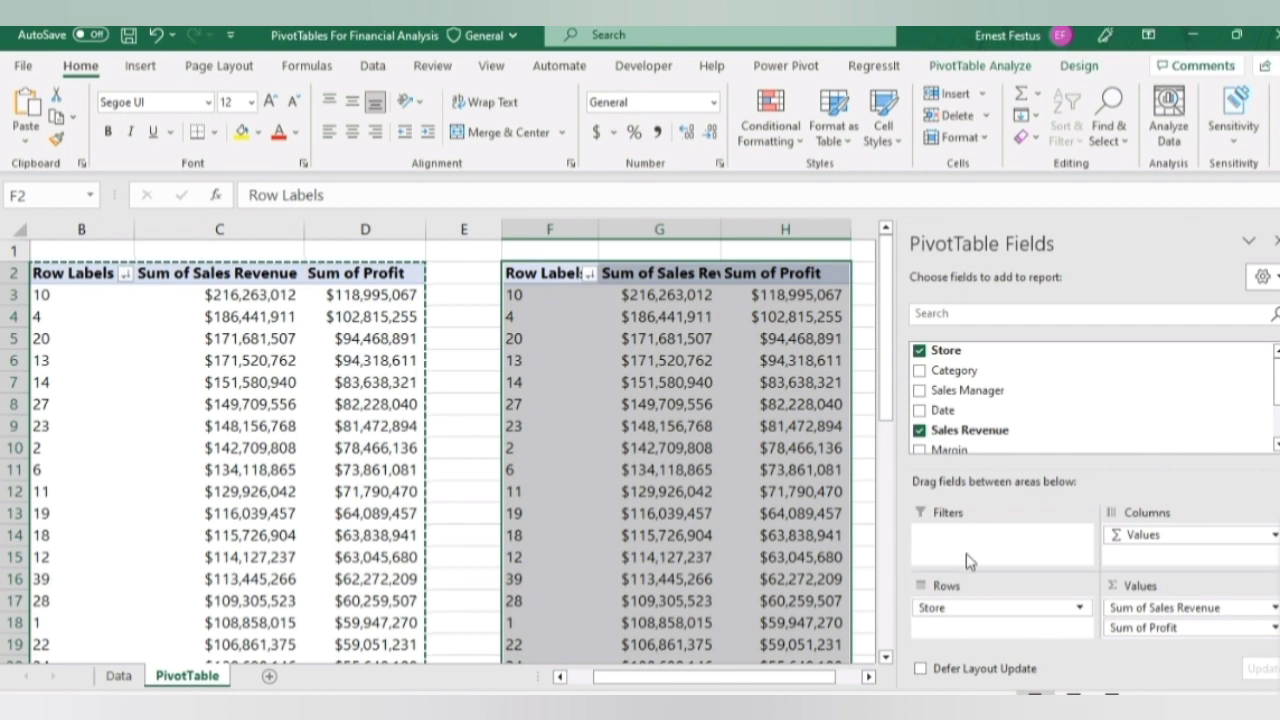
{"action": "left_click_drag", "start_coordinate": [987, 606], "coordinate": [540, 521]}
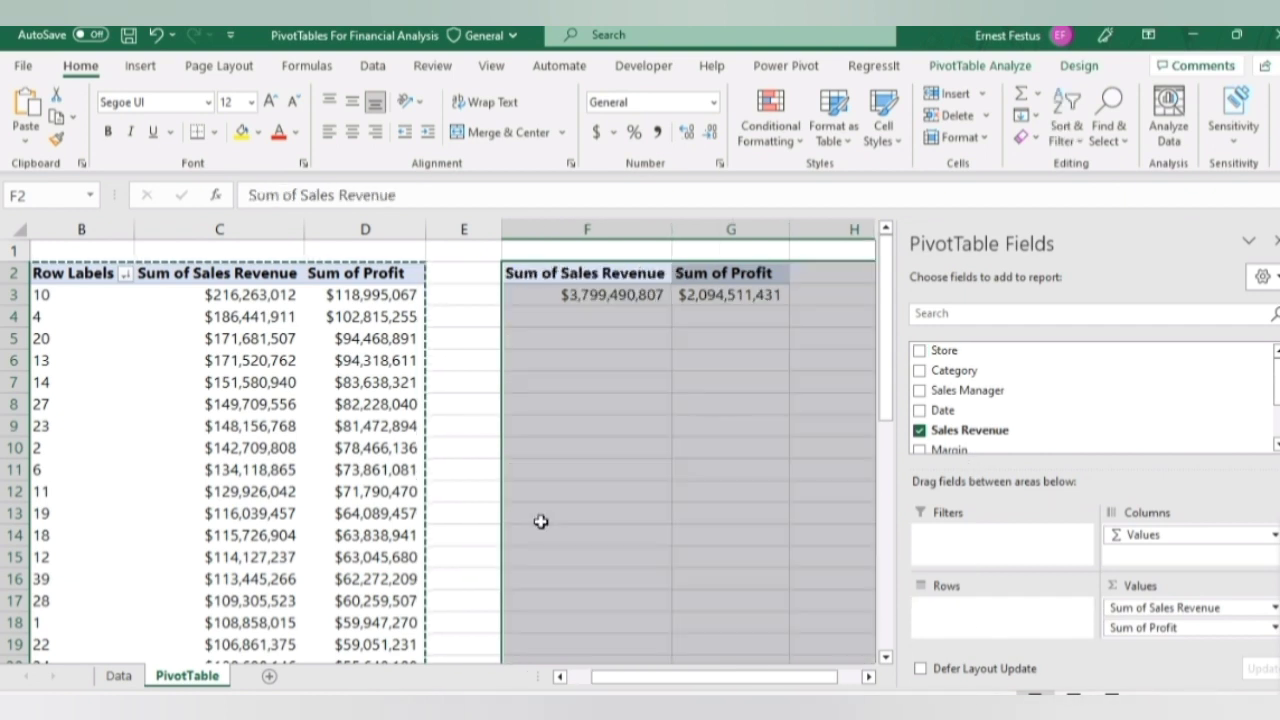
{"action": "left_click_drag", "start_coordinate": [770, 678], "coordinate": [793, 678]}
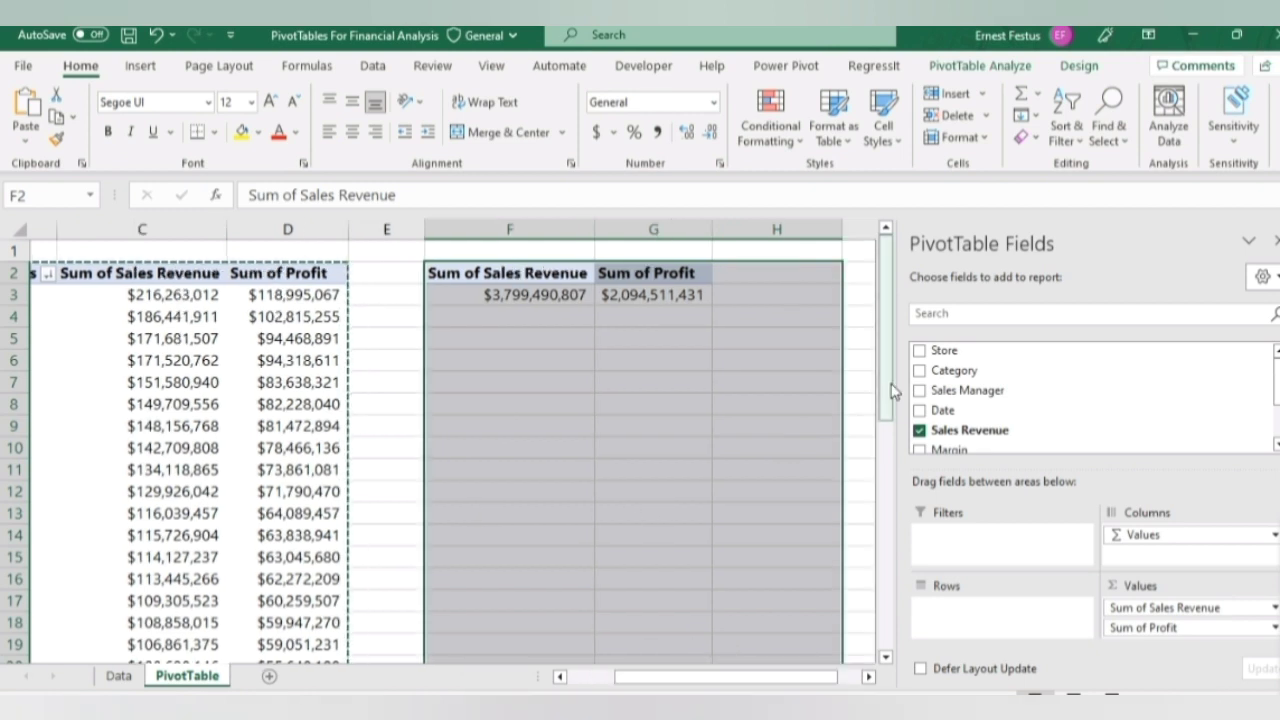
- Remove the Sales Revenue and Profit fields from the copied PivotTable so its layout is empty
{"action": "scroll", "coordinate": [921, 366], "scroll_direction": "down", "scroll_amount": 1}
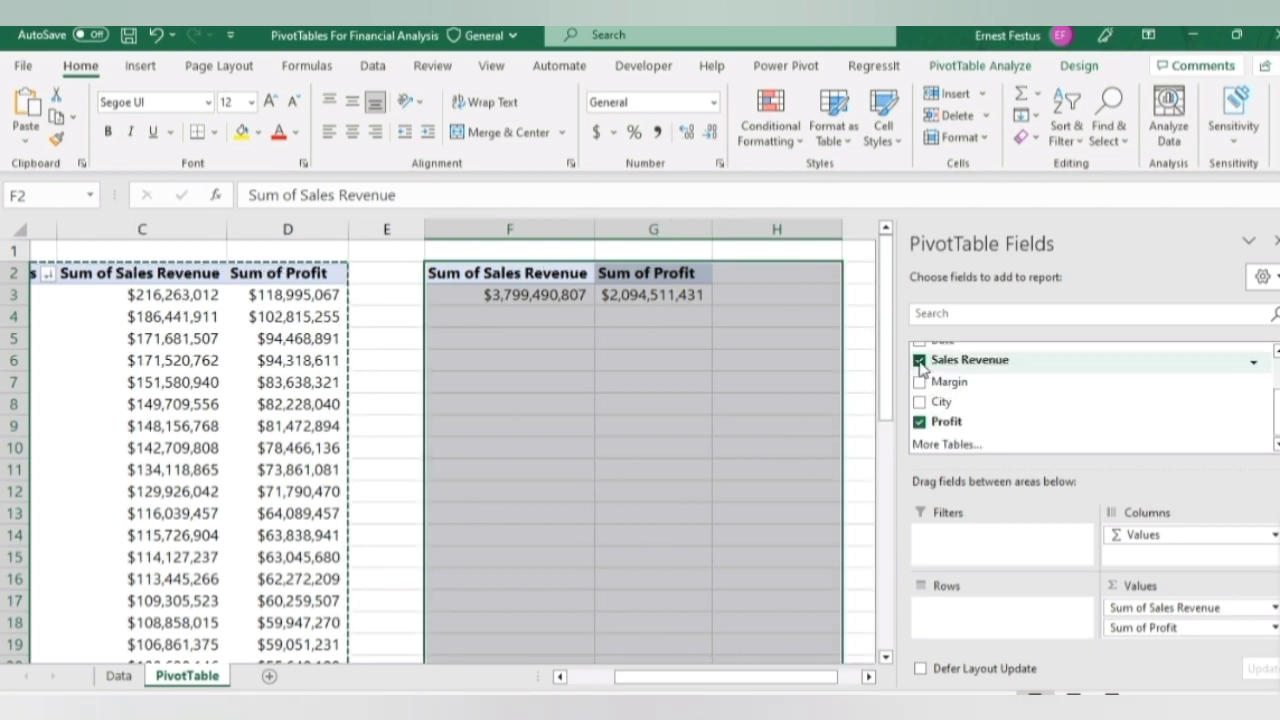
{"action": "left_click", "coordinate": [919, 361]}
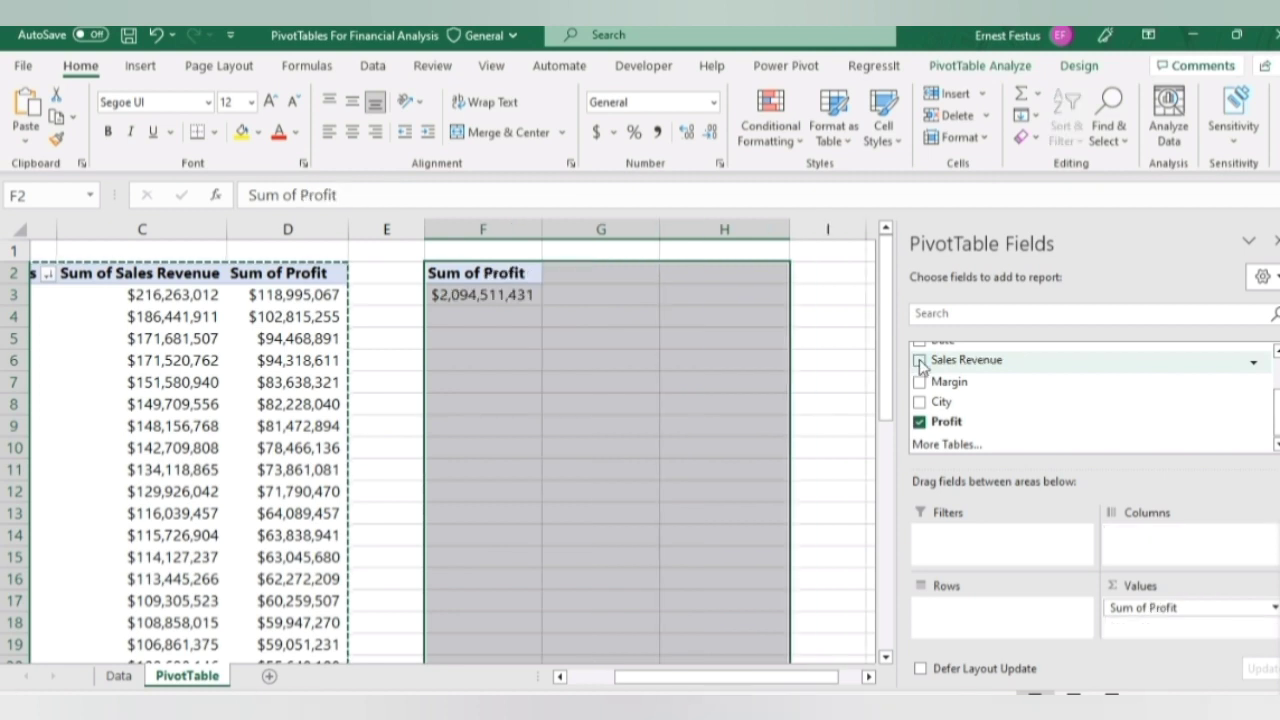
{"action": "left_click", "coordinate": [919, 421]}
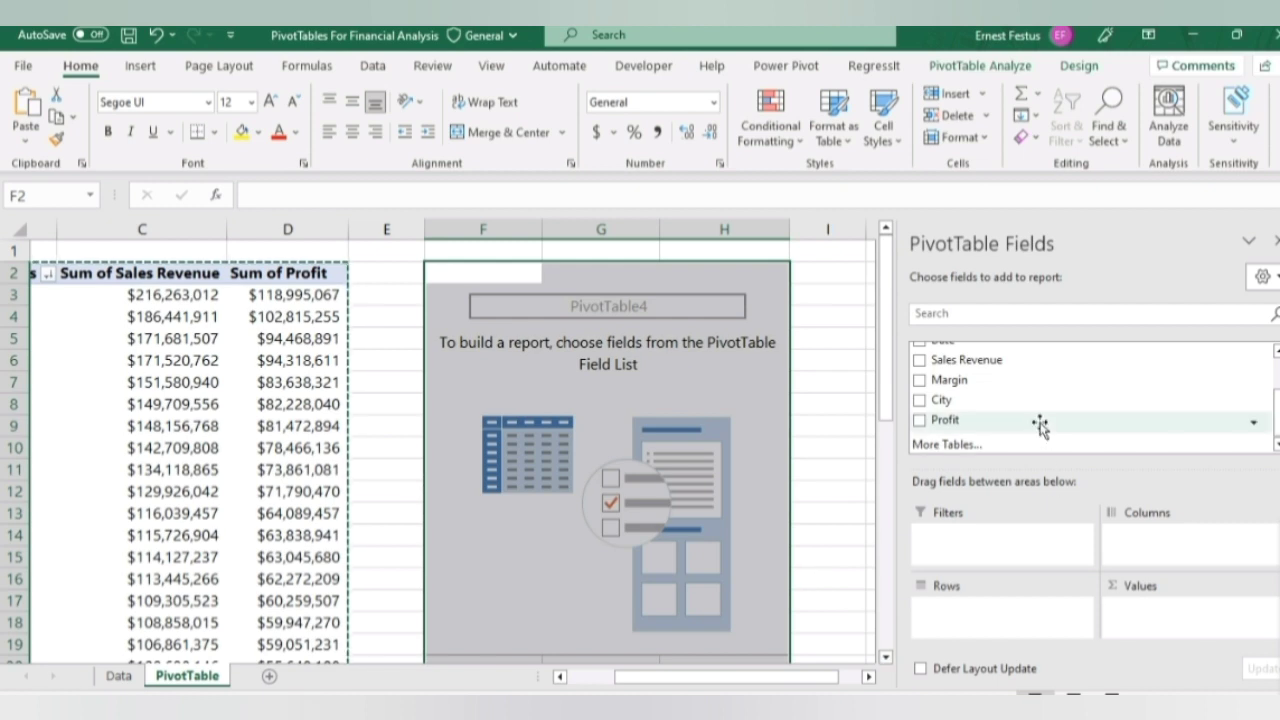
- Add Sales Manager to the rows and Sales Revenue and Profit to the values of the copied PivotTable
{"action": "scroll", "coordinate": [1003, 405], "scroll_direction": "up", "scroll_amount": 3}
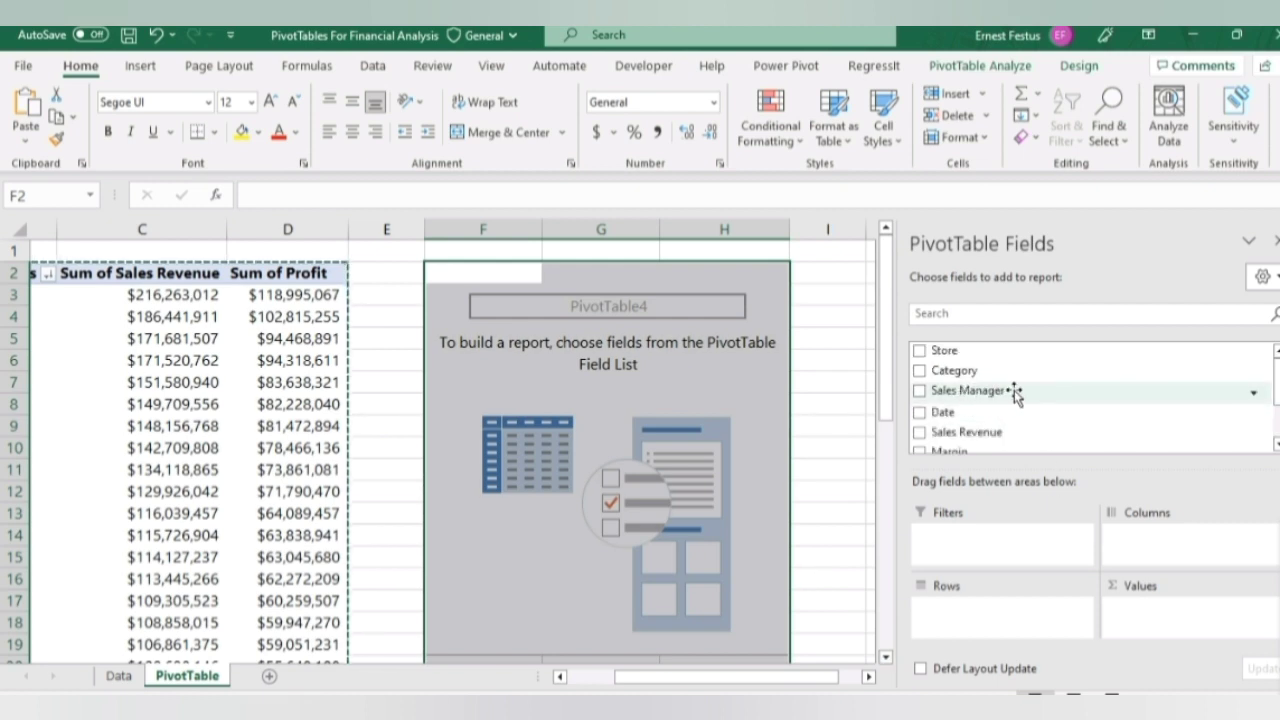
{"action": "left_click_drag", "start_coordinate": [1014, 393], "coordinate": [968, 617]}
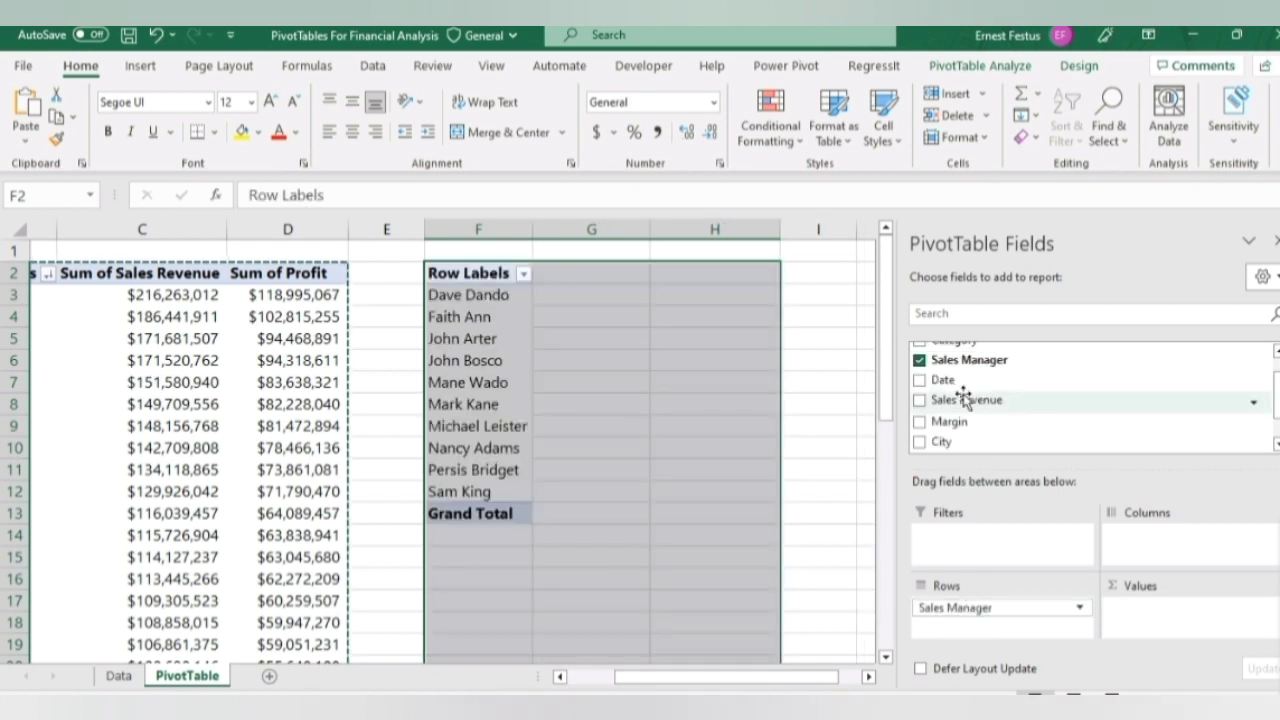
{"action": "left_click_drag", "start_coordinate": [968, 404], "coordinate": [1143, 607]}
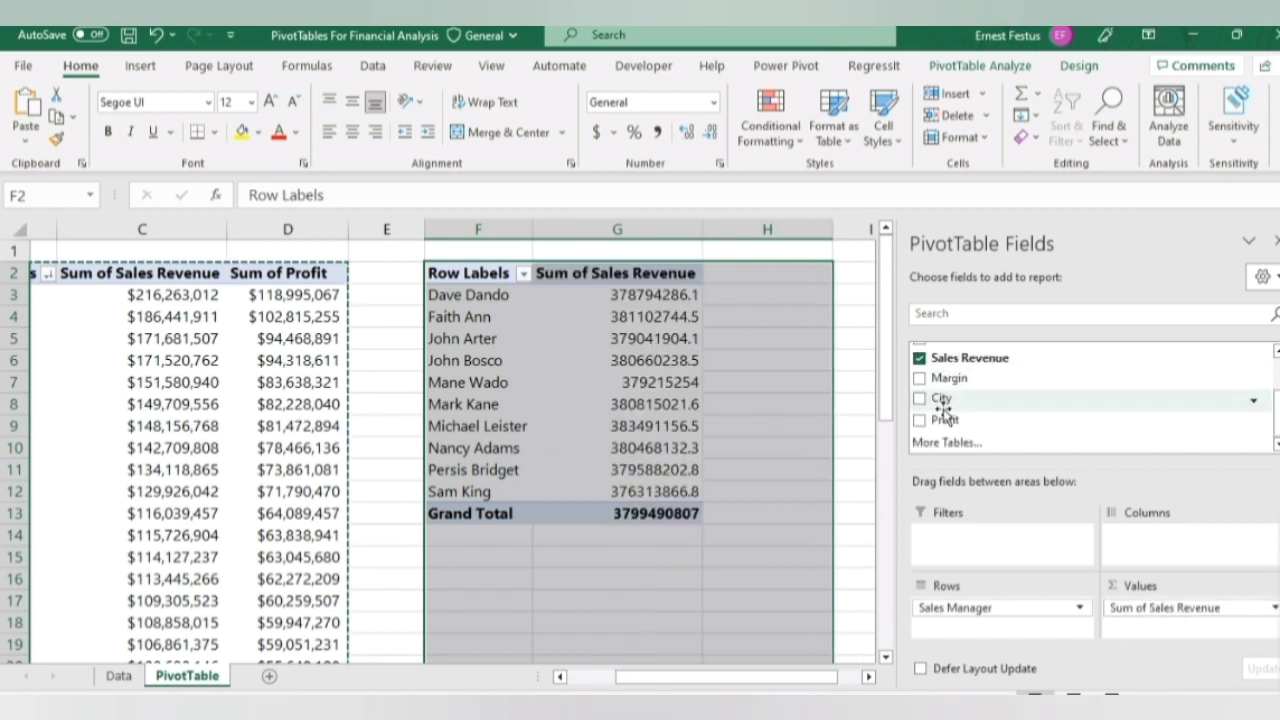
{"action": "left_click_drag", "start_coordinate": [943, 418], "coordinate": [1118, 622]}
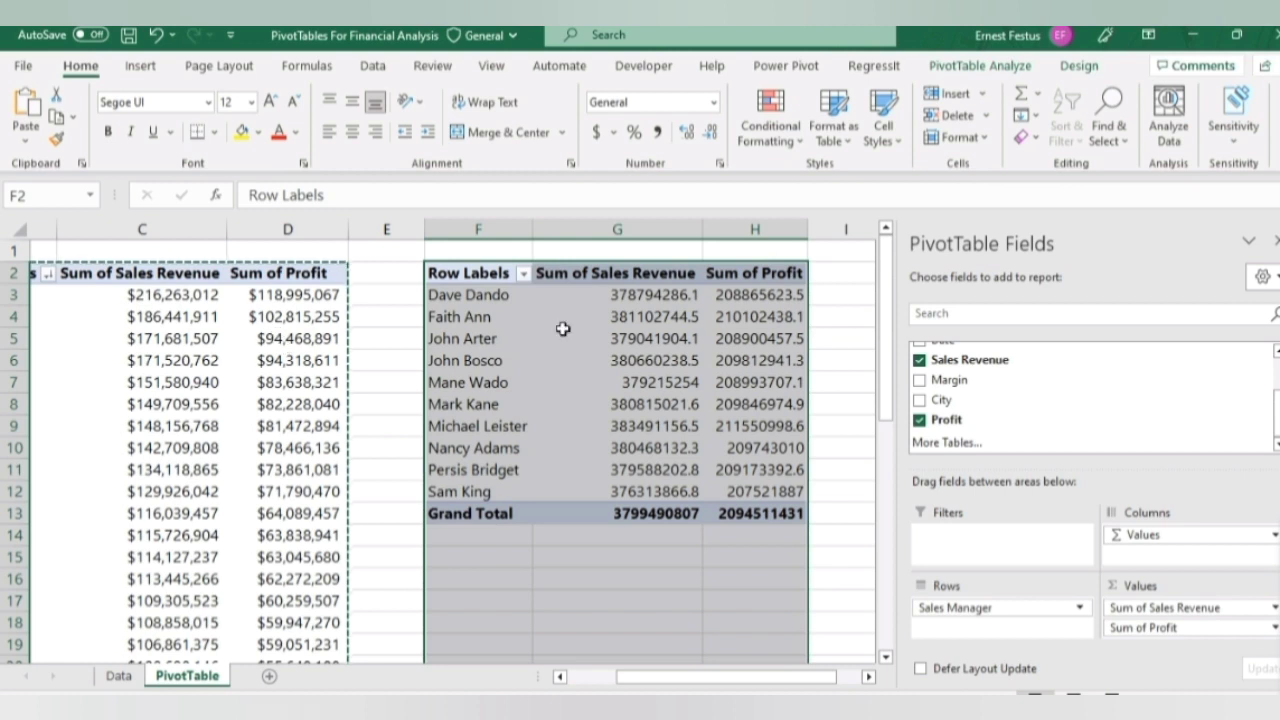
{"action": "left_click", "coordinate": [833, 272]}
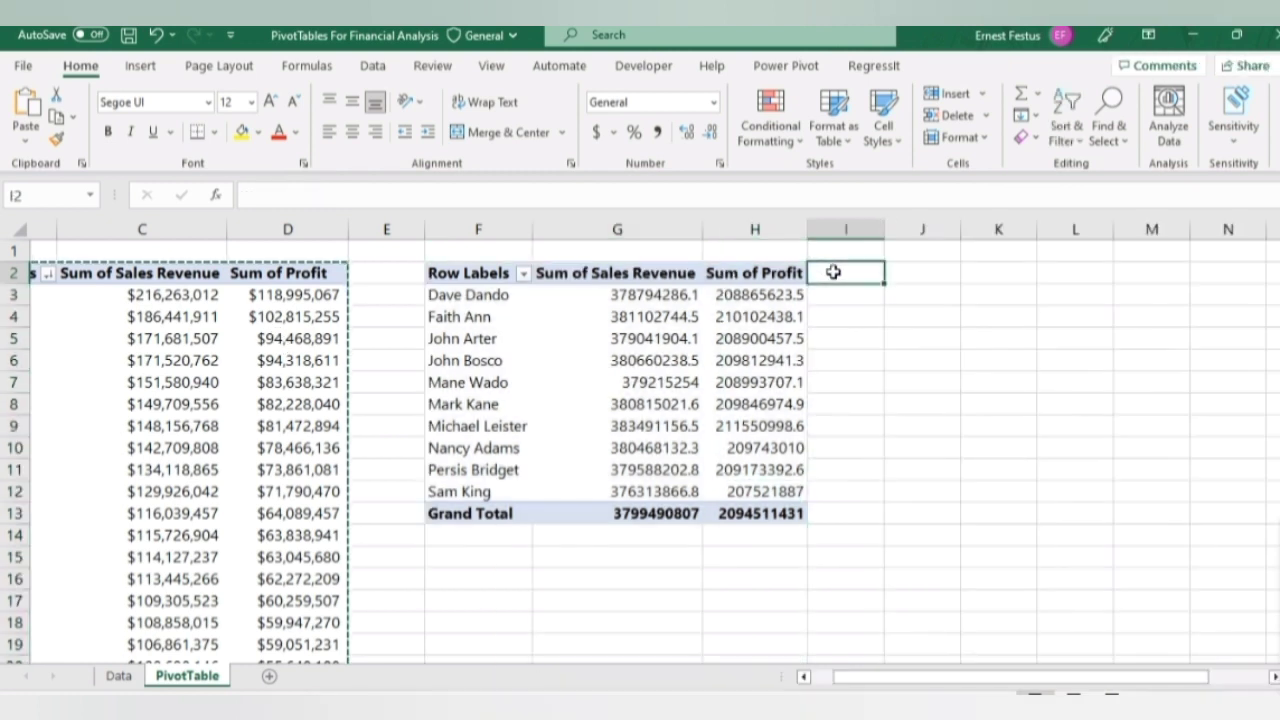
- Format the sales manager PivotTable's Sum of Sales Revenue as Currency with 0 decimal places and negative numbers in red parentheses
{"action": "left_click", "coordinate": [760, 295]}
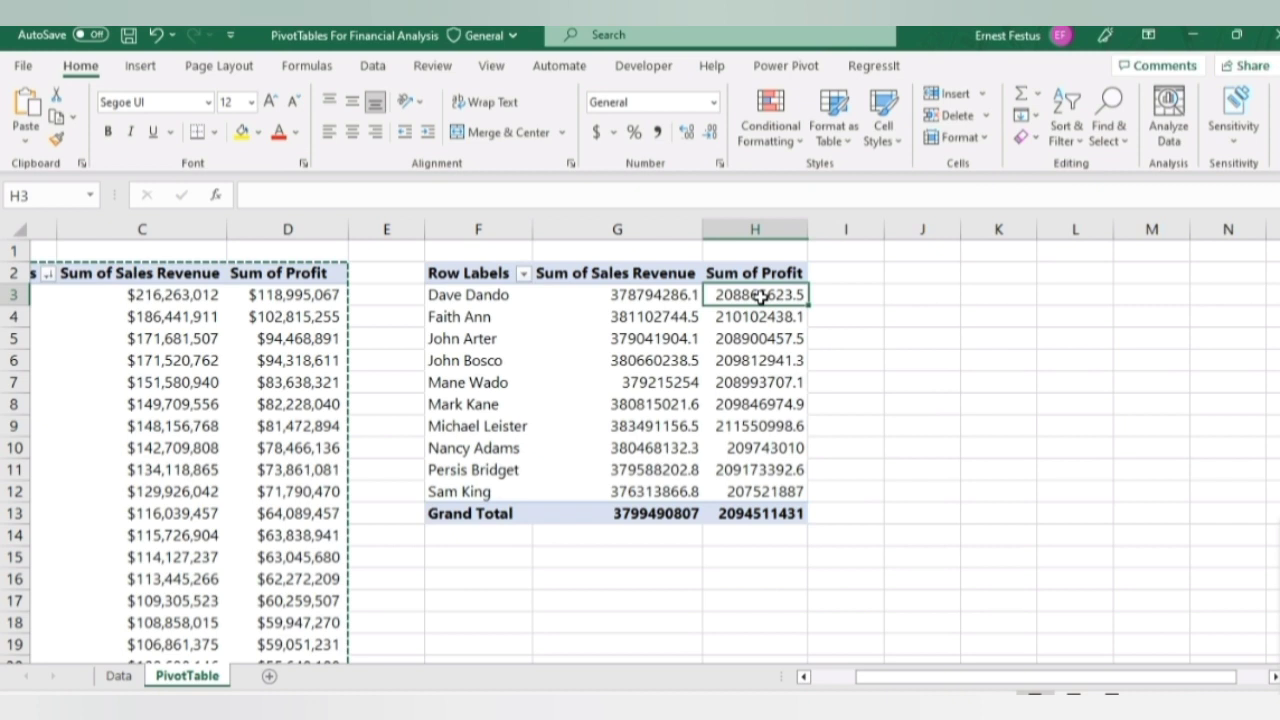
{"action": "right_click", "coordinate": [760, 297]}
{"action": "left_click", "coordinate": [650, 296]}
{"action": "left_click", "coordinate": [645, 297]}
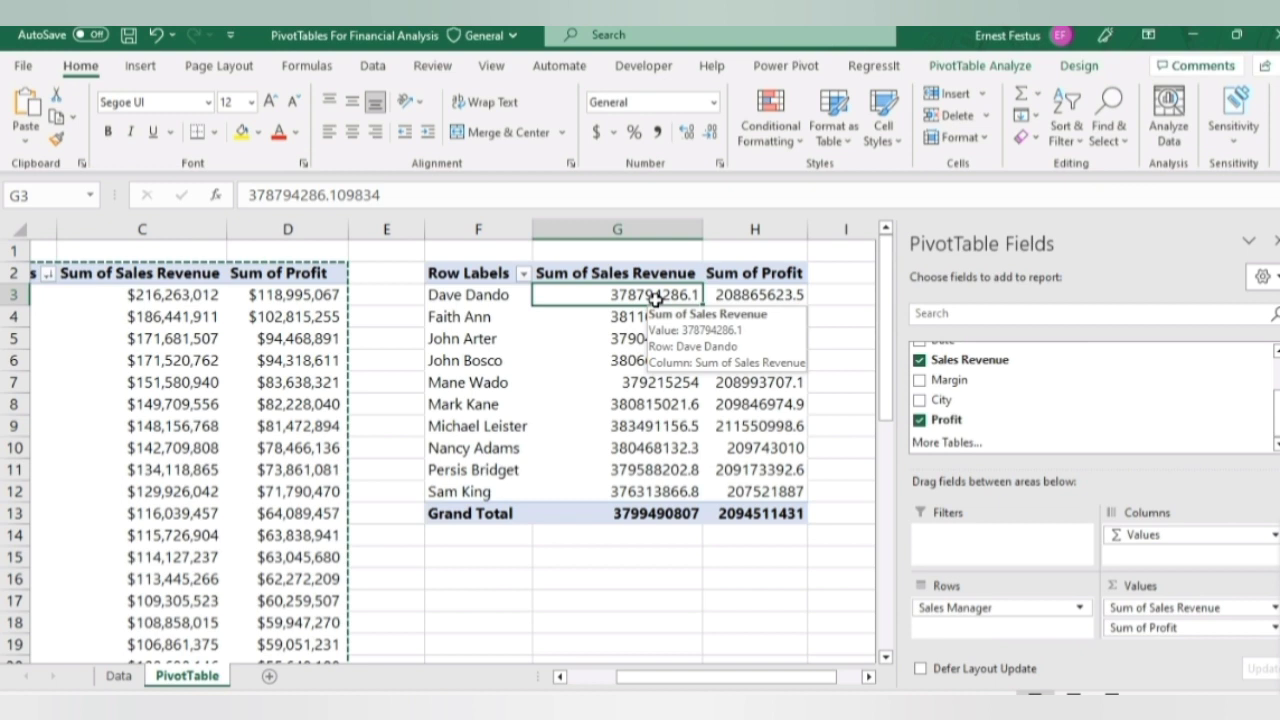
{"action": "right_click", "coordinate": [655, 301]}
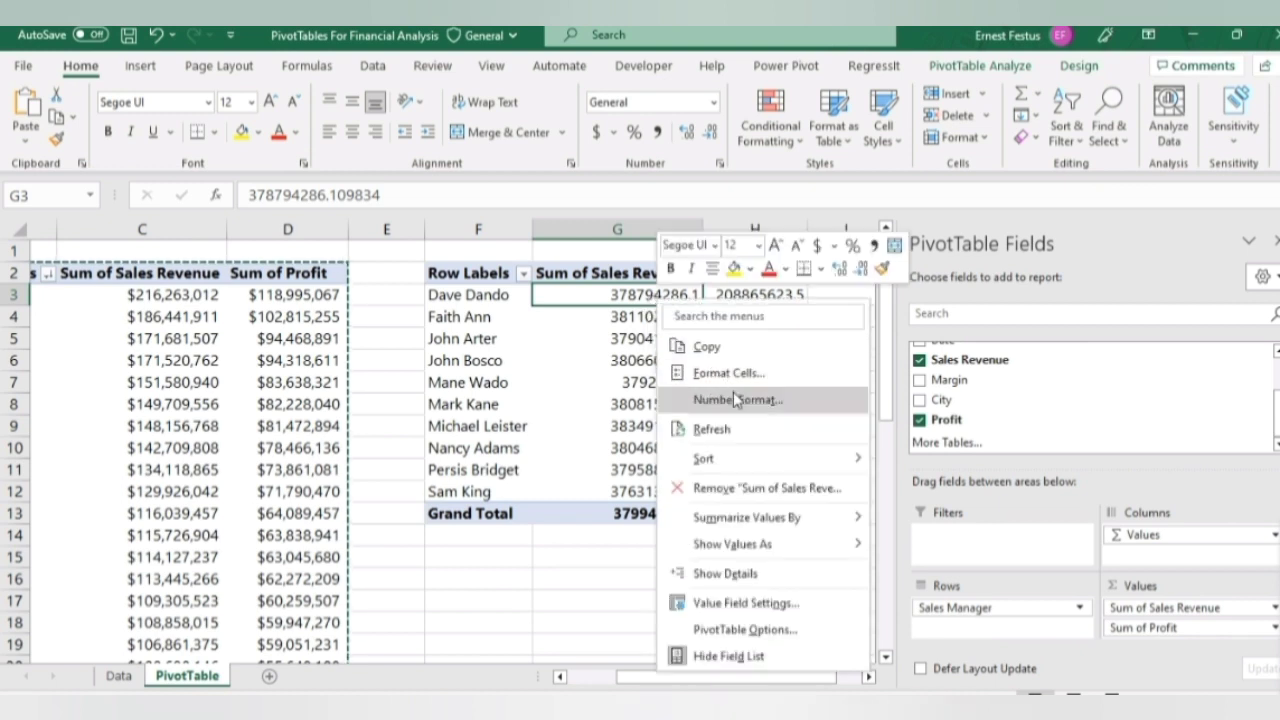
{"action": "left_click", "coordinate": [748, 394]}
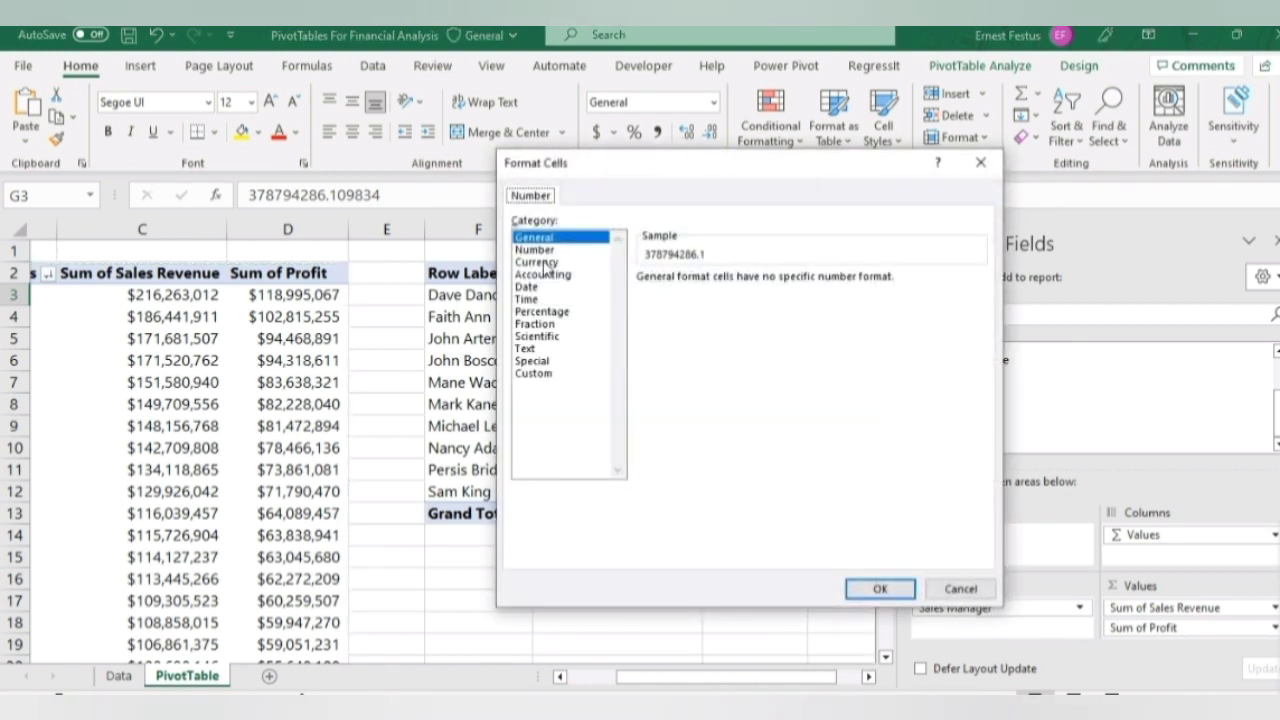
{"action": "left_click", "coordinate": [537, 262]}
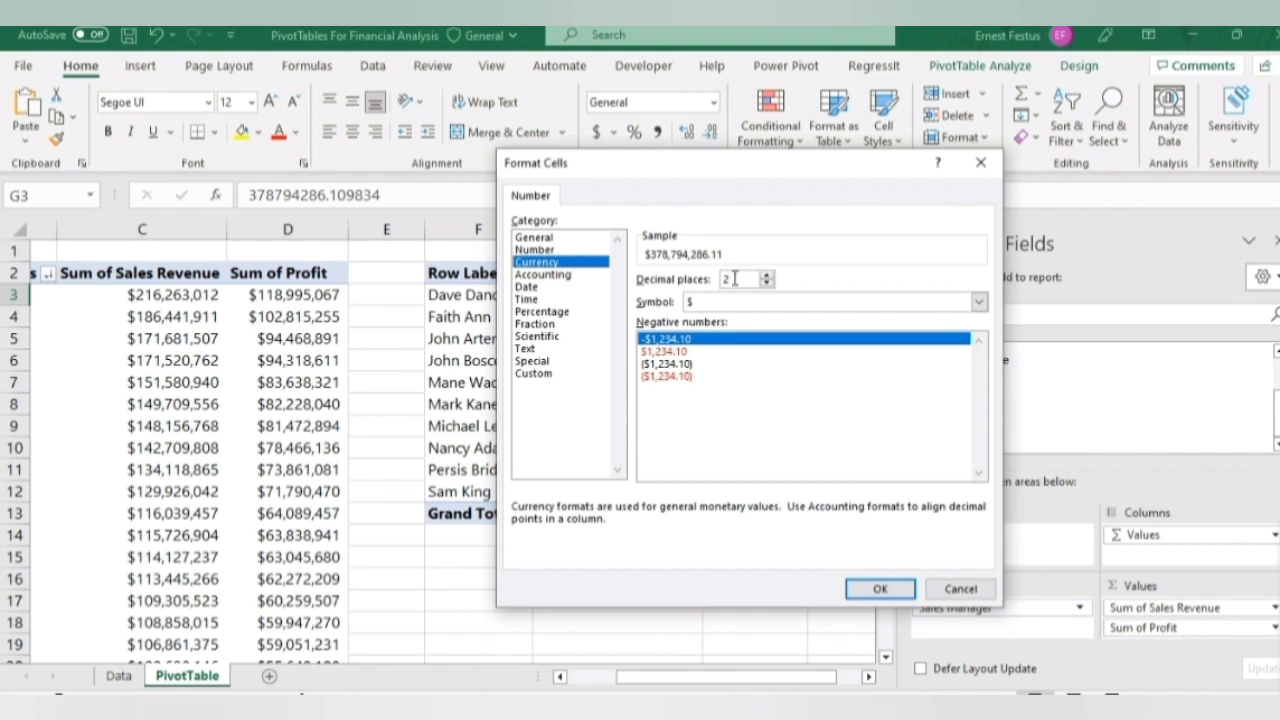
{"action": "key", "text": "BackSpace"}
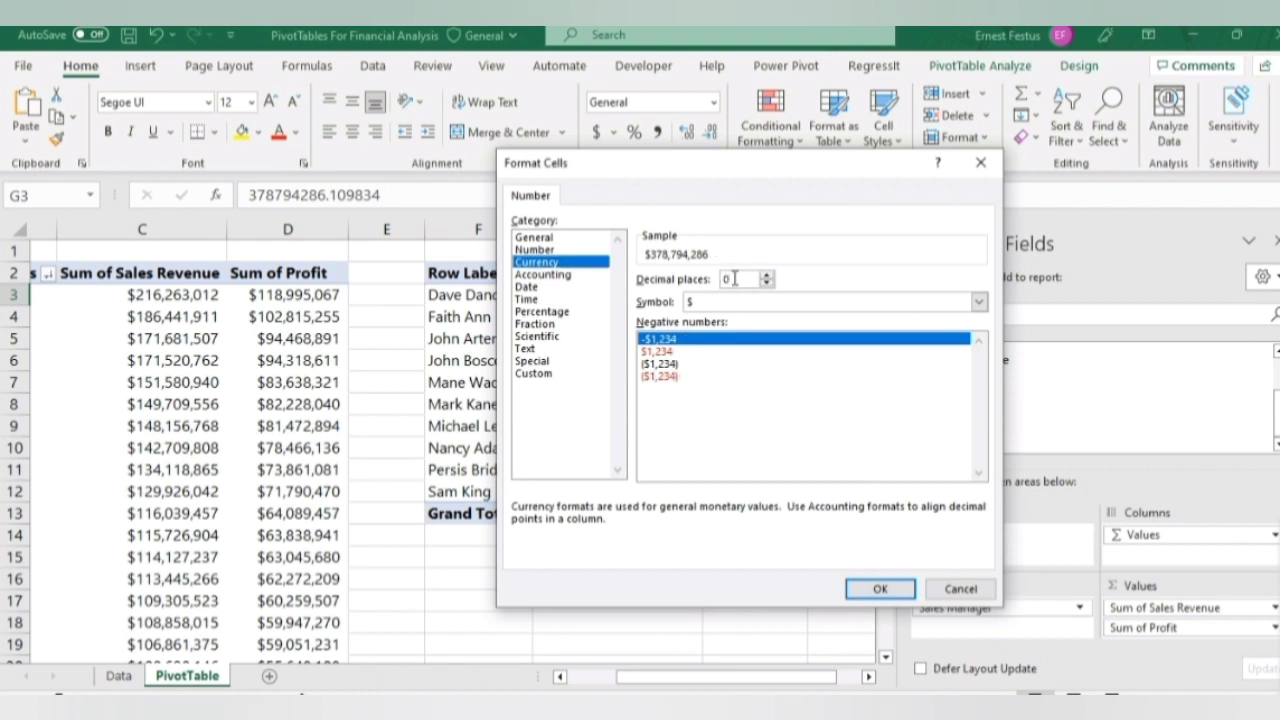
{"action": "left_click", "coordinate": [672, 376]}
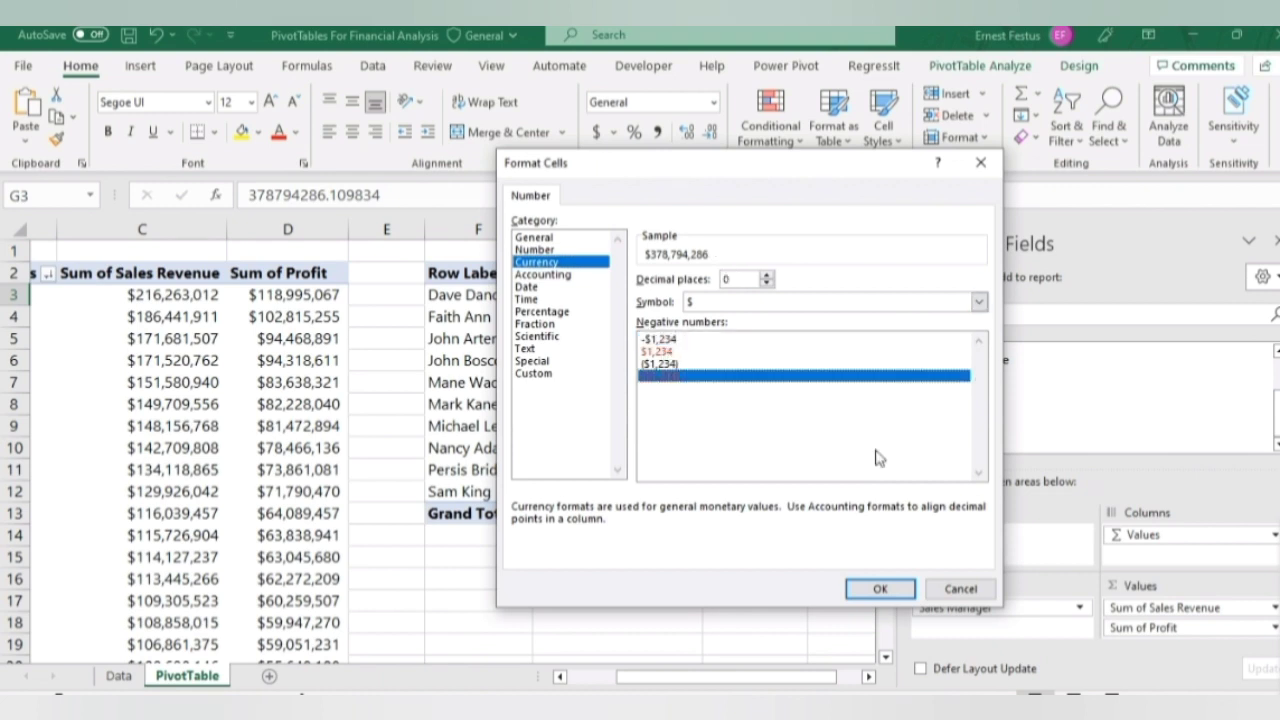
{"action": "left_click", "coordinate": [879, 591]}
- Format the sales manager PivotTable's Sum of Profit as Currency with 0 decimal places and negative numbers in red parentheses
{"action": "left_click", "coordinate": [757, 296]}
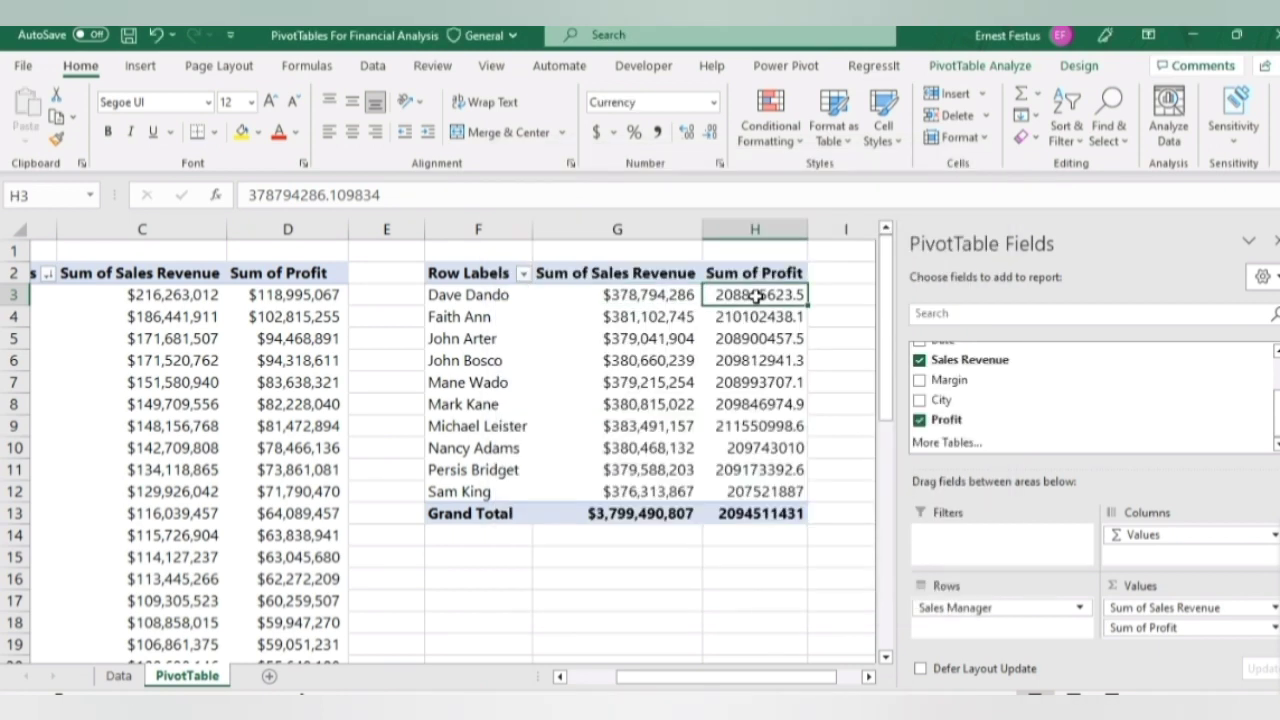
{"action": "right_click", "coordinate": [757, 296]}
{"action": "left_click", "coordinate": [838, 398]}
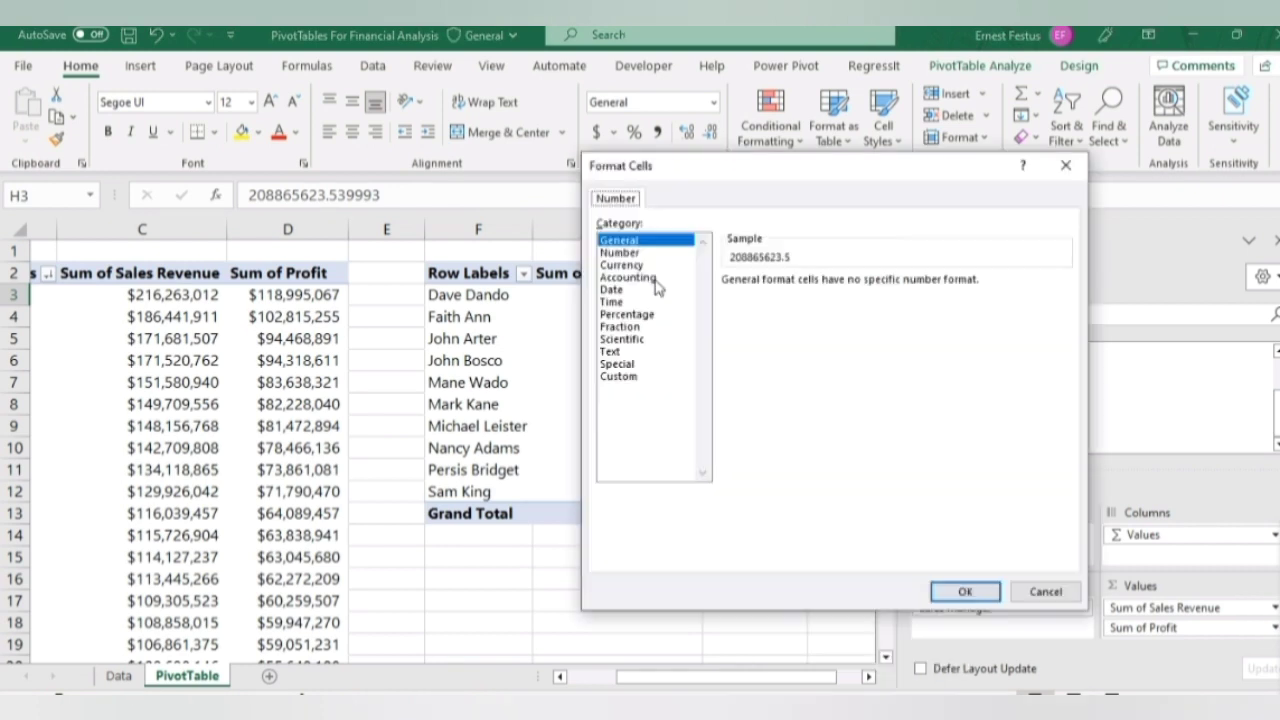
{"action": "left_click", "coordinate": [638, 265]}
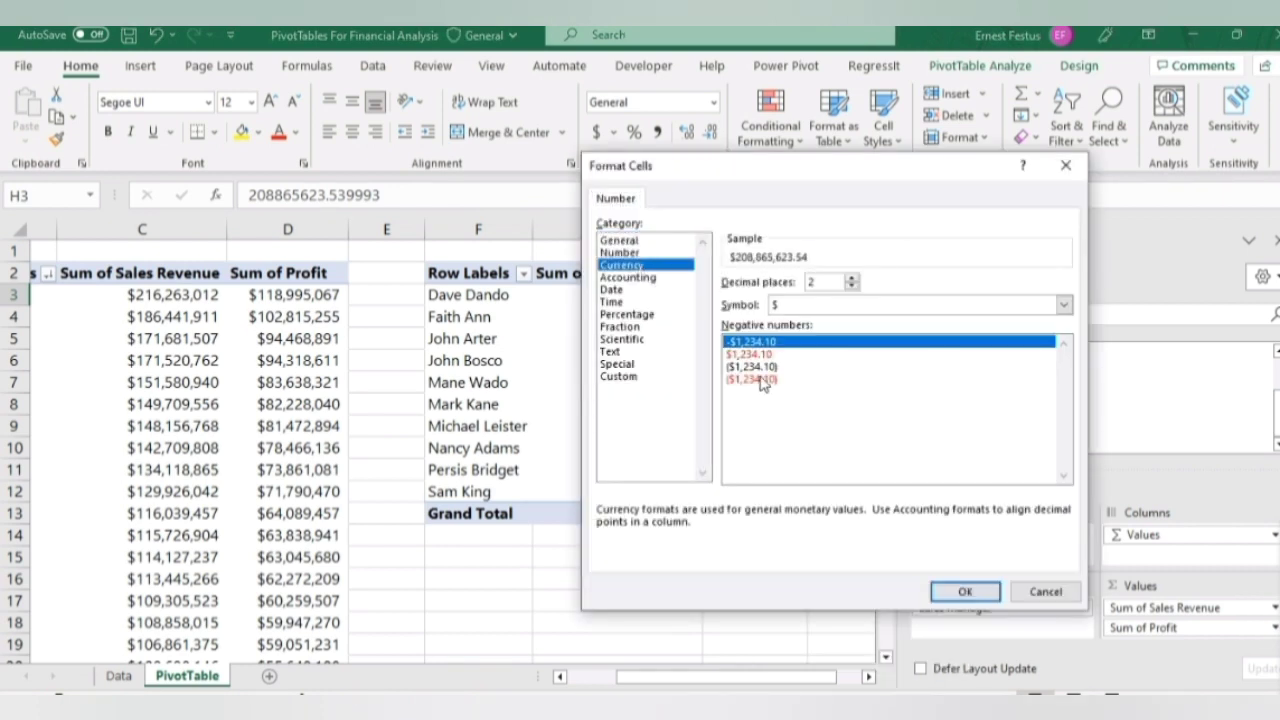
{"action": "left_click", "coordinate": [760, 379]}
{"action": "left_click", "coordinate": [851, 279]}
{"action": "left_click", "coordinate": [851, 279]}
{"action": "left_click", "coordinate": [851, 287]}
{"action": "left_click", "coordinate": [851, 287]}
{"action": "left_click", "coordinate": [850, 287]}
{"action": "left_click", "coordinate": [851, 287]}
{"action": "left_click", "coordinate": [958, 591]}
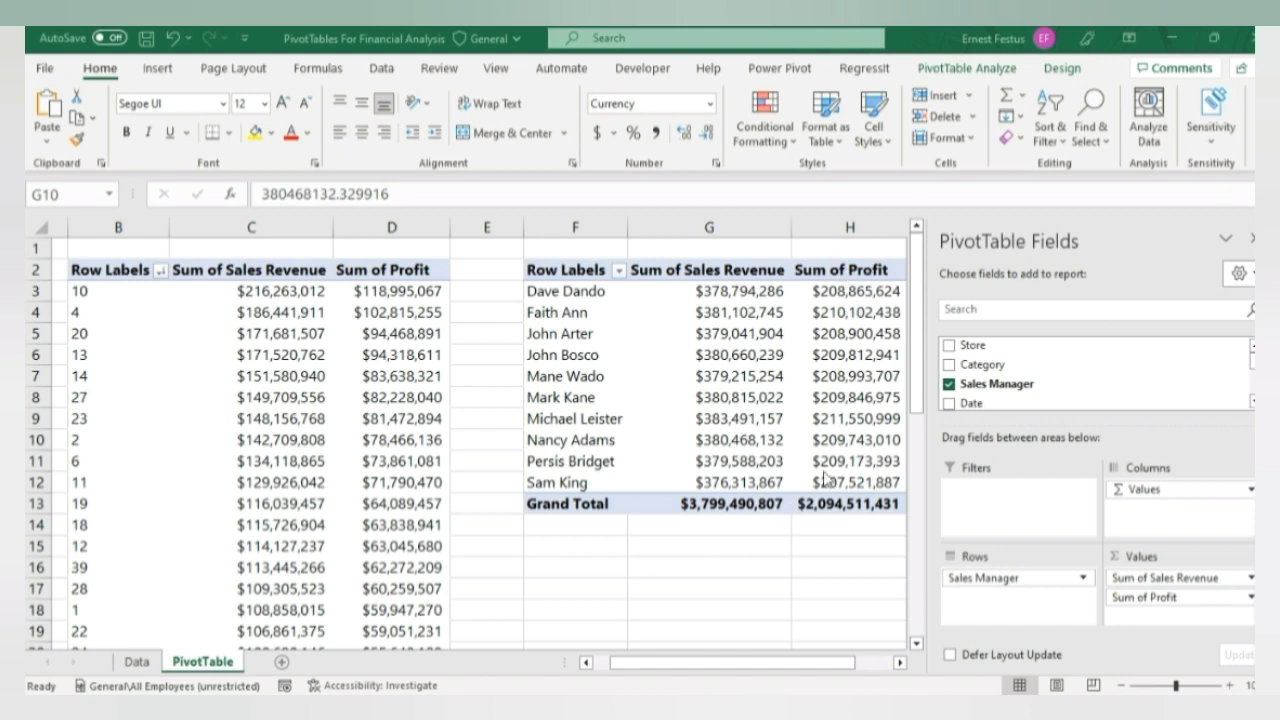
- Examine the Show Values As calculations offered for Sum of Sales Revenue in the sales manager PivotTable, leaving them unapplied
{"action": "left_click", "coordinate": [712, 662]}
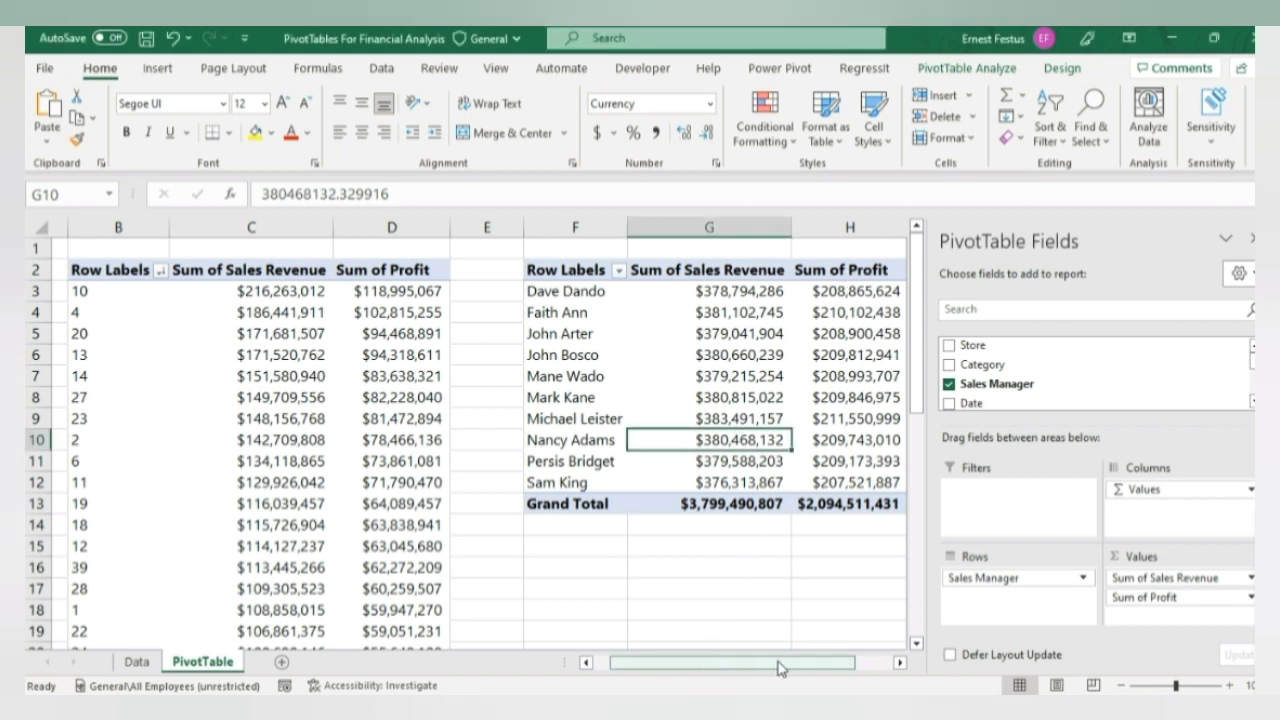
{"action": "left_click_drag", "start_coordinate": [796, 668], "coordinate": [830, 667]}
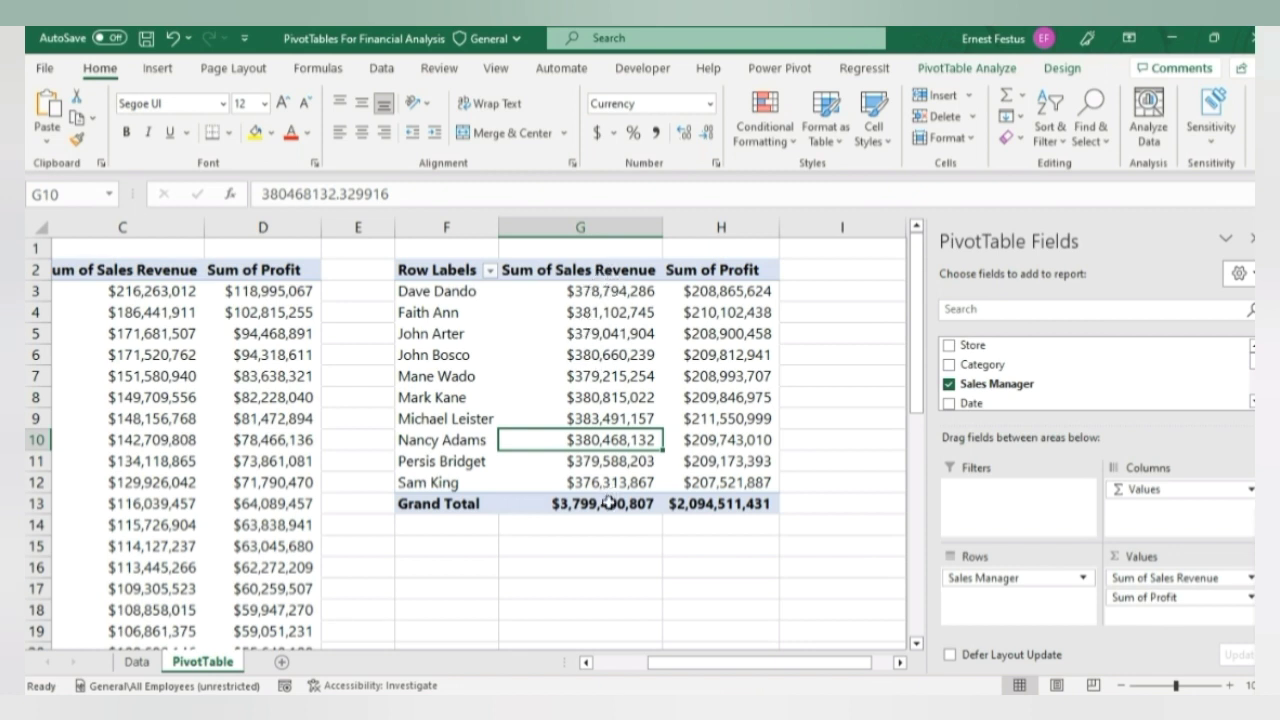
{"action": "left_click", "coordinate": [614, 334]}
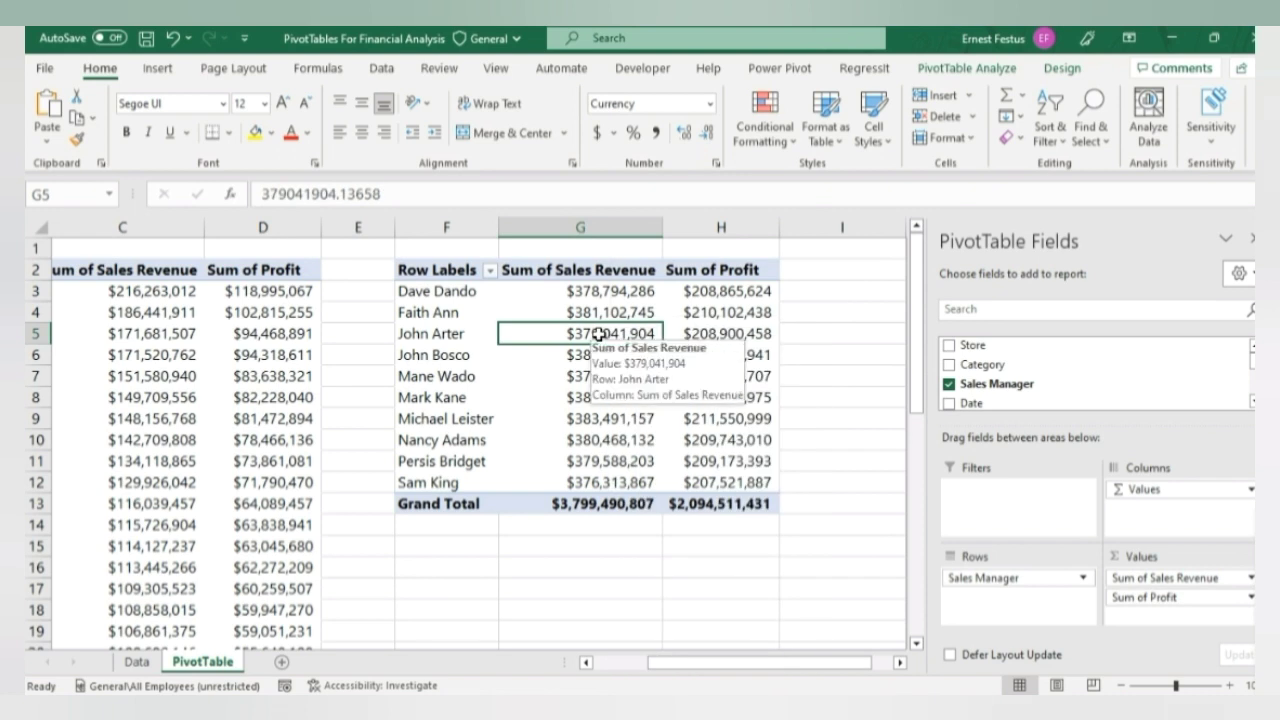
{"action": "right_click", "coordinate": [598, 334]}
{"action": "left_click", "coordinate": [598, 334]}
{"action": "right_click", "coordinate": [598, 334]}
{"action": "left_click", "coordinate": [597, 334]}
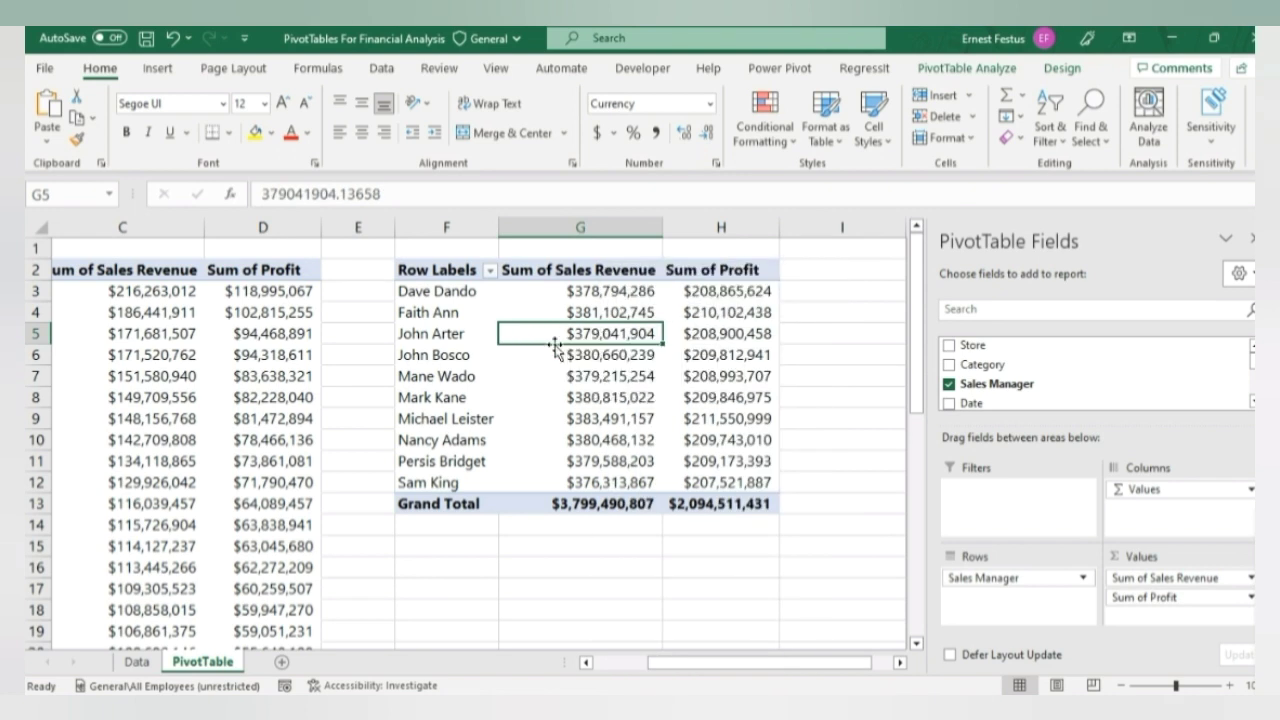
{"action": "left_click", "coordinate": [610, 312]}
{"action": "right_click", "coordinate": [610, 312]}
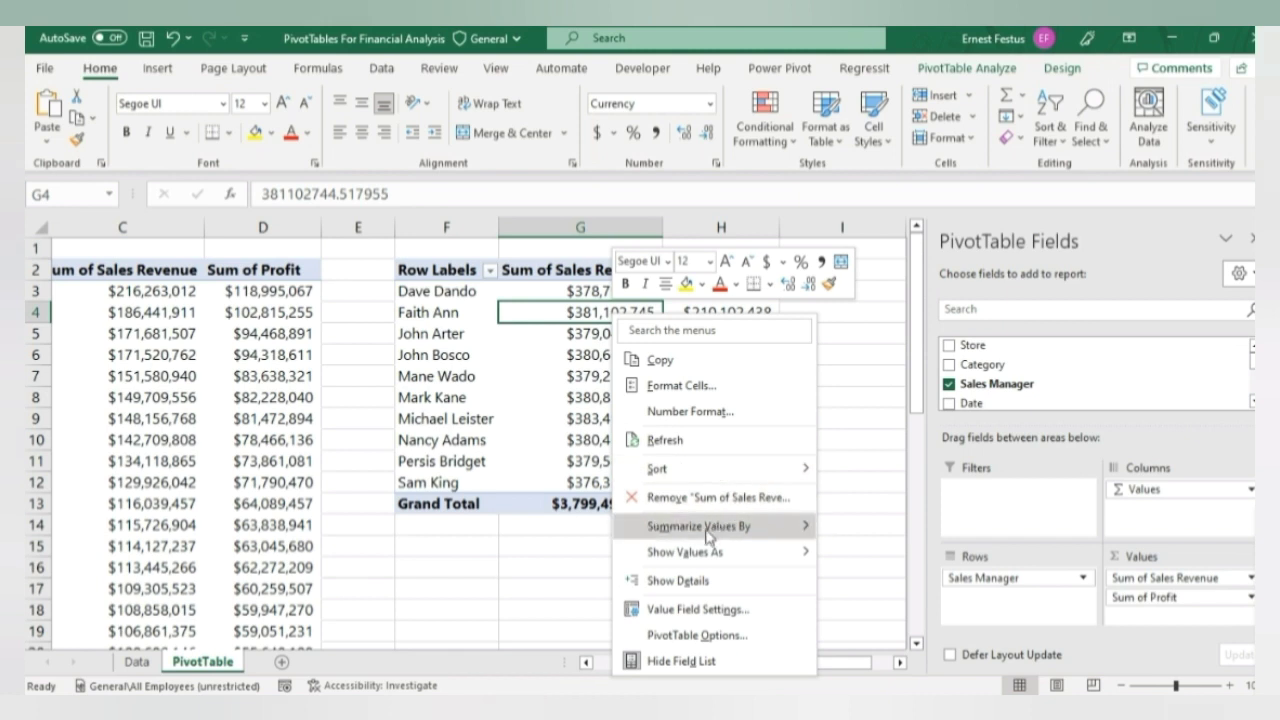
{"action": "mouse_move", "coordinate": [751, 549]}
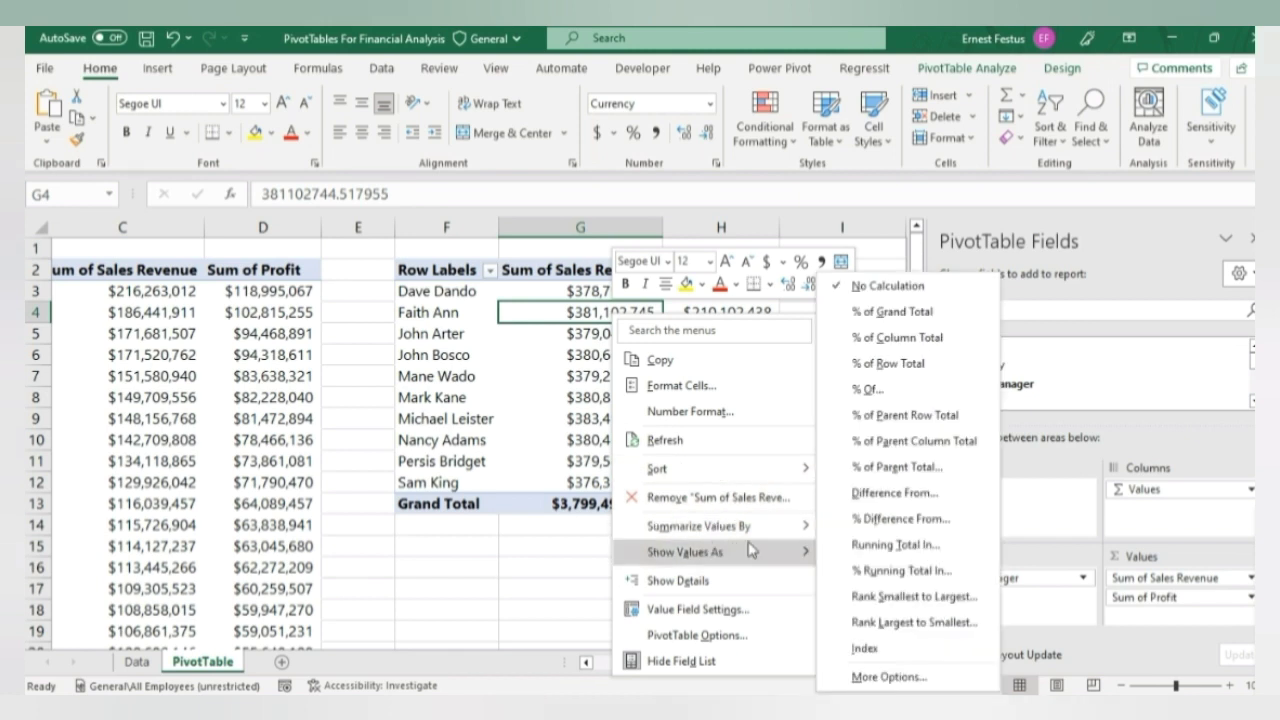
{"action": "mouse_move", "coordinate": [735, 527]}
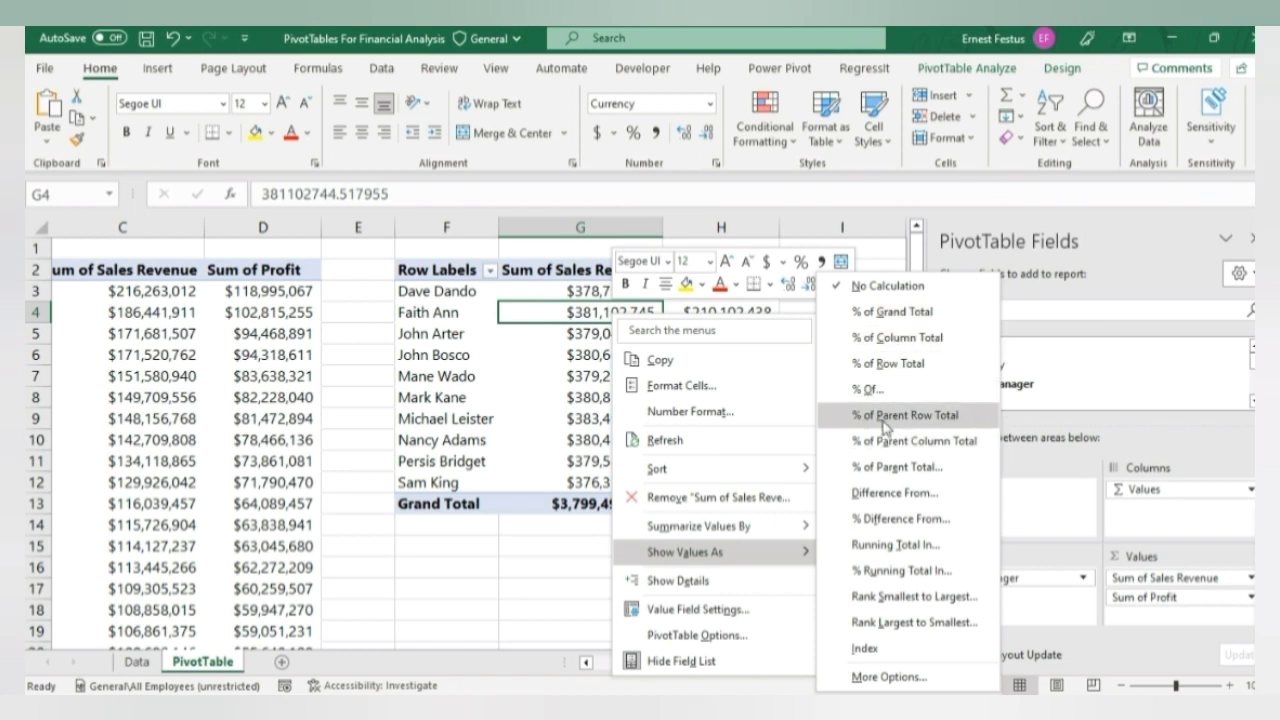
{"action": "left_click", "coordinate": [576, 553]}
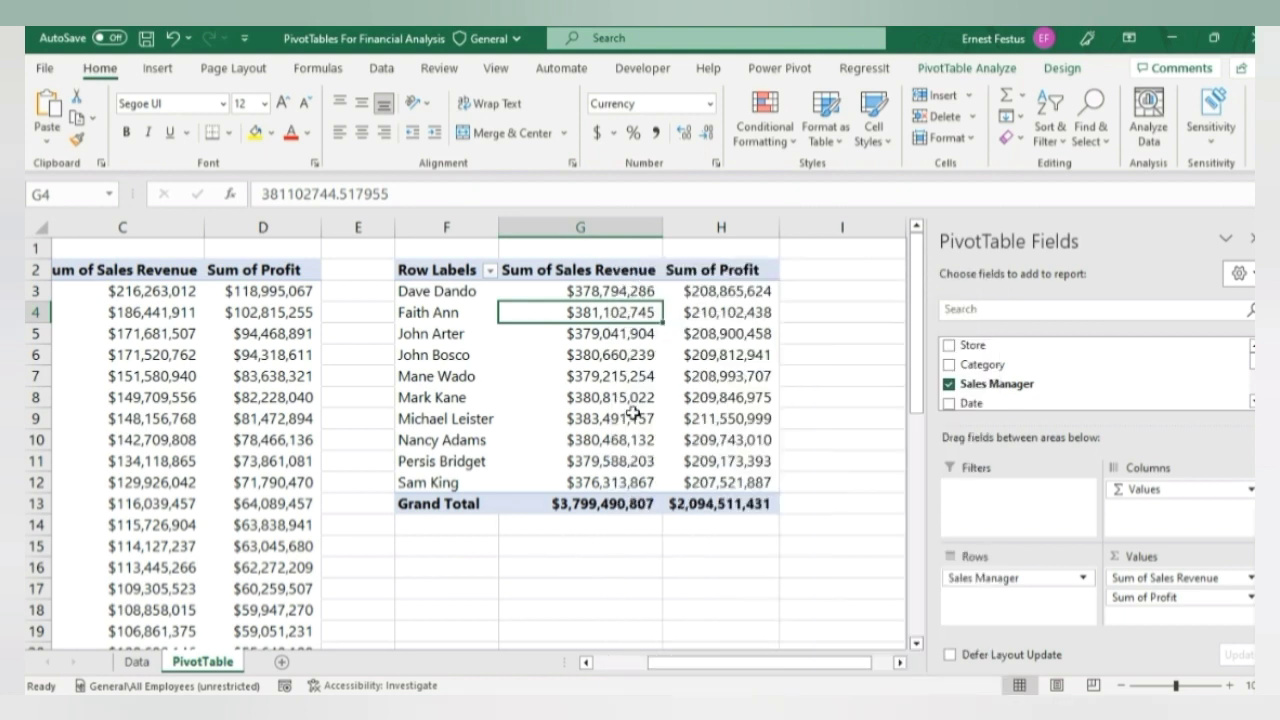
- Add the Profit field a second time to the values of the sales manager PivotTable, below Sum of Profit
{"action": "left_click", "coordinate": [745, 270]}
{"action": "left_click", "coordinate": [745, 287]}
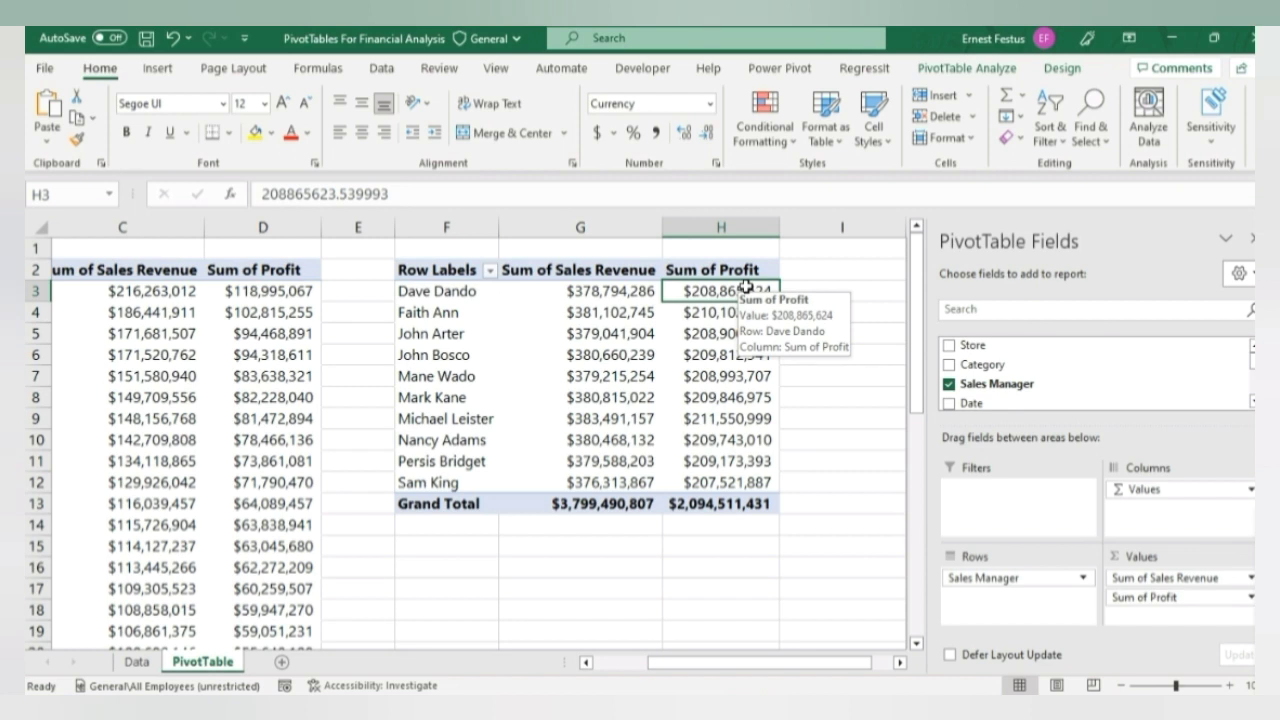
{"action": "left_click", "coordinate": [804, 270]}
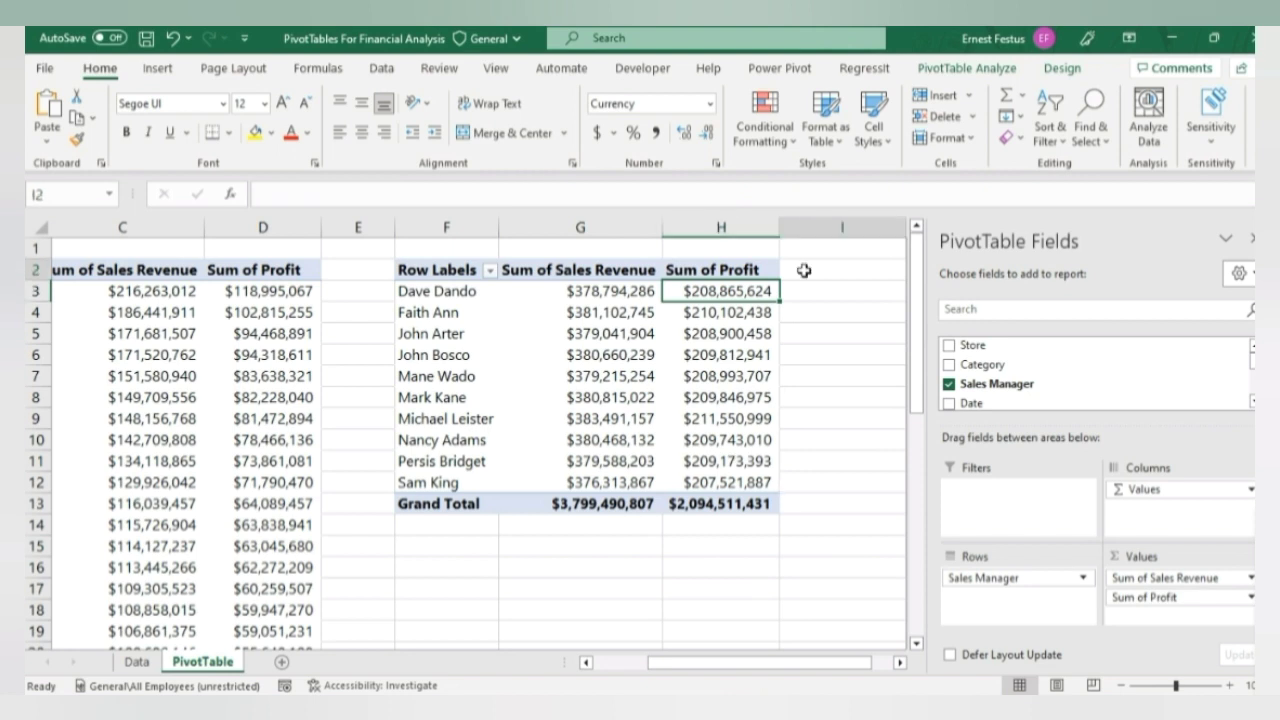
{"action": "left_click", "coordinate": [728, 272]}
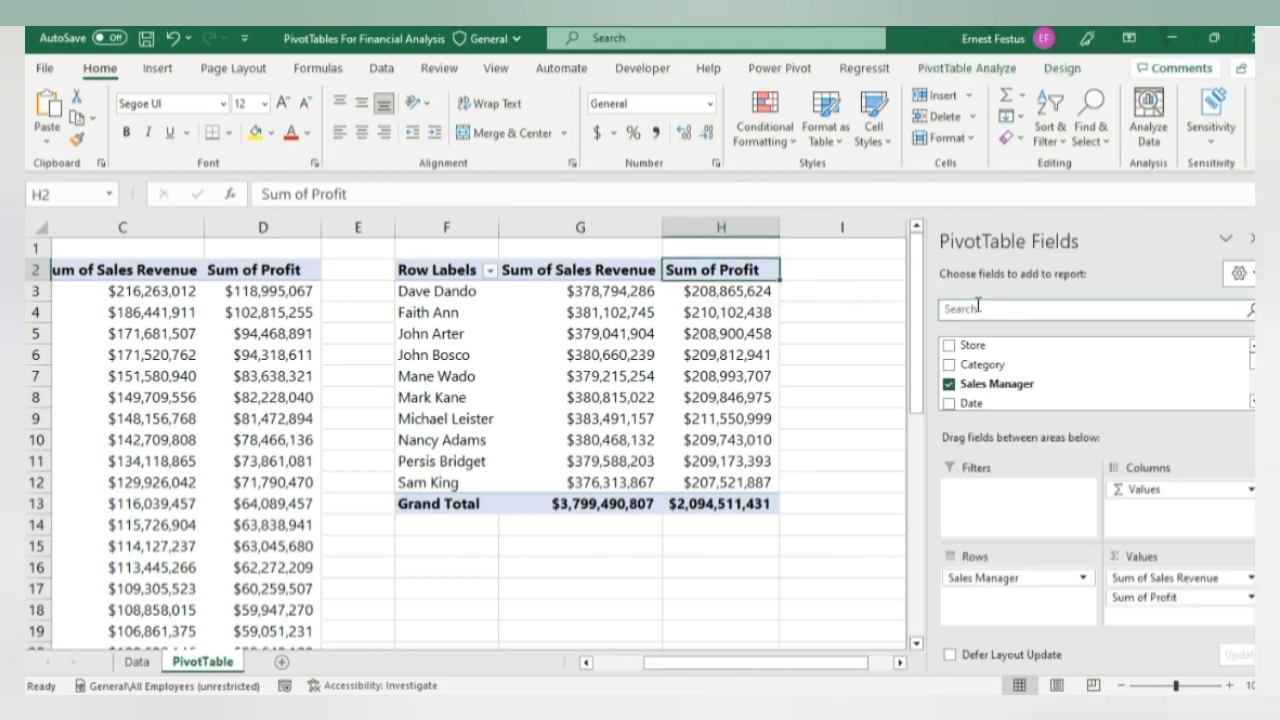
{"action": "scroll", "coordinate": [1010, 372], "scroll_direction": "down", "scroll_amount": 3}
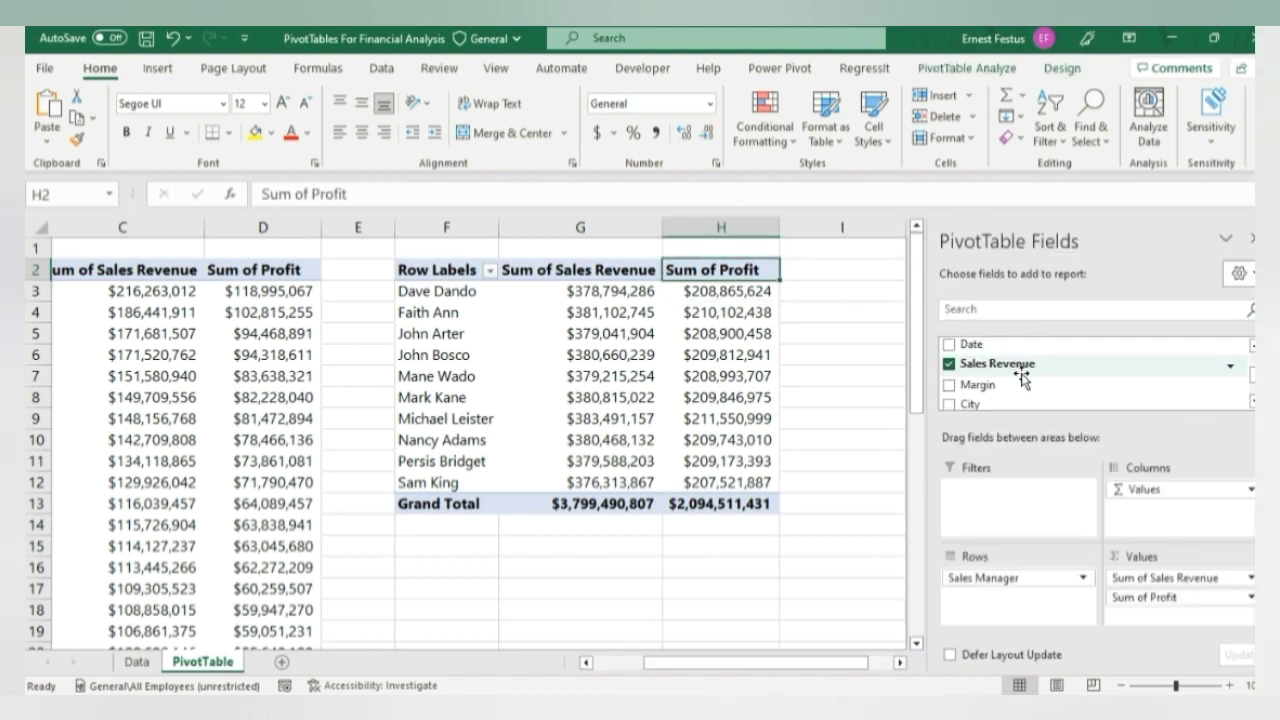
{"action": "scroll", "coordinate": [1020, 372], "scroll_direction": "up", "scroll_amount": 2}
{"action": "scroll", "coordinate": [1037, 360], "scroll_direction": "up", "scroll_amount": 1}
{"action": "scroll", "coordinate": [1036, 362], "scroll_direction": "down", "scroll_amount": 5}
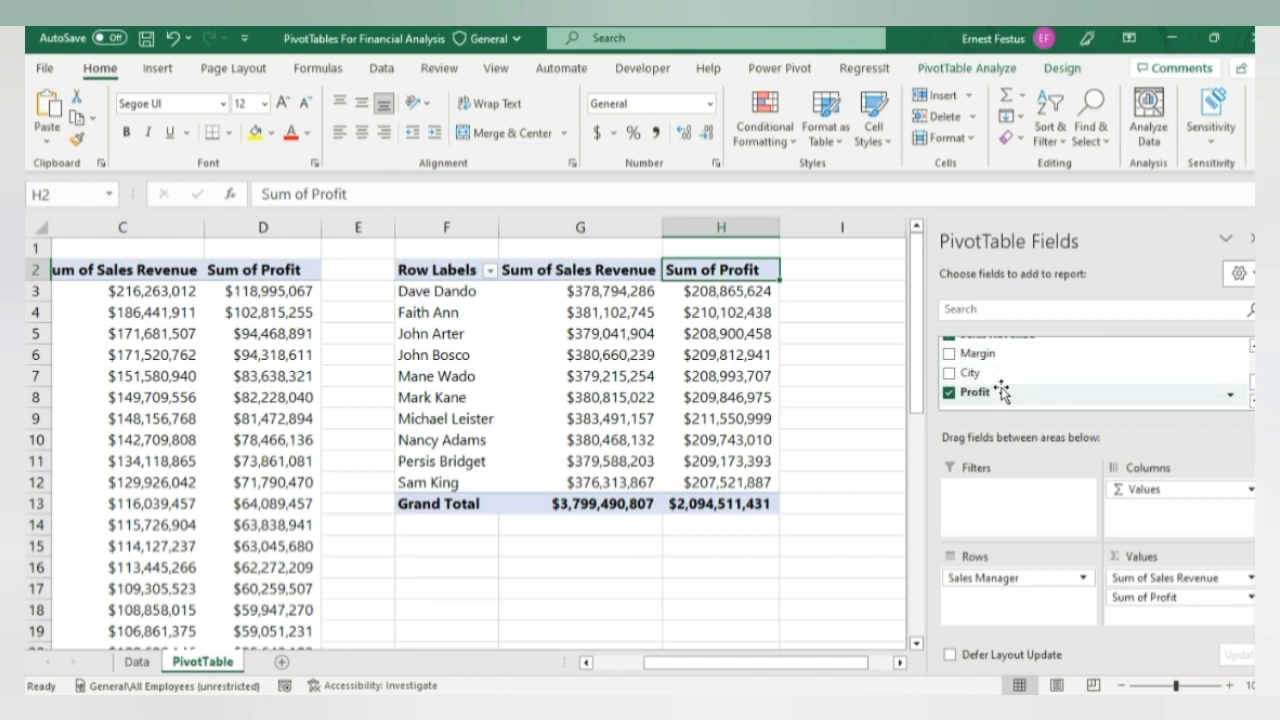
{"action": "left_click_drag", "start_coordinate": [991, 393], "coordinate": [1137, 601]}
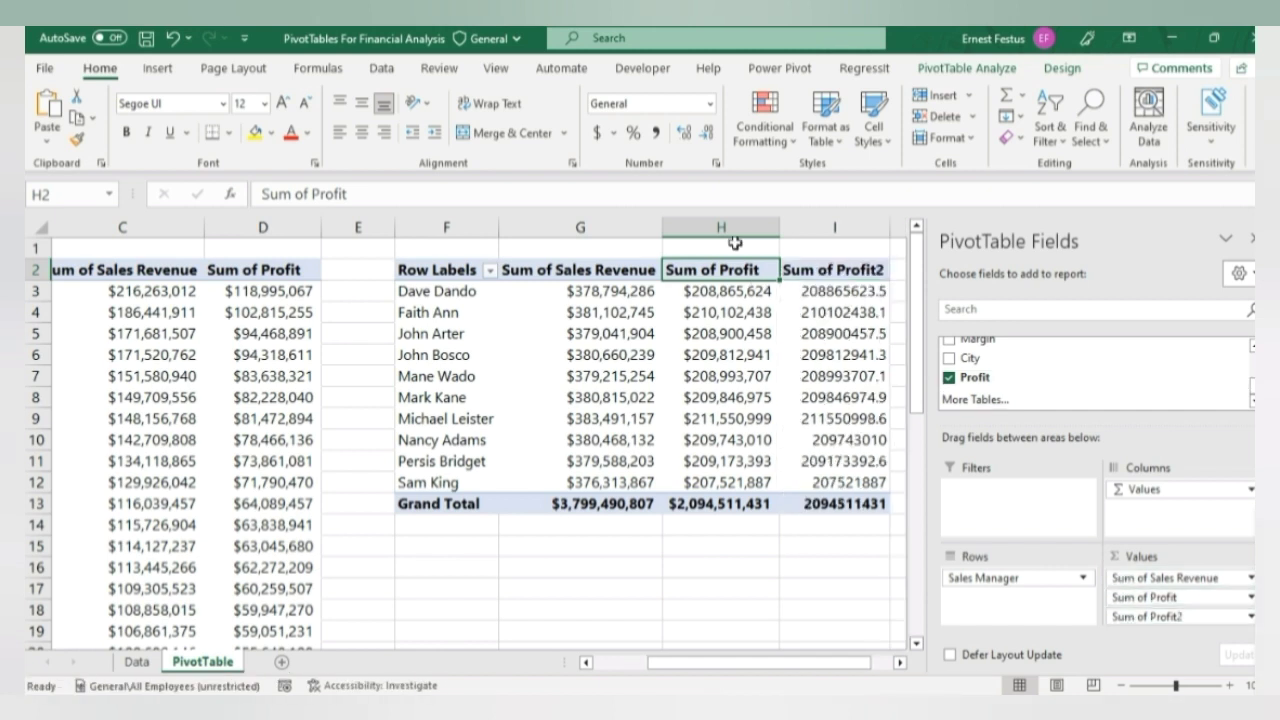
- Show Sum of Profit2 in the sales manager PivotTable as % of Grand Total
{"action": "right_click", "coordinate": [833, 334]}
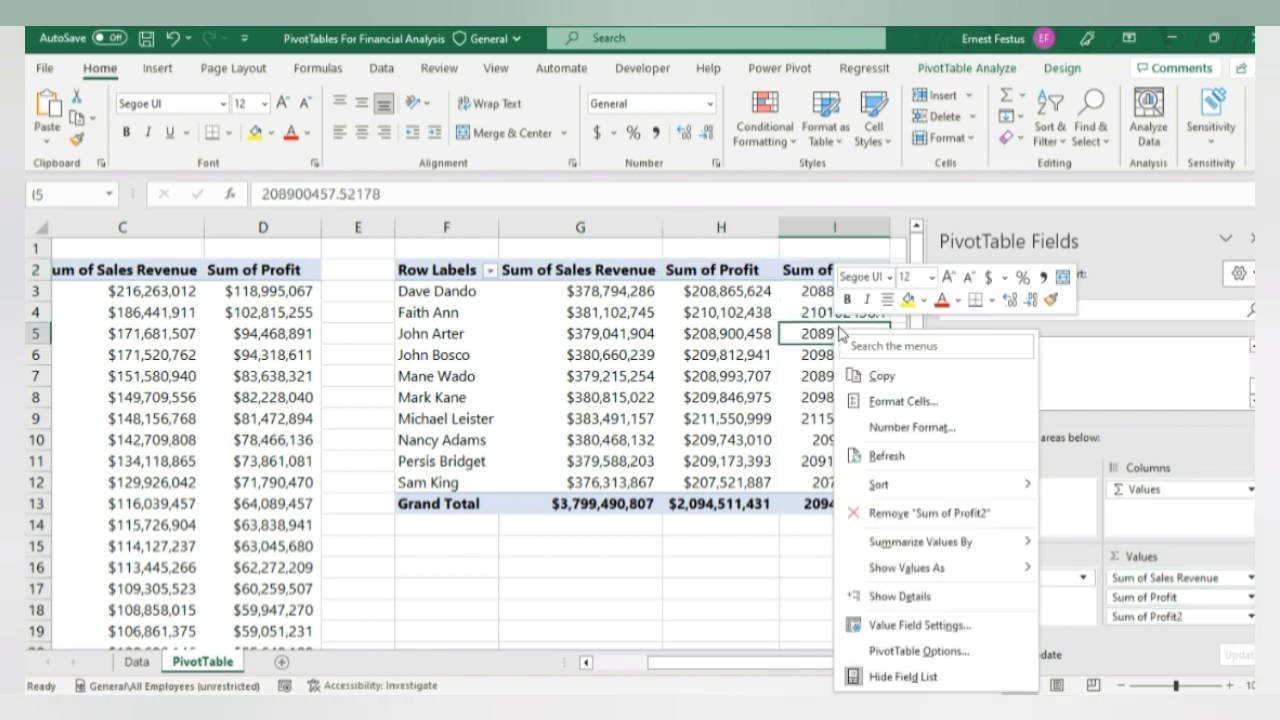
{"action": "mouse_move", "coordinate": [922, 575]}
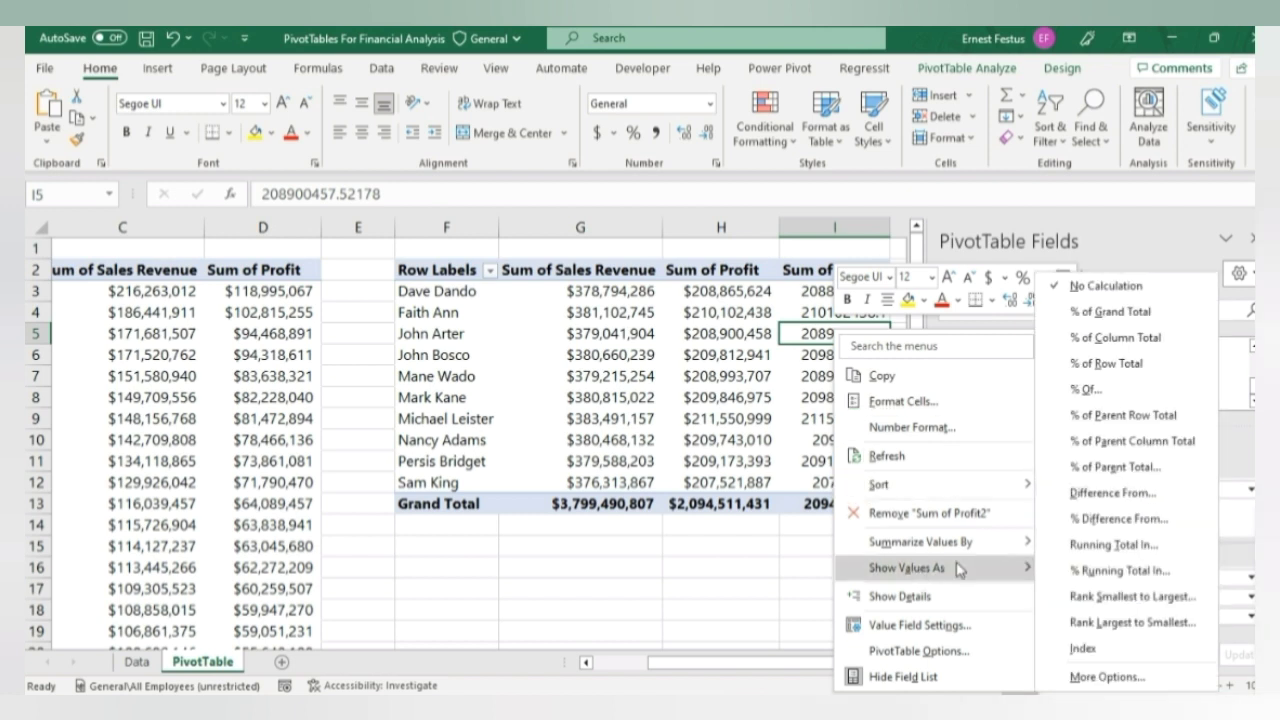
{"action": "left_click", "coordinate": [1113, 313]}
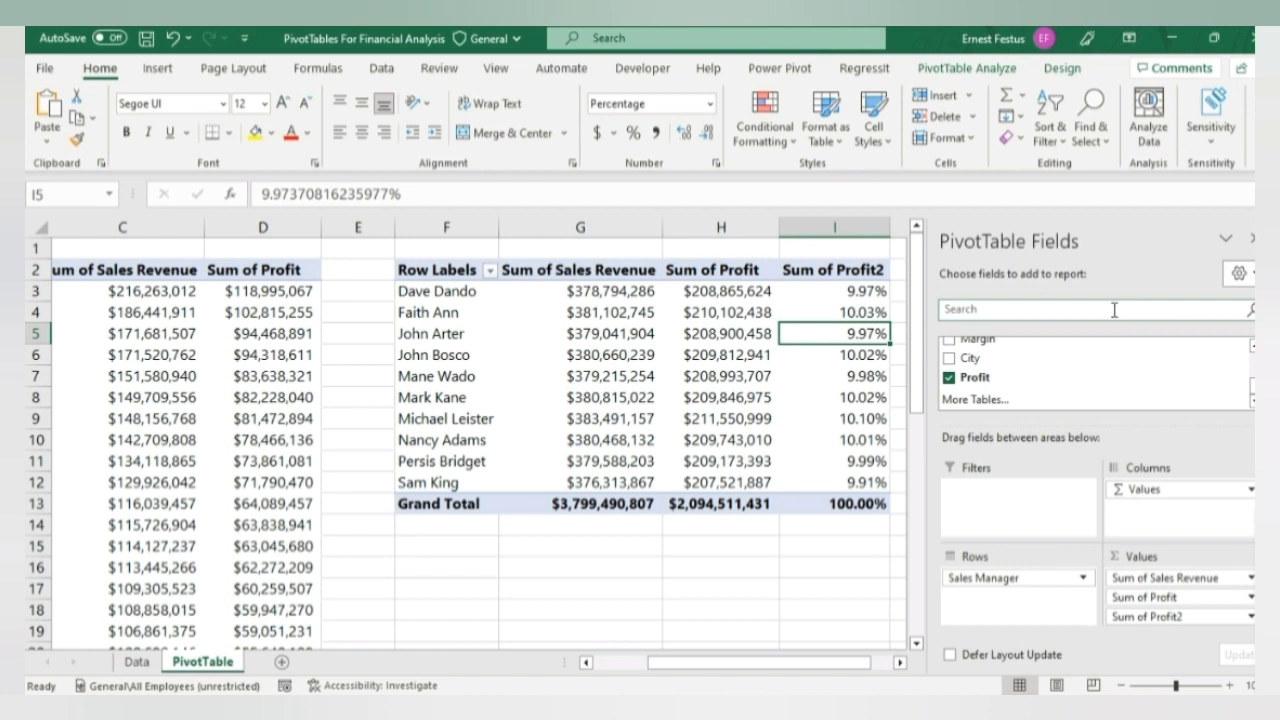
- Sort the sales manager PivotTable by Sum of Profit2 from largest to smallest
{"action": "right_click", "coordinate": [852, 291]}
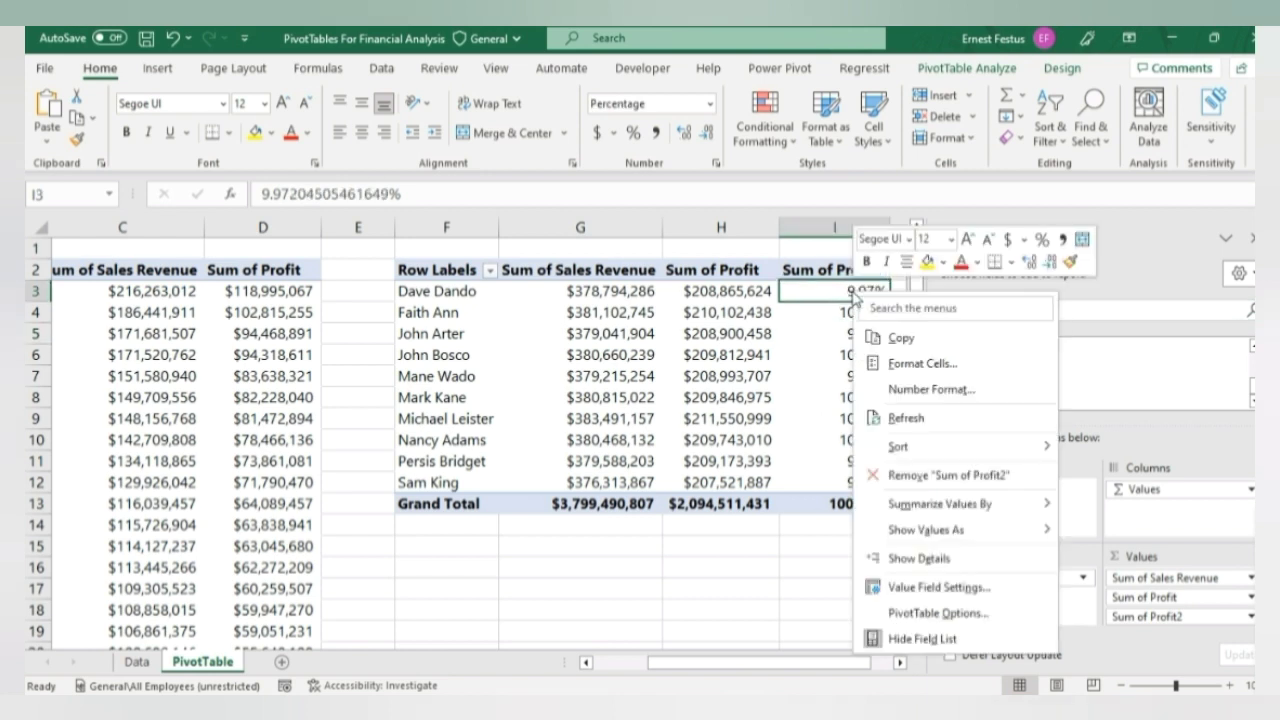
{"action": "mouse_move", "coordinate": [929, 446]}
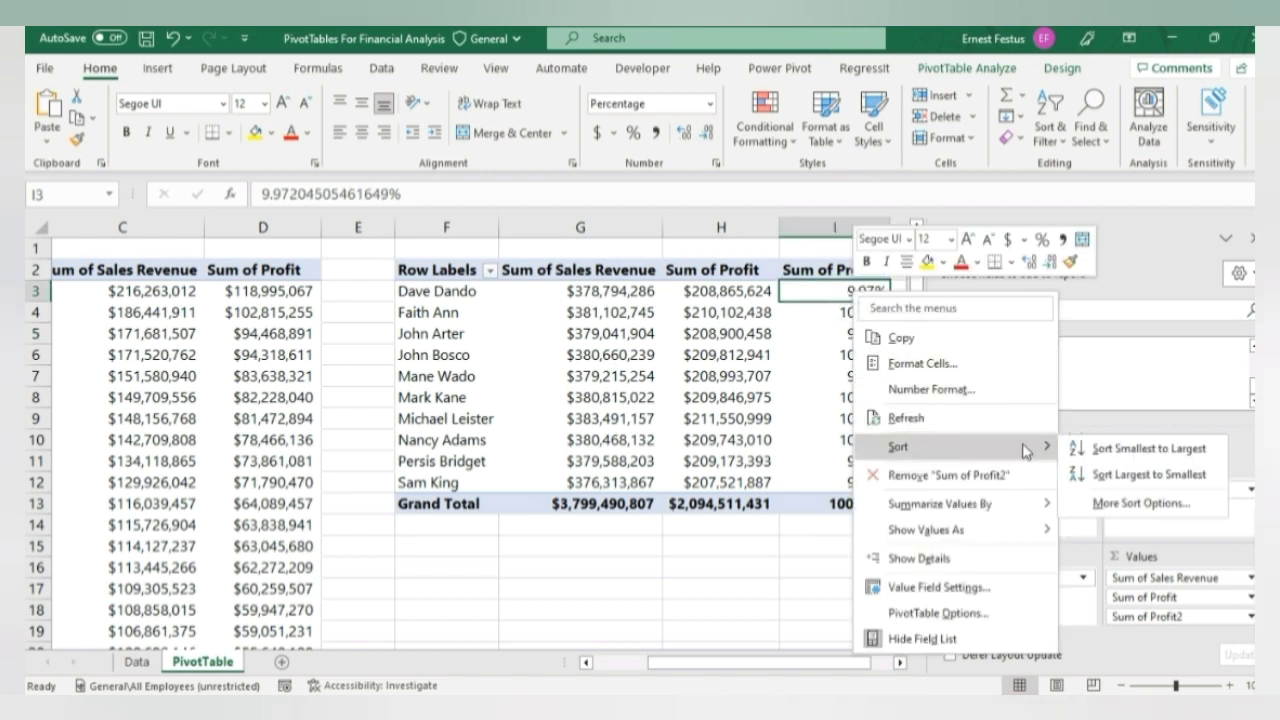
{"action": "left_click", "coordinate": [1135, 473]}
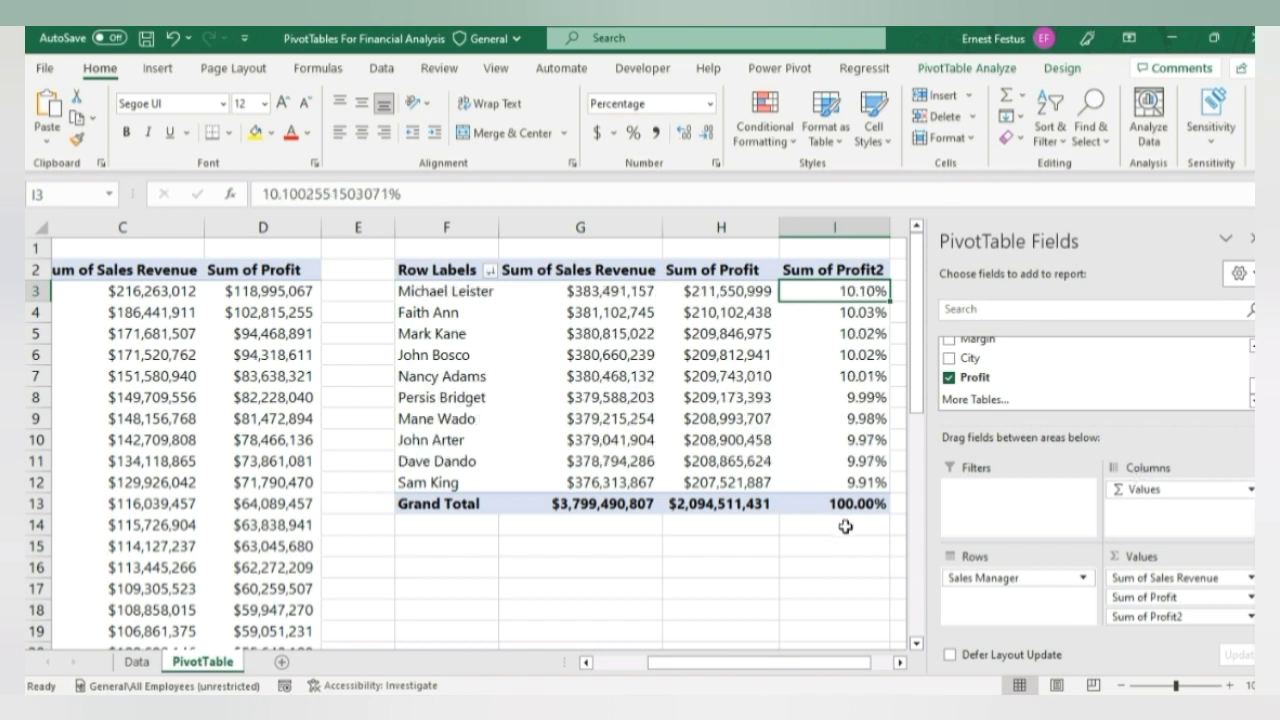
- Examine each sales manager's share of total profit in the Sum of Profit2 column and look through the field list
{"action": "left_click_drag", "start_coordinate": [698, 668], "coordinate": [718, 668]}
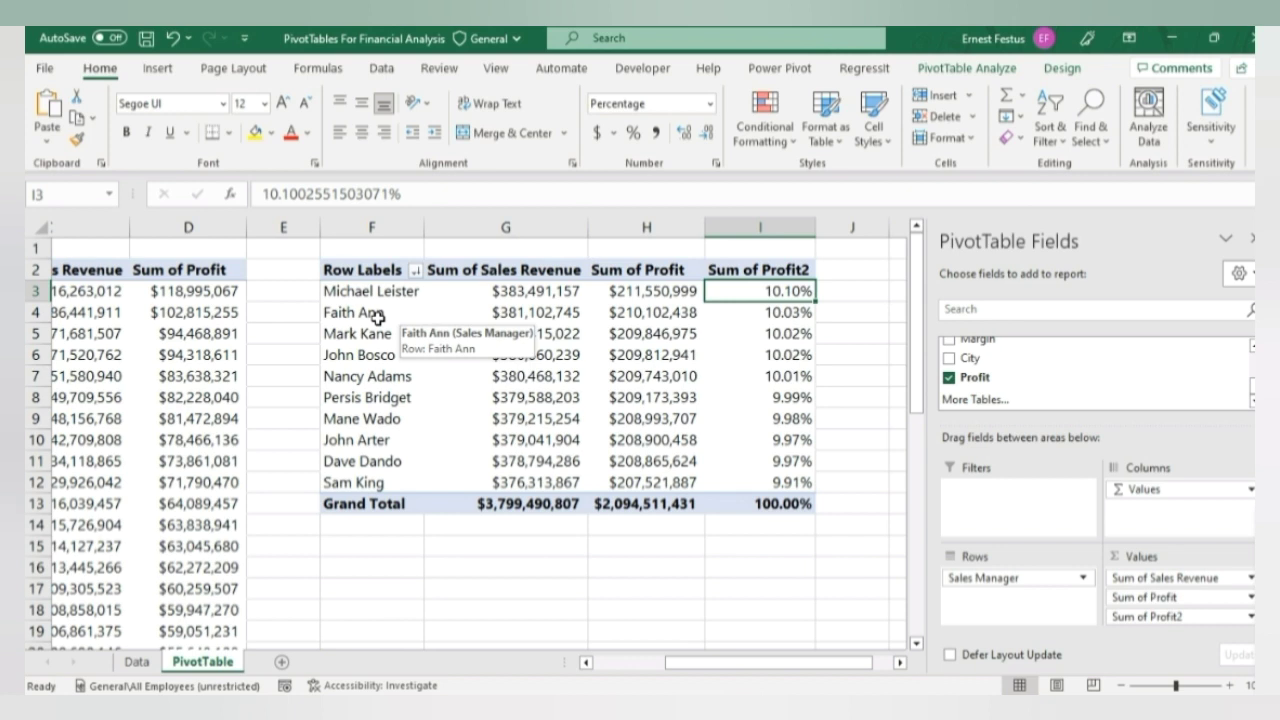
{"action": "left_click", "coordinate": [778, 314]}
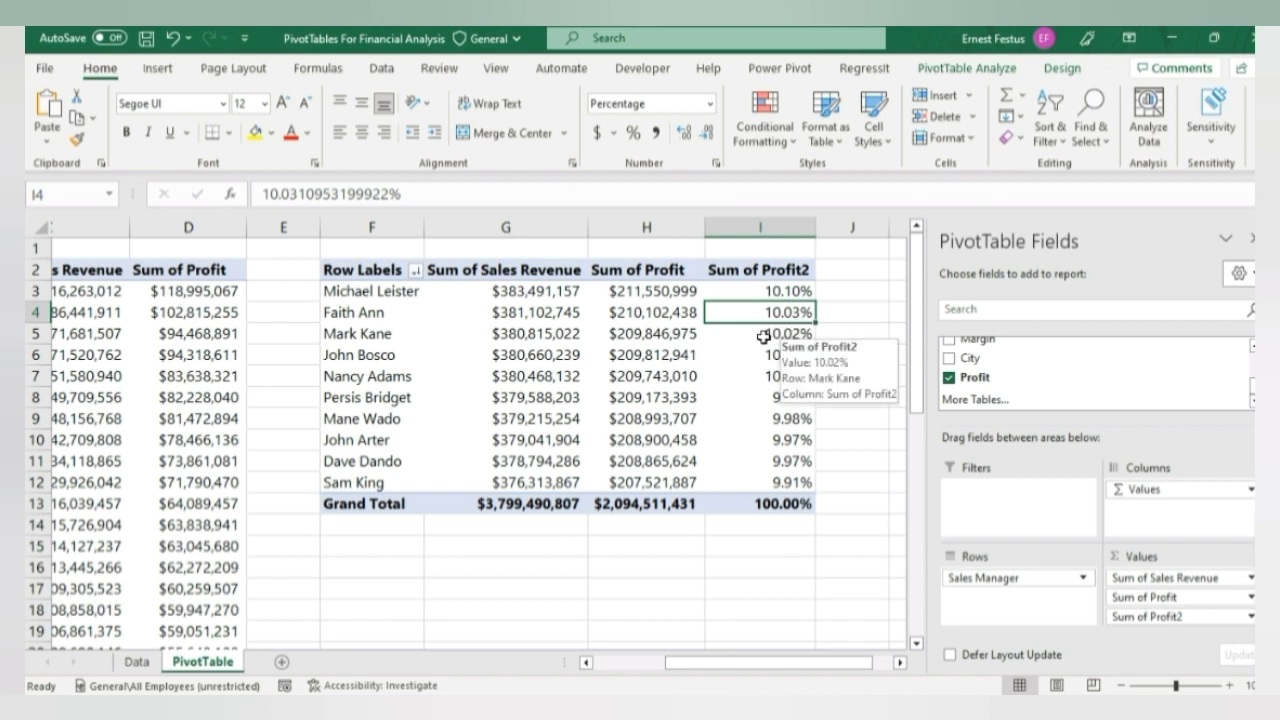
{"action": "left_click", "coordinate": [778, 335]}
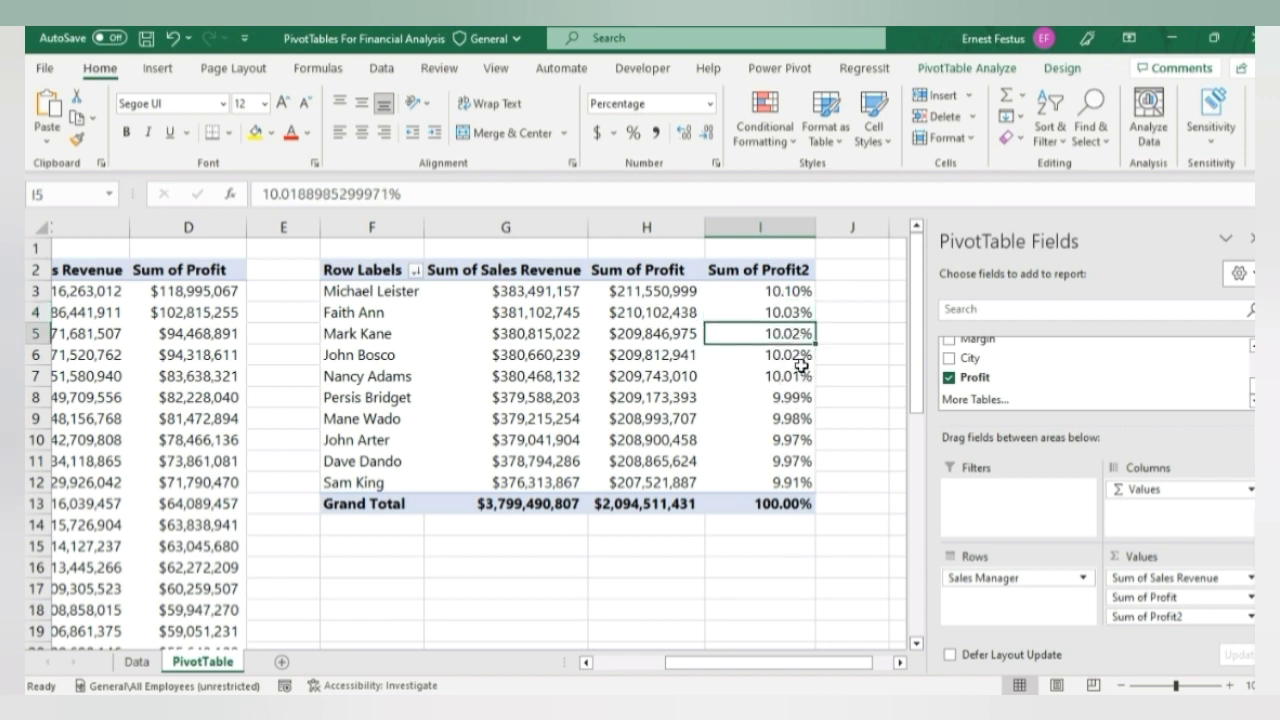
{"action": "left_click", "coordinate": [797, 355]}
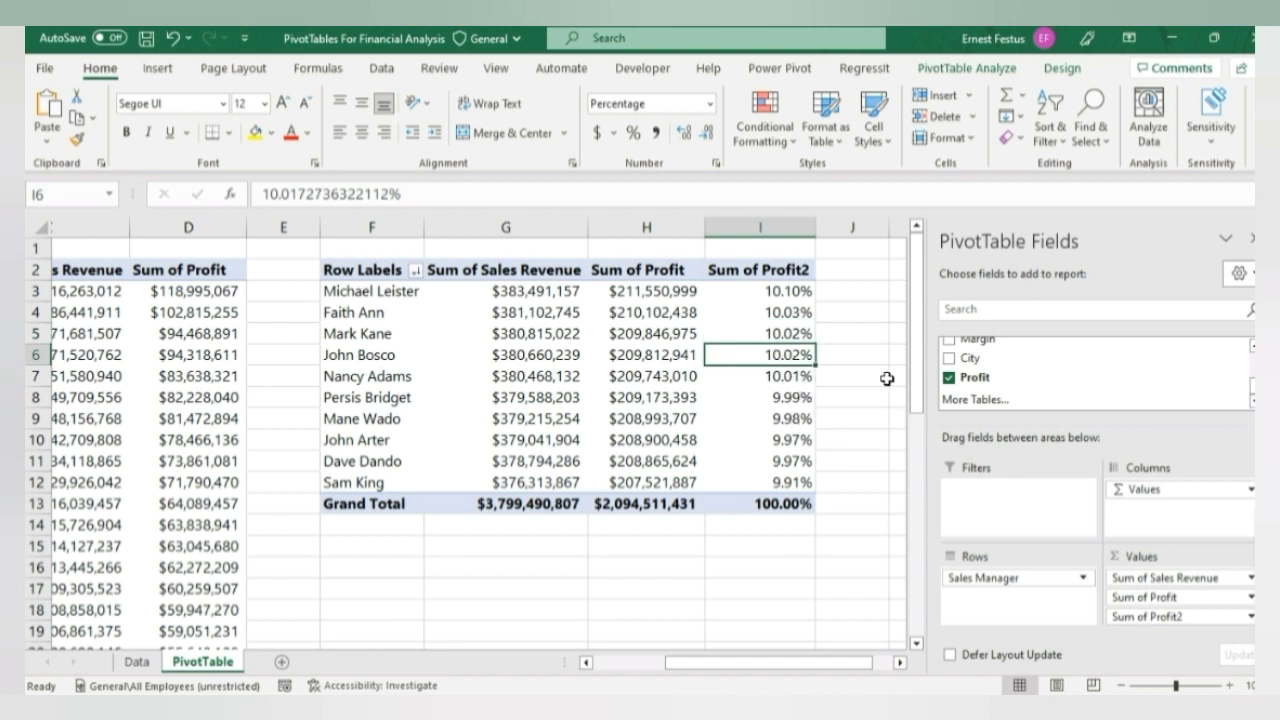
{"action": "left_click", "coordinate": [779, 400]}
{"action": "left_click", "coordinate": [750, 463]}
{"action": "left_click", "coordinate": [757, 440]}
{"action": "left_click", "coordinate": [757, 418]}
{"action": "left_click", "coordinate": [757, 355]}
{"action": "left_click", "coordinate": [757, 312]}
{"action": "left_click", "coordinate": [785, 293]}
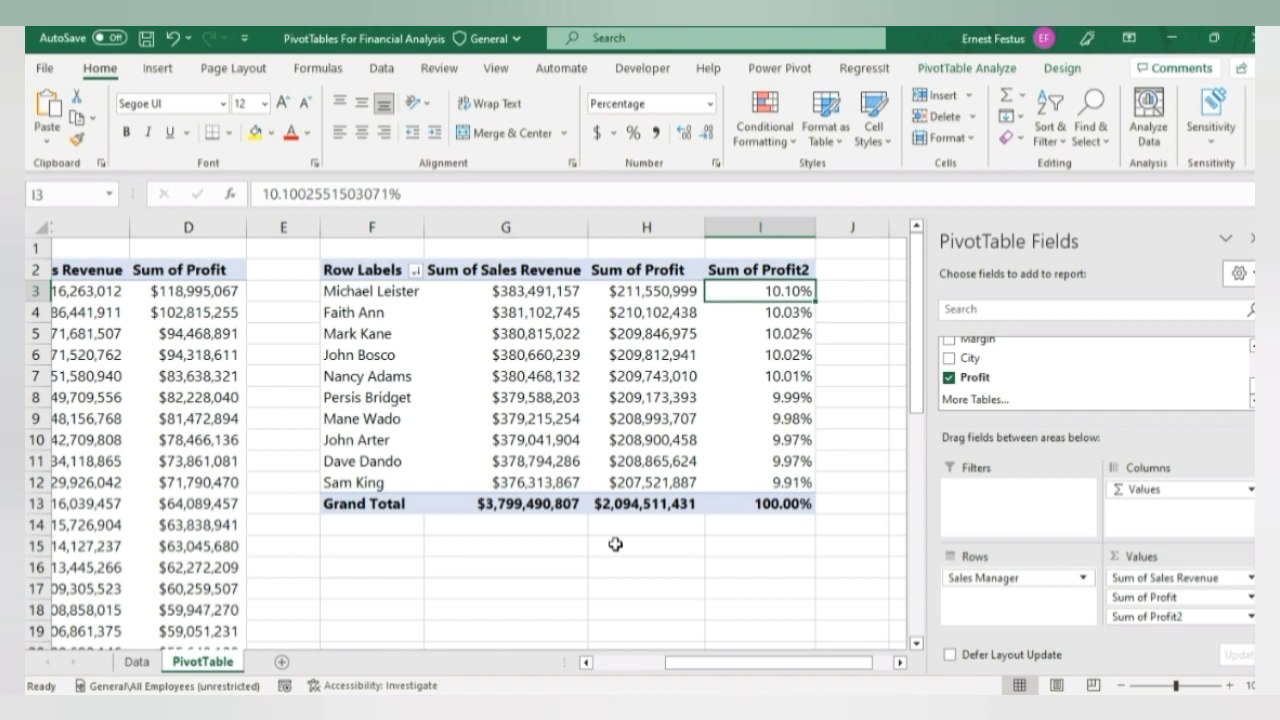
{"action": "left_click_drag", "start_coordinate": [717, 664], "coordinate": [749, 665]}
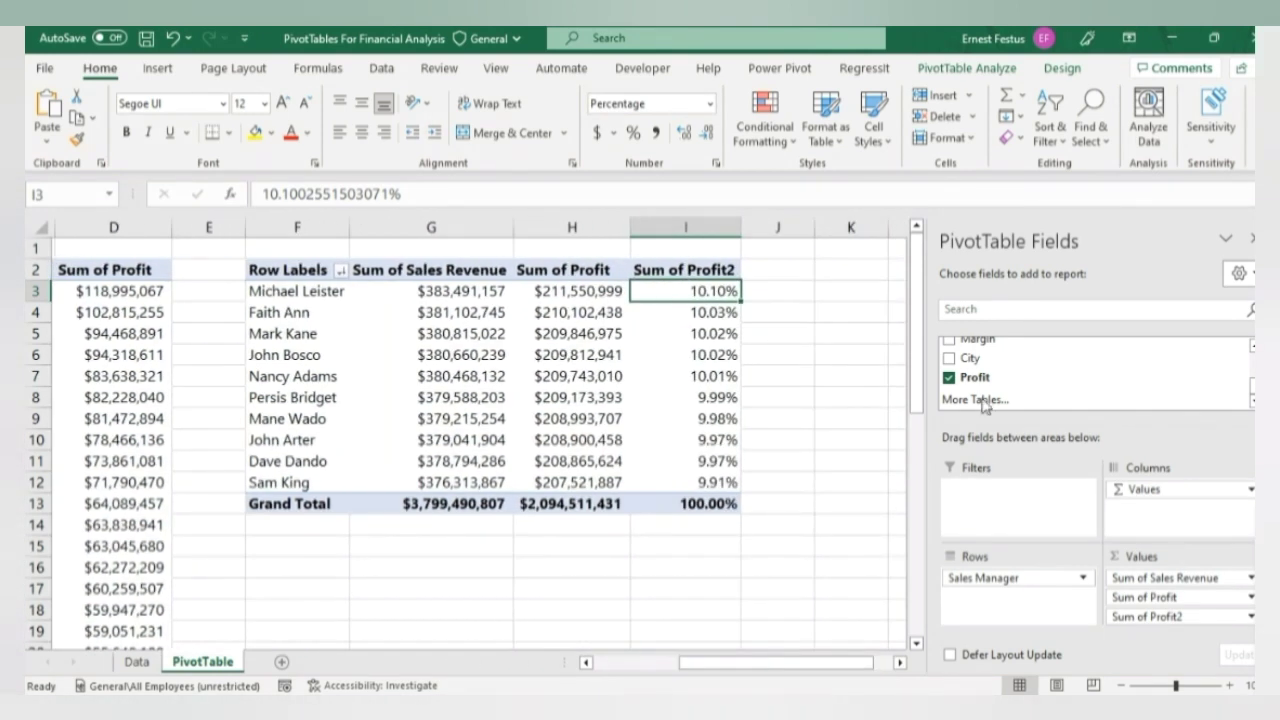
{"action": "scroll", "coordinate": [1005, 380], "scroll_direction": "up", "scroll_amount": 5}
{"action": "scroll", "coordinate": [1005, 380], "scroll_direction": "down", "scroll_amount": 5}
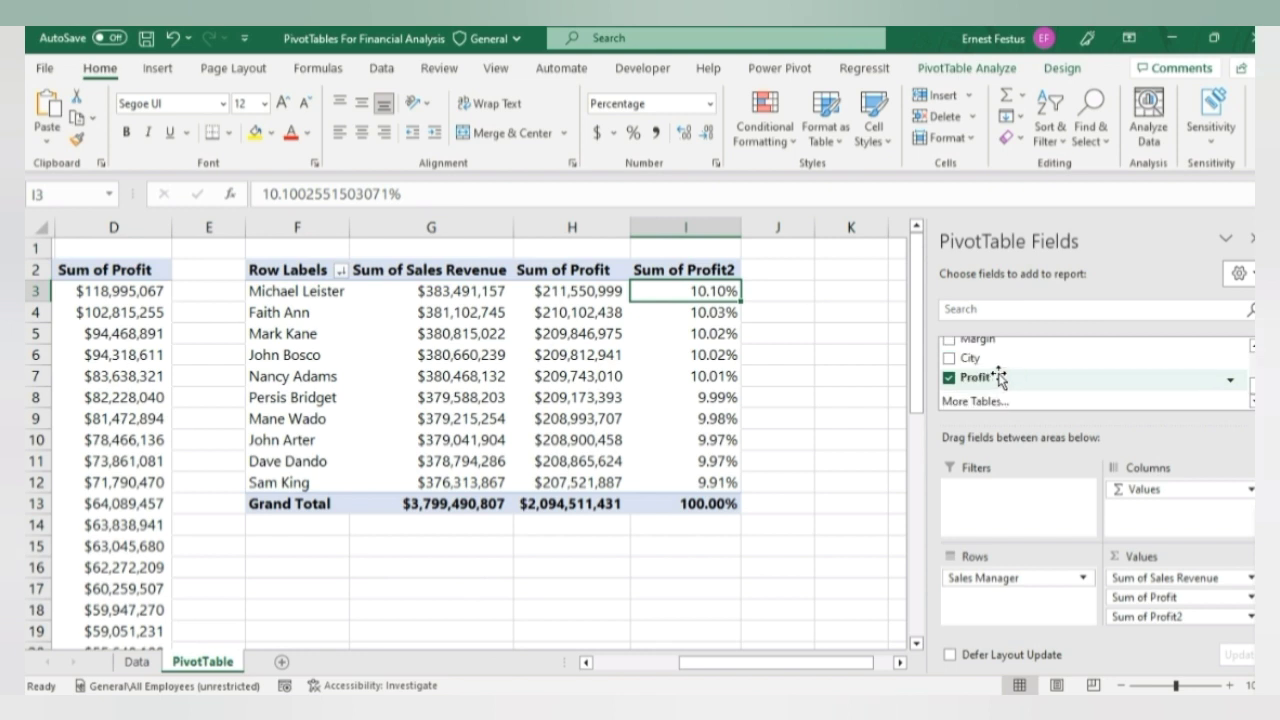
- Copy the whole sales manager PivotTable (F2:I13) and paste the copy at cell F17
{"action": "left_click", "coordinate": [343, 562]}
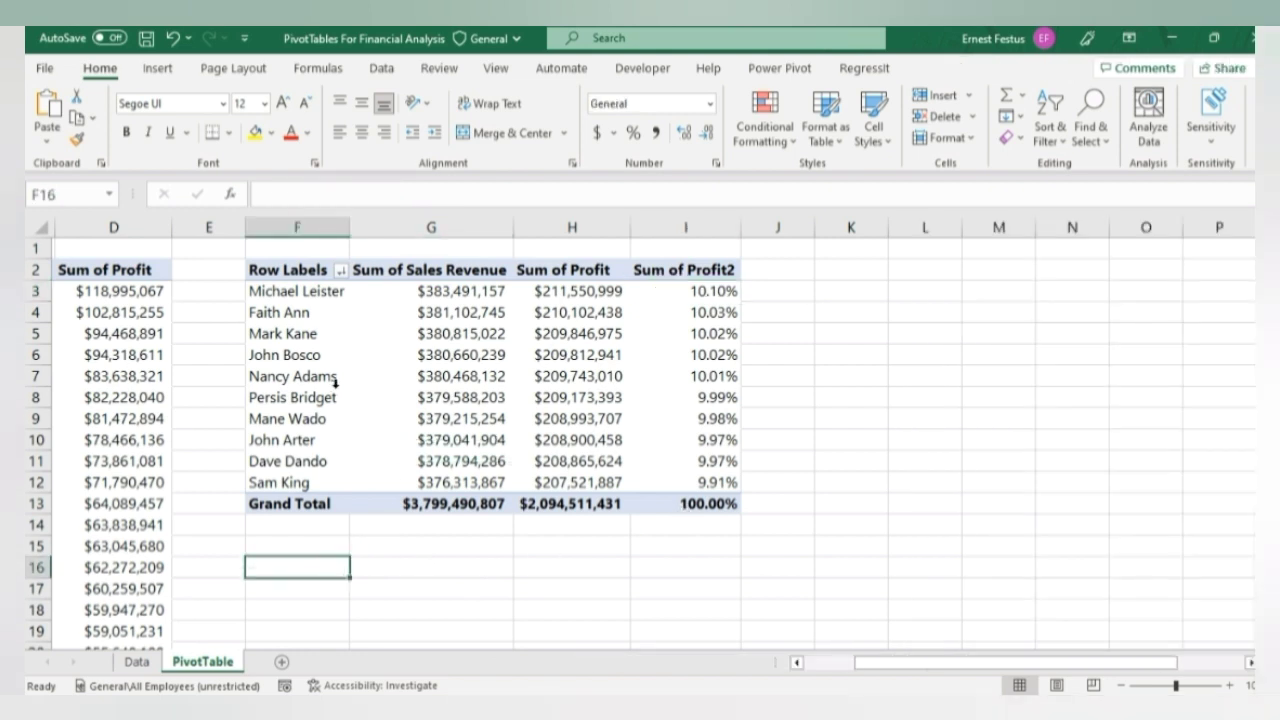
{"action": "left_click", "coordinate": [343, 357]}
{"action": "left_click", "coordinate": [290, 269]}
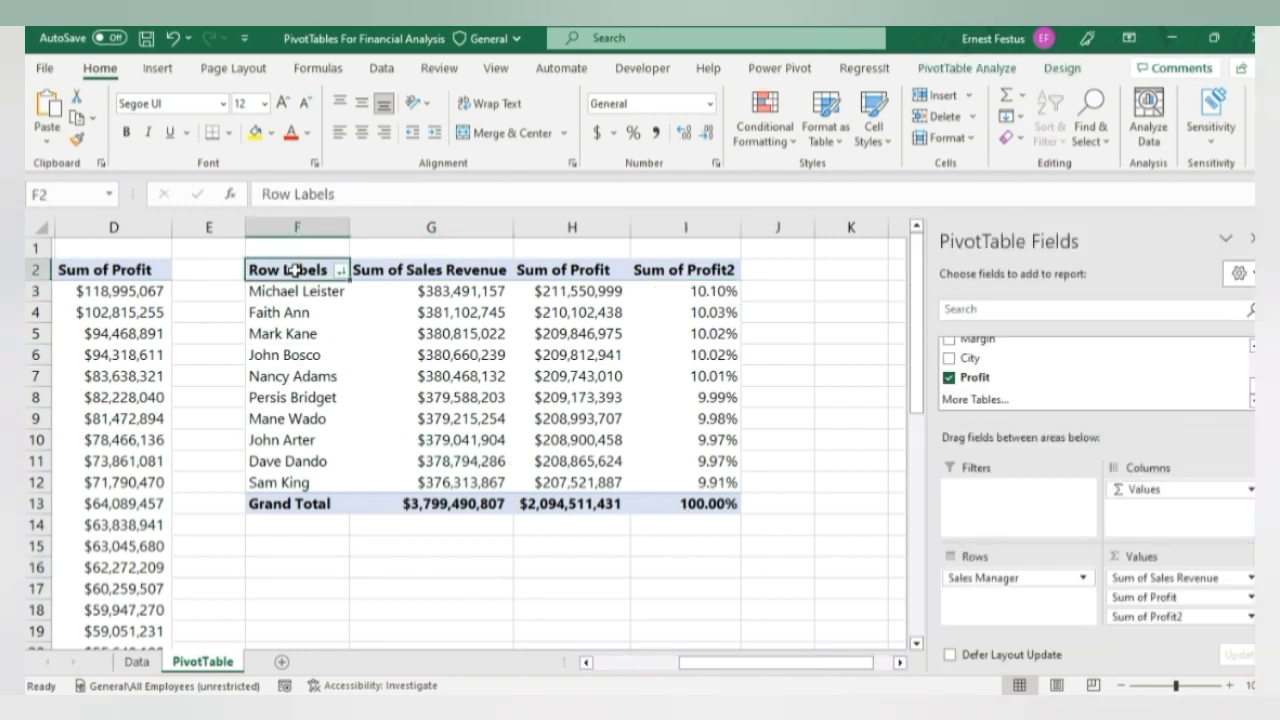
{"action": "left_click_drag", "start_coordinate": [290, 266], "coordinate": [733, 500]}
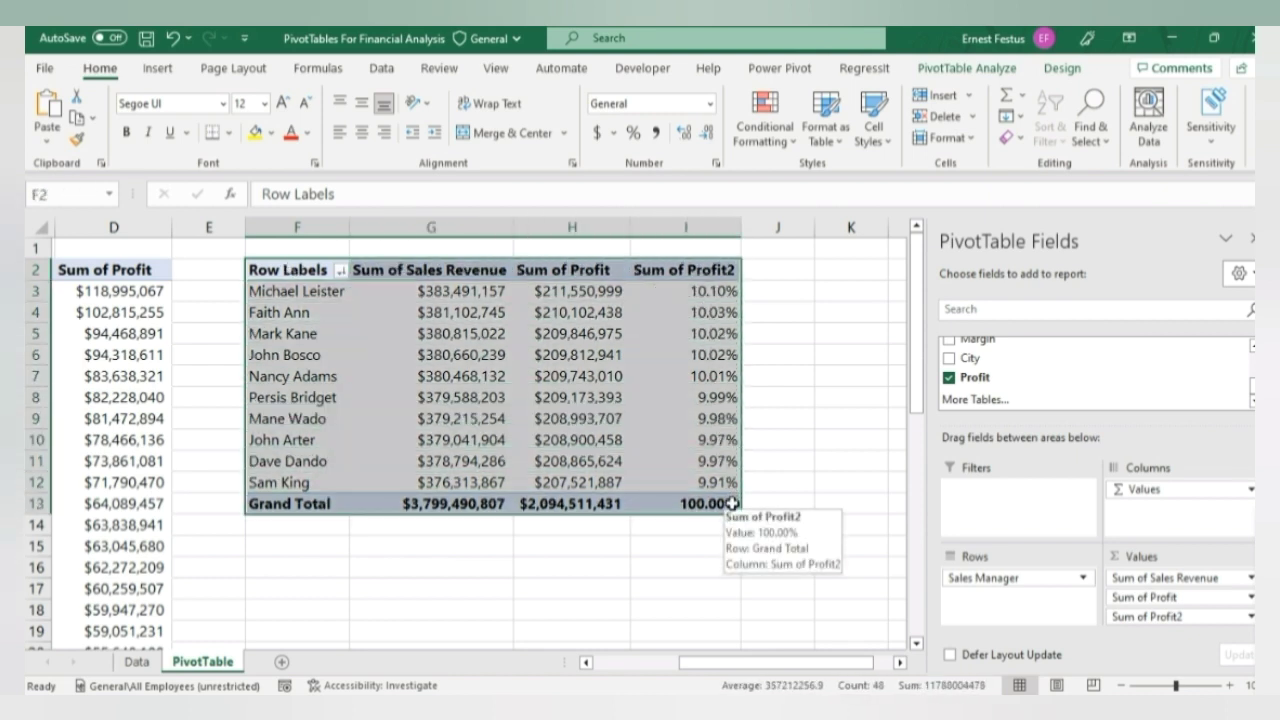
{"action": "key", "text": "ctrl+c"}
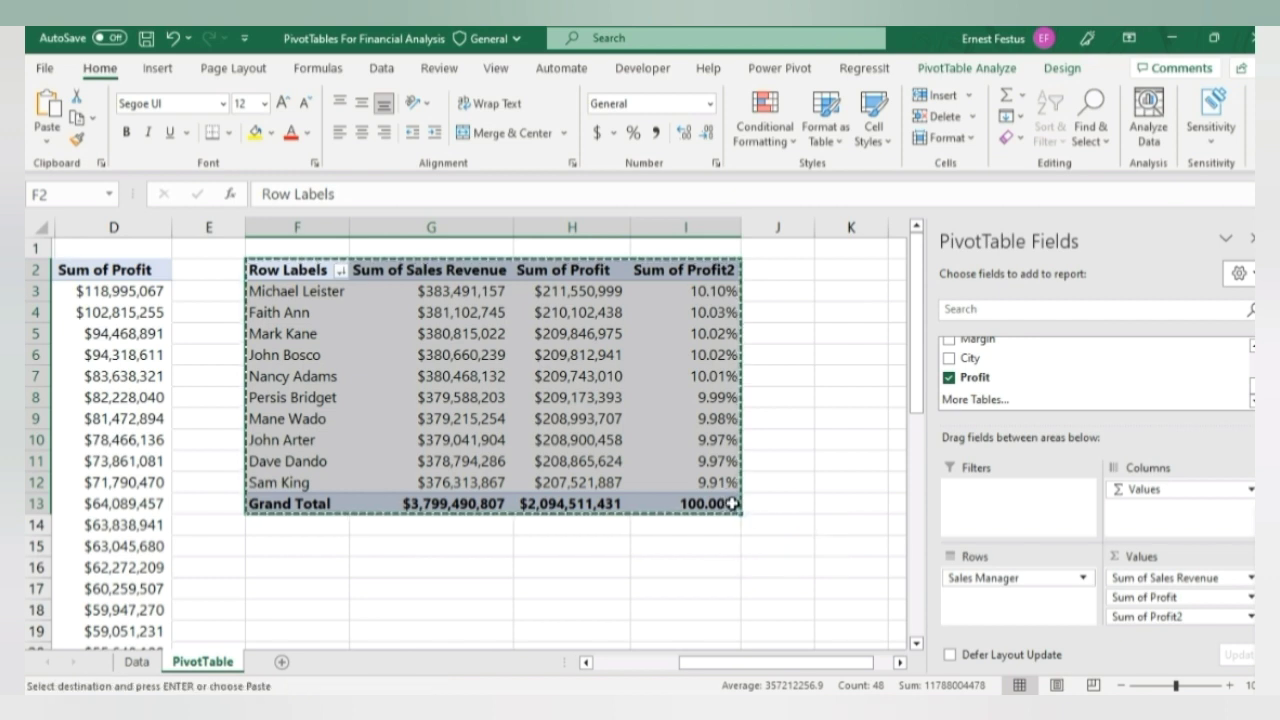
{"action": "scroll", "coordinate": [291, 575], "scroll_direction": "down", "scroll_amount": 2}
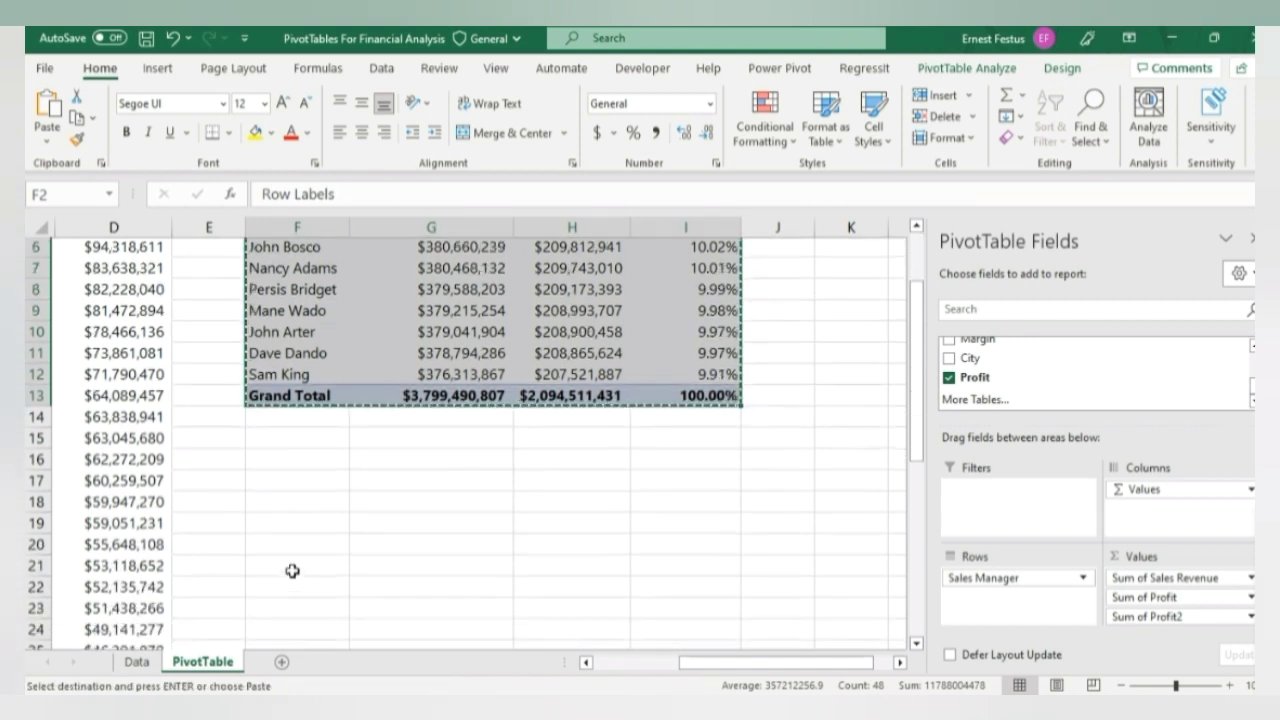
{"action": "left_click", "coordinate": [291, 462]}
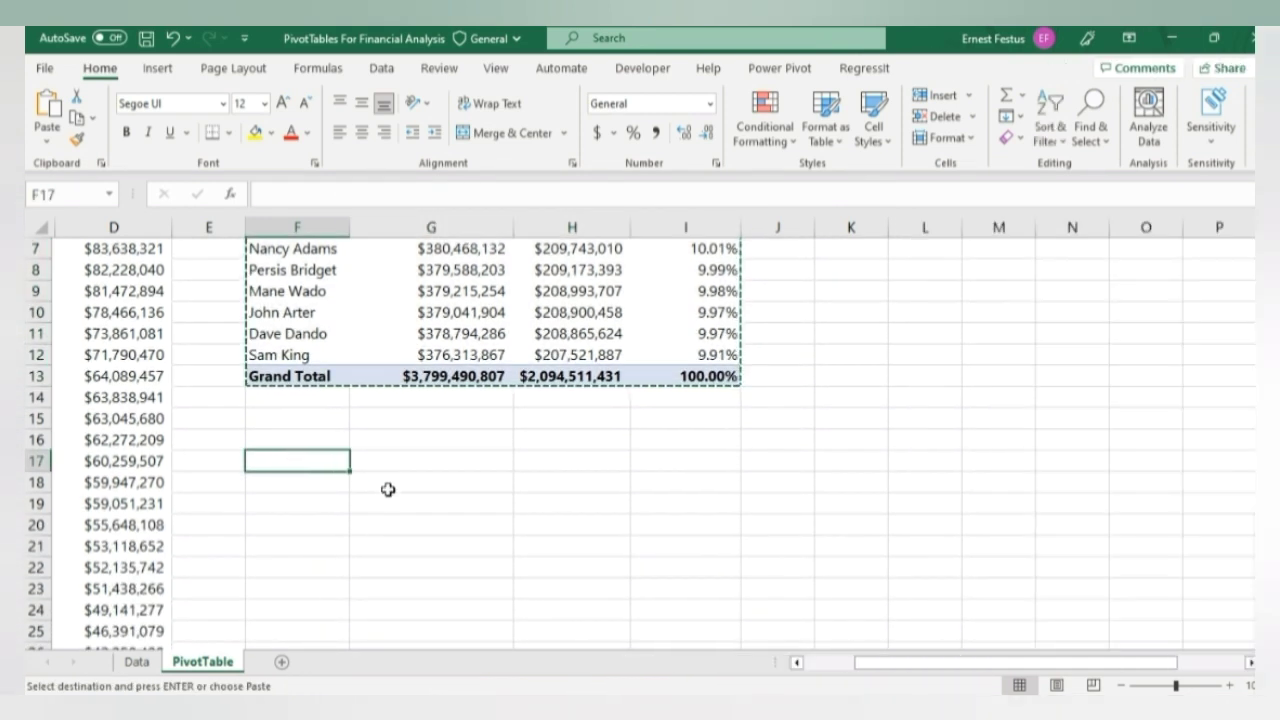
{"action": "key", "text": "ctrl+v"}
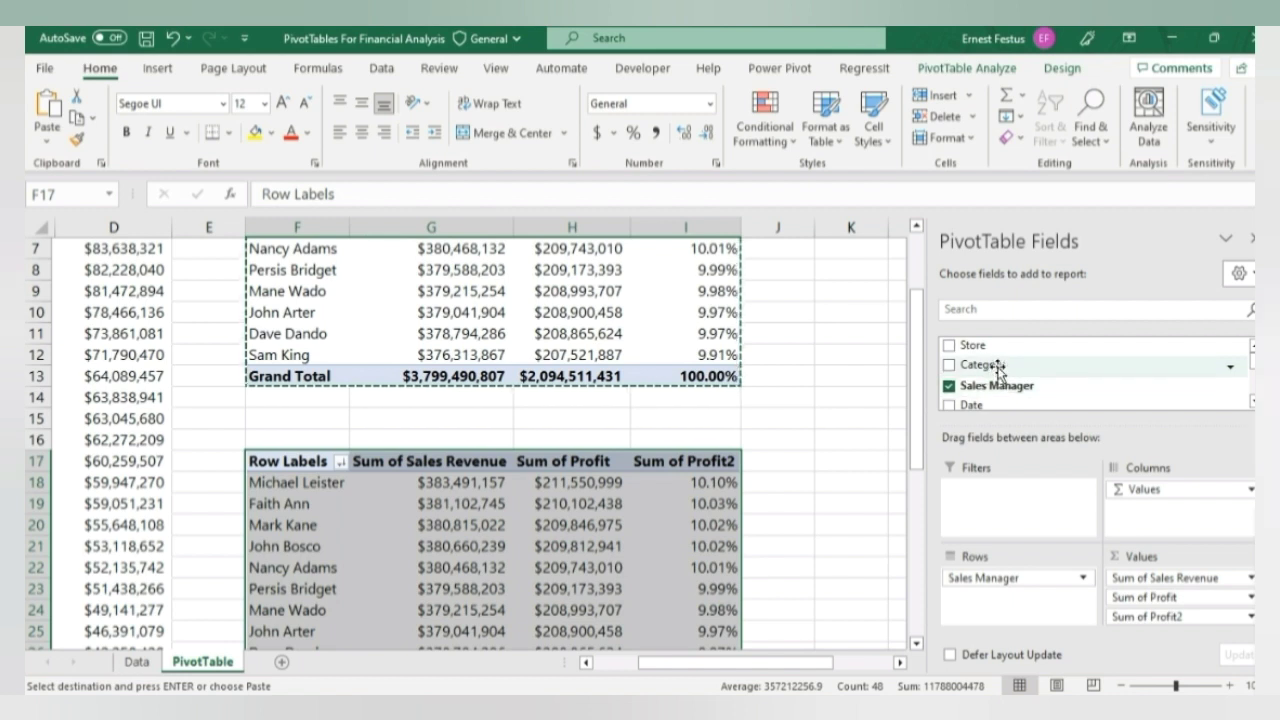
- Replace Sales Manager with City as the row field of the PivotTable at F17
{"action": "left_click_drag", "start_coordinate": [1003, 388], "coordinate": [868, 383]}
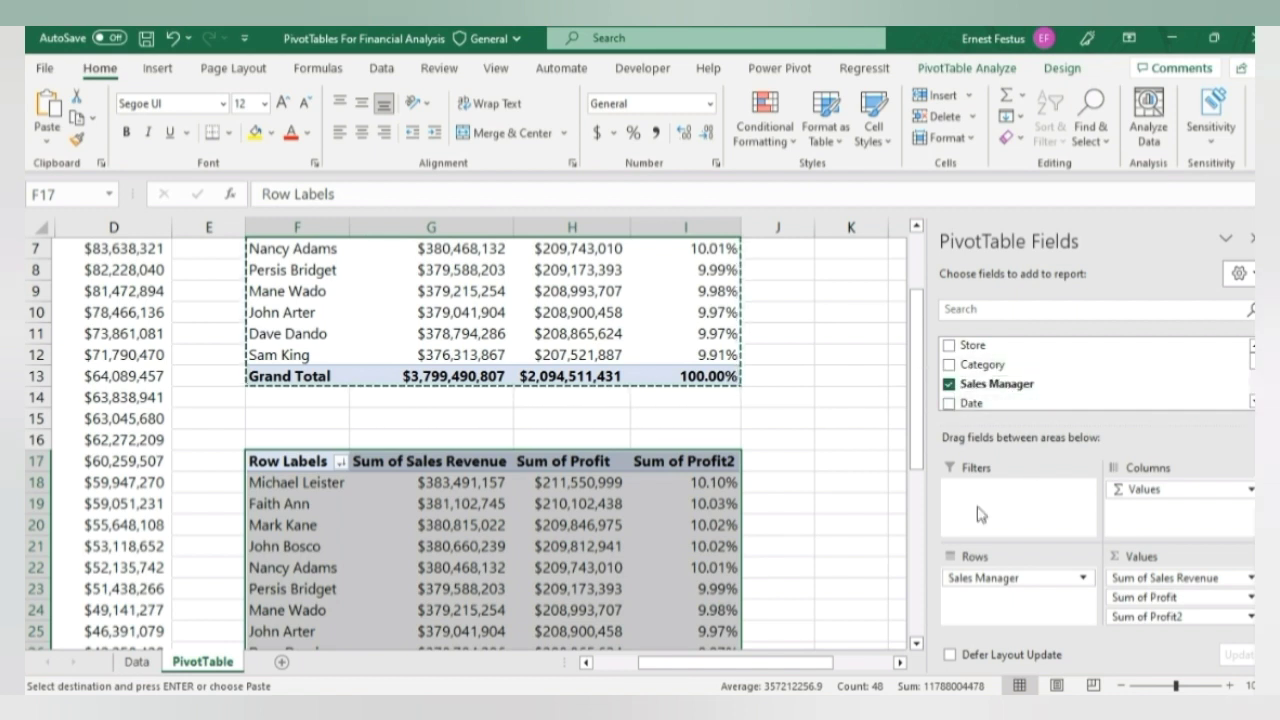
{"action": "left_click_drag", "start_coordinate": [986, 577], "coordinate": [871, 560]}
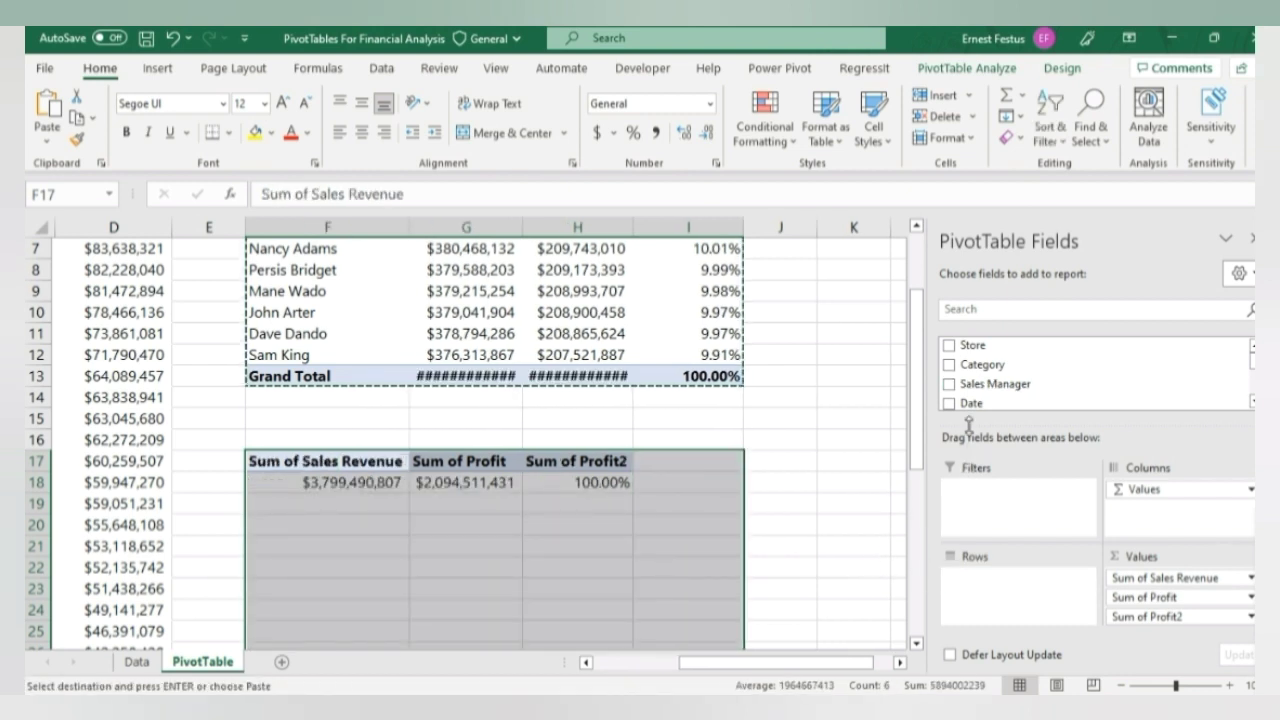
{"action": "scroll", "coordinate": [980, 372], "scroll_direction": "down", "scroll_amount": 2}
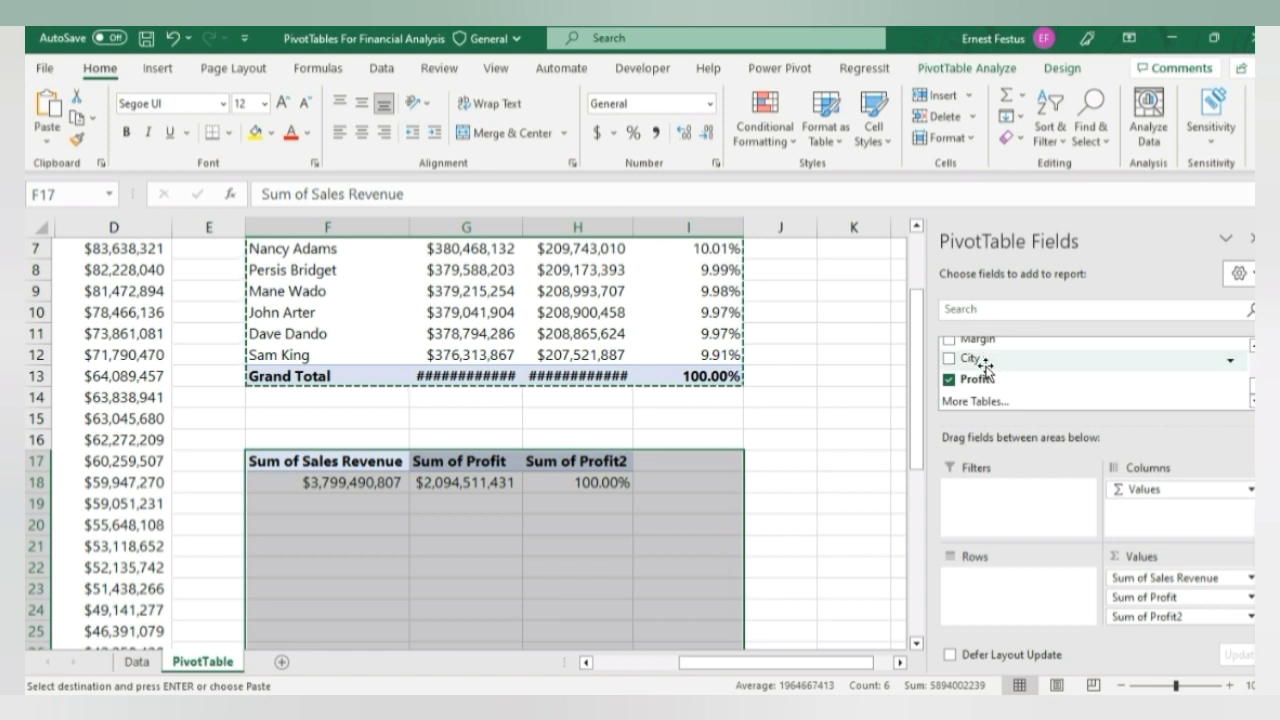
{"action": "left_click_drag", "start_coordinate": [982, 360], "coordinate": [979, 573]}
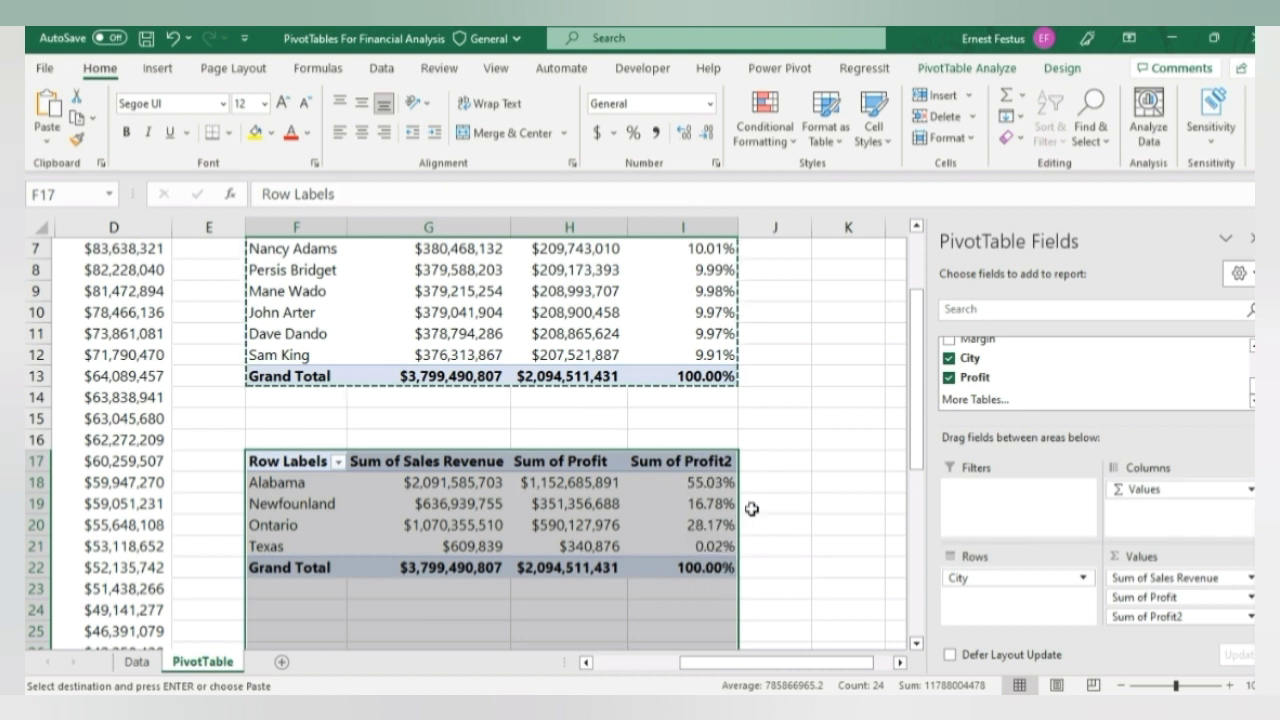
{"action": "left_click", "coordinate": [800, 482]}
{"action": "left_click", "coordinate": [573, 506]}
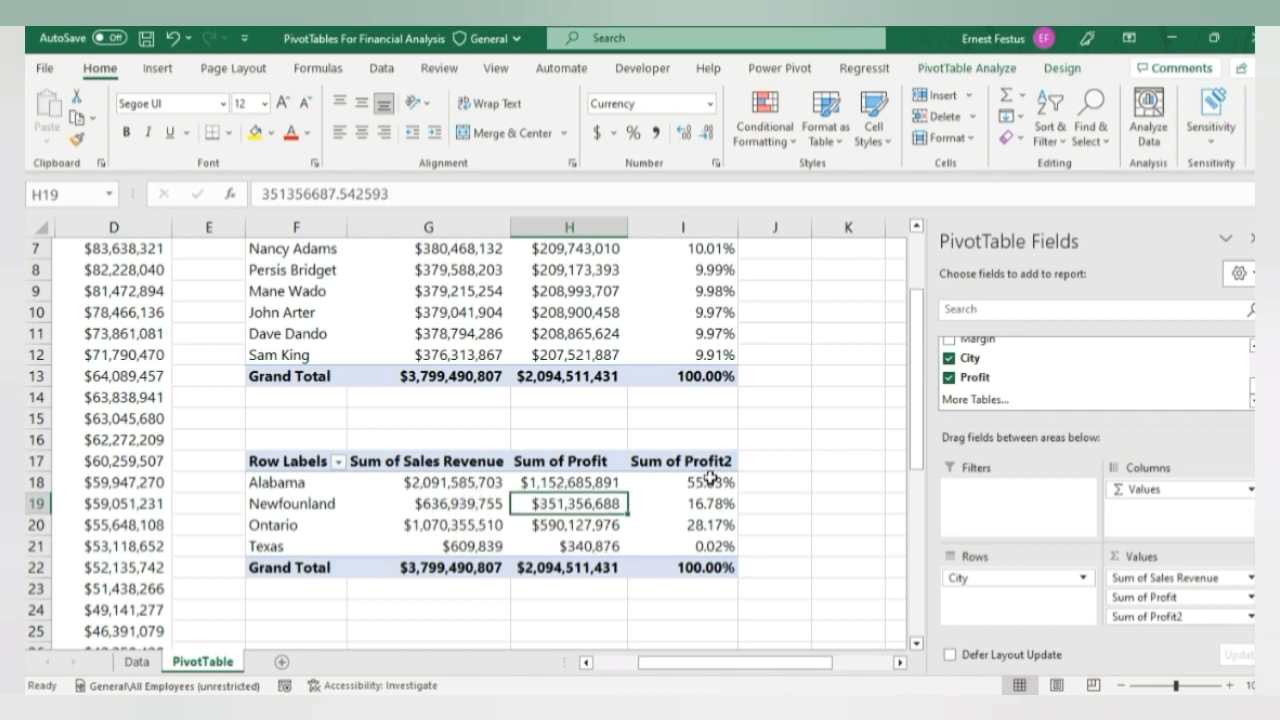
- Add the Sales Revenue field a second time to the city PivotTable's values, below Sum of Profit2
{"action": "mouse_move", "coordinate": [698, 482]}
{"action": "scroll", "coordinate": [1030, 382], "scroll_direction": "up", "scroll_amount": 3}
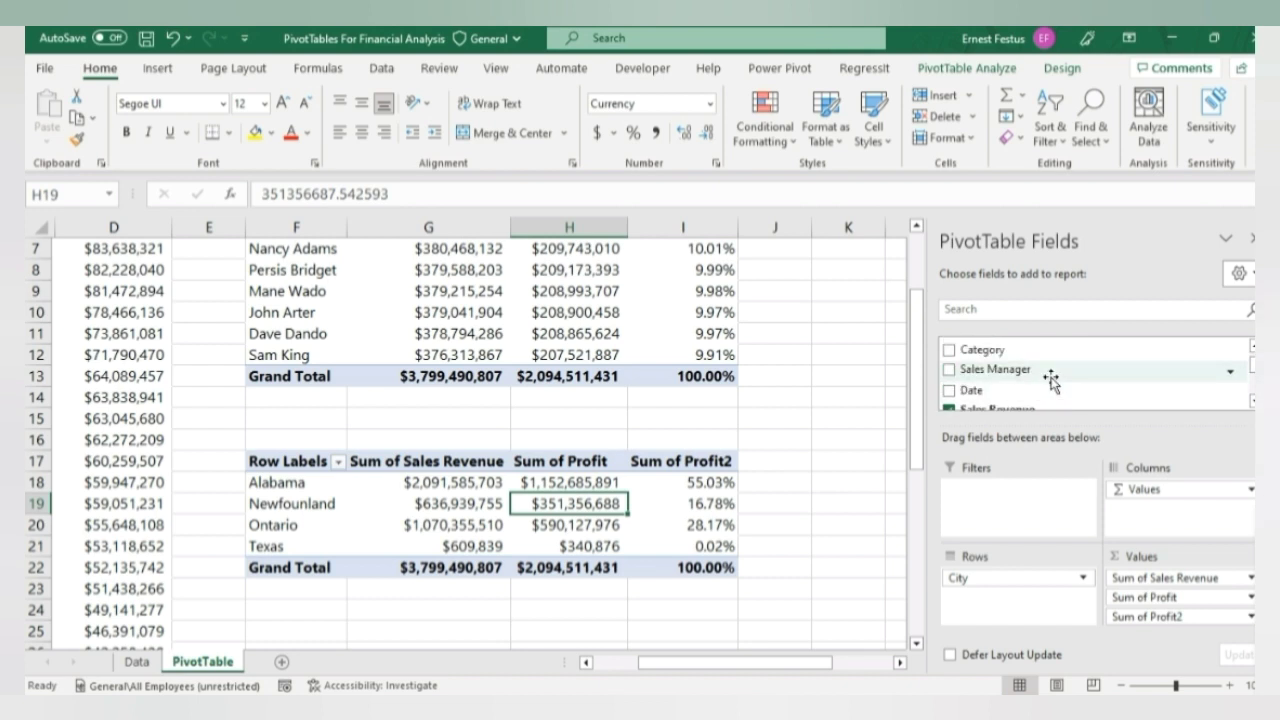
{"action": "scroll", "coordinate": [1052, 373], "scroll_direction": "down", "scroll_amount": 3}
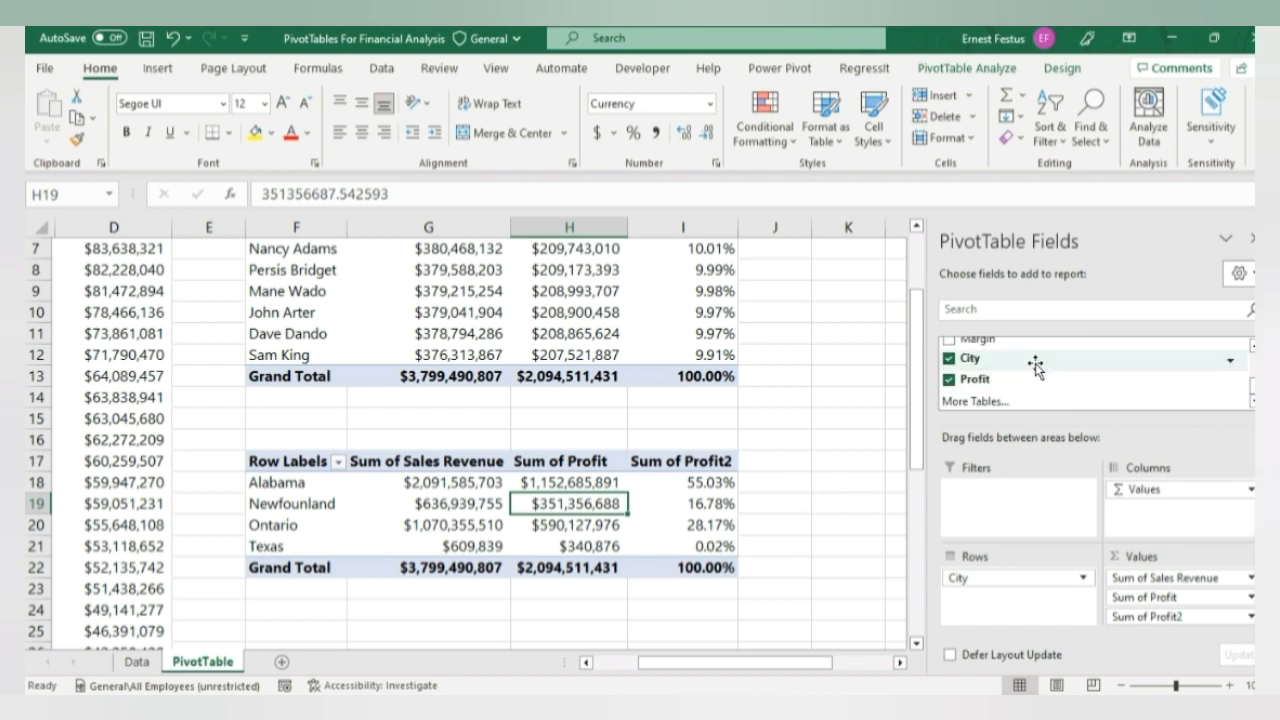
{"action": "scroll", "coordinate": [1027, 367], "scroll_direction": "up", "scroll_amount": 1}
{"action": "left_click_drag", "start_coordinate": [1027, 360], "coordinate": [1138, 628]}
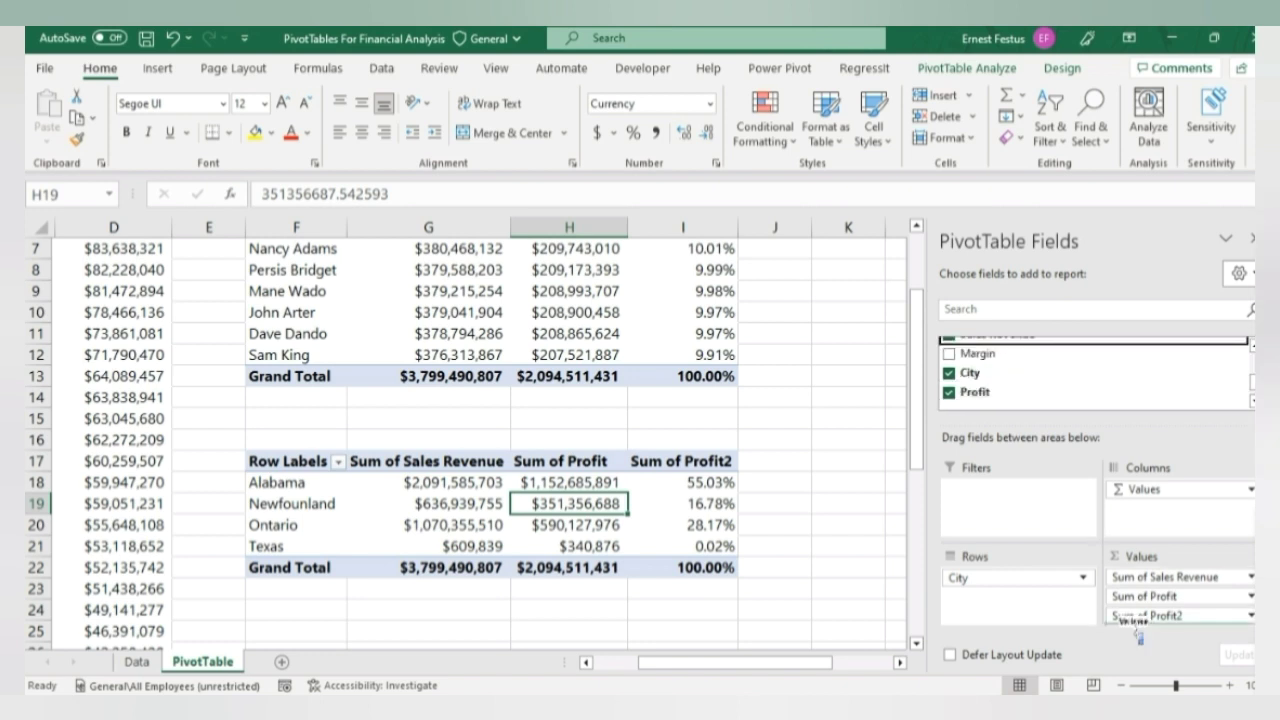
{"action": "left_click_drag", "start_coordinate": [1138, 630], "coordinate": [1138, 628]}
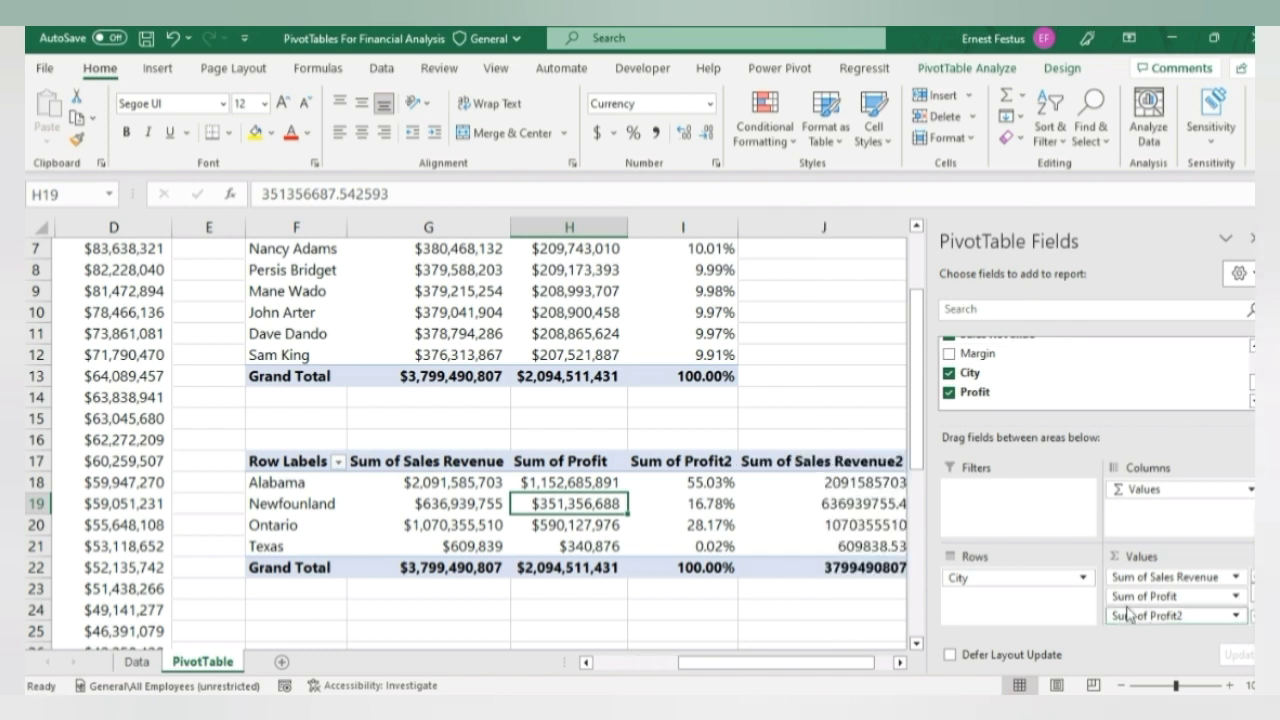
- Show Sum of Sales Revenue2 in the city PivotTable as % of Grand Total
{"action": "right_click", "coordinate": [840, 503]}
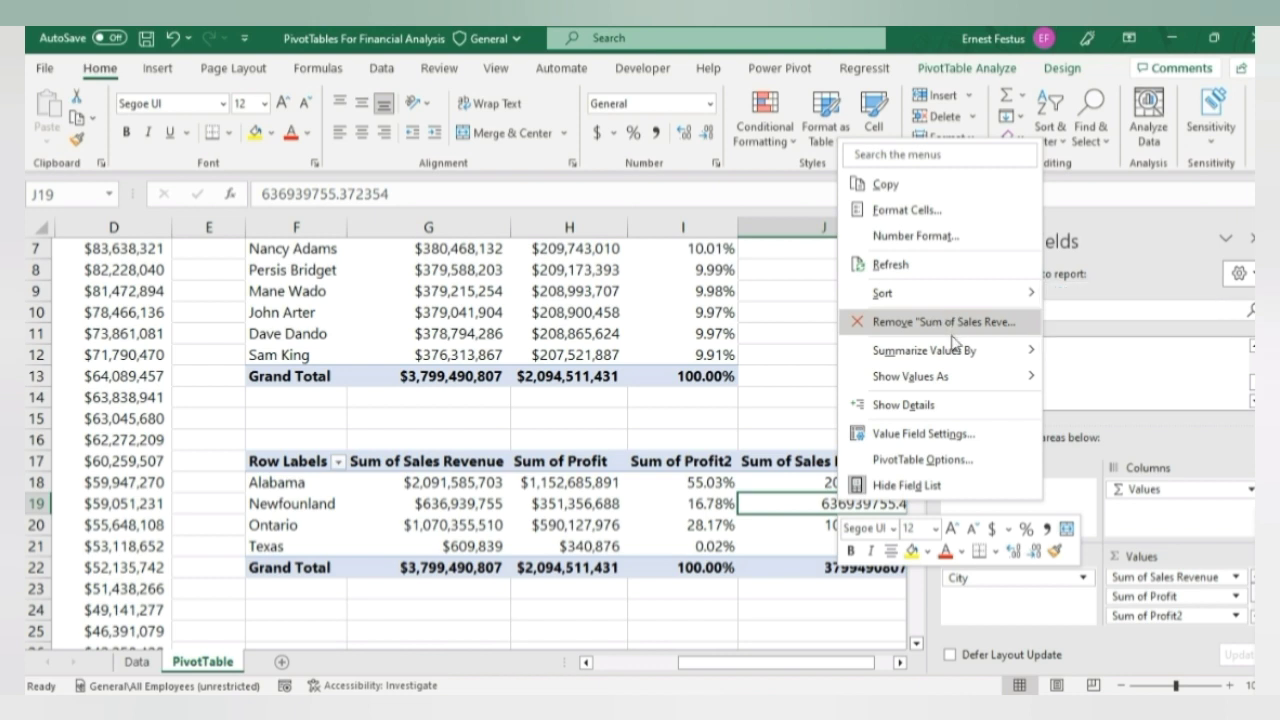
{"action": "mouse_move", "coordinate": [954, 376]}
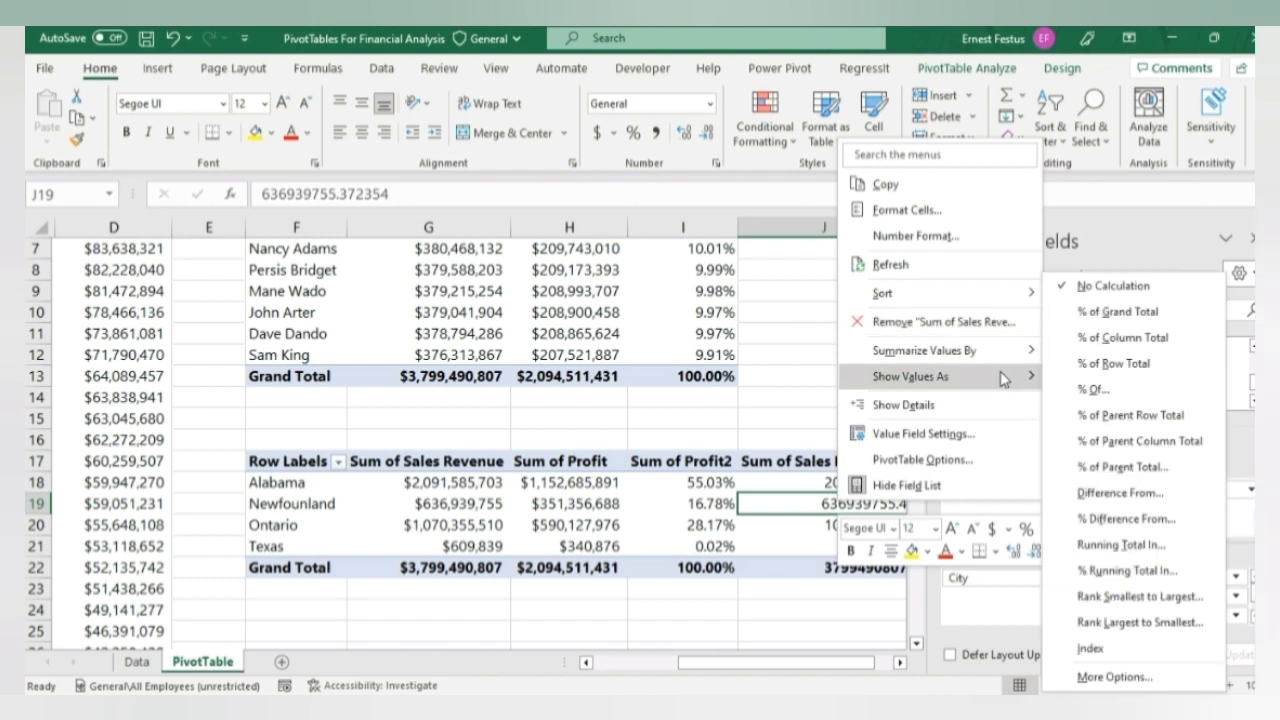
{"action": "left_click", "coordinate": [1117, 310]}
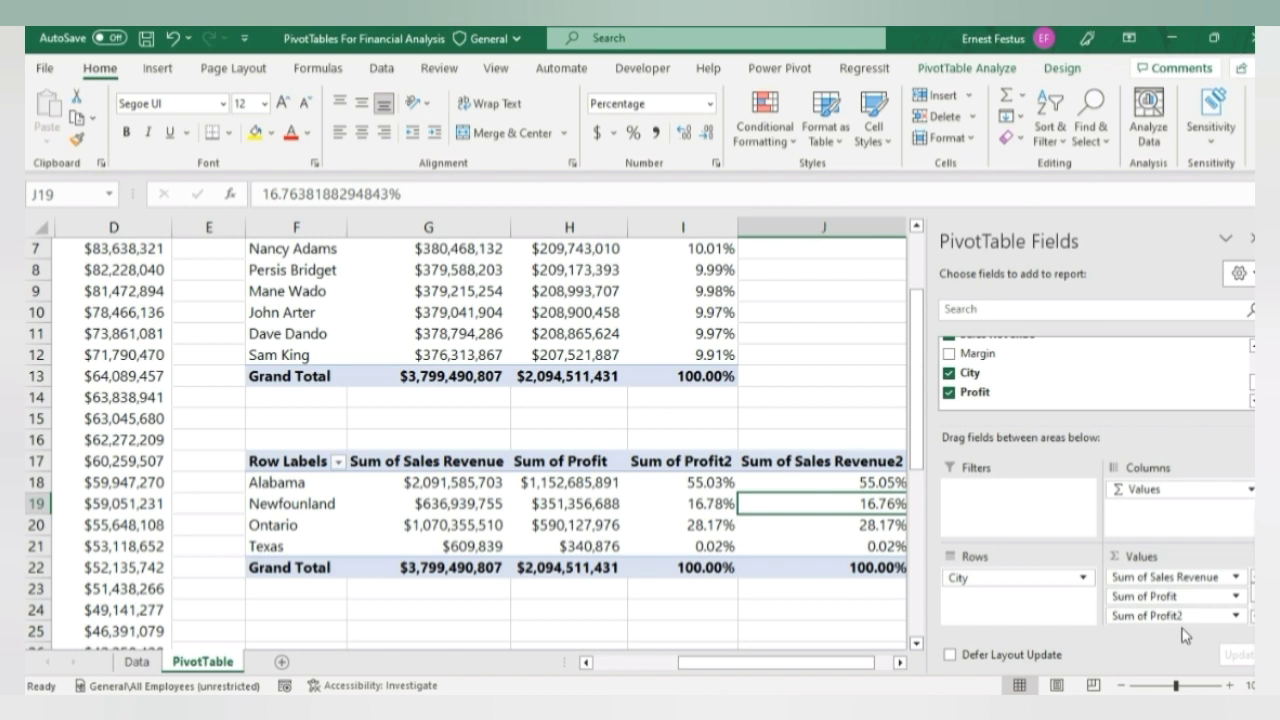
- Move Sum of Sales Revenue2 directly below Sum of Sales Revenue in the city PivotTable's values
{"action": "scroll", "coordinate": [1178, 605], "scroll_direction": "down", "scroll_amount": 1}
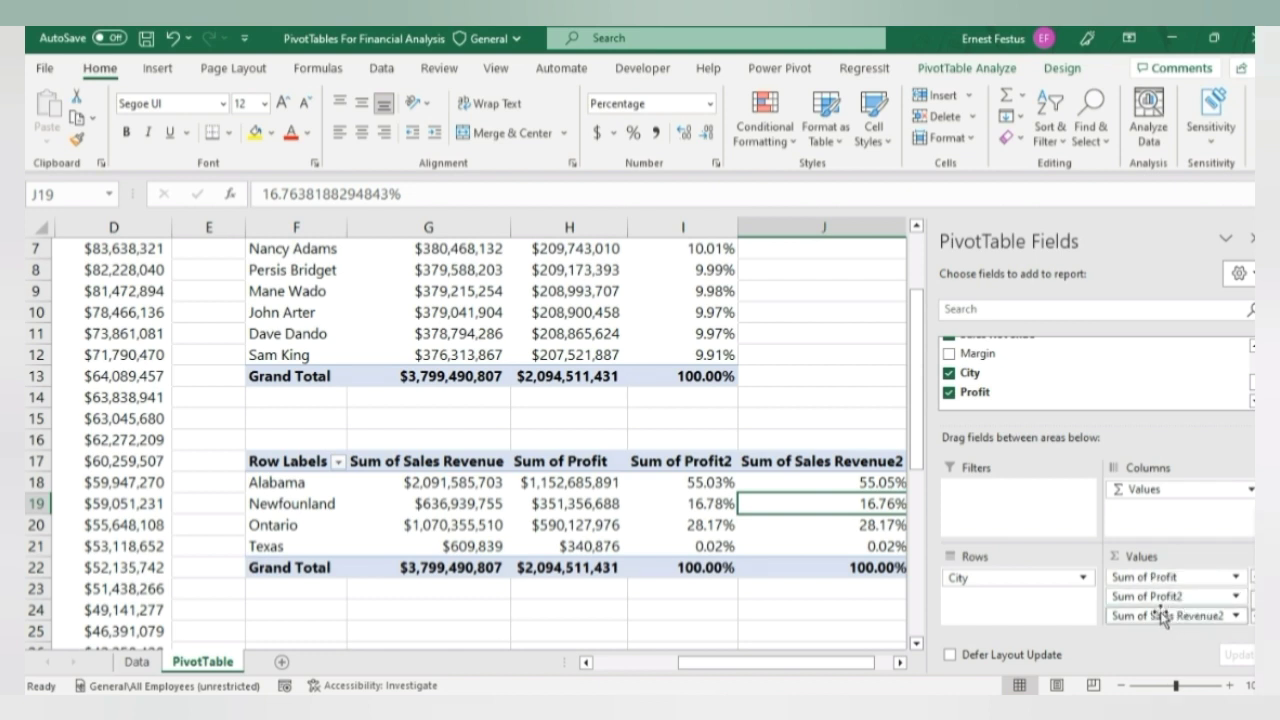
{"action": "scroll", "coordinate": [1156, 608], "scroll_direction": "up", "scroll_amount": 1}
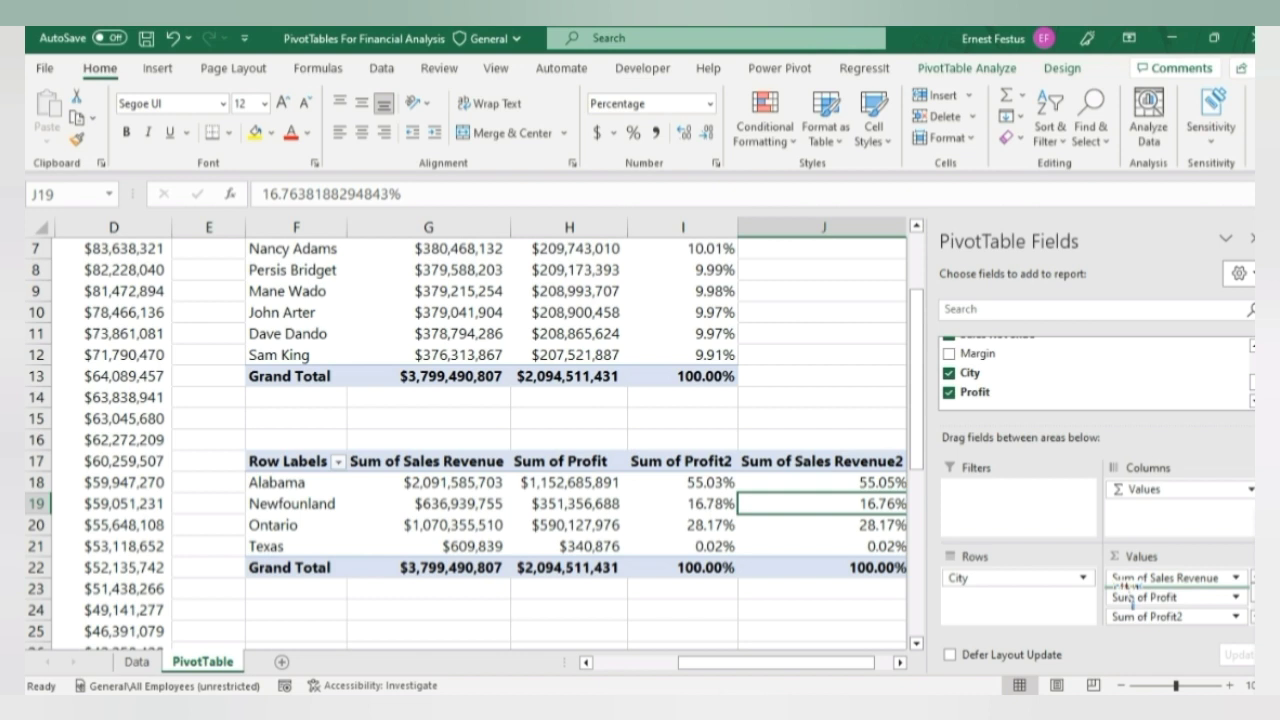
{"action": "left_click_drag", "start_coordinate": [1131, 603], "coordinate": [1172, 592]}
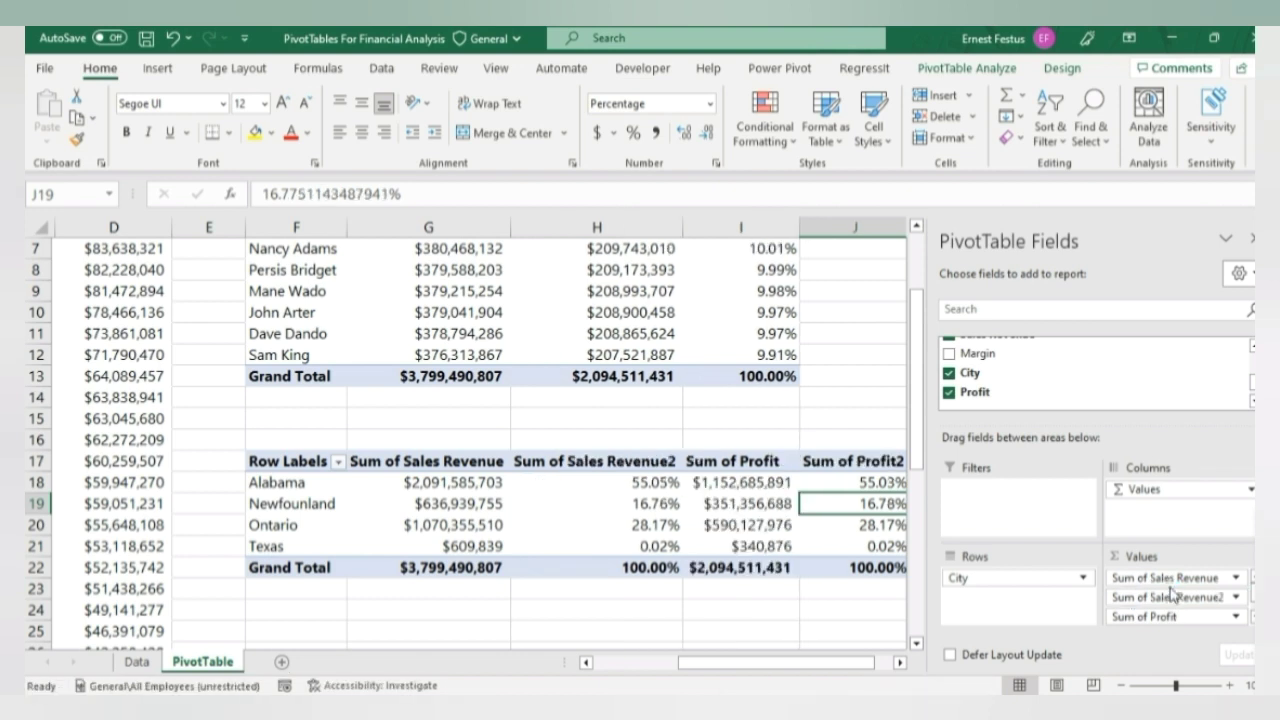
- Rename the Sum of Sales Revenue column in the city PivotTable to Sales Revenue($)
{"action": "left_click", "coordinate": [450, 464]}
{"action": "type", "text": "Sales Revenue"}
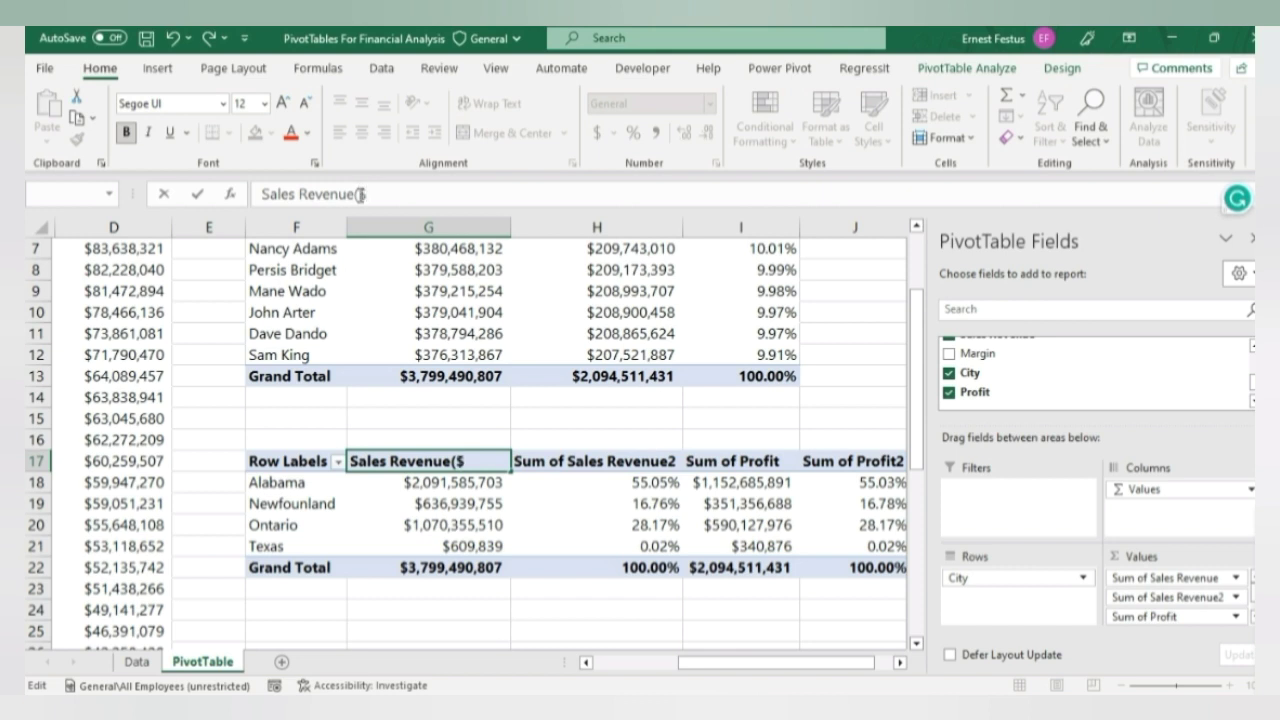
{"action": "key", "text": "Return"}
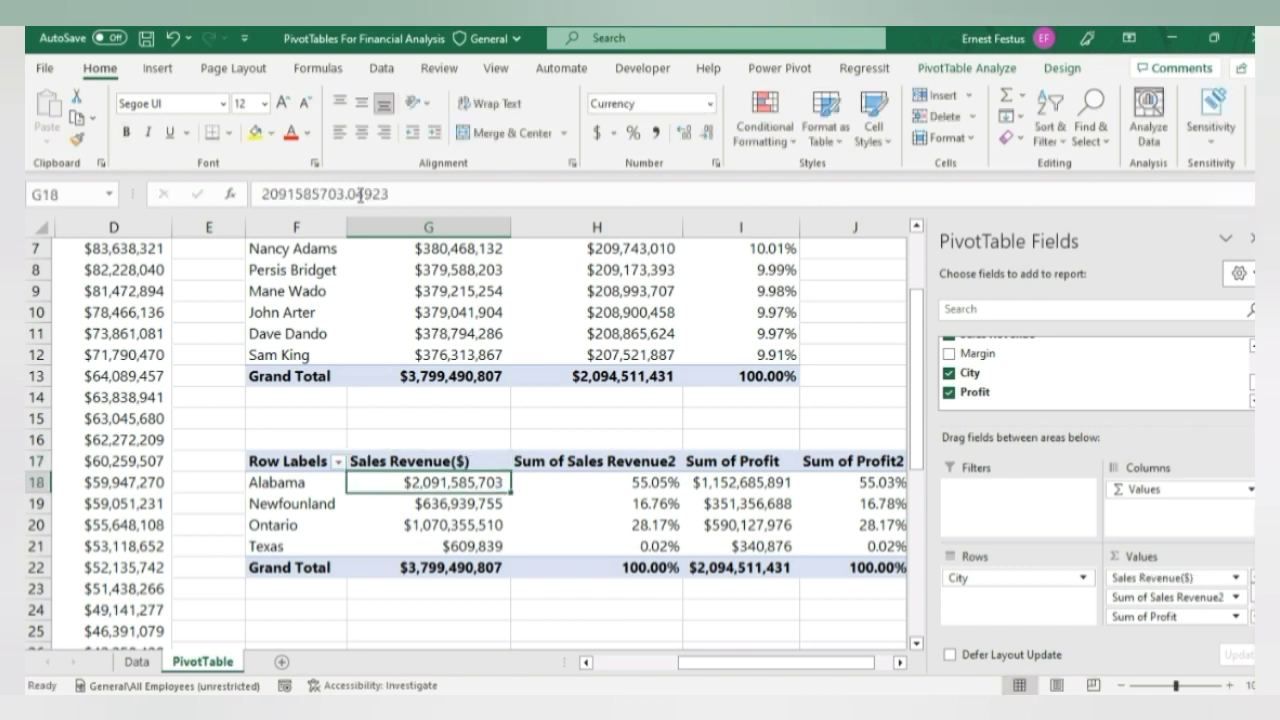
- Rename the Sum of Sales Revenue2 column in the city PivotTable to Sales Revenue(%)
{"action": "left_click", "coordinate": [575, 461]}
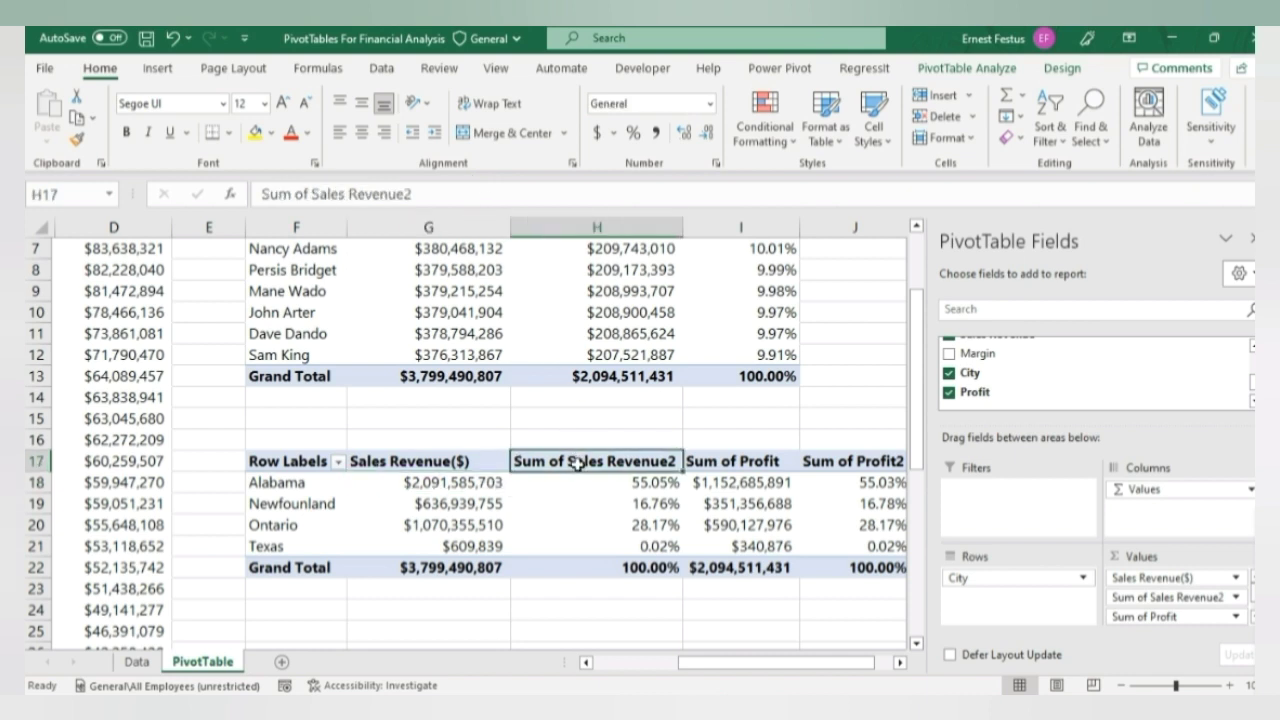
{"action": "left_click", "coordinate": [420, 197]}
{"action": "key", "text": "BackSpace"}
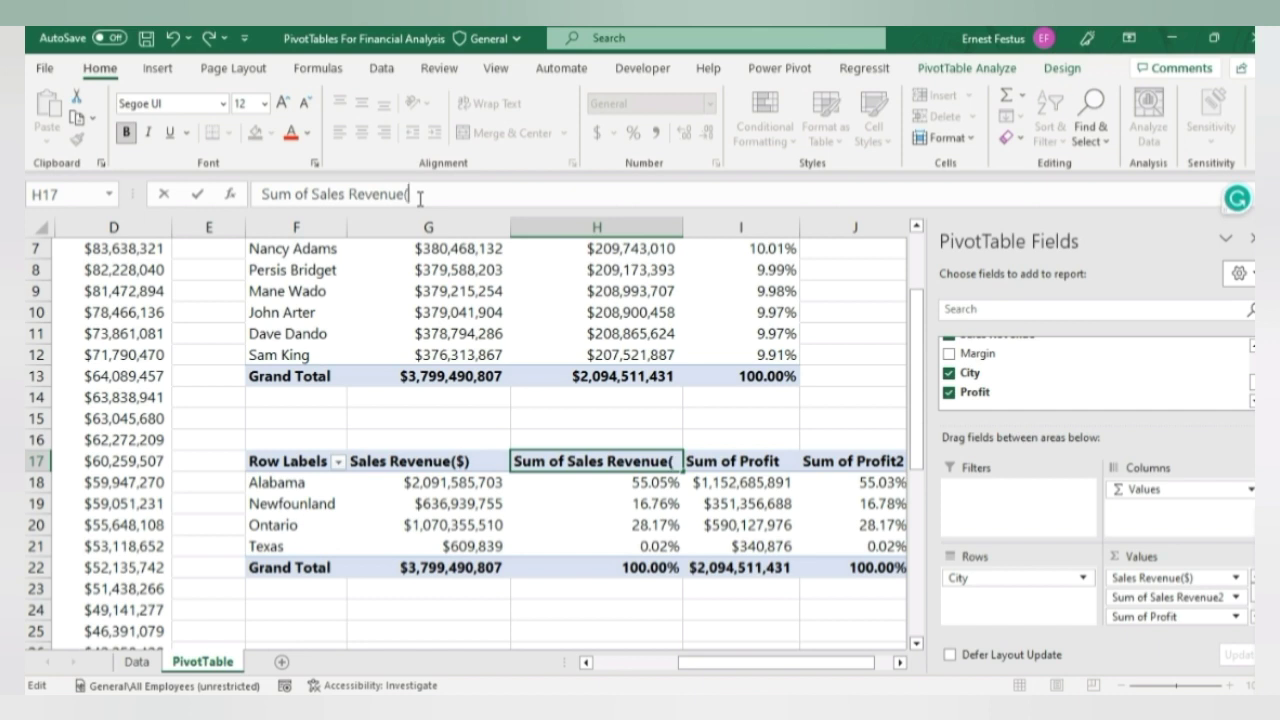
{"action": "type", "text": "(%)"}
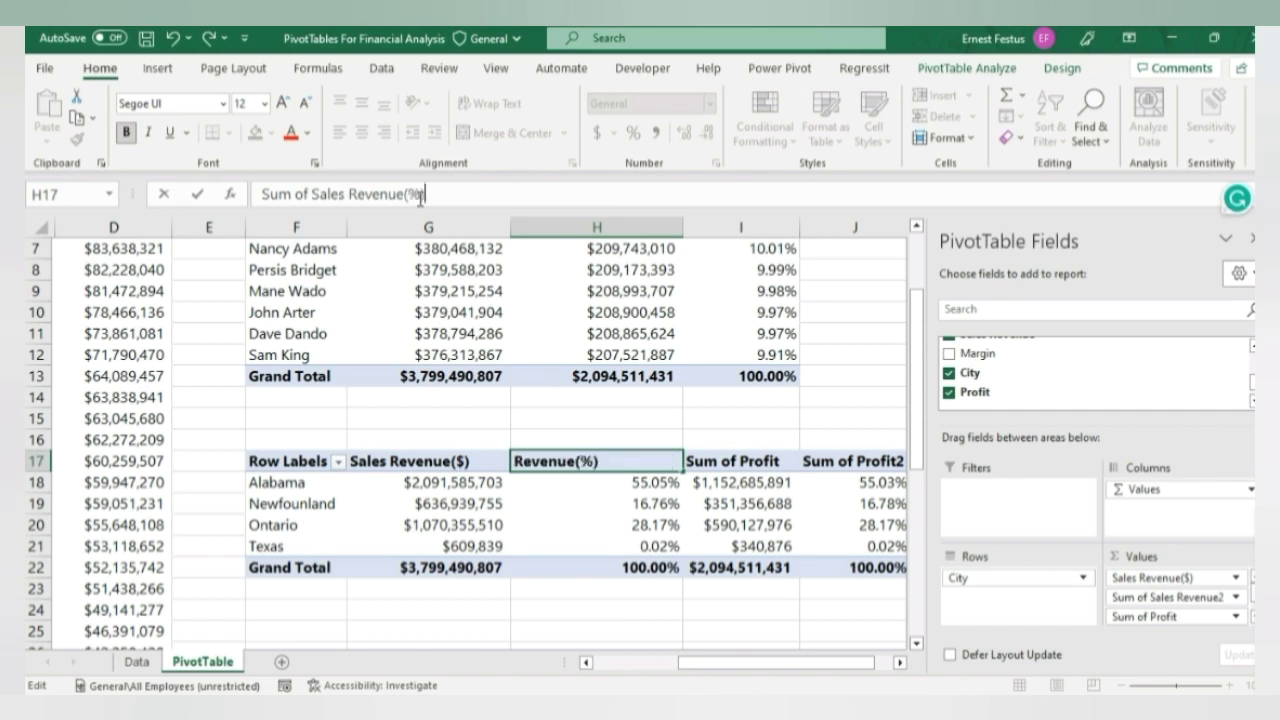
{"action": "key", "text": "Return"}
{"action": "left_click", "coordinate": [545, 455]}
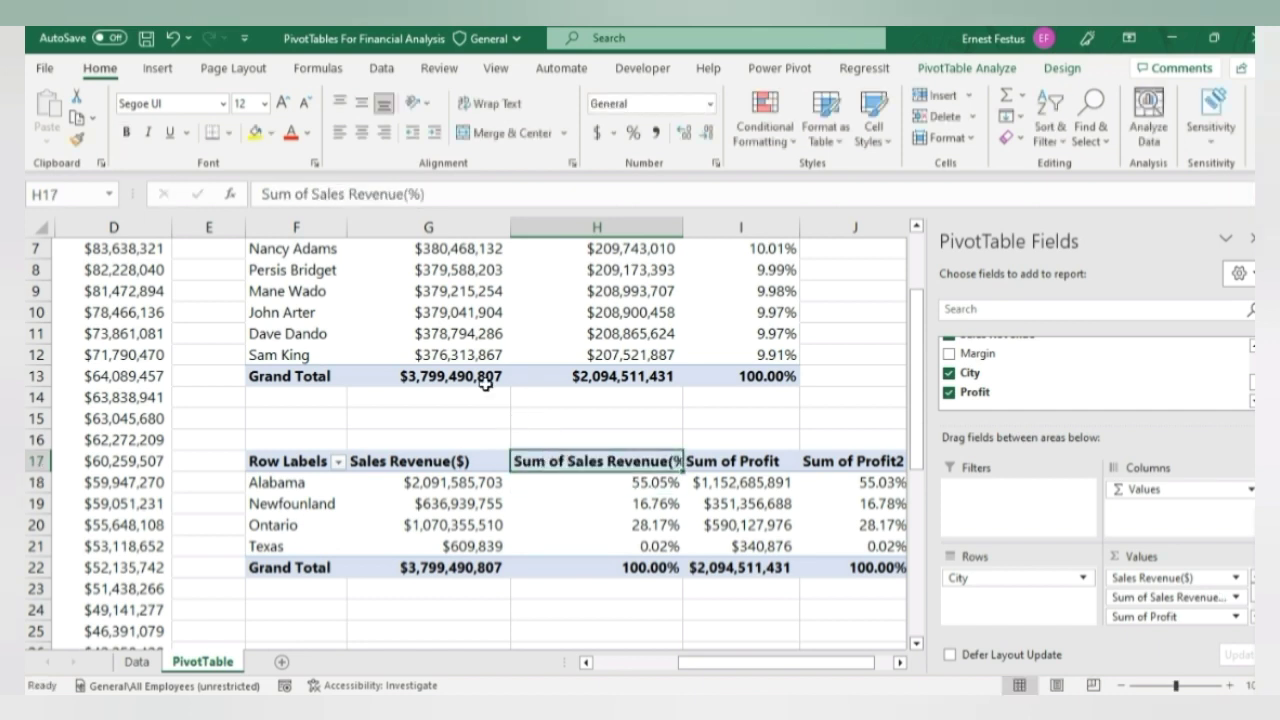
{"action": "left_click", "coordinate": [314, 190]}
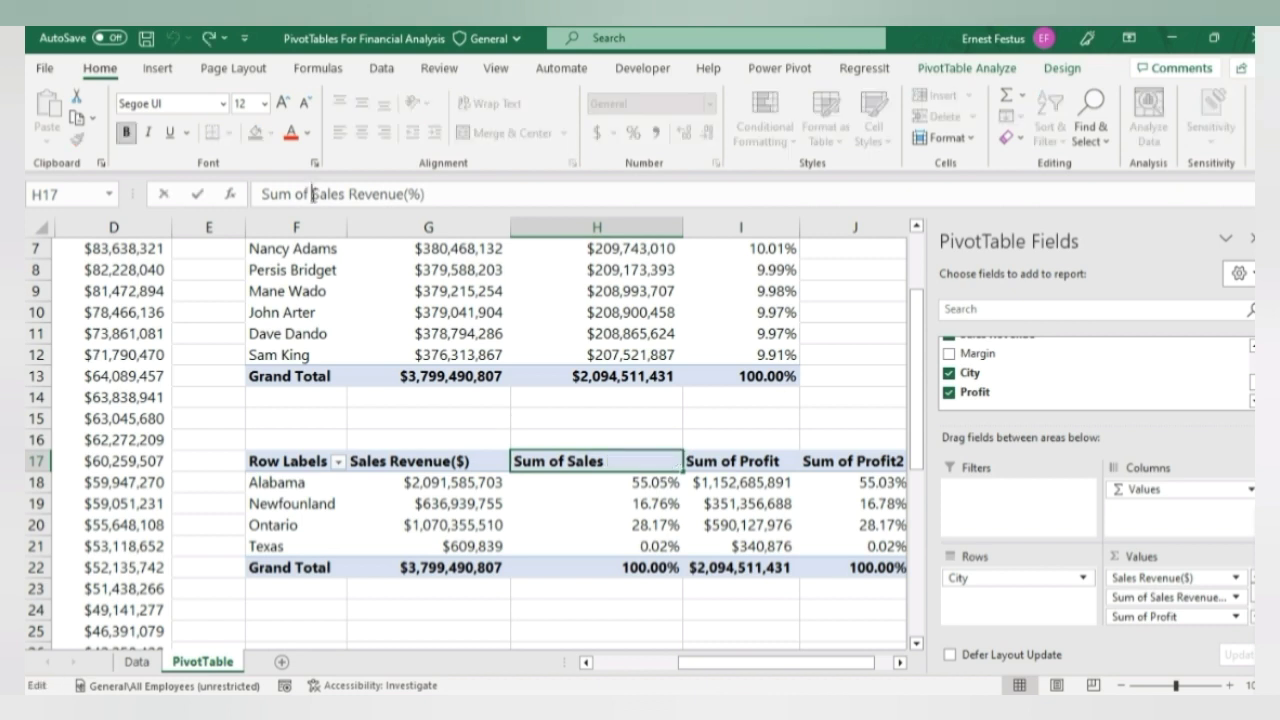
{"action": "key", "text": "BackSpace"}
{"action": "key", "text": "BackSpace"}
{"action": "key", "text": "BackSpace"}
{"action": "key", "text": "BackSpace"}
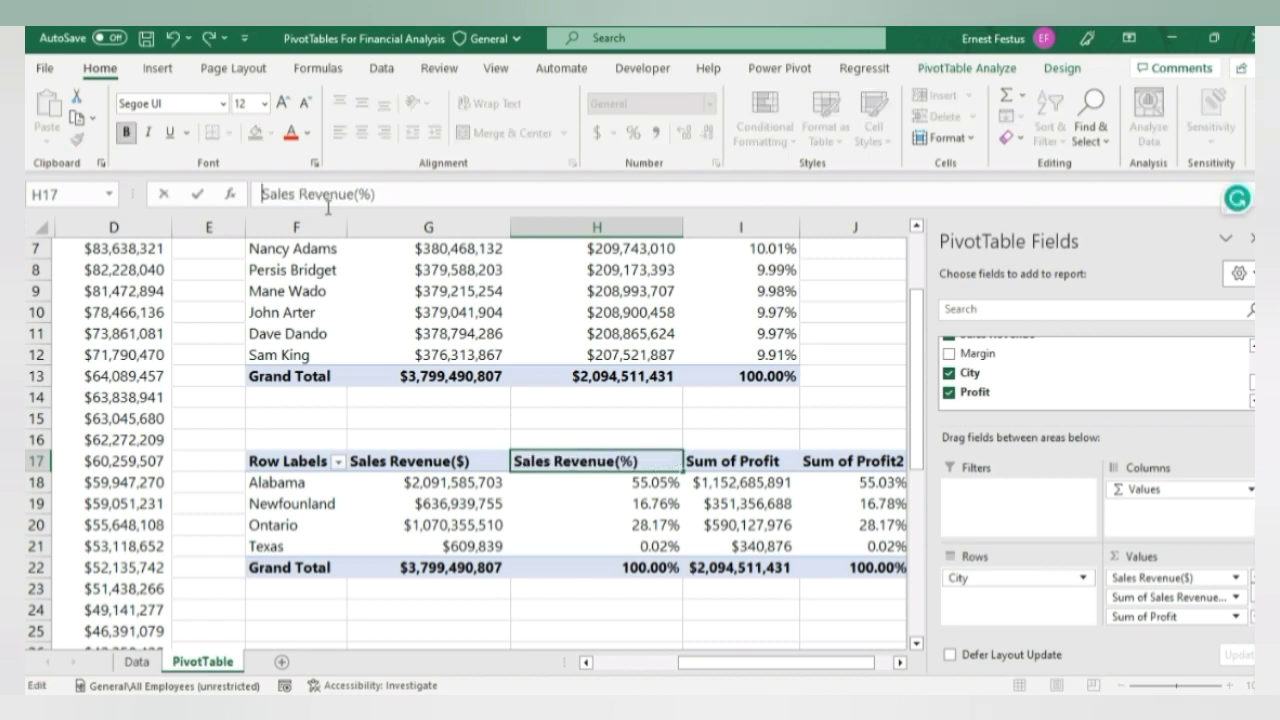
{"action": "key", "text": "Return"}
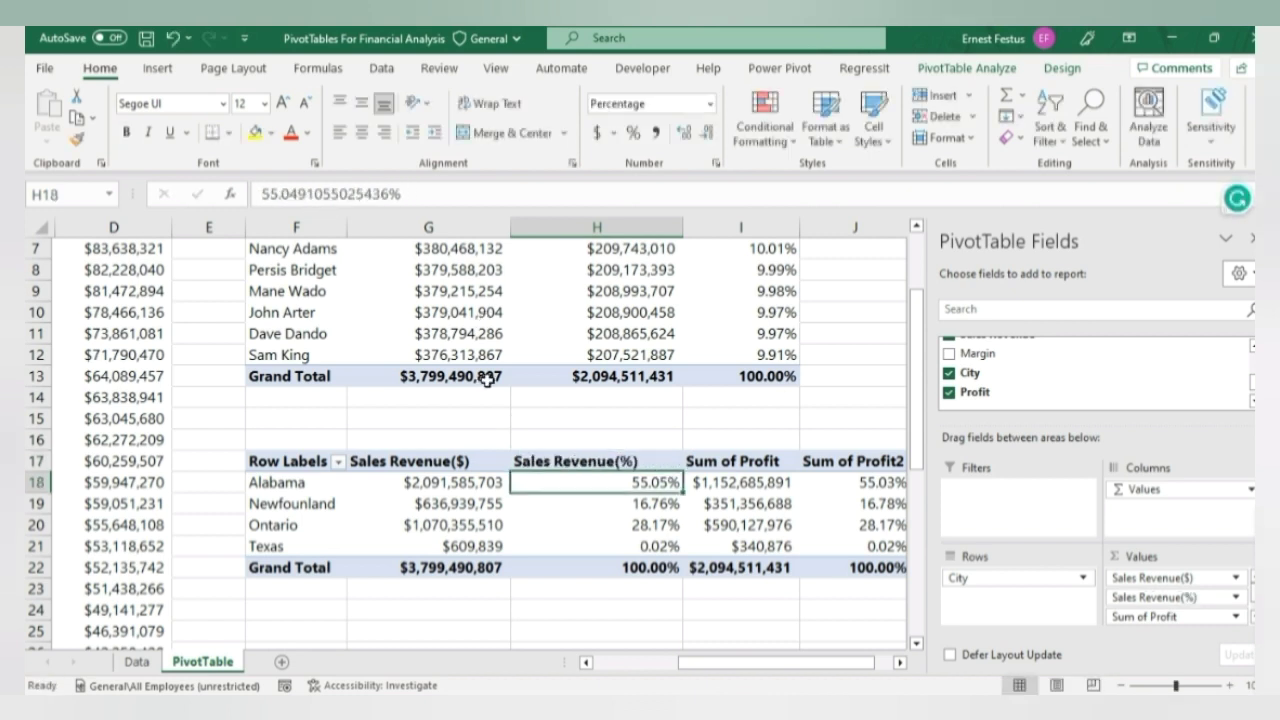
- Rename the Sum of Profit column in the city PivotTable to Sum of Profit($)
{"action": "left_click", "coordinate": [744, 461]}
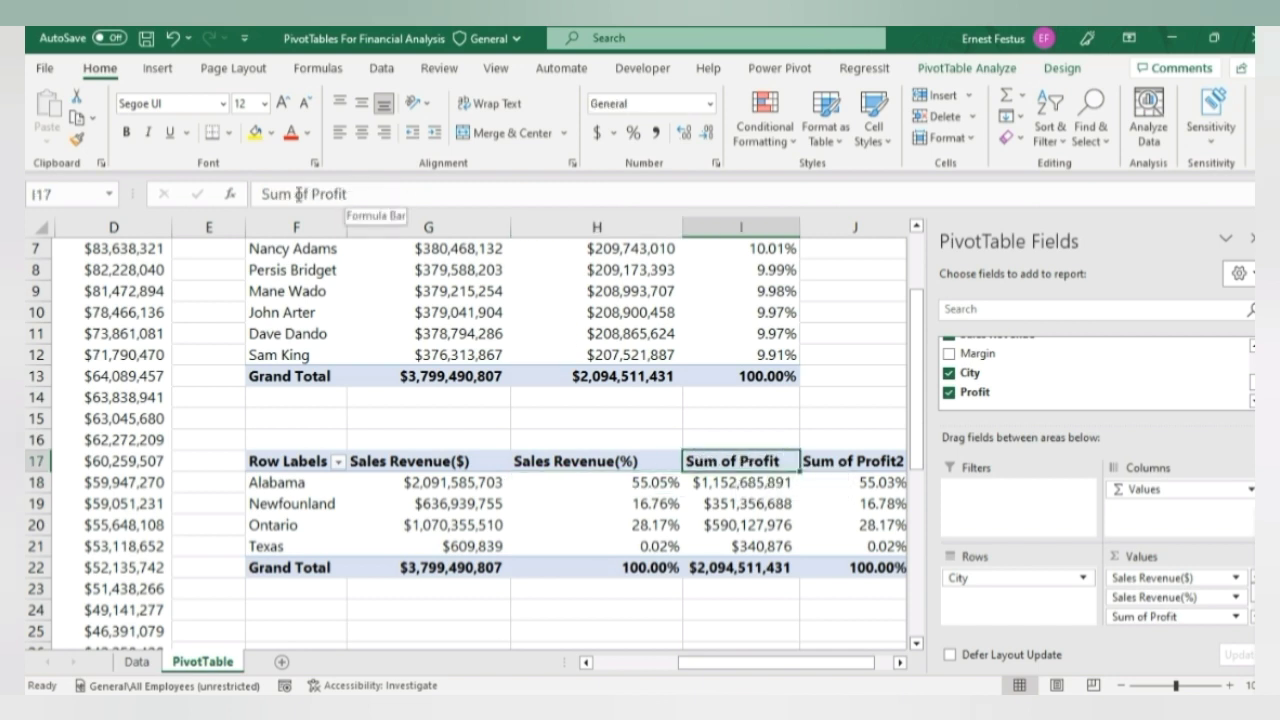
{"action": "left_click", "coordinate": [356, 194]}
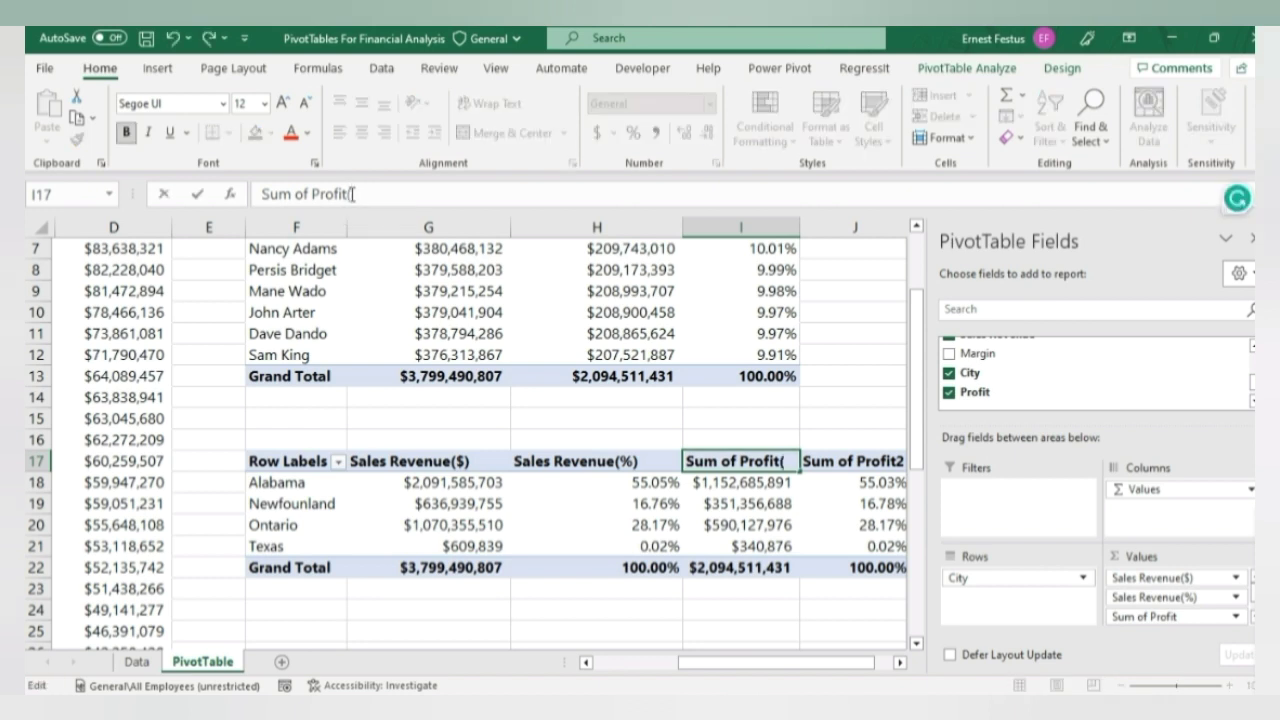
{"action": "type", "text": "($)"}
{"action": "key", "text": "Return"}
- Rename the Sum of Profit2 column in the city PivotTable to Sum of Profit(%)
{"action": "key", "text": "Up"}
{"action": "key", "text": "Right"}
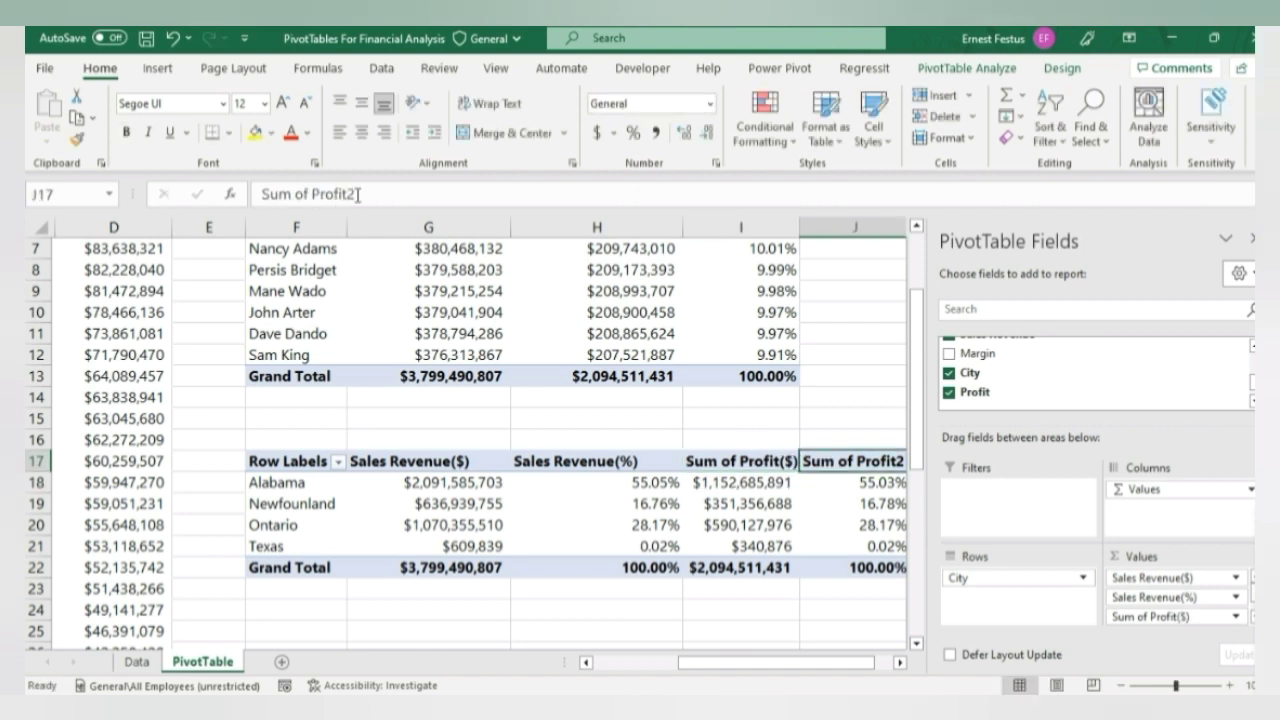
{"action": "left_click", "coordinate": [357, 194]}
{"action": "key", "text": "BackSpace"}
{"action": "type", "text": "("}
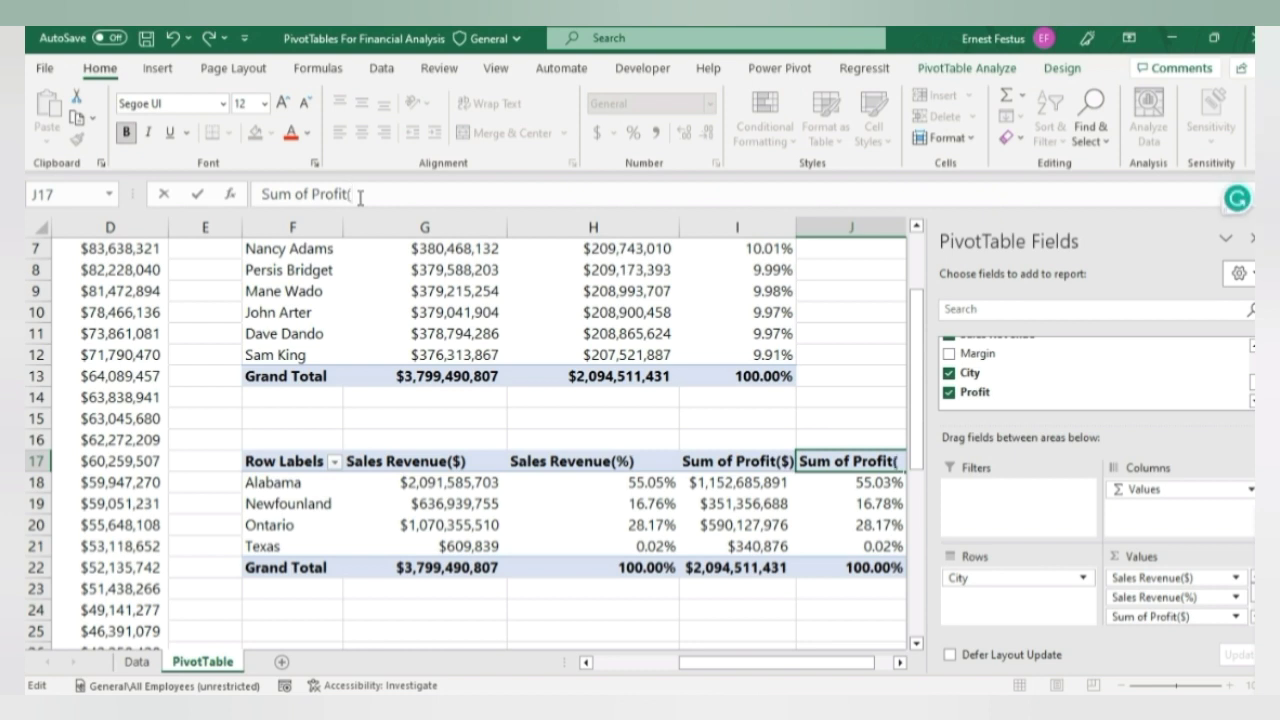
{"action": "type", "text": "%"}
{"action": "key", "text": "Return"}
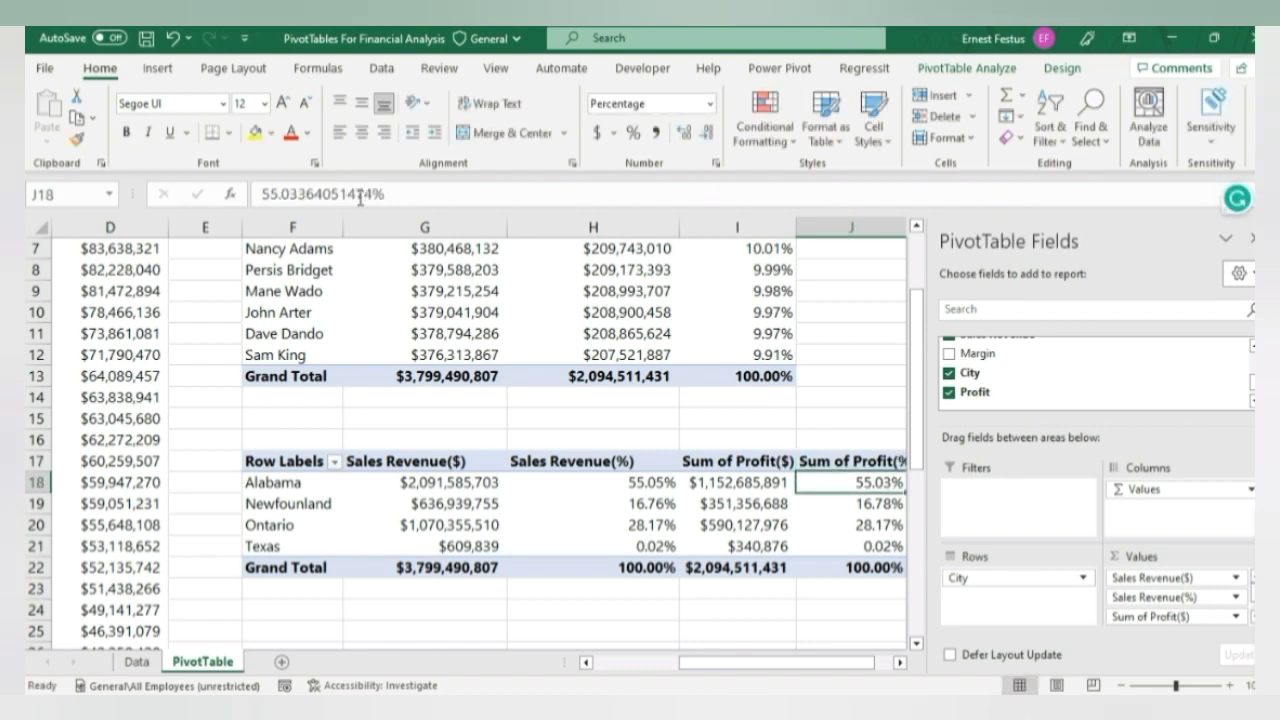
{"action": "scroll", "coordinate": [506, 551], "scroll_direction": "down", "scroll_amount": 2}
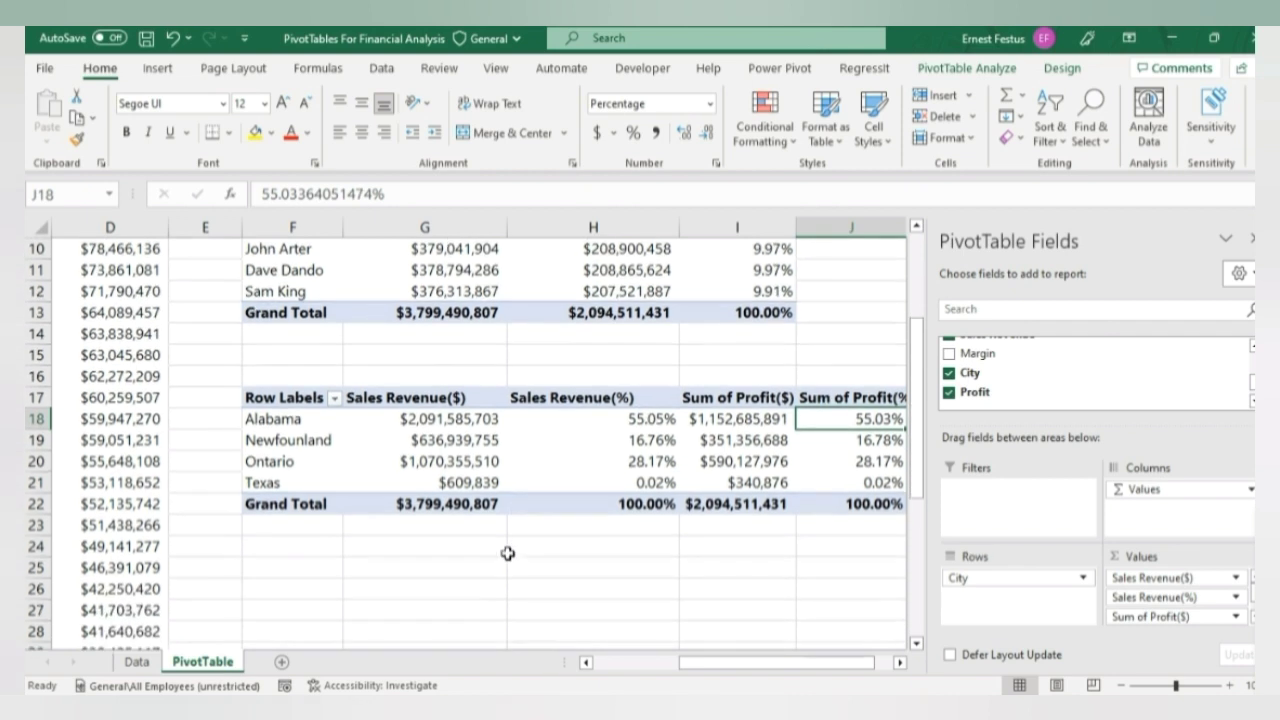
{"action": "scroll", "coordinate": [370, 511], "scroll_direction": "up", "scroll_amount": 2}
{"action": "scroll", "coordinate": [409, 480], "scroll_direction": "down", "scroll_amount": 1}
{"action": "left_click", "coordinate": [335, 545]}
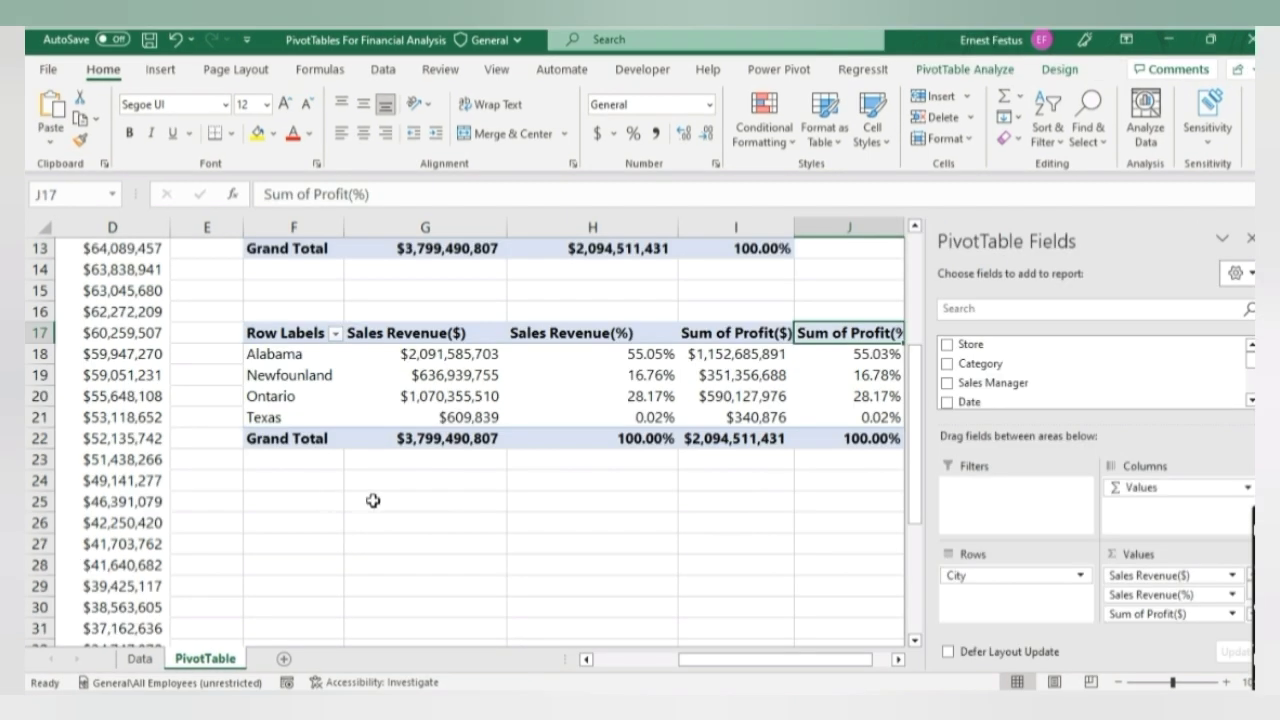
- Set the PivotTable name of the store PivotTable to Stores Performance
{"action": "scroll", "coordinate": [569, 411], "scroll_direction": "up", "scroll_amount": 4}
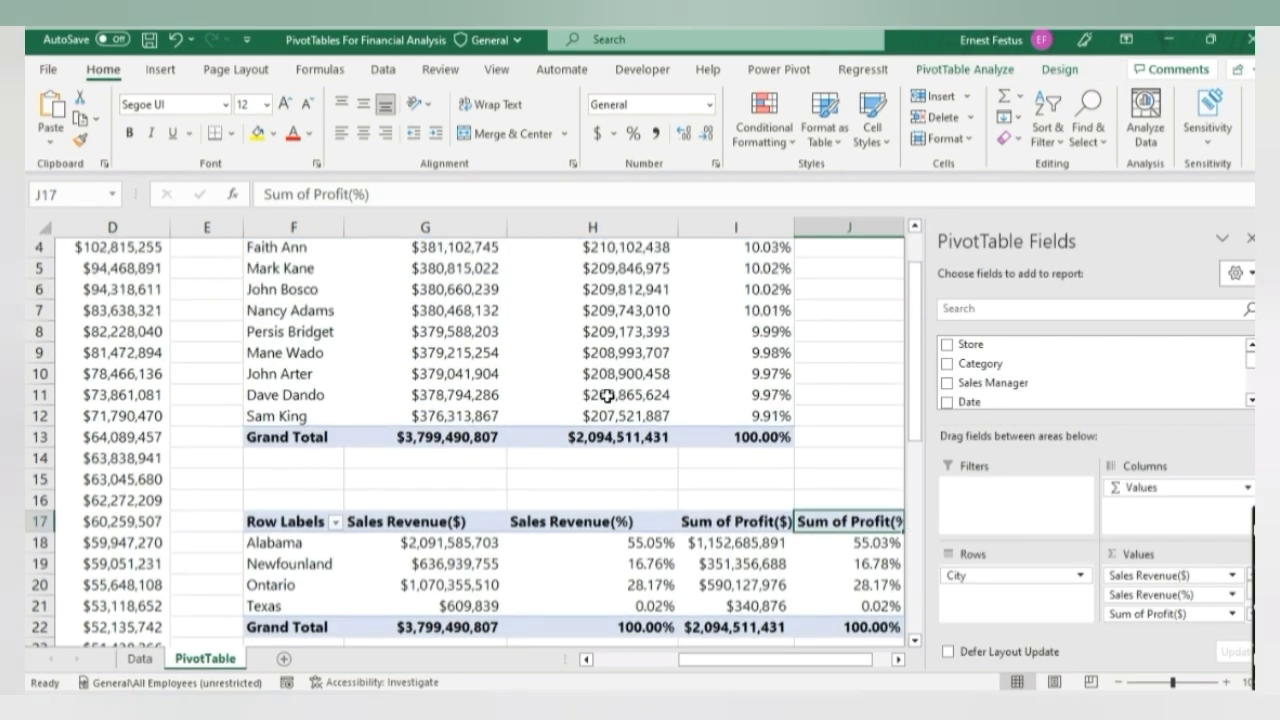
{"action": "left_click_drag", "start_coordinate": [745, 659], "coordinate": [657, 659]}
{"action": "left_click", "coordinate": [258, 309]}
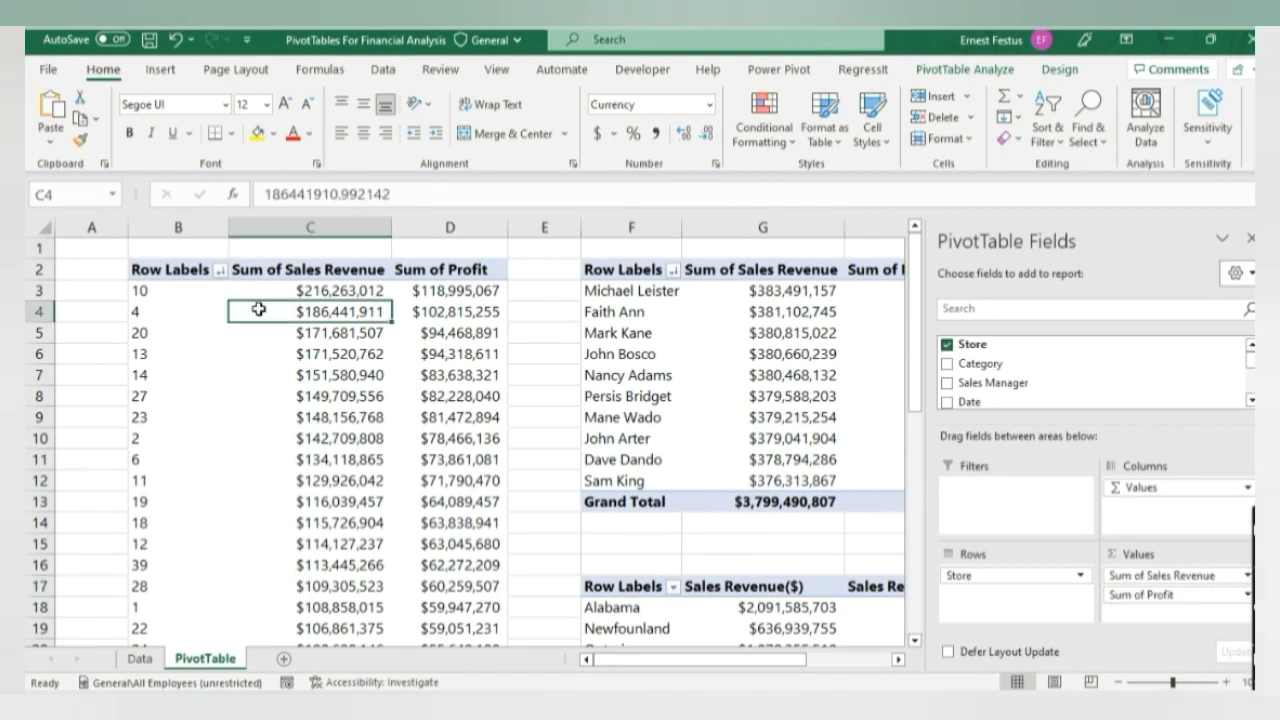
{"action": "left_click", "coordinate": [948, 72]}
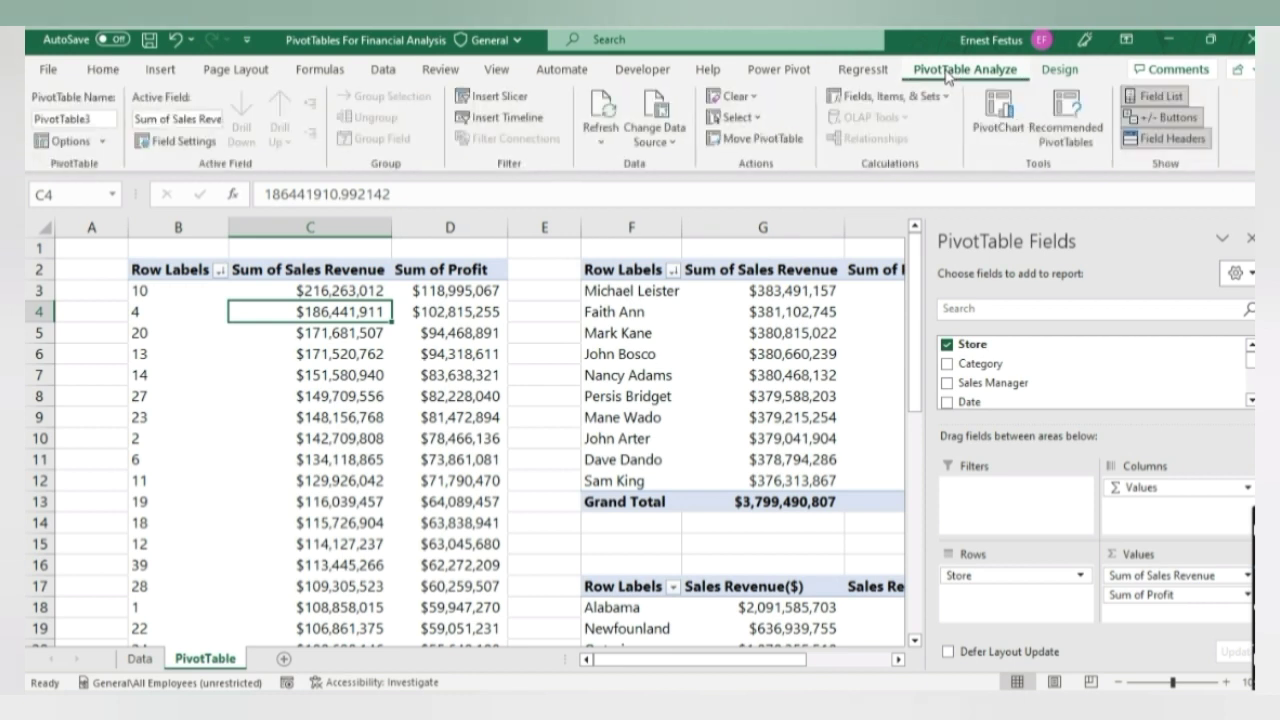
{"action": "left_click", "coordinate": [98, 121]}
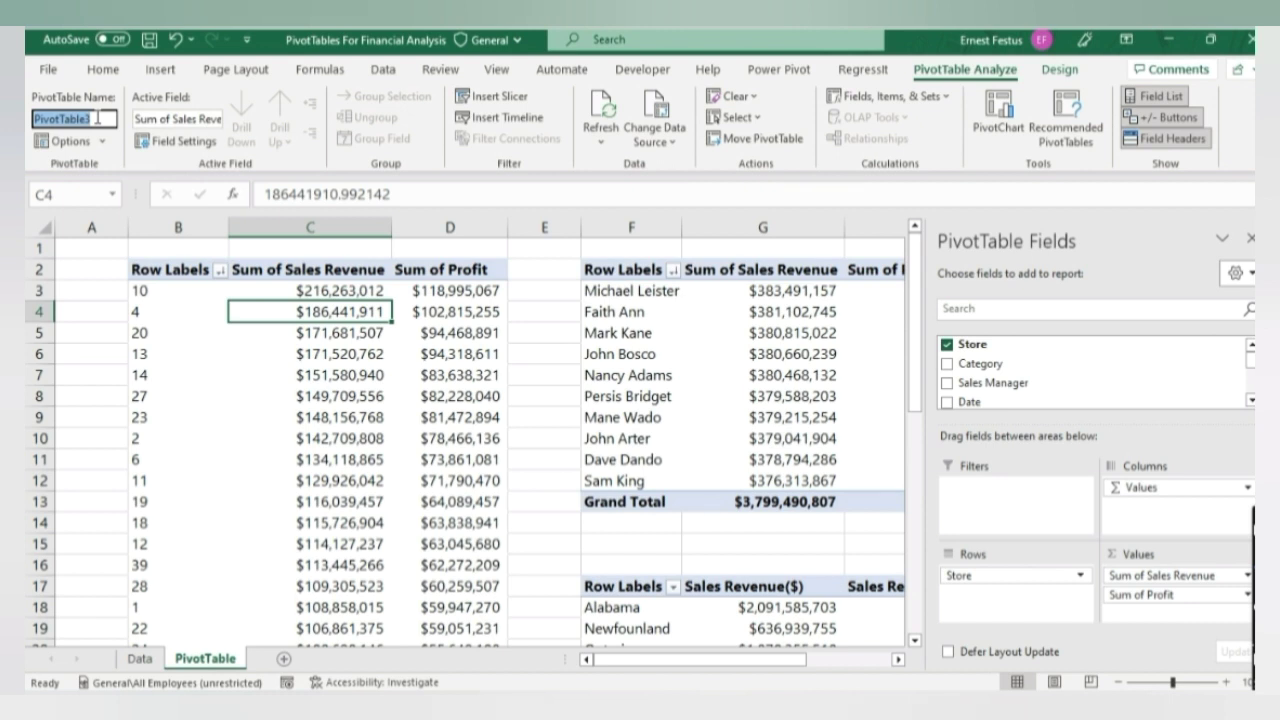
{"action": "type", "text": "Sores Perfor"}
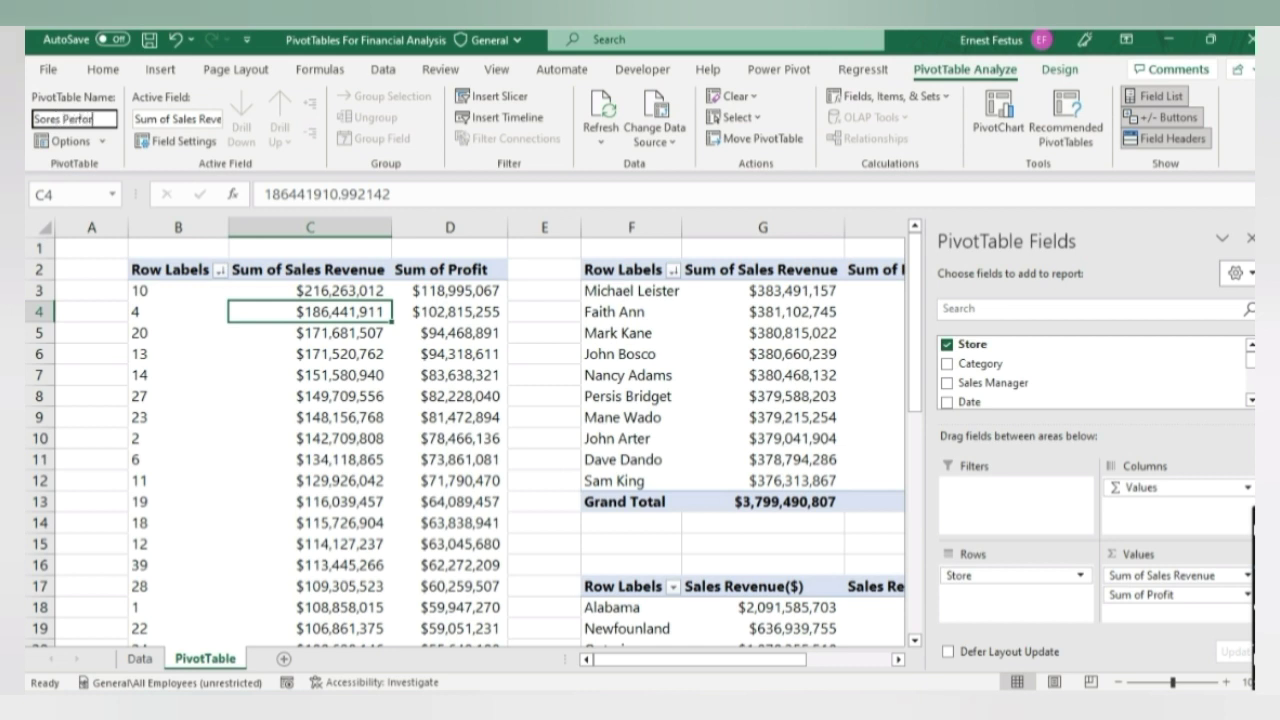
{"action": "type", "text": "nce"}
{"action": "key", "text": "Return"}
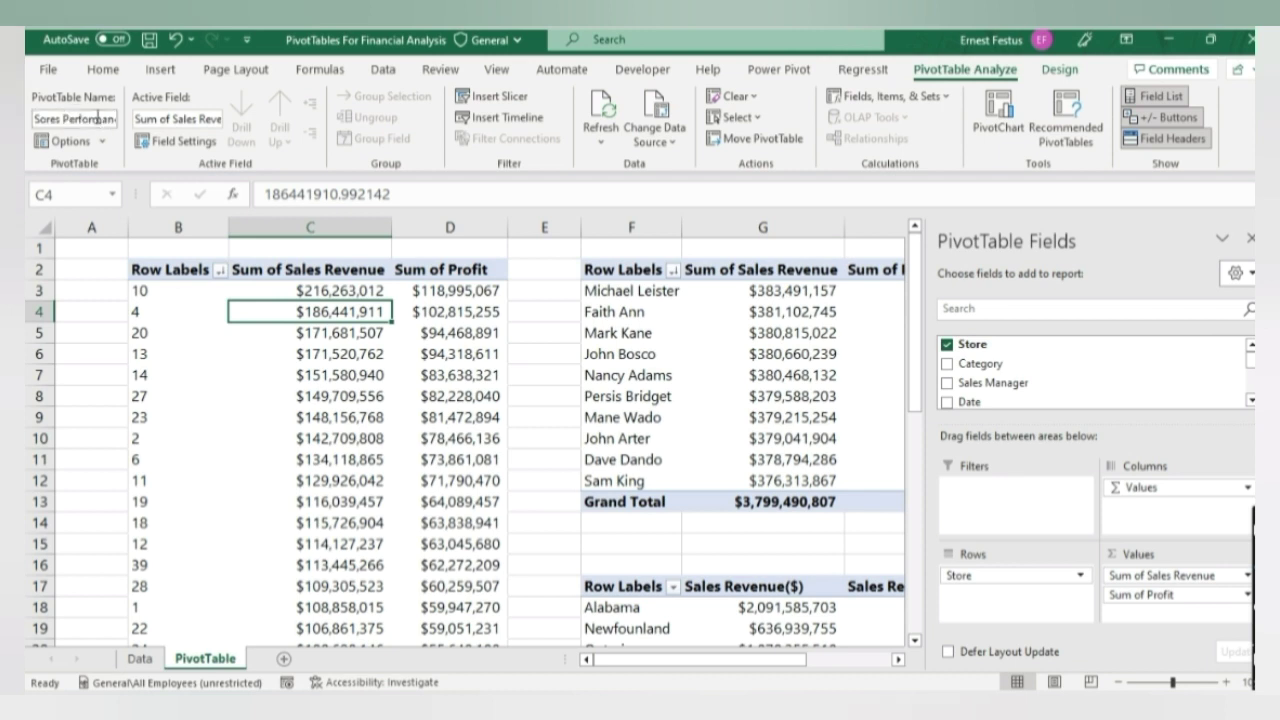
{"action": "left_click", "coordinate": [45, 119]}
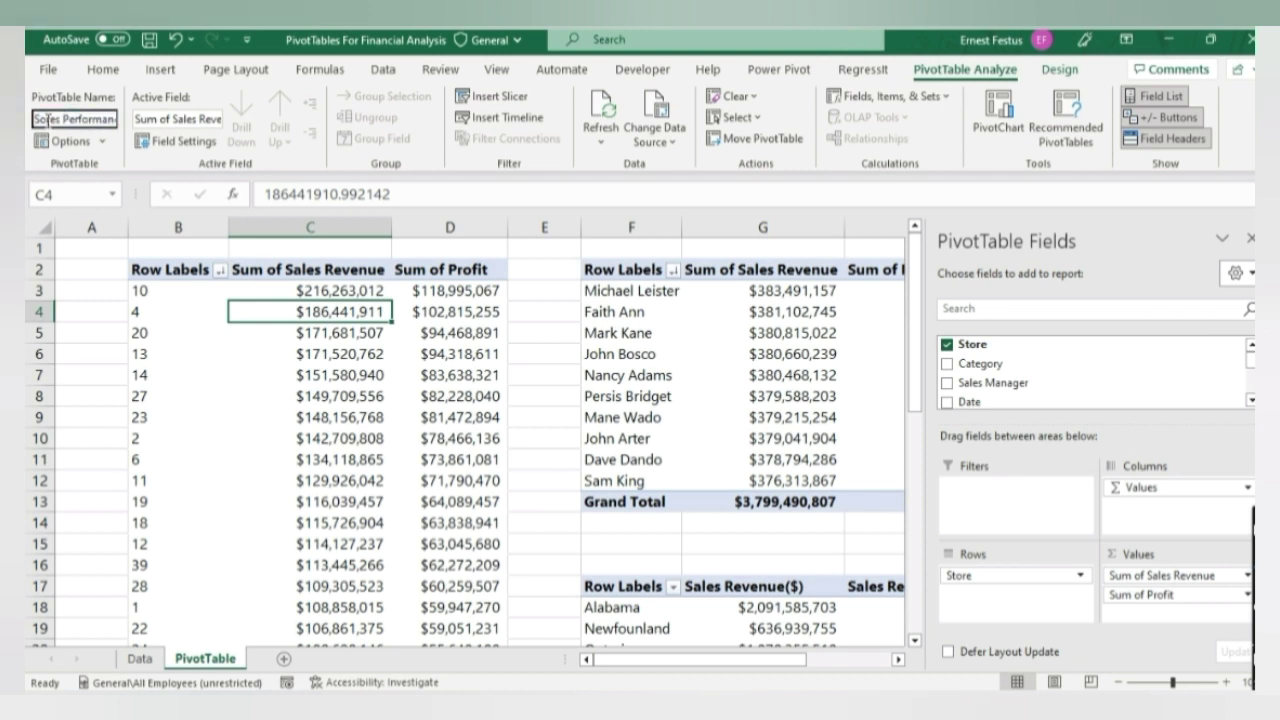
{"action": "type", "text": "tor"}
- Set the PivotTable name of the sales manager PivotTable to Performance of Sales Managers
{"action": "left_click", "coordinate": [668, 318]}
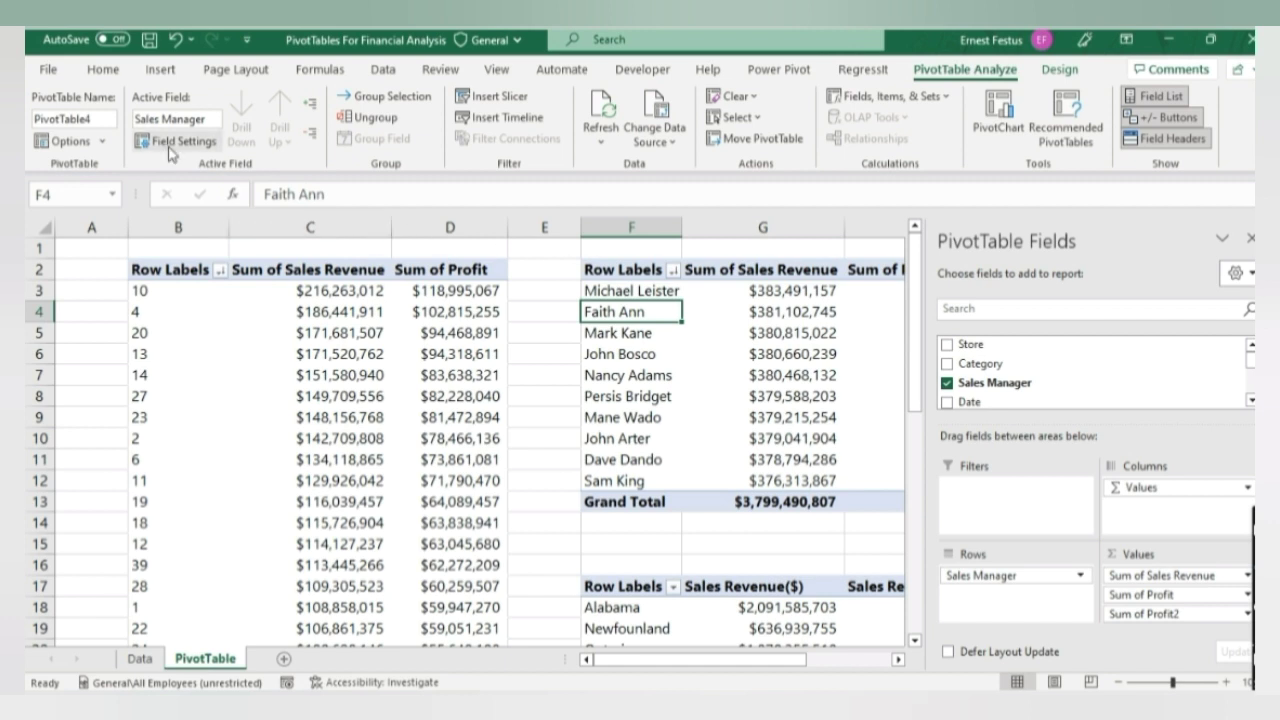
{"action": "left_click", "coordinate": [91, 117]}
{"action": "type", "text": "Perfprmace of"}
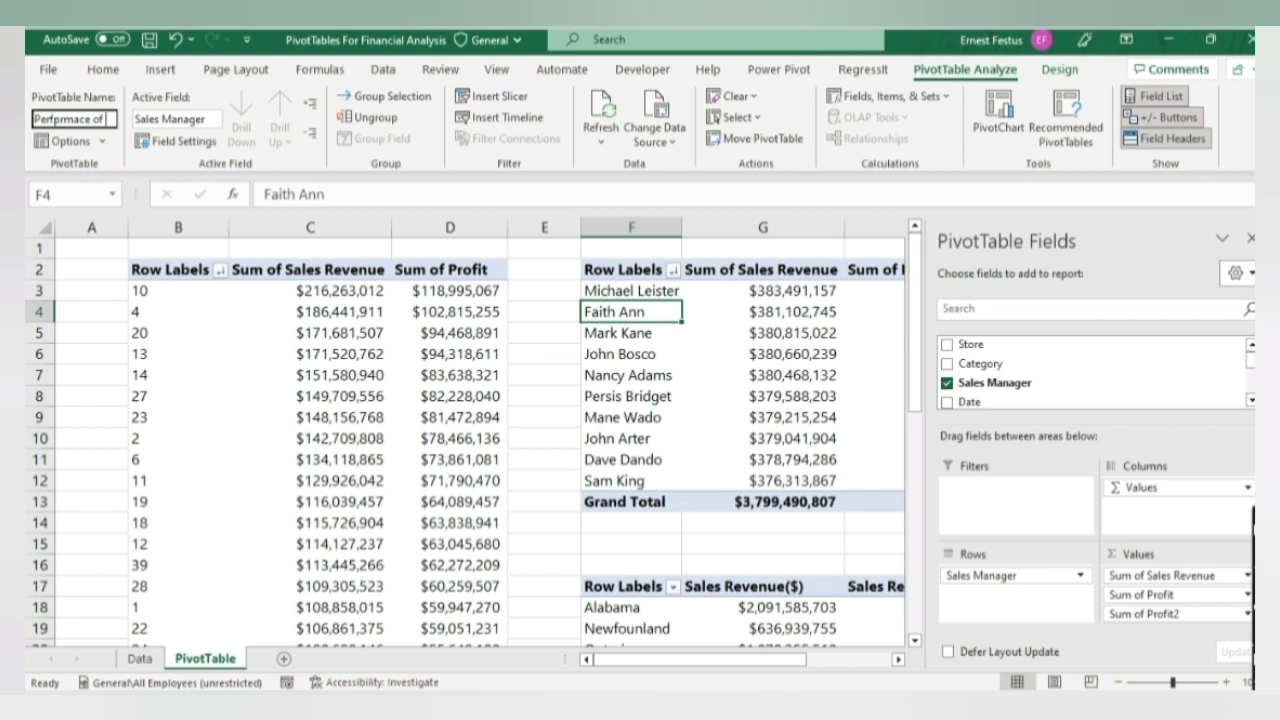
{"action": "key", "text": "BackSpace"}
{"action": "key", "text": "BackSpace"}
{"action": "key", "text": "BackSpace"}
{"action": "key", "text": "BackSpace"}
{"action": "key", "text": "BackSpace"}
{"action": "type", "text": "Sales M"}
{"action": "type", "text": "nagers"}
{"action": "type", "text": "a"}
{"action": "key", "text": "Return"}
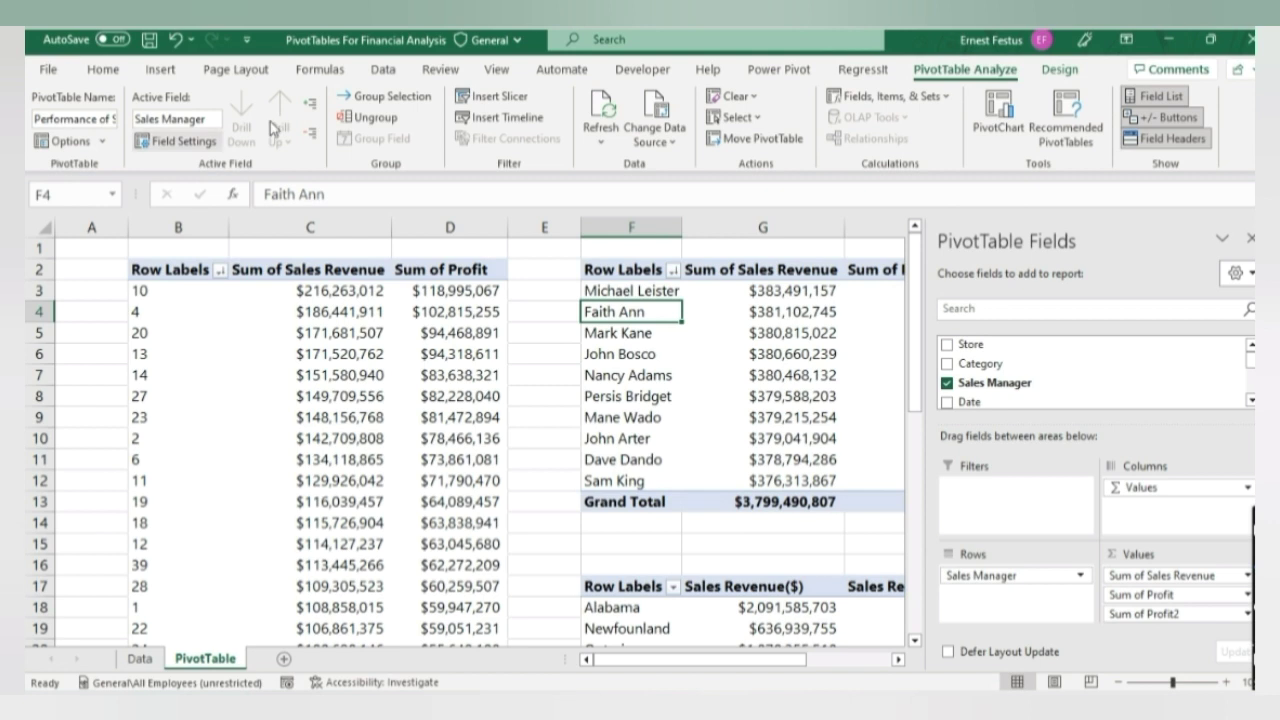
- Set the PivotTable name of the city PivotTable to City Performance
{"action": "scroll", "coordinate": [645, 404], "scroll_direction": "down", "scroll_amount": 2}
{"action": "left_click", "coordinate": [698, 499]}
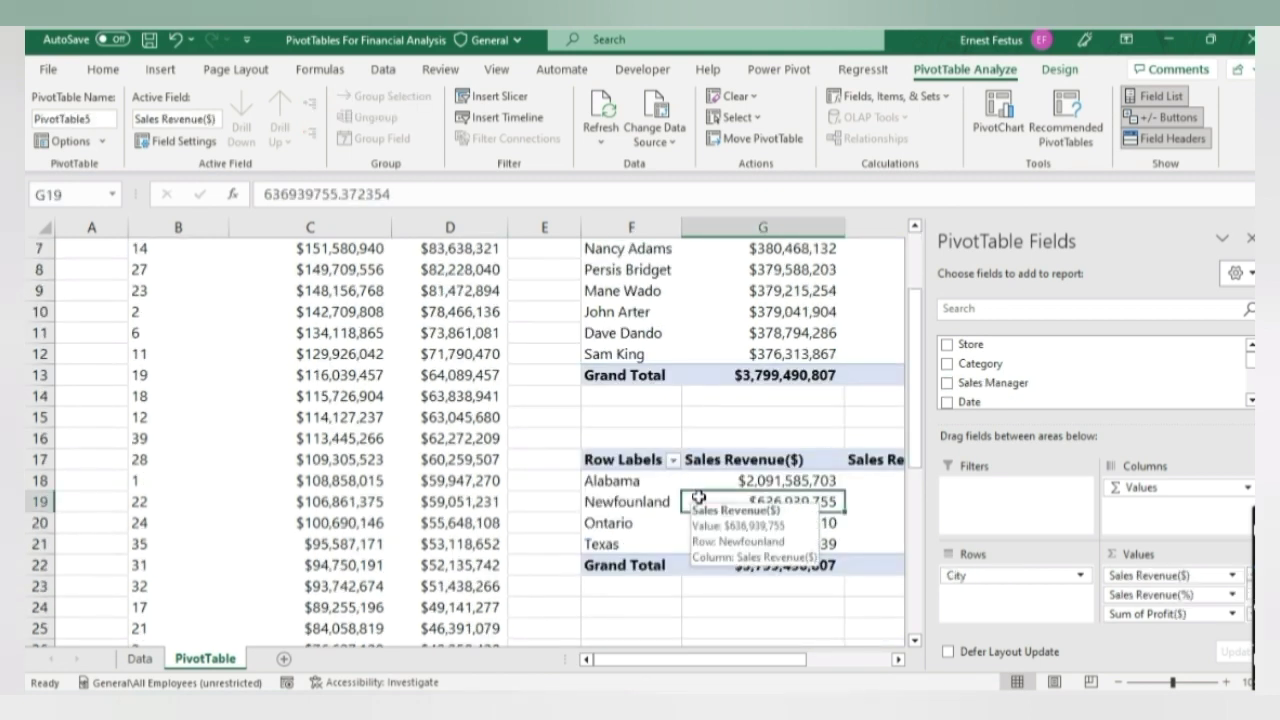
{"action": "left_click", "coordinate": [93, 120]}
{"action": "type", "text": "Perforamnce"}
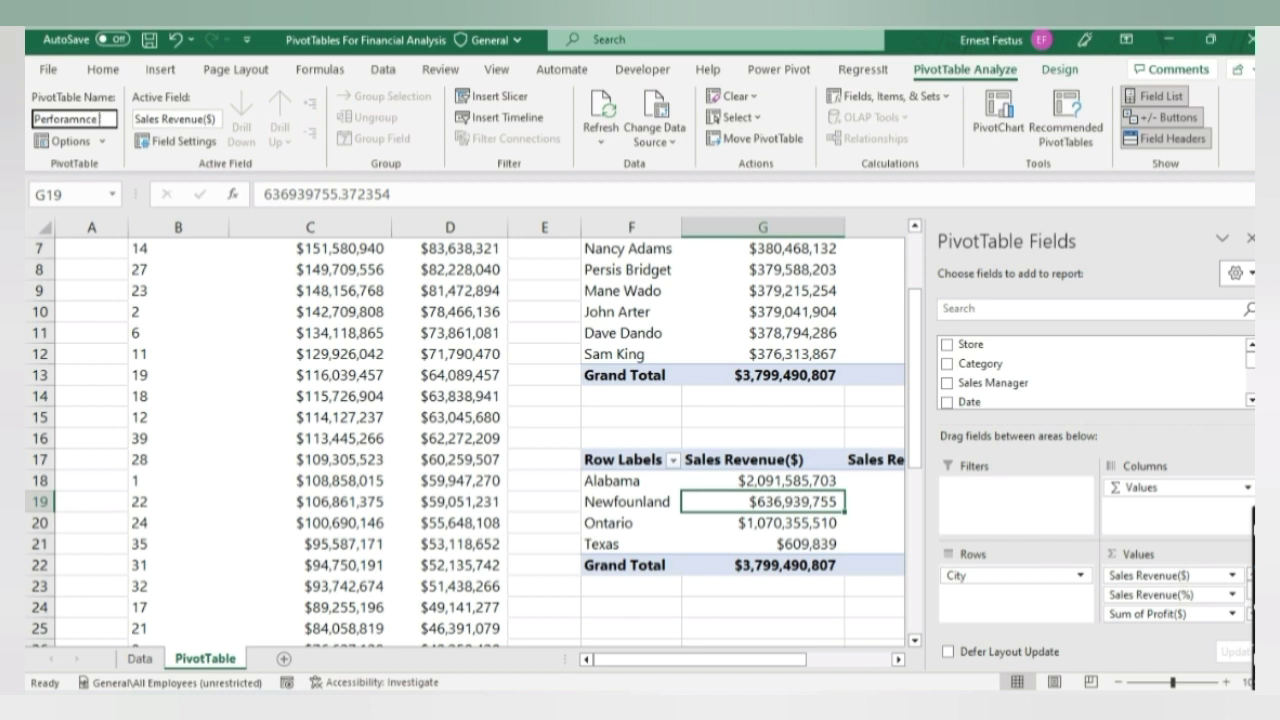
{"action": "key", "text": "BackSpace"}
{"action": "key", "text": "BackSpace"}
{"action": "key", "text": "BackSpace"}
{"action": "key", "text": "BackSpace"}
{"action": "key", "text": "BackSpace"}
{"action": "key", "text": "BackSpace"}
{"action": "key", "text": "BackSpace"}
{"action": "key", "text": "BackSpace"}
{"action": "key", "text": "BackSpace"}
{"action": "key", "text": "BackSpace"}
{"action": "key", "text": "BackSpace"}
{"action": "type", "text": "City Performance"}
{"action": "key", "text": "Return"}
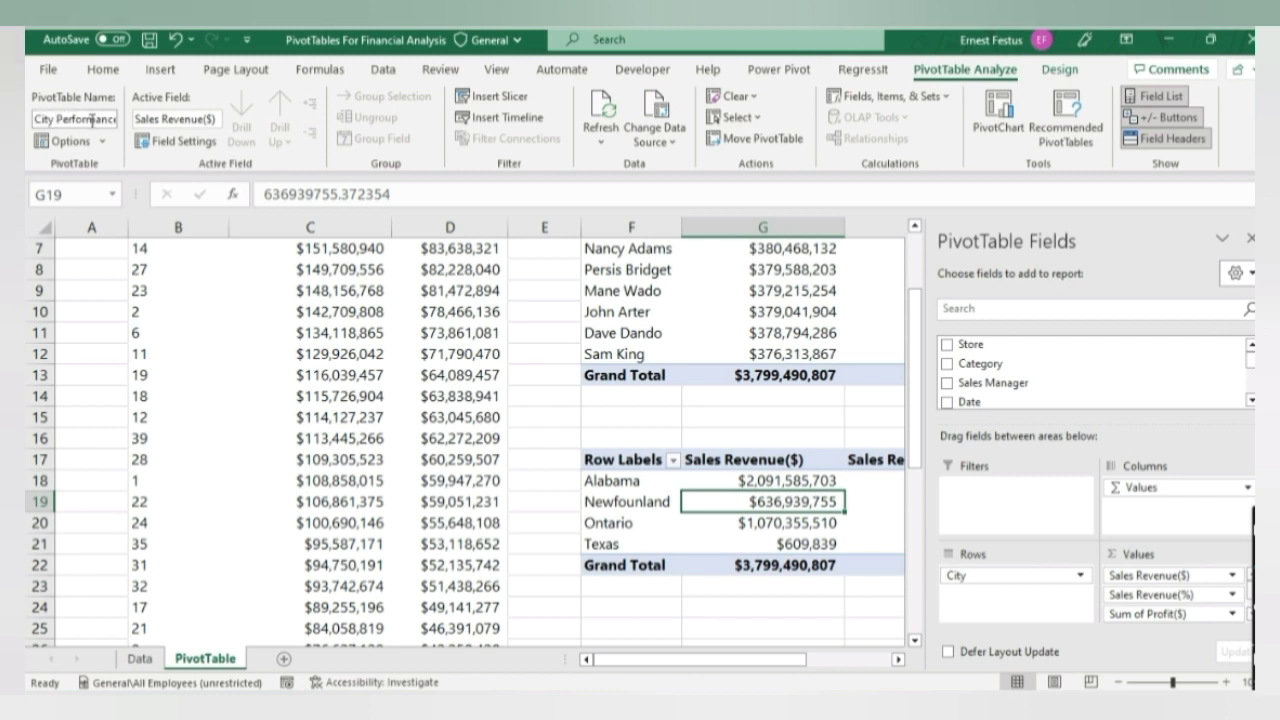
- Insert a slicer for the Category field from the city PivotTable
{"action": "scroll", "coordinate": [518, 446], "scroll_direction": "down", "scroll_amount": 2}
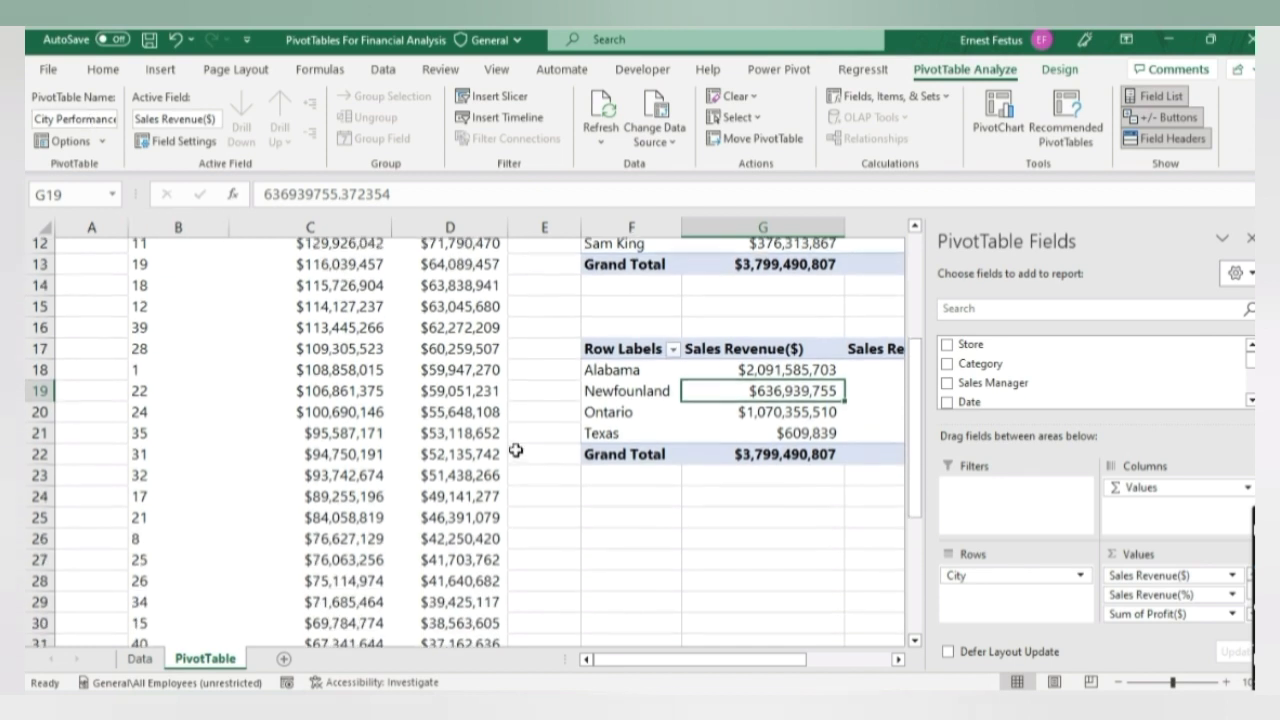
{"action": "left_click", "coordinate": [645, 502]}
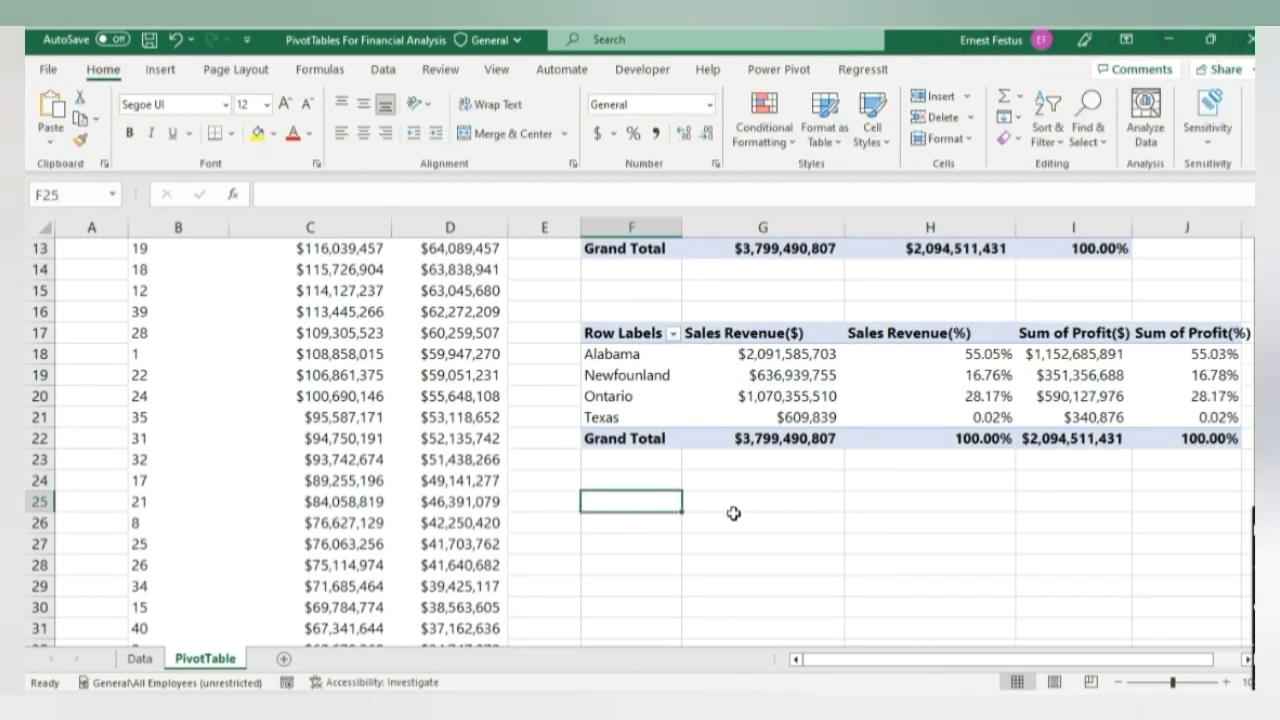
{"action": "left_click_drag", "start_coordinate": [850, 667], "coordinate": [905, 667]}
{"action": "left_click", "coordinate": [624, 402]}
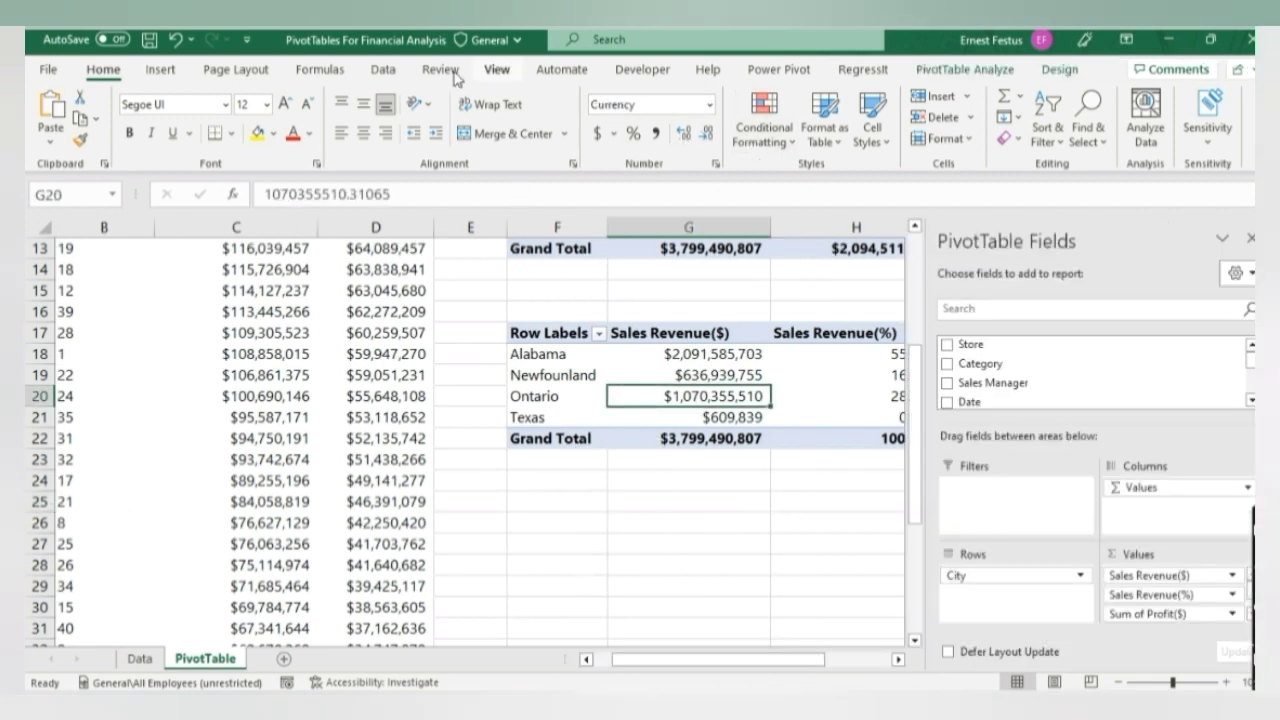
{"action": "left_click", "coordinate": [161, 74]}
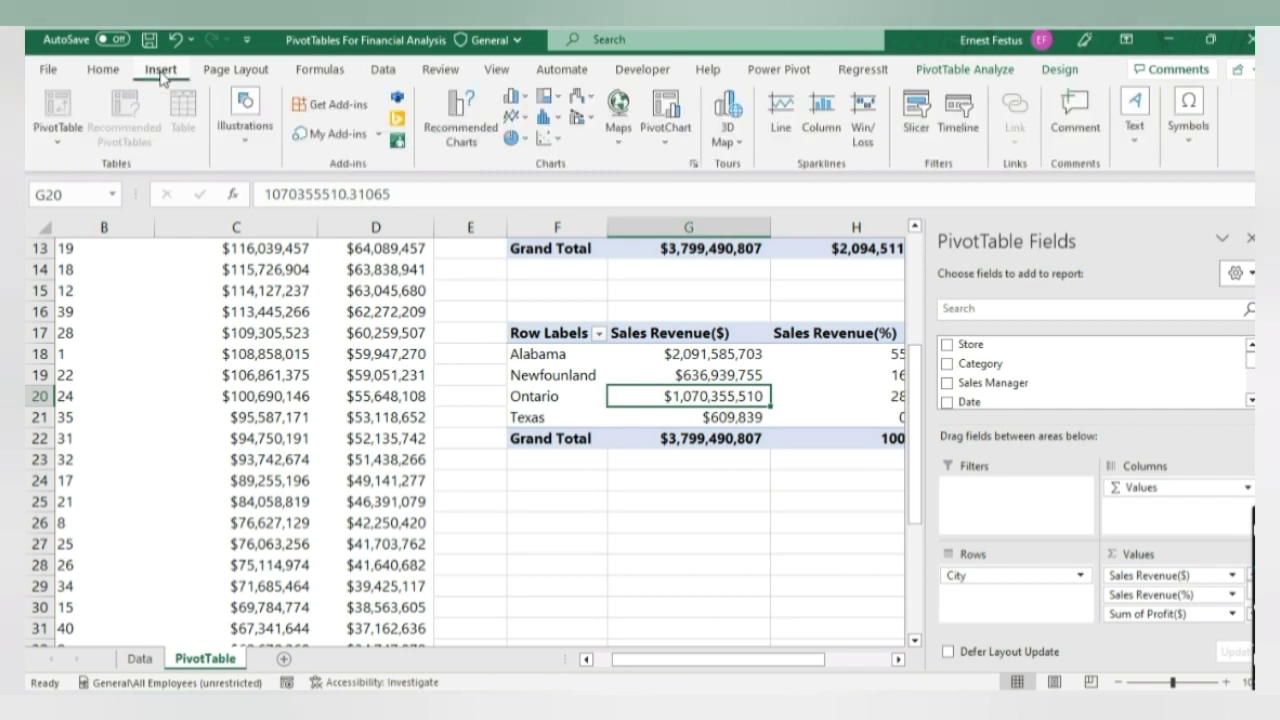
{"action": "left_click", "coordinate": [914, 112]}
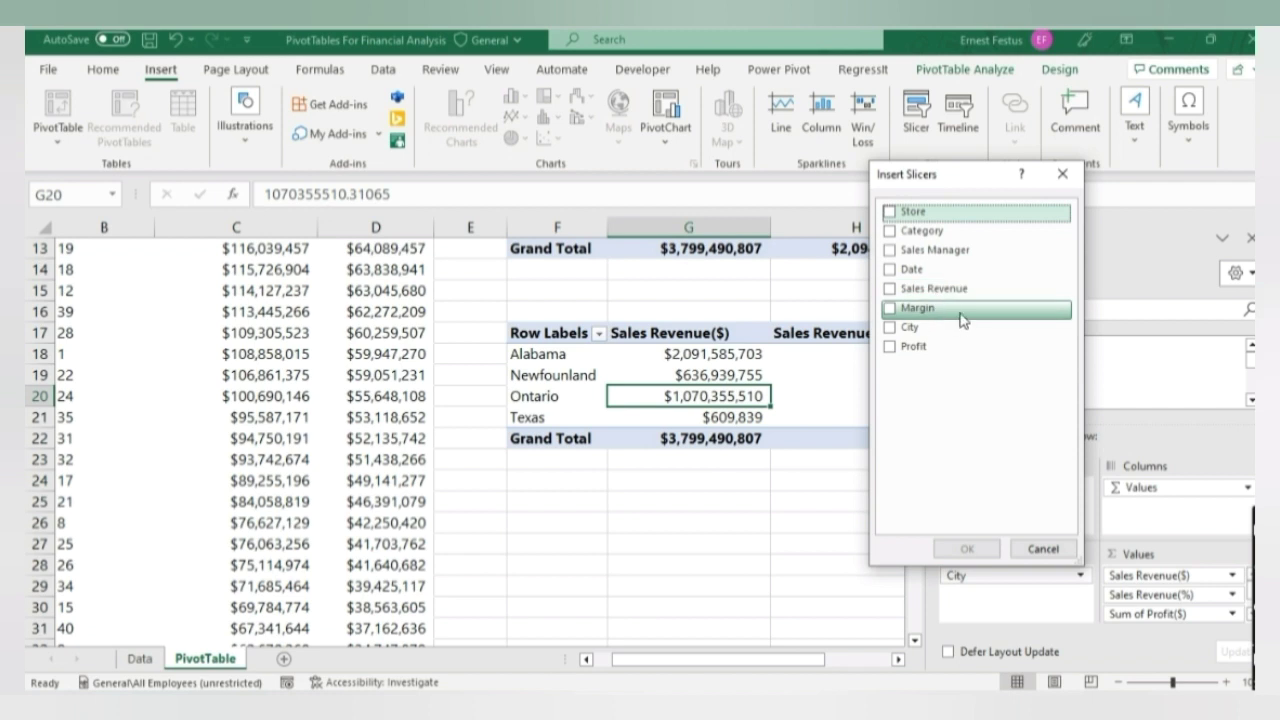
{"action": "left_click", "coordinate": [889, 236]}
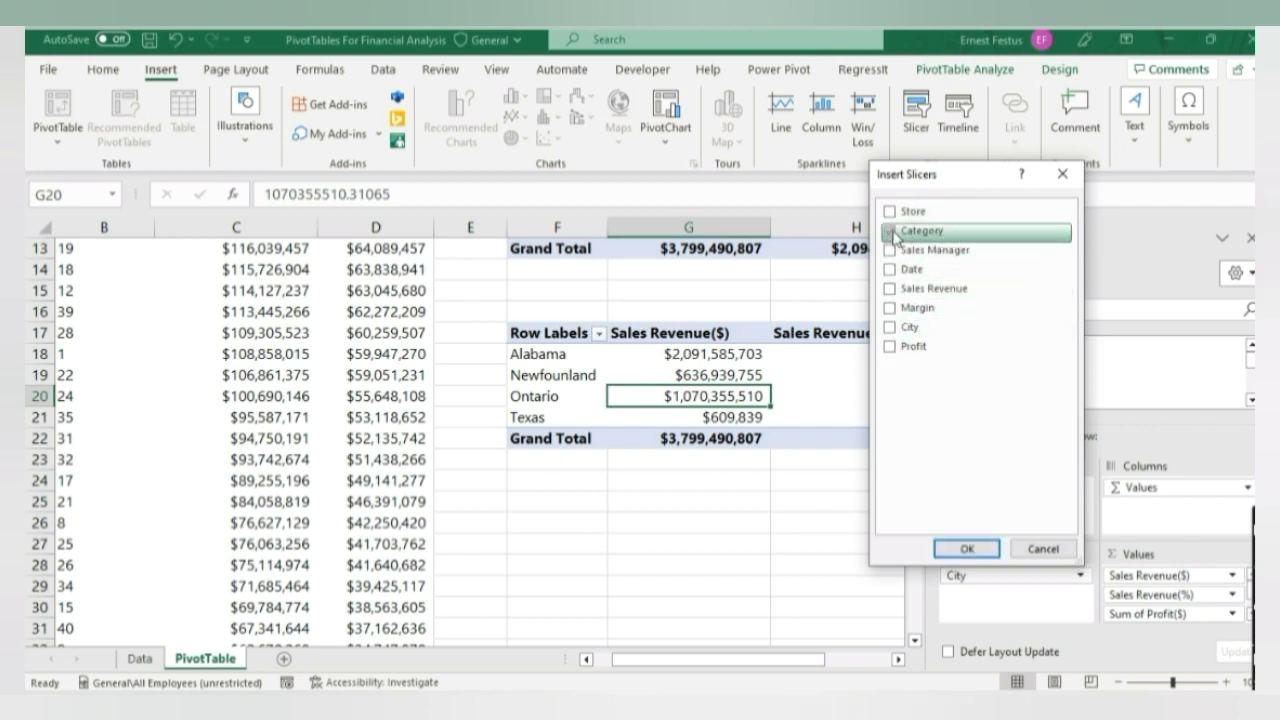
{"action": "left_click", "coordinate": [965, 551]}
- Move the Category slicer into the empty area directly below the city PivotTable
{"action": "scroll", "coordinate": [533, 511], "scroll_direction": "down", "scroll_amount": 2}
{"action": "scroll", "coordinate": [507, 506], "scroll_direction": "up", "scroll_amount": 2}
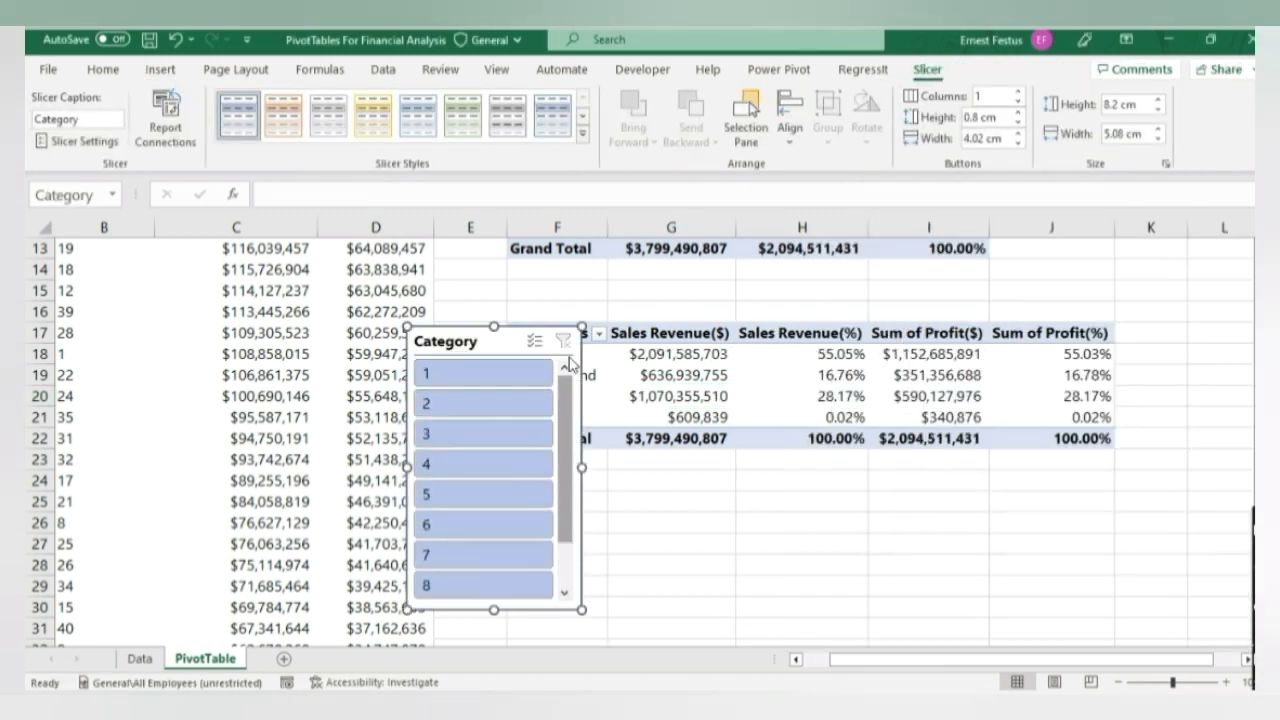
{"action": "left_click_drag", "start_coordinate": [493, 338], "coordinate": [592, 490]}
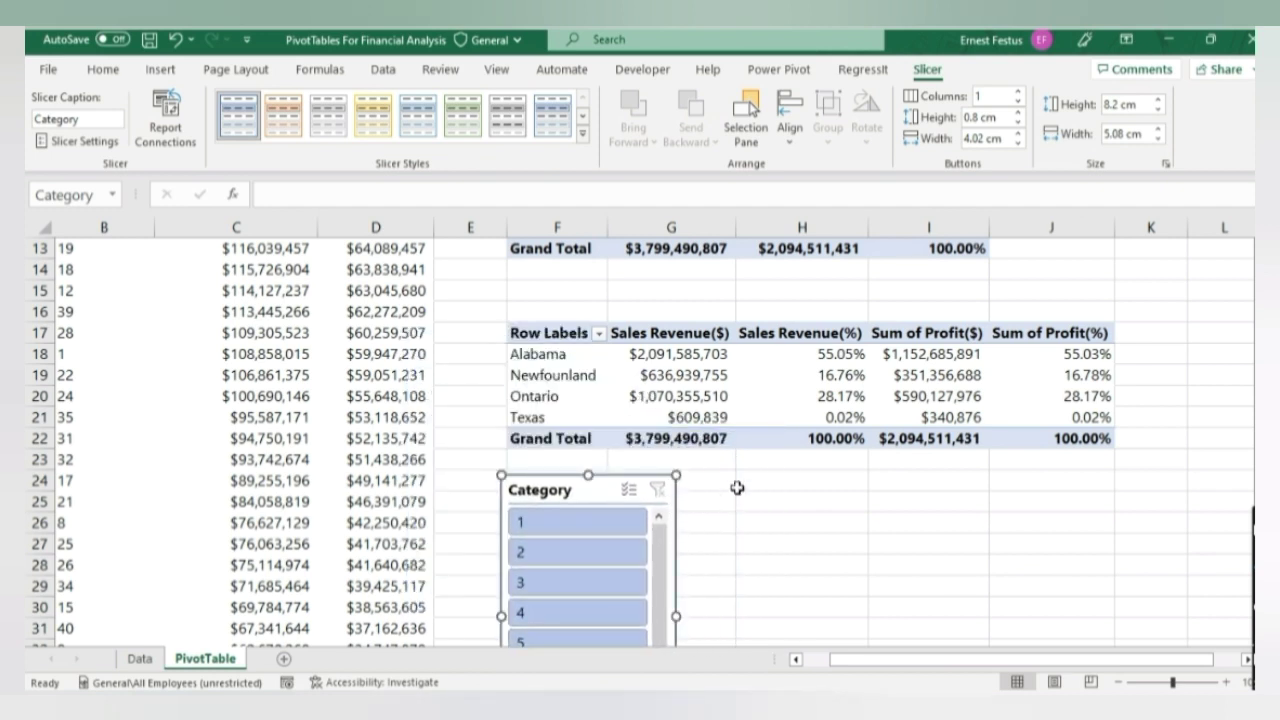
- Try the Category slicer on the city PivotTable with categories 3, 1 and 2, ending on category 4
{"action": "scroll", "coordinate": [600, 528], "scroll_direction": "down", "scroll_amount": 2}
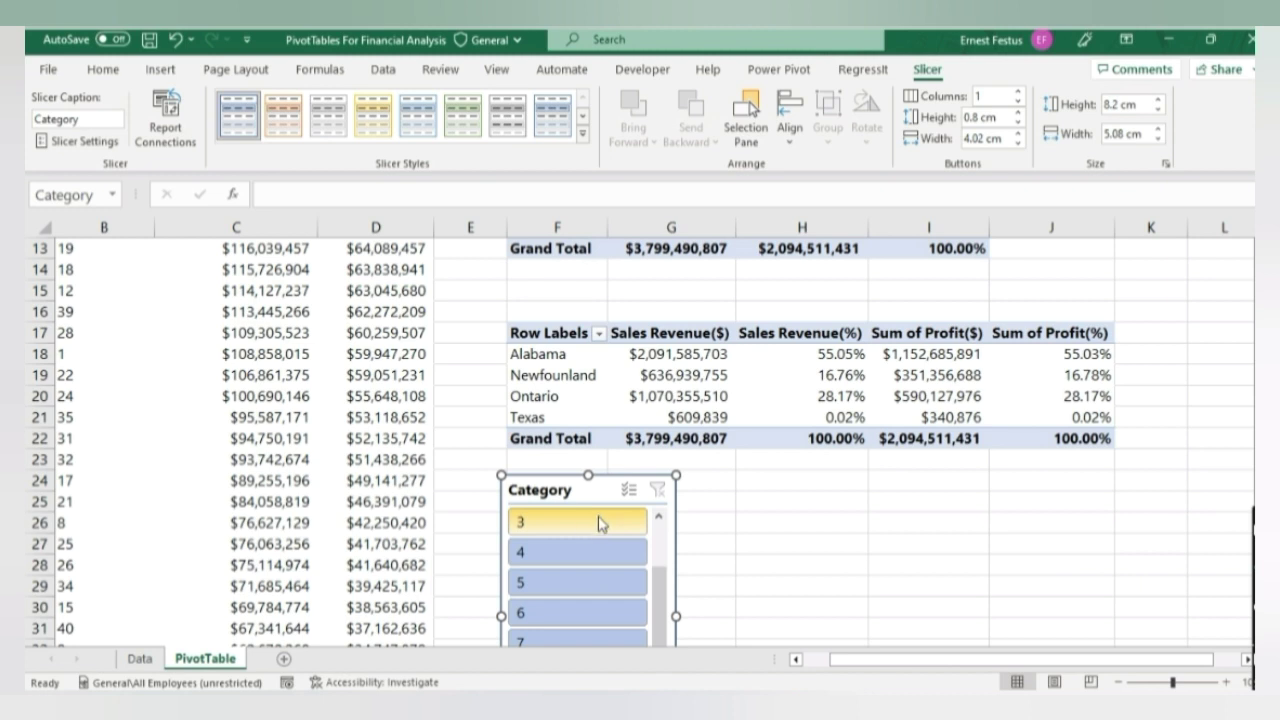
{"action": "left_click", "coordinate": [601, 524]}
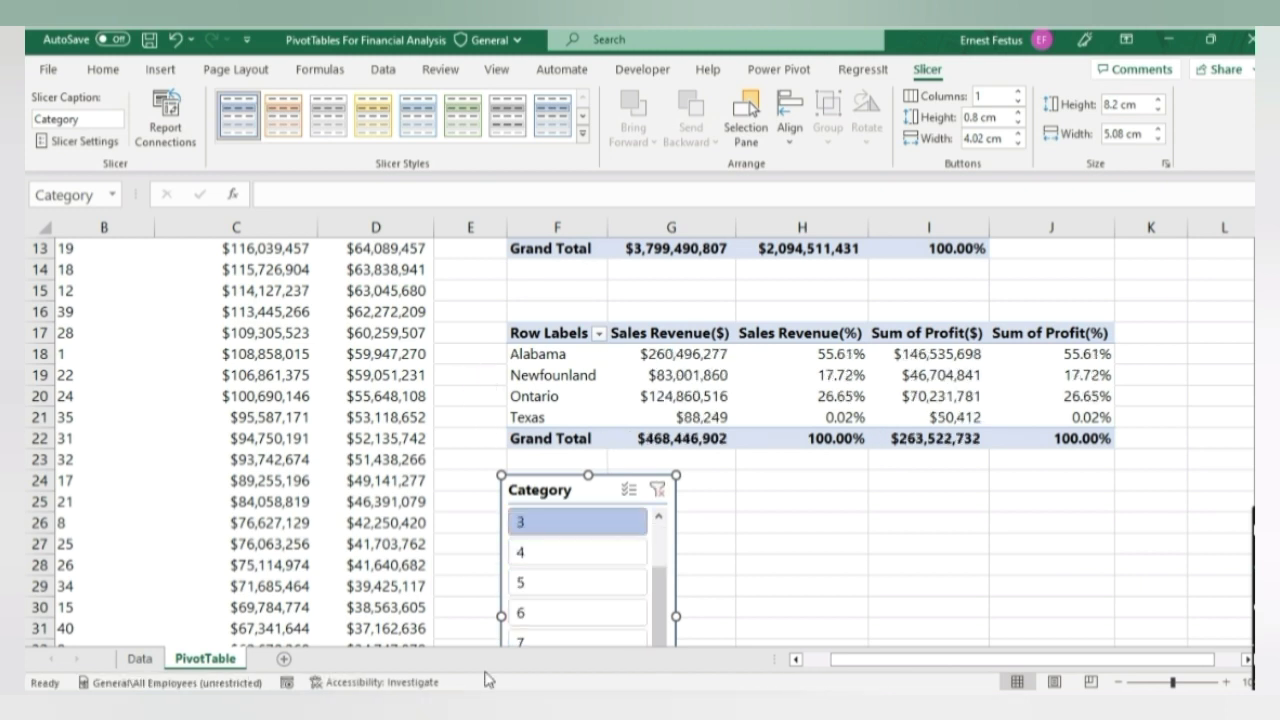
{"action": "mouse_move", "coordinate": [835, 668]}
{"action": "left_mouse_down"}
{"action": "mouse_move", "coordinate": [860, 662]}
{"action": "mouse_move", "coordinate": [828, 662]}
{"action": "left_mouse_up"}
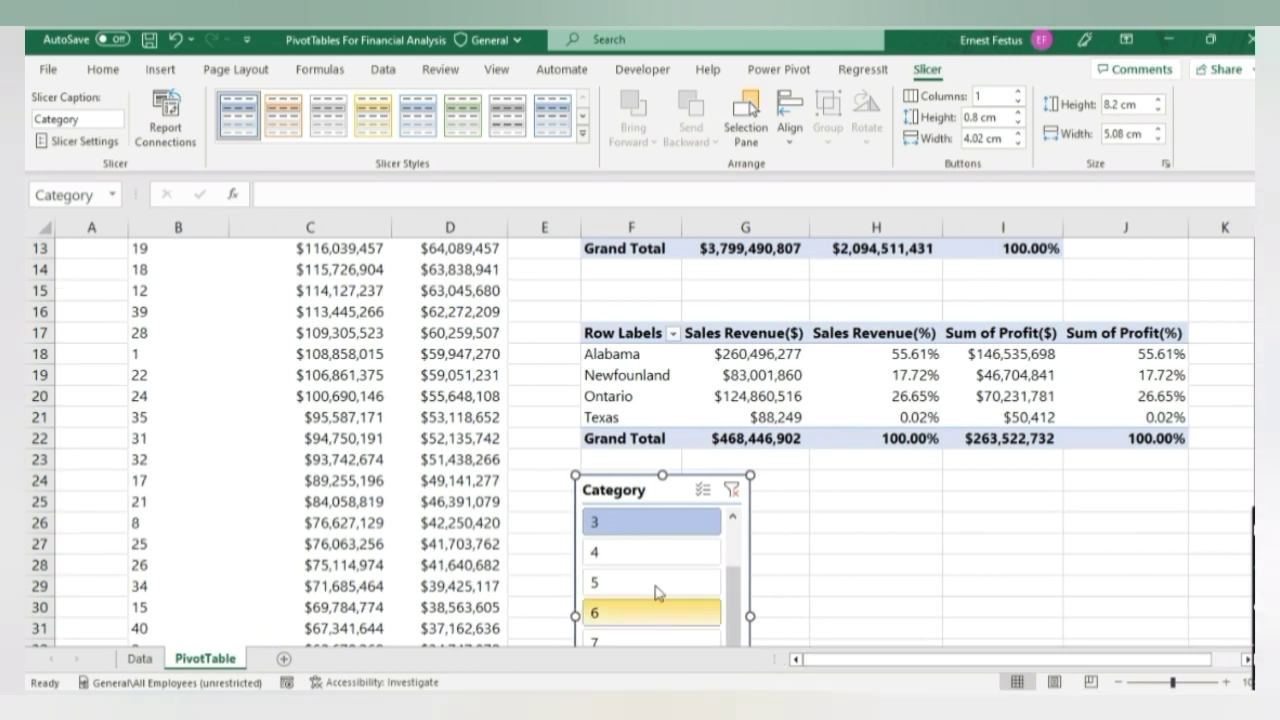
{"action": "scroll", "coordinate": [660, 534], "scroll_direction": "up", "scroll_amount": 2}
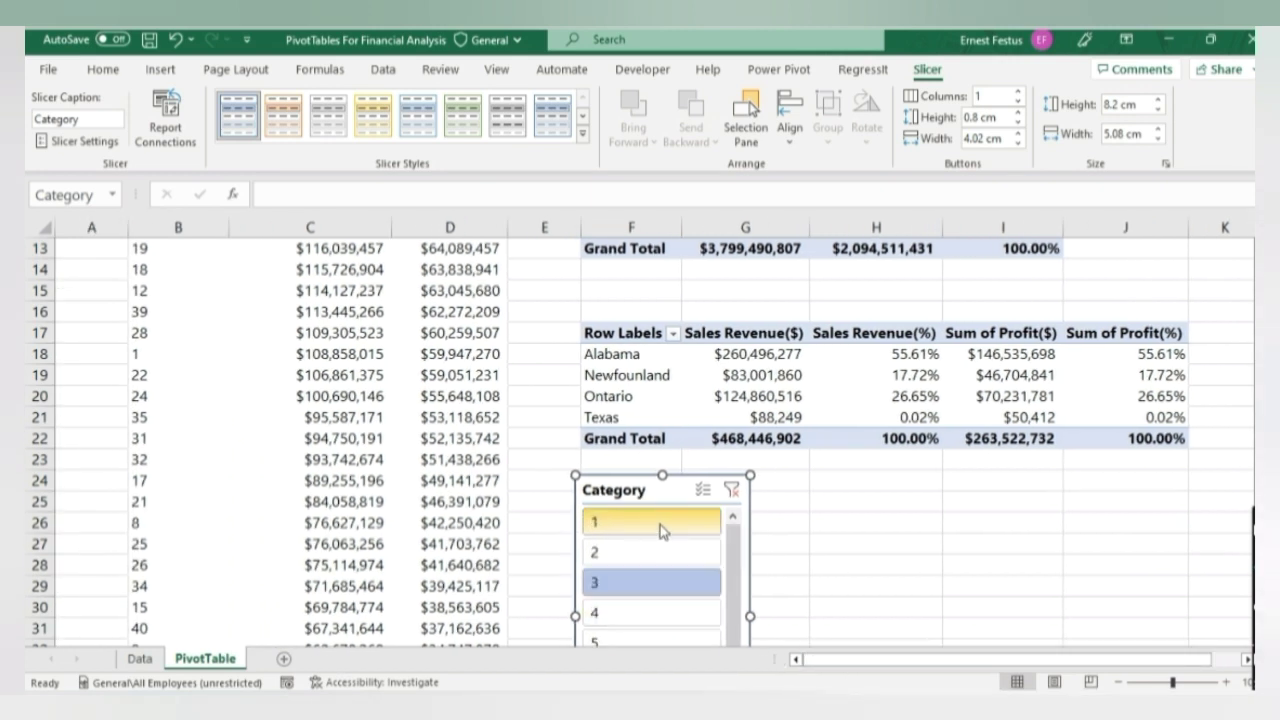
{"action": "left_click", "coordinate": [660, 521]}
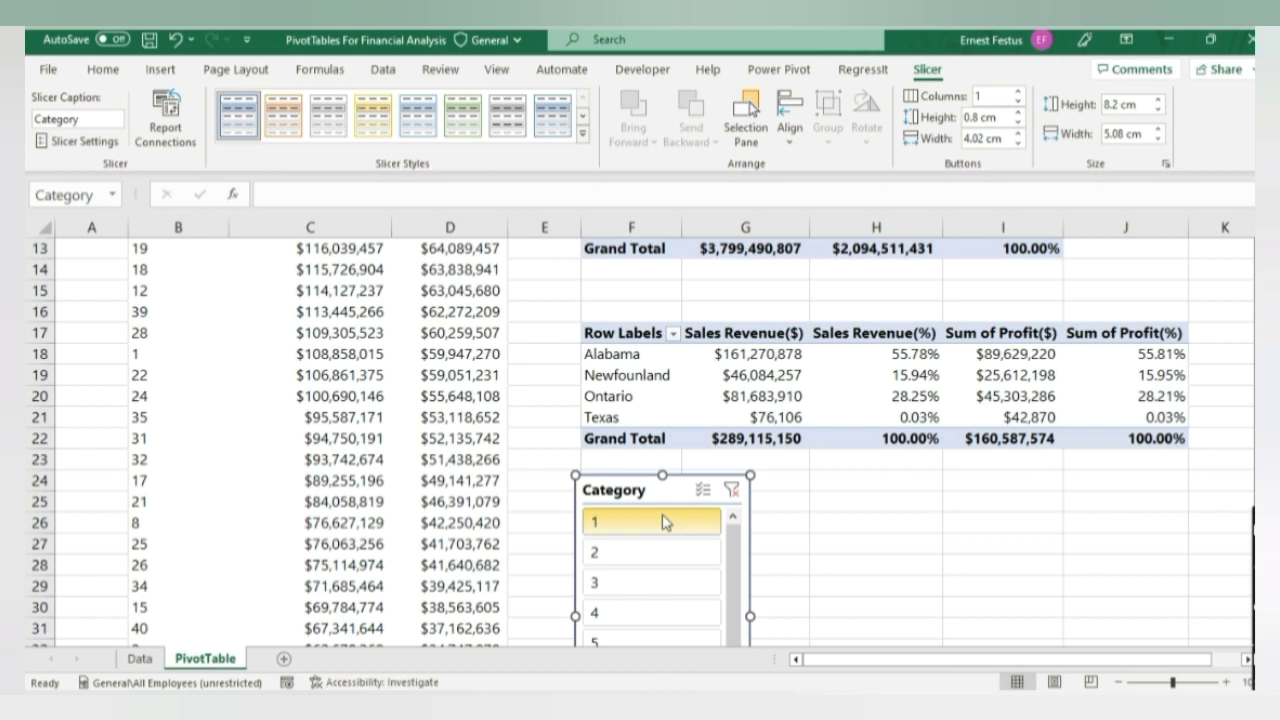
{"action": "left_click", "coordinate": [663, 552]}
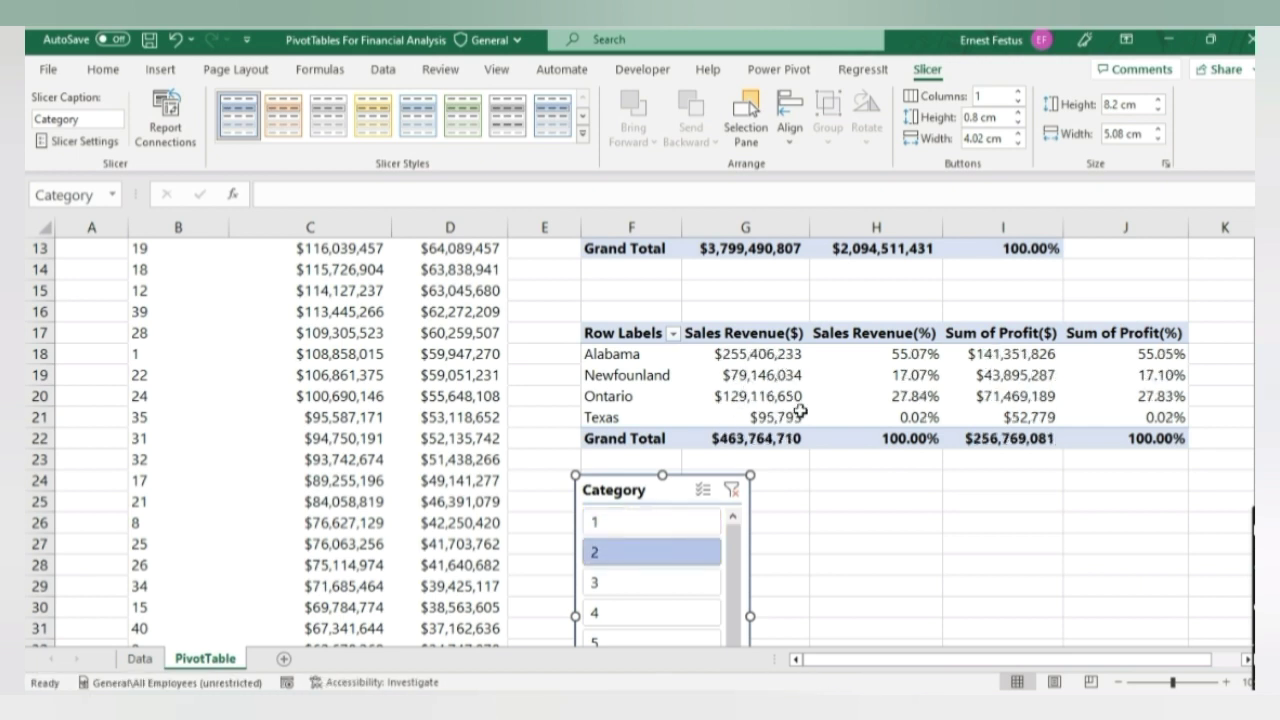
{"action": "left_click", "coordinate": [662, 523]}
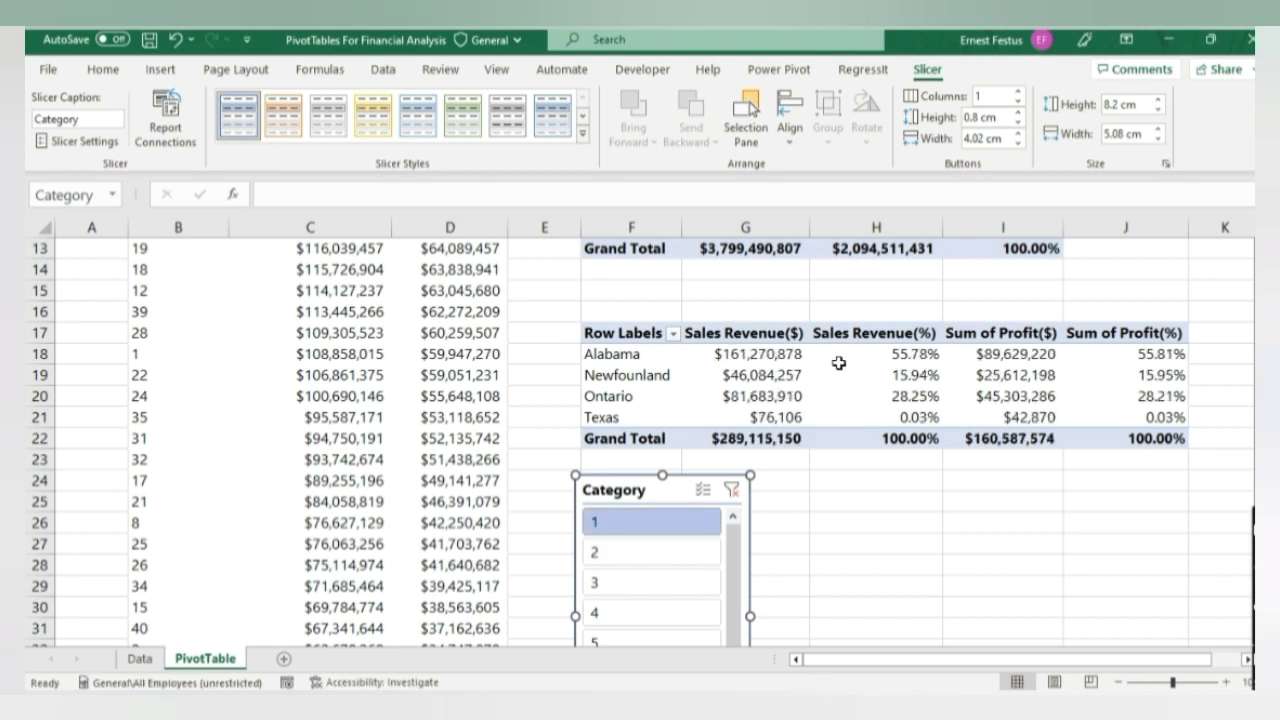
{"action": "left_click", "coordinate": [690, 555], "text": "ctrl"}
{"action": "left_click", "coordinate": [665, 520]}
{"action": "left_click", "coordinate": [660, 583]}
{"action": "left_click", "coordinate": [652, 613]}
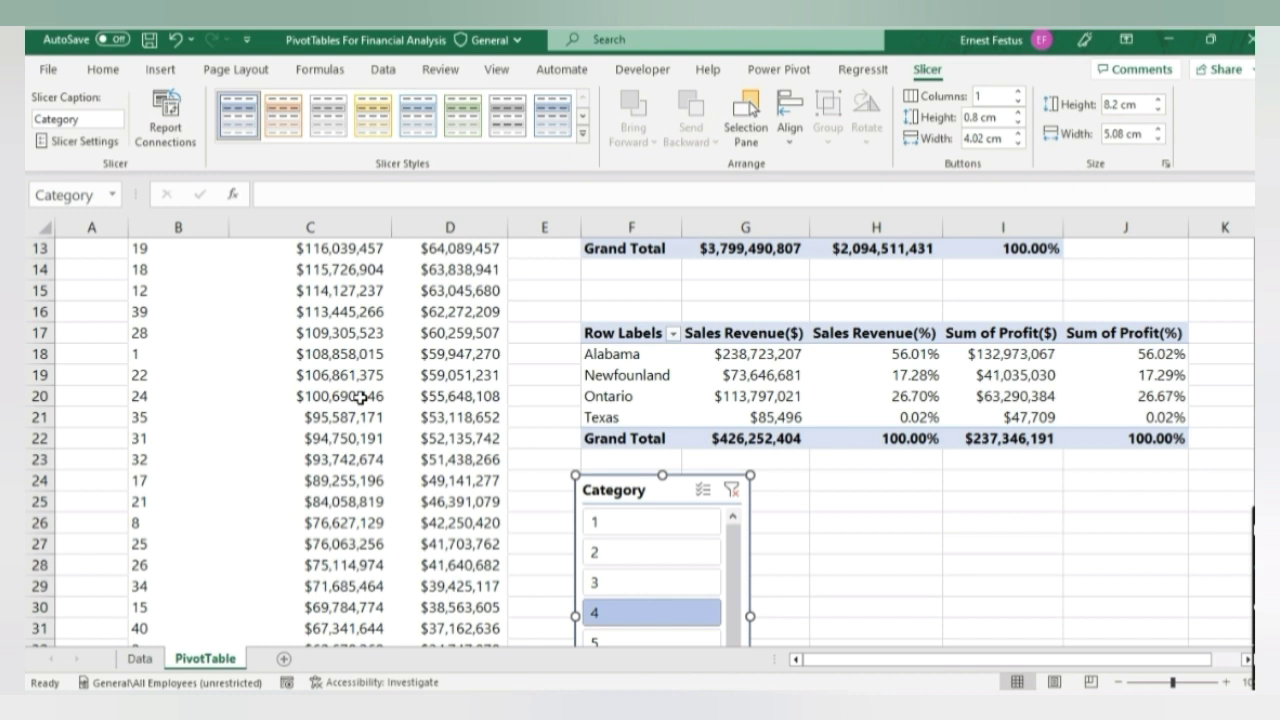
- Move the Category slicer up beside the sales manager PivotTable, starting in column J
{"action": "mouse_move", "coordinate": [1262, 426]}
{"action": "left_mouse_down"}
{"action": "mouse_move", "coordinate": [1262, 364]}
{"action": "mouse_move", "coordinate": [1262, 426]}
{"action": "left_mouse_up"}
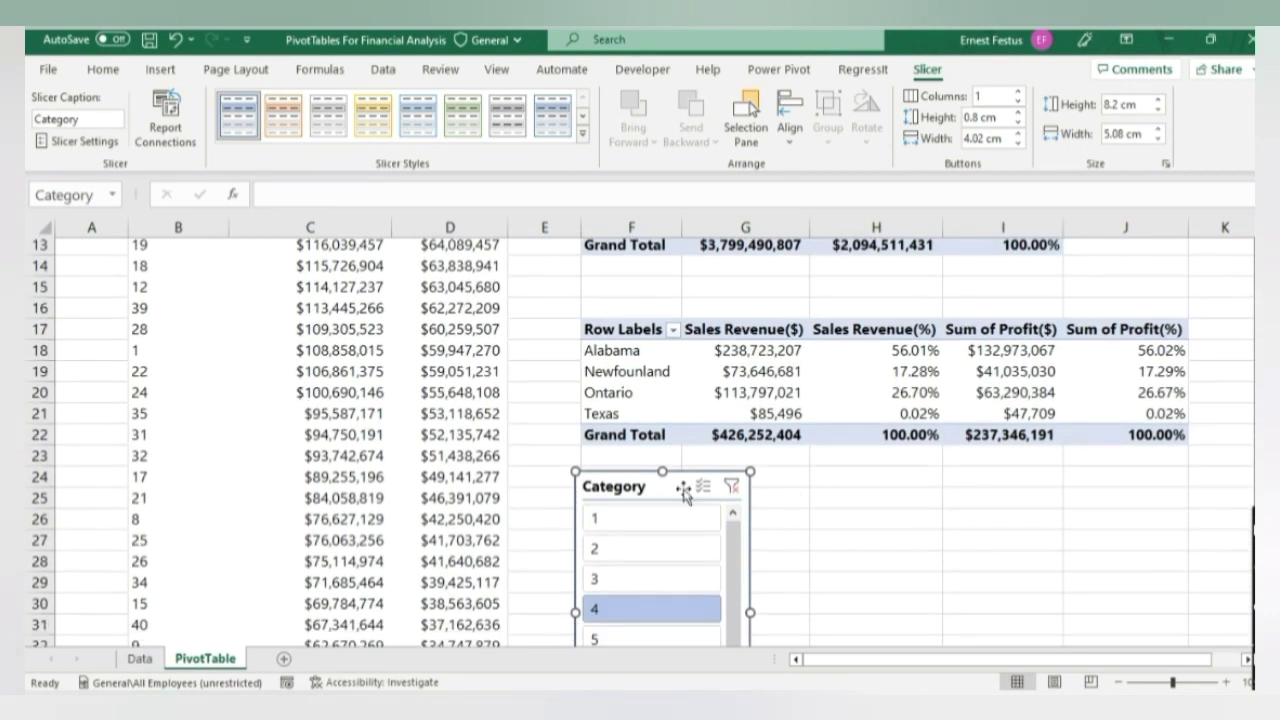
{"action": "left_click_drag", "start_coordinate": [684, 492], "coordinate": [1214, 268]}
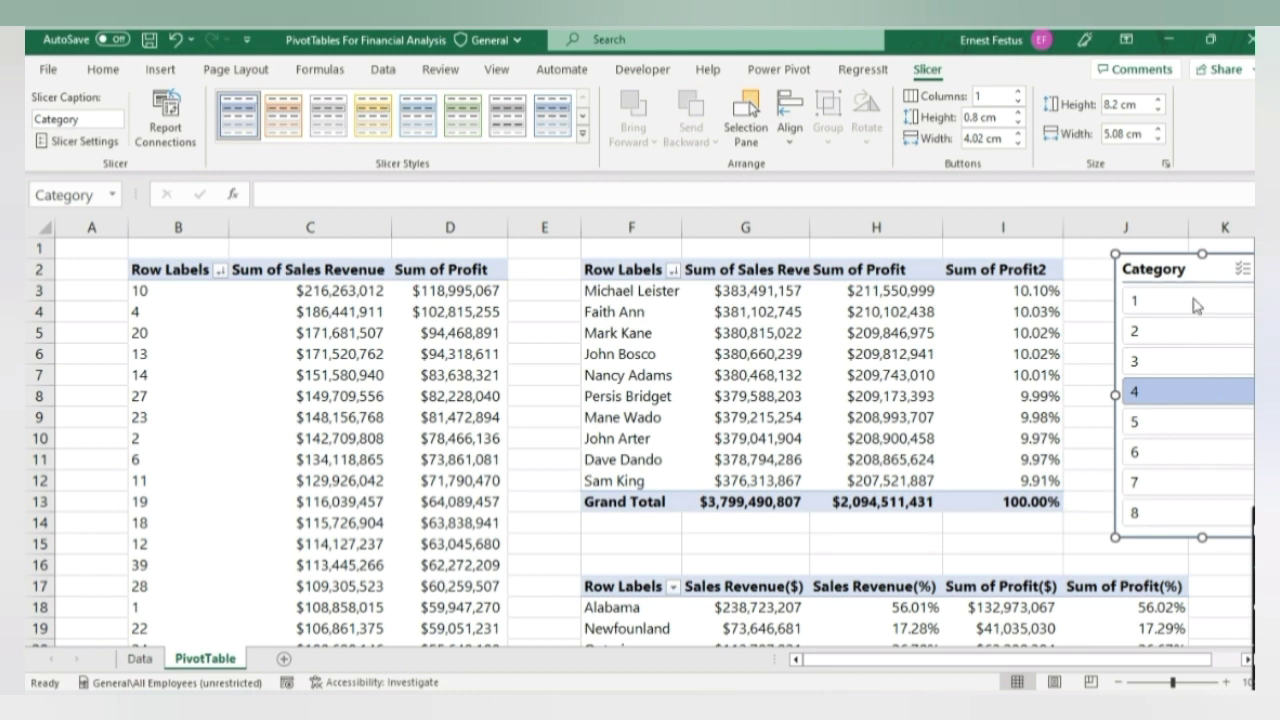
{"action": "left_click", "coordinate": [1176, 406]}
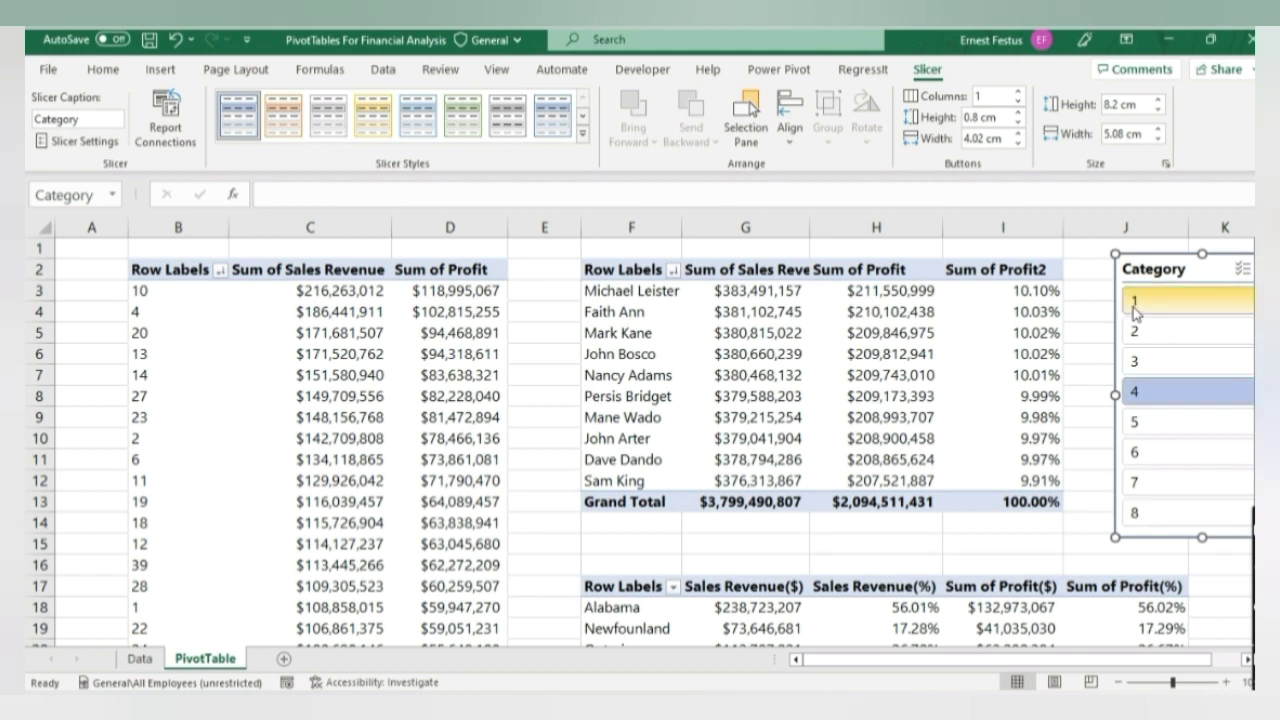
- Connect the Category slicer to the Performance of Sales Managers and Stores Performance PivotTables as well as City Performance
{"action": "right_click", "coordinate": [1198, 268]}
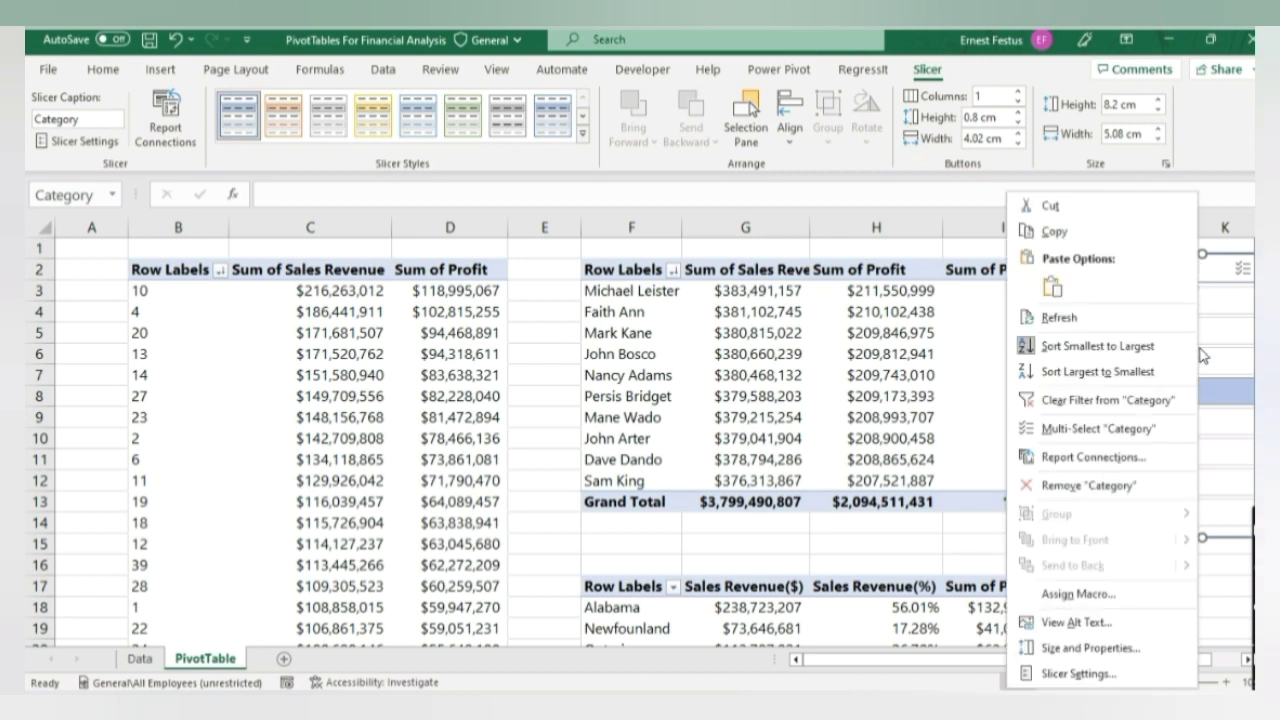
{"action": "left_click", "coordinate": [1077, 461]}
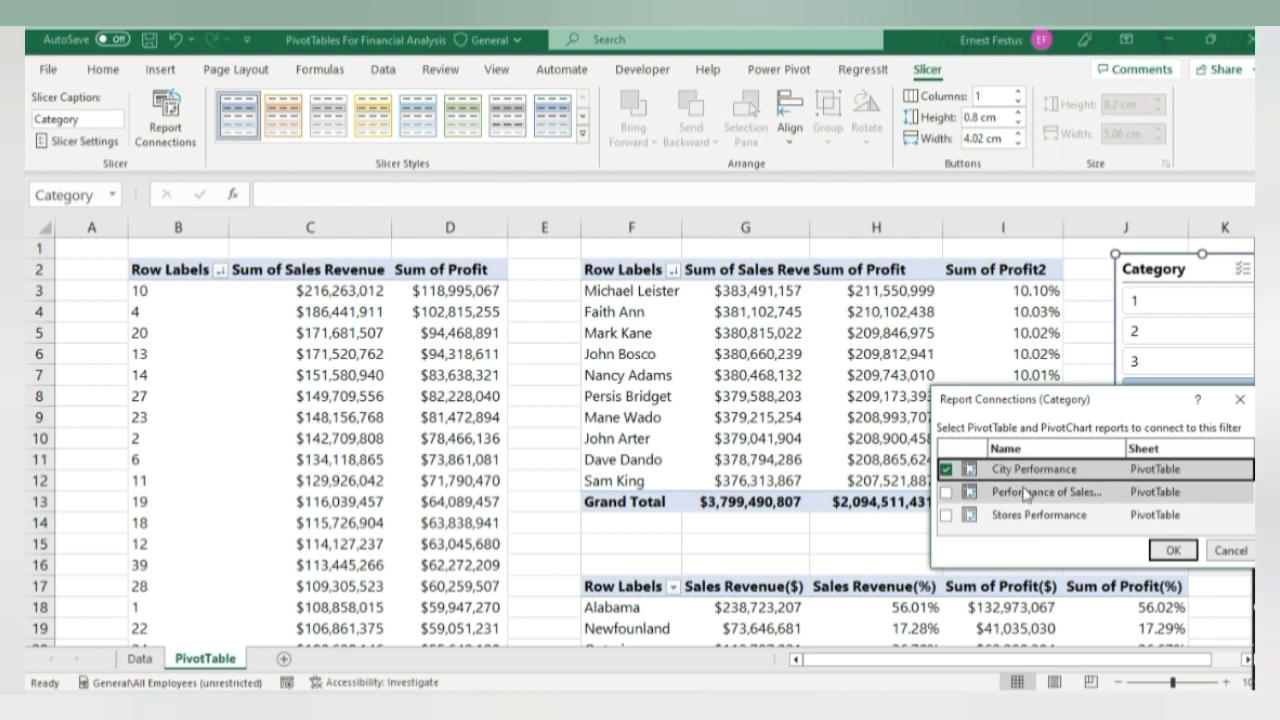
{"action": "left_click", "coordinate": [946, 493]}
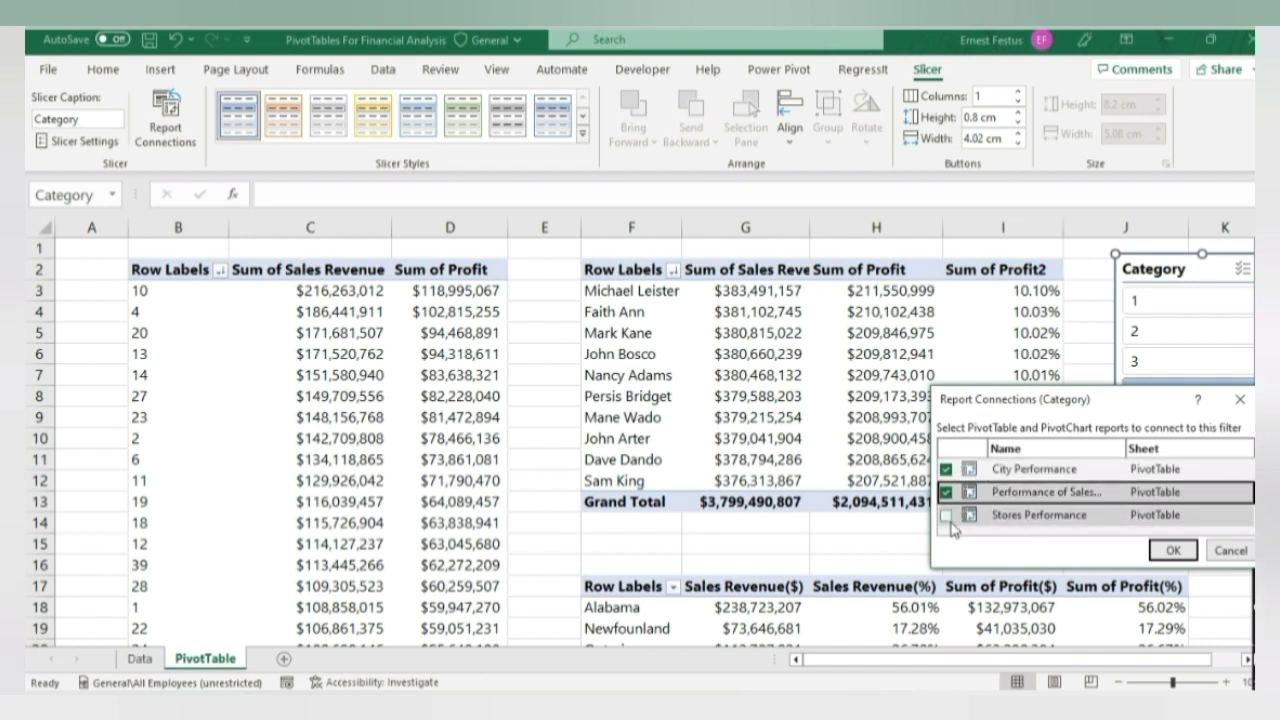
{"action": "left_click", "coordinate": [948, 516]}
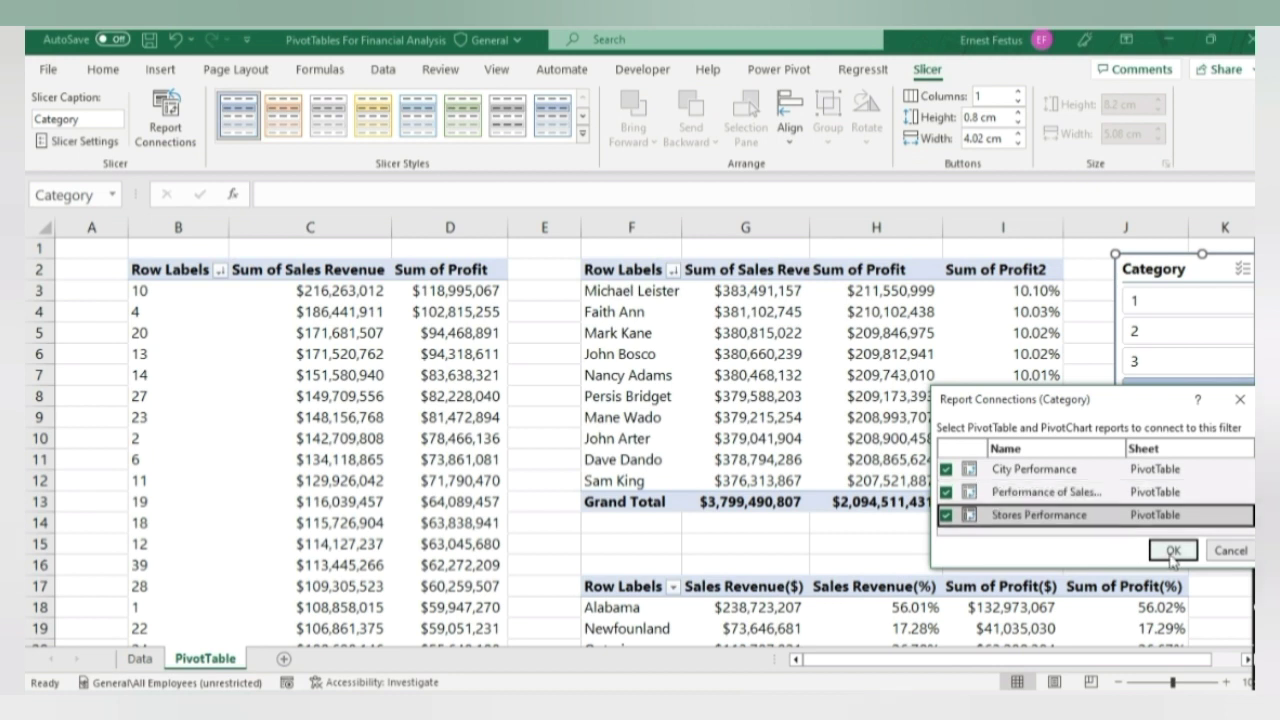
{"action": "left_click", "coordinate": [1173, 550]}
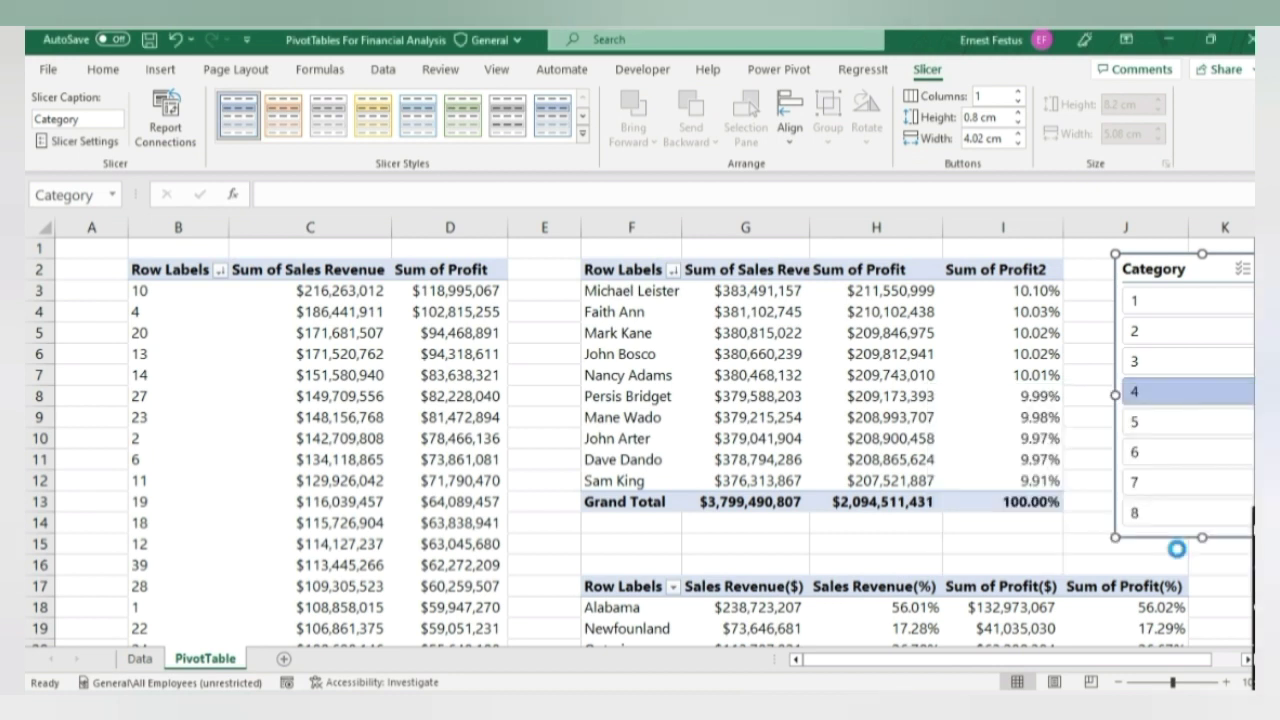
- Filter all three connected PivotTables with the Category slicer by several categories, including 1, 5, 8, 9 and 10, ending on category 7
{"action": "left_click", "coordinate": [1148, 299]}
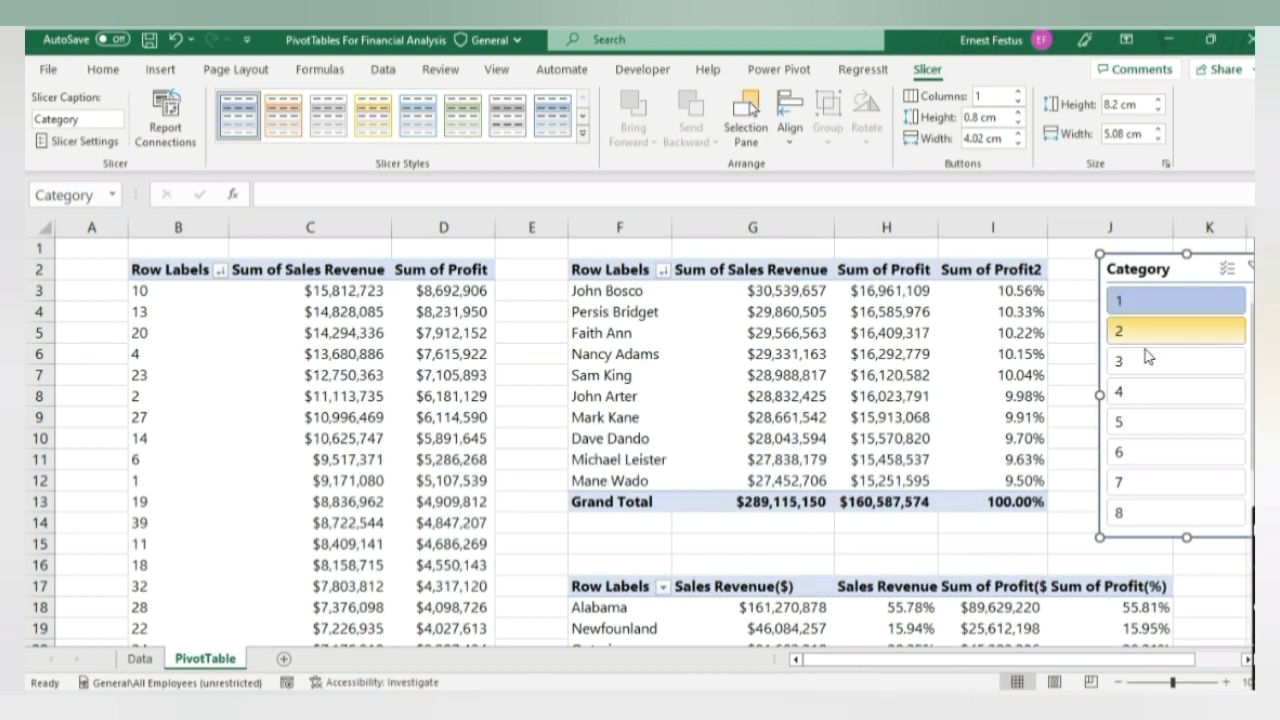
{"action": "scroll", "coordinate": [1148, 357], "scroll_direction": "down", "scroll_amount": 2}
{"action": "left_click", "coordinate": [1150, 361]}
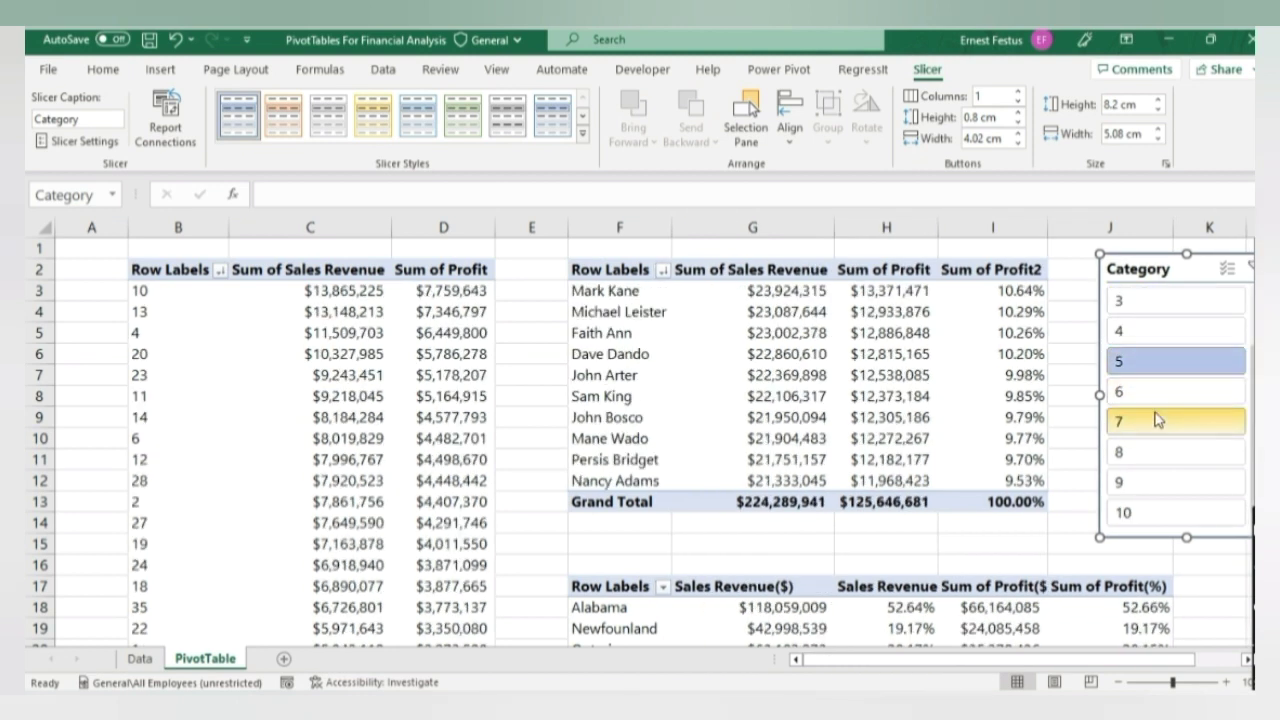
{"action": "left_click", "coordinate": [1150, 452]}
{"action": "left_click", "coordinate": [1150, 482]}
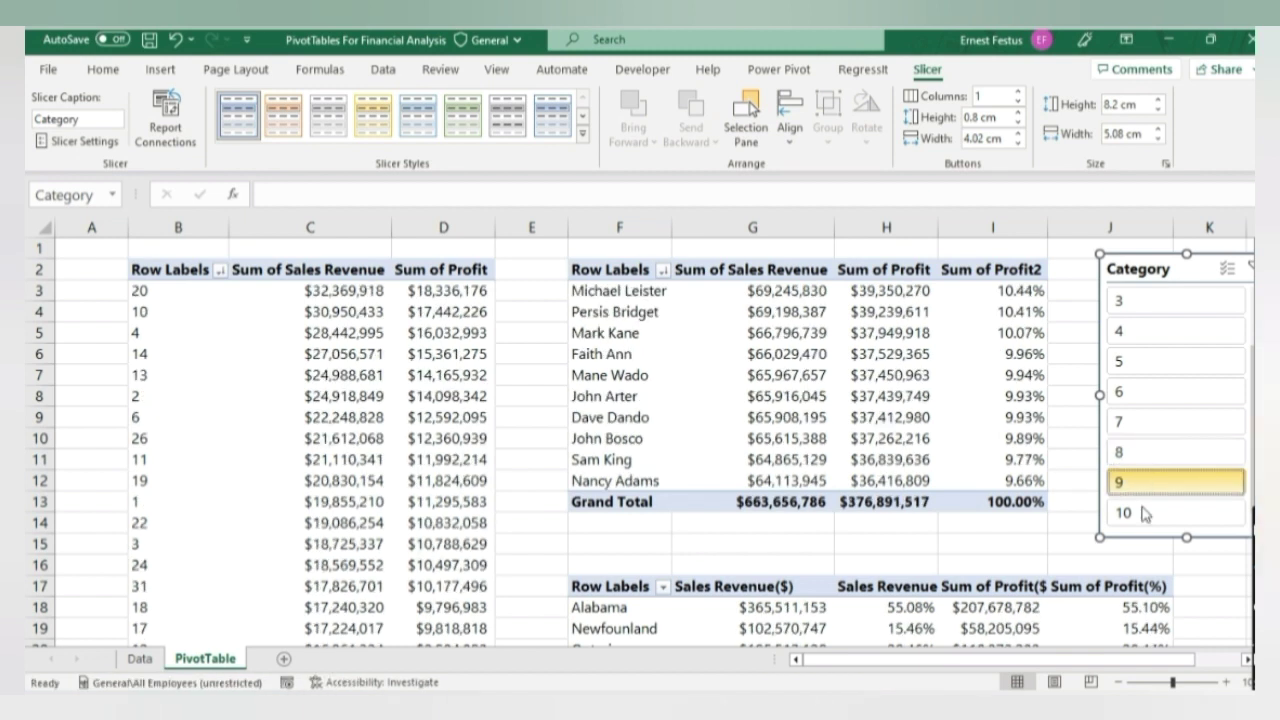
{"action": "left_click", "coordinate": [1143, 513]}
{"action": "left_click", "coordinate": [1149, 300]}
{"action": "scroll", "coordinate": [1149, 310], "scroll_direction": "up", "scroll_amount": 2}
{"action": "left_click", "coordinate": [1149, 296]}
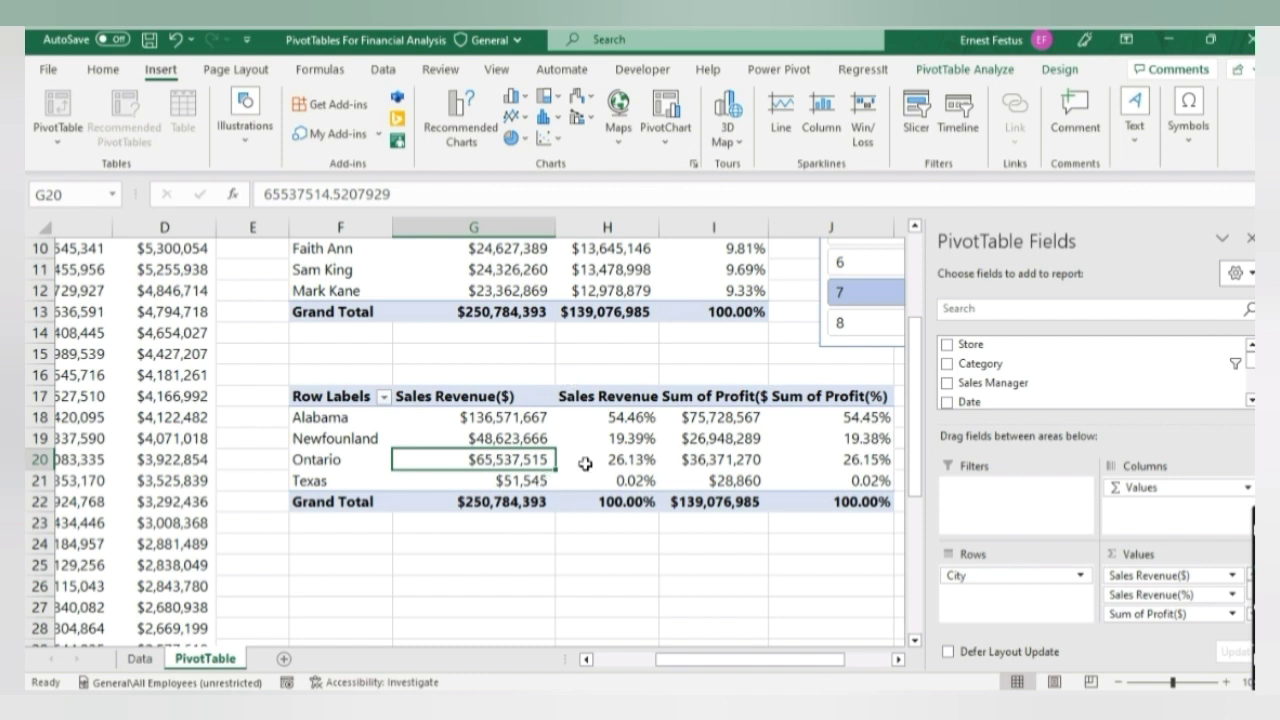
- Insert a 3-D Clustered Column PivotChart based on the city PivotTable, after previewing the other 3-D column types
{"action": "left_click", "coordinate": [616, 456]}
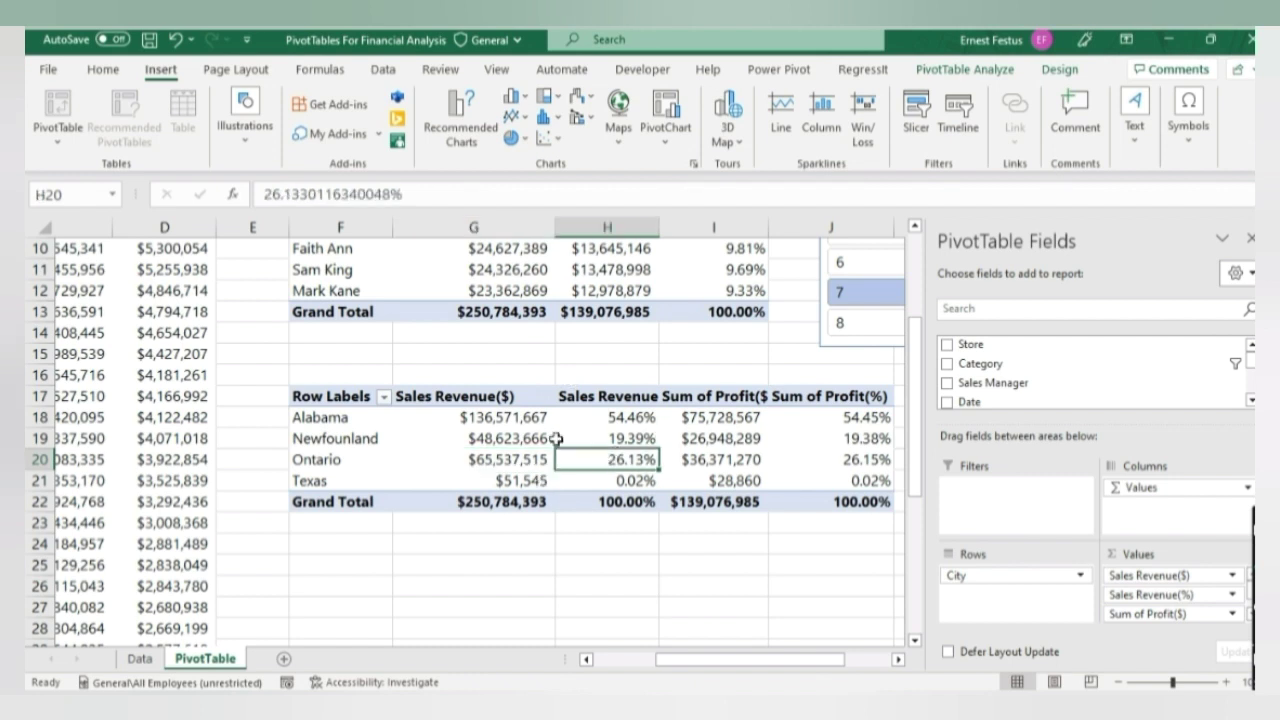
{"action": "left_click", "coordinate": [446, 456]}
{"action": "left_click", "coordinate": [453, 438]}
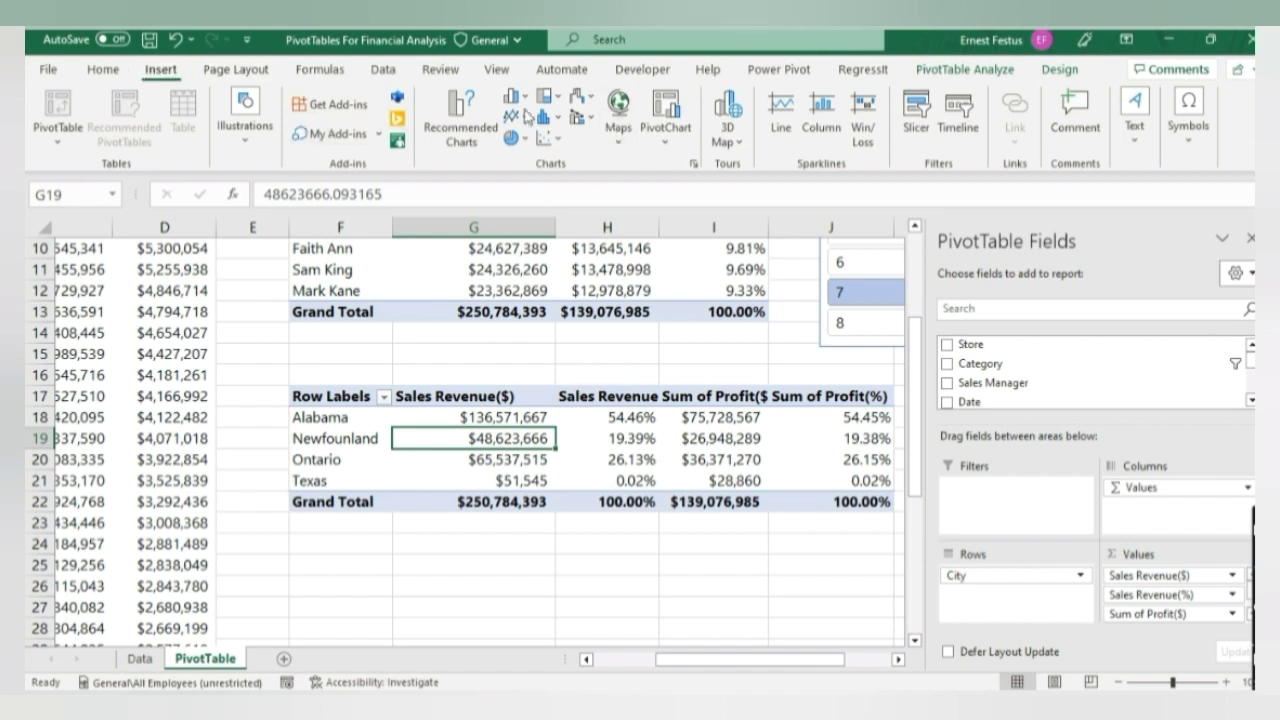
{"action": "left_click", "coordinate": [669, 106]}
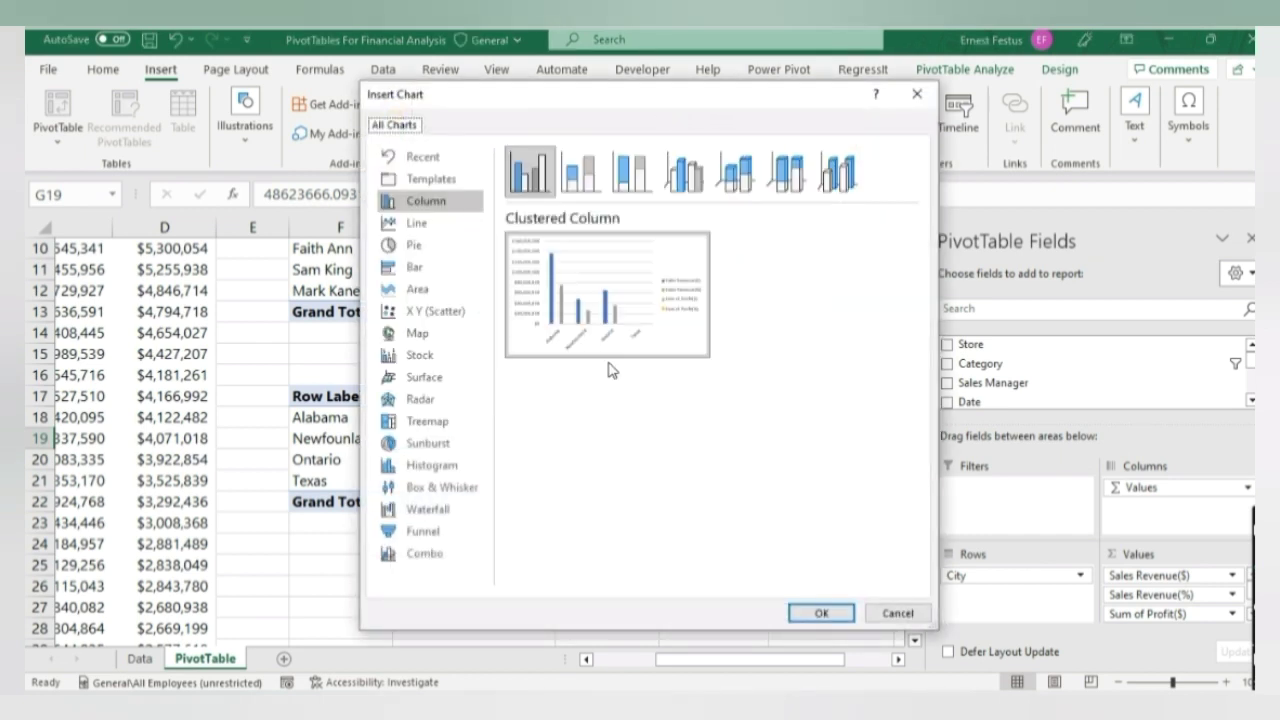
{"action": "mouse_move", "coordinate": [610, 318]}
{"action": "left_click", "coordinate": [697, 184]}
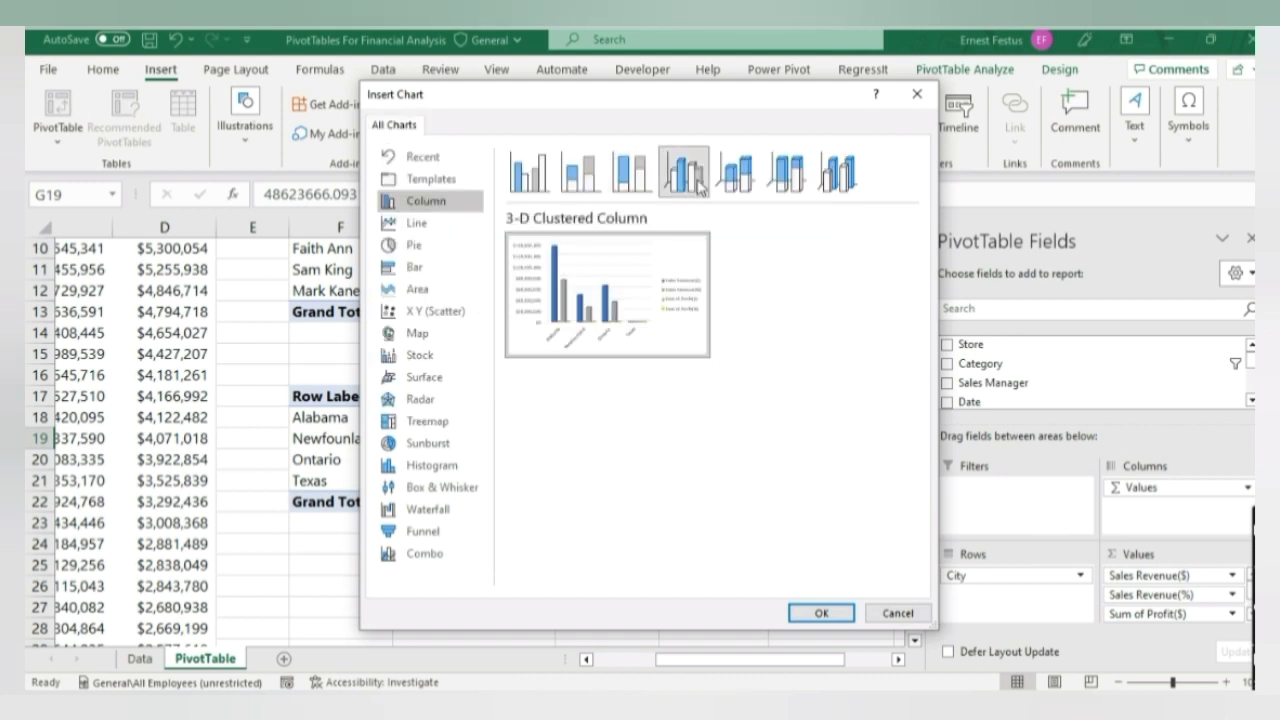
{"action": "left_click", "coordinate": [738, 180]}
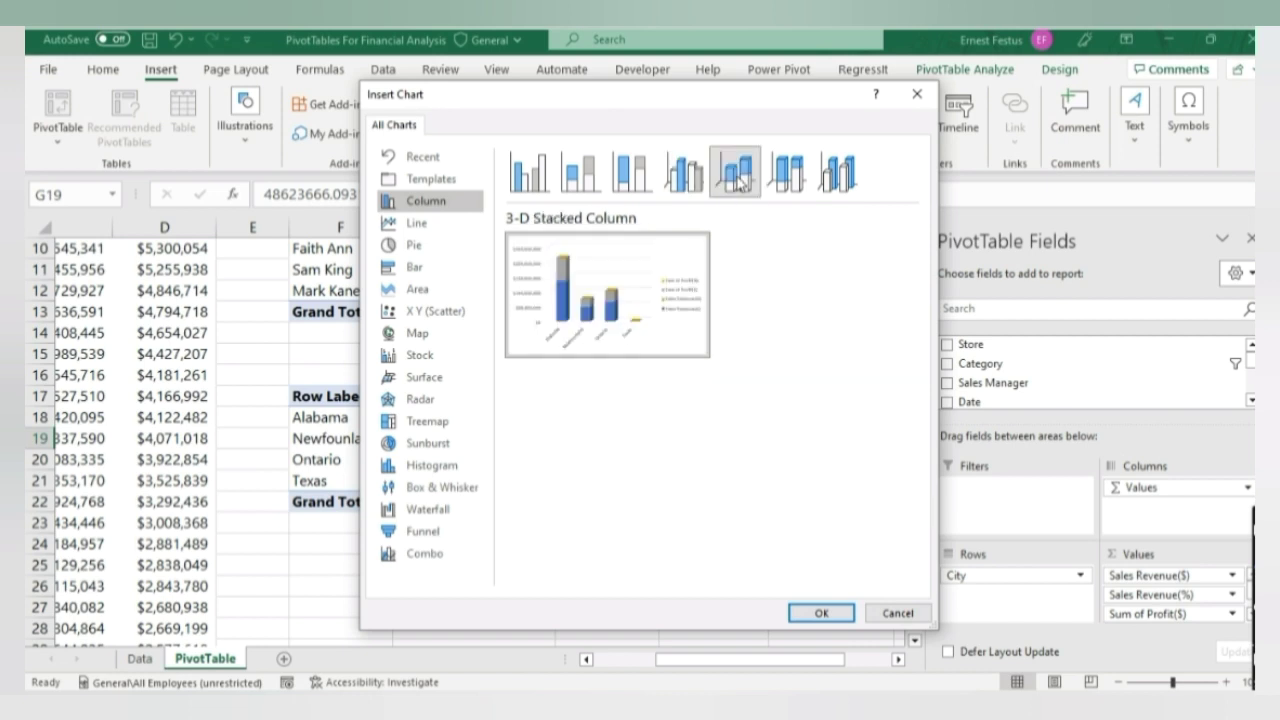
{"action": "left_click", "coordinate": [790, 178]}
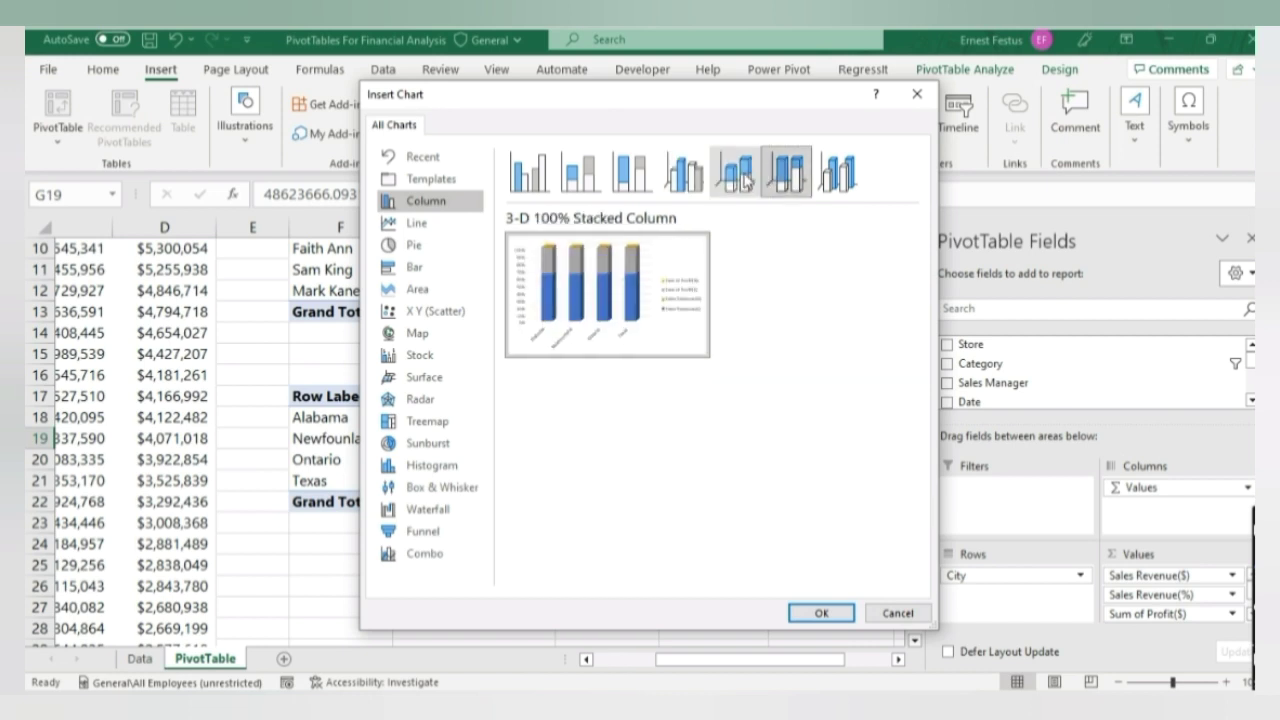
{"action": "left_click", "coordinate": [830, 178]}
{"action": "left_click", "coordinate": [742, 180]}
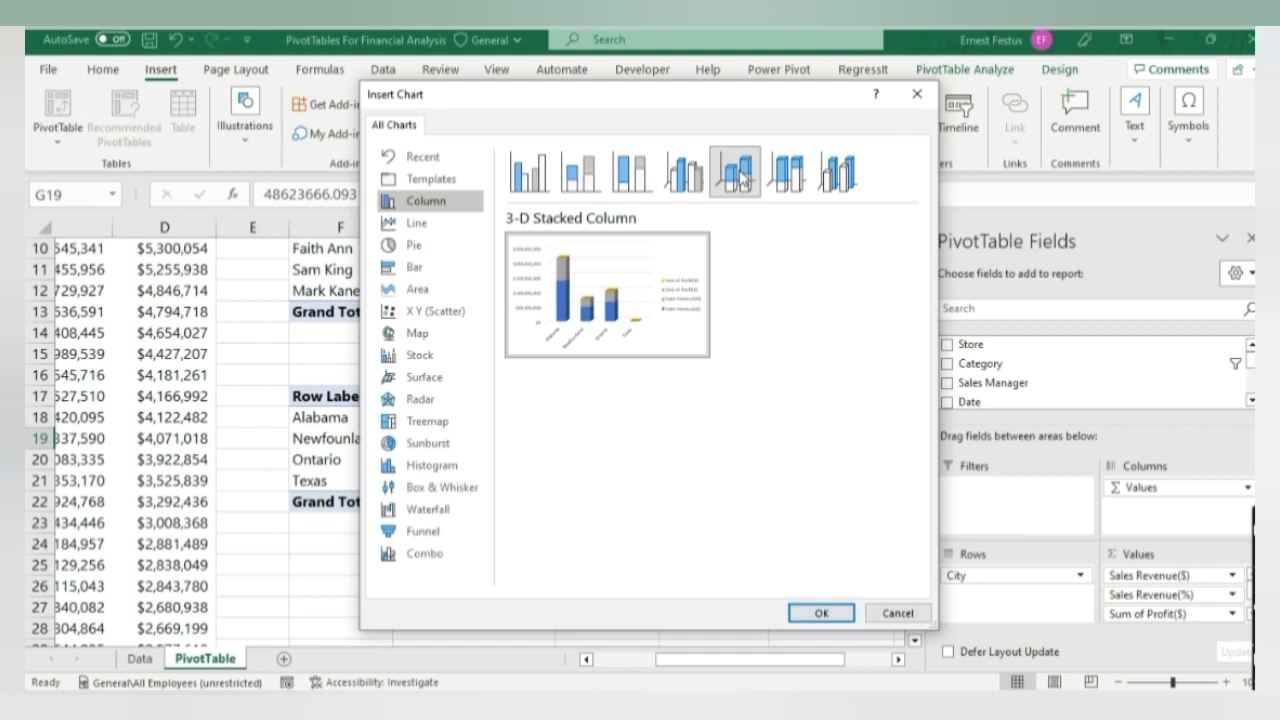
{"action": "left_click", "coordinate": [688, 182]}
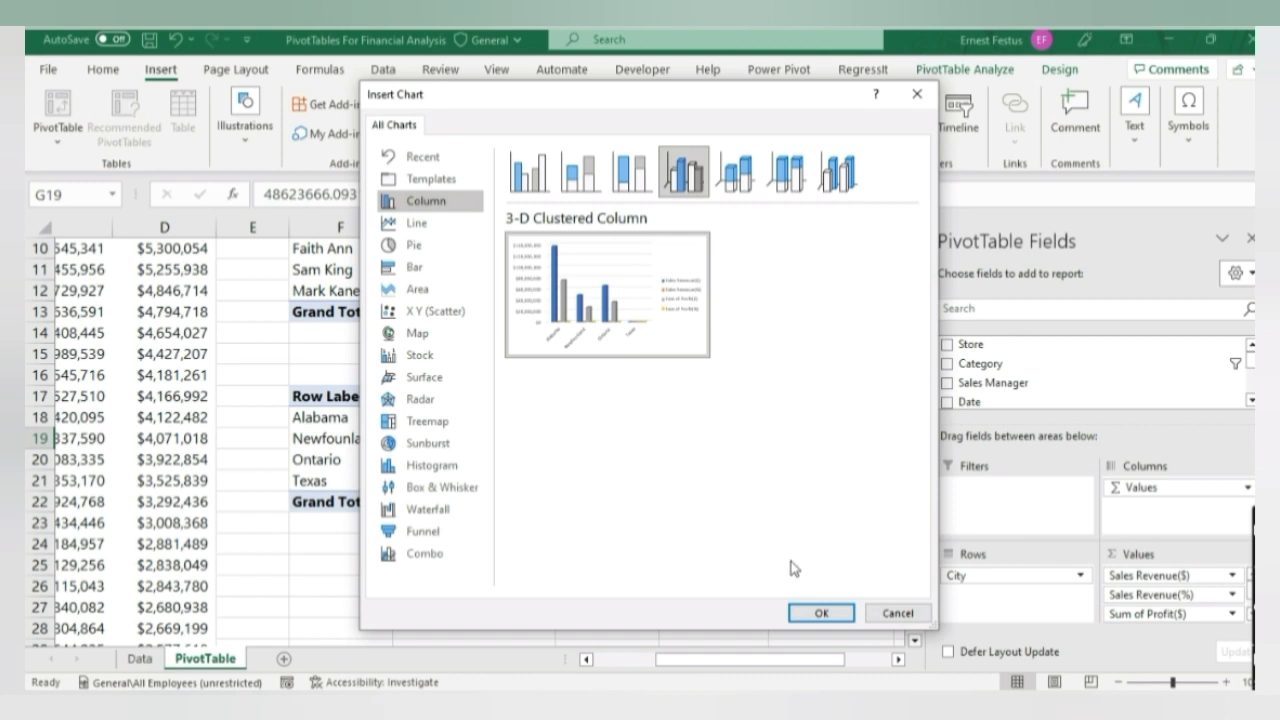
{"action": "left_click", "coordinate": [820, 614]}
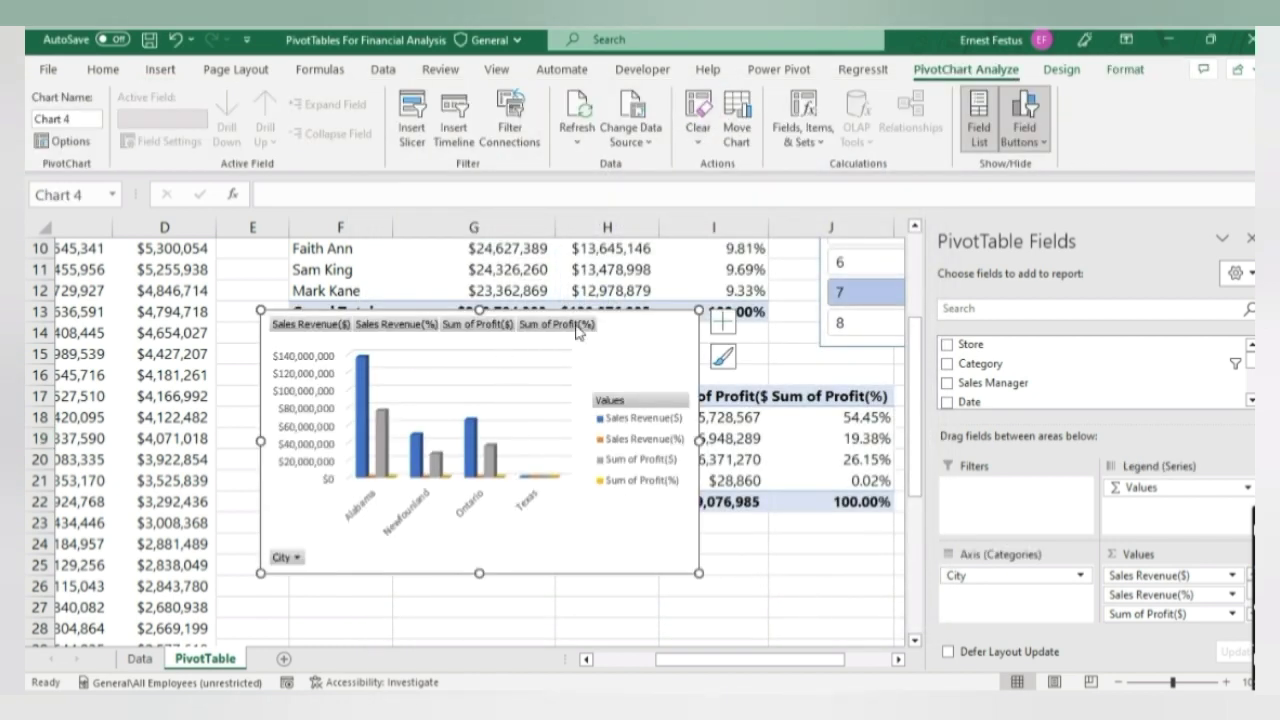
- Move the new city PivotChart below the Grand Total row of the city PivotTable, starting in column F
{"action": "left_click_drag", "start_coordinate": [624, 326], "coordinate": [653, 531]}
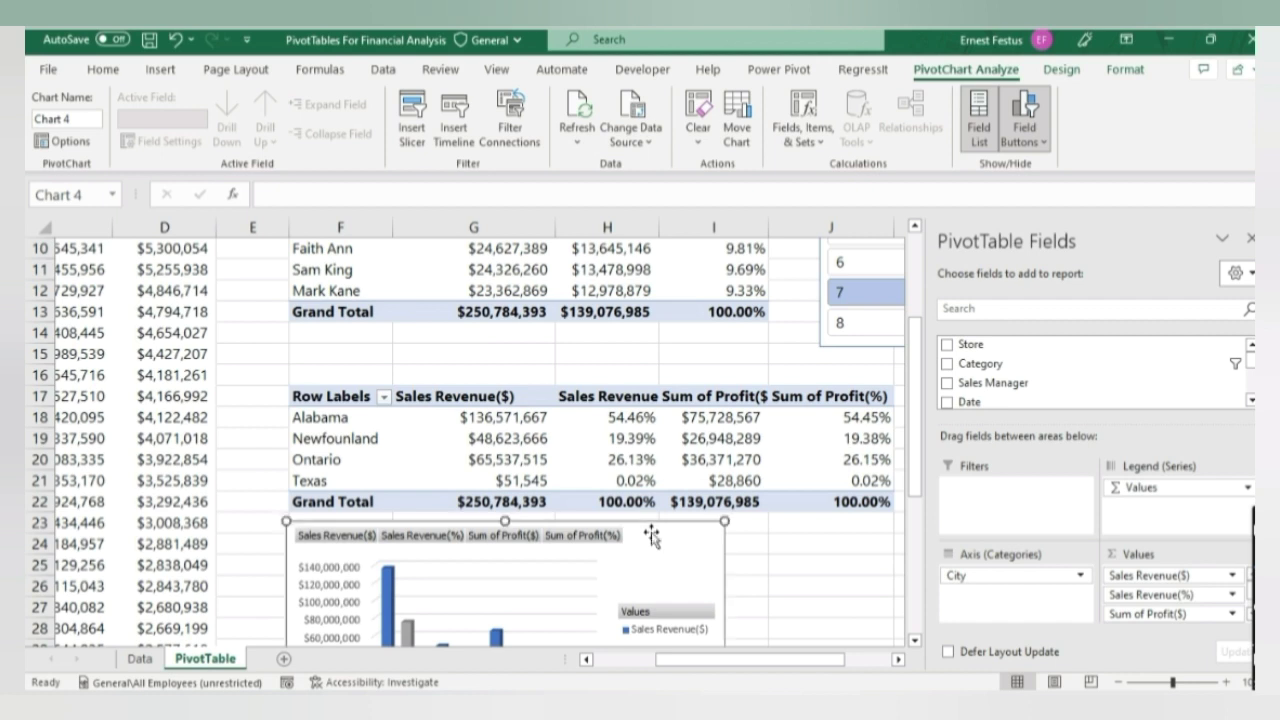
{"action": "scroll", "coordinate": [738, 461], "scroll_direction": "down", "scroll_amount": 4}
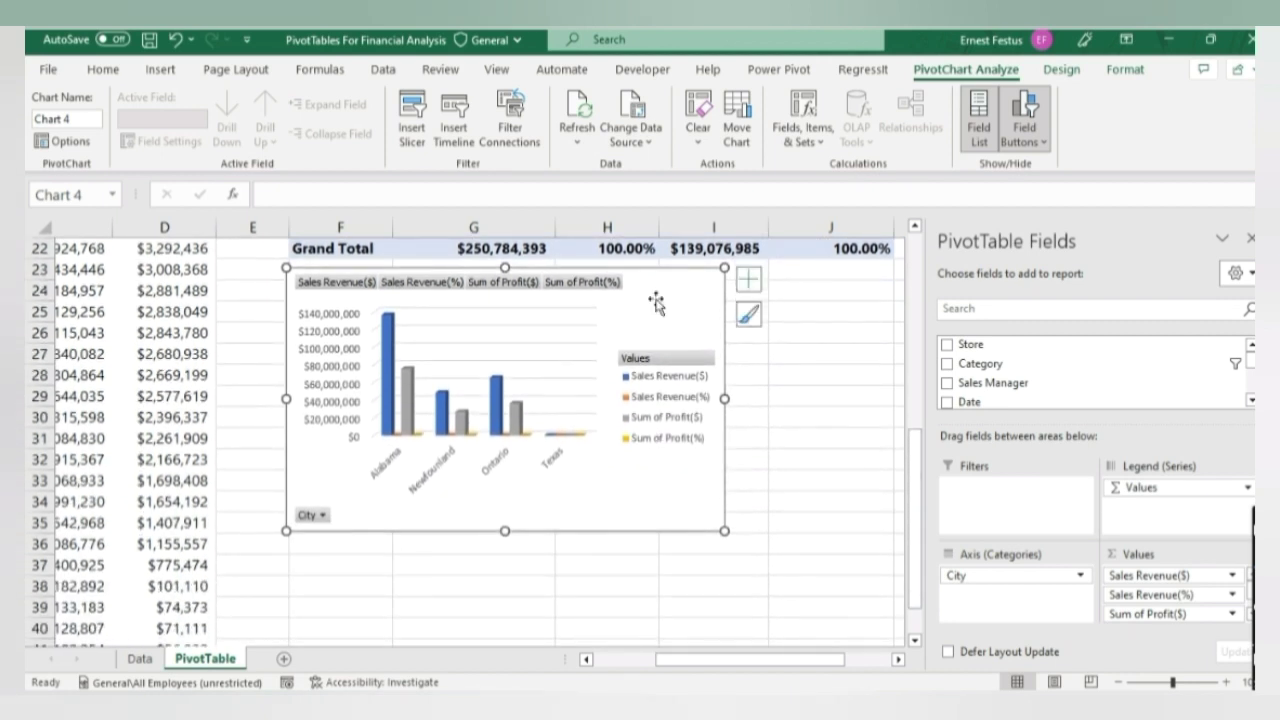
{"action": "mouse_move", "coordinate": [666, 289]}
{"action": "left_mouse_down"}
{"action": "mouse_move", "coordinate": [674, 303]}
{"action": "mouse_move", "coordinate": [660, 308]}
{"action": "left_mouse_up"}
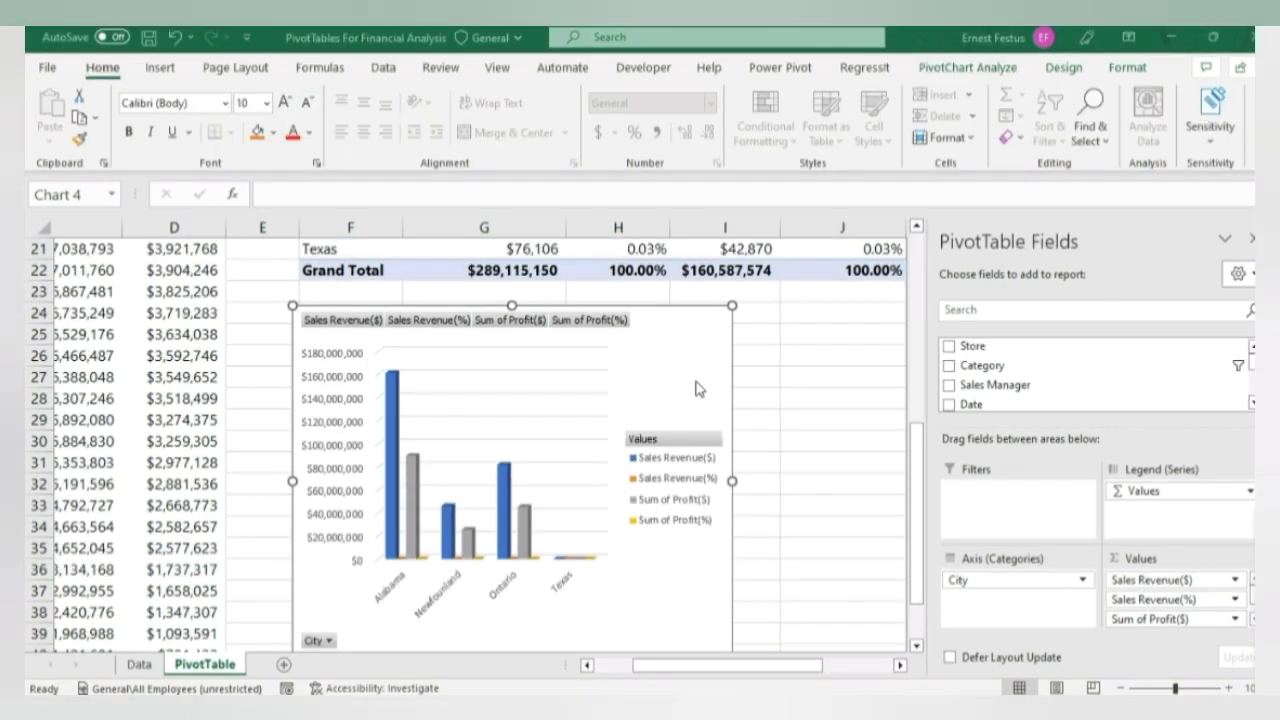
- Compare the revenue and profit figures in the city PivotTable with the columns in the PivotChart below it
{"action": "scroll", "coordinate": [694, 386], "scroll_direction": "up", "scroll_amount": 1}
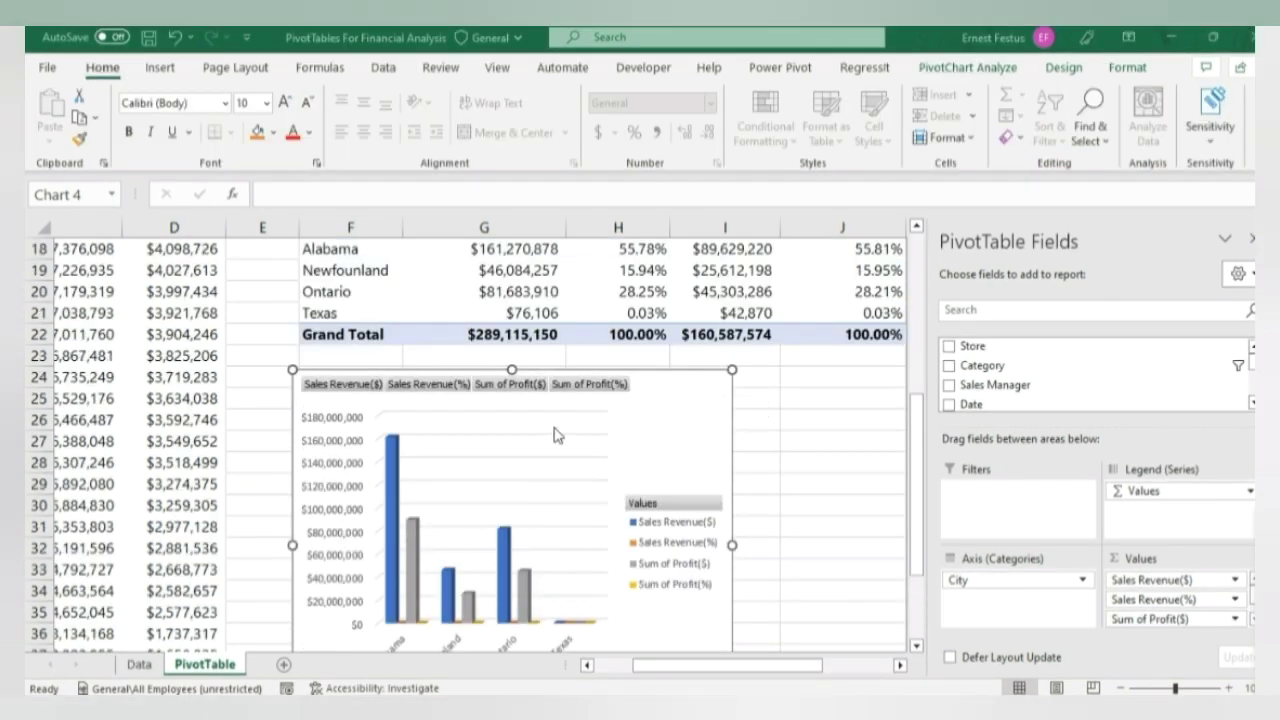
{"action": "scroll", "coordinate": [677, 448], "scroll_direction": "up", "scroll_amount": 2}
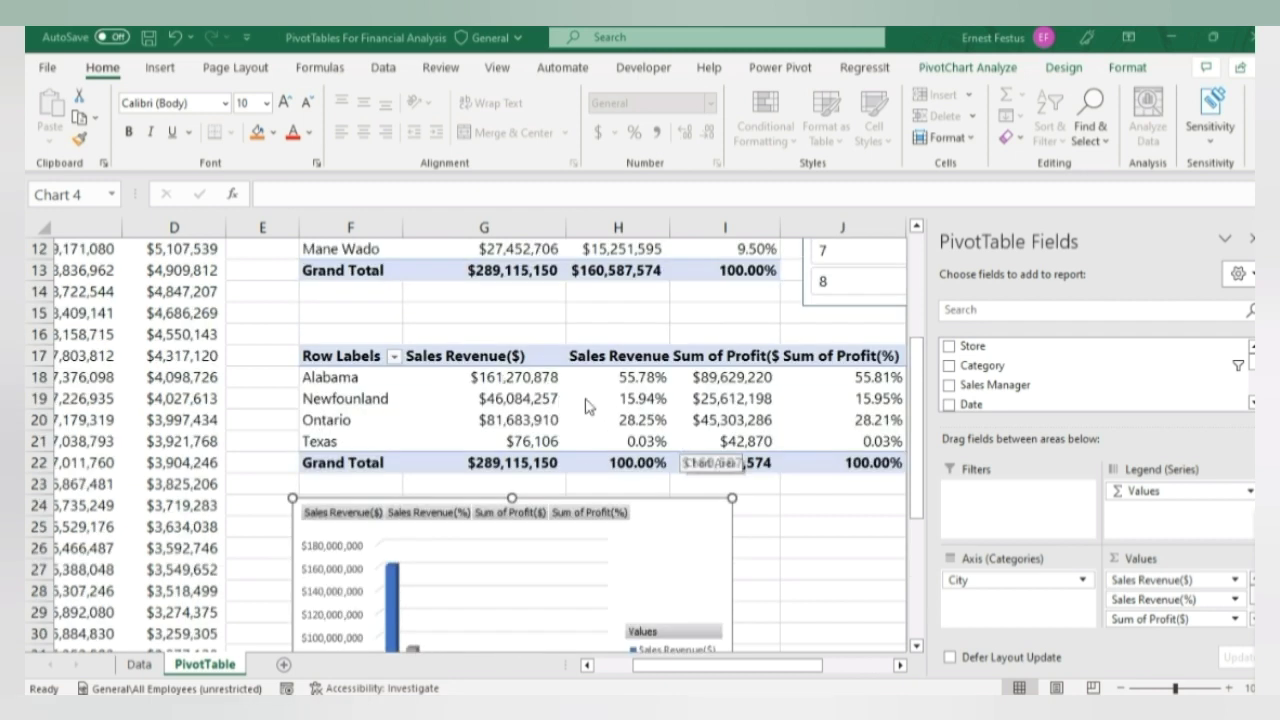
{"action": "scroll", "coordinate": [597, 408], "scroll_direction": "down", "scroll_amount": 2}
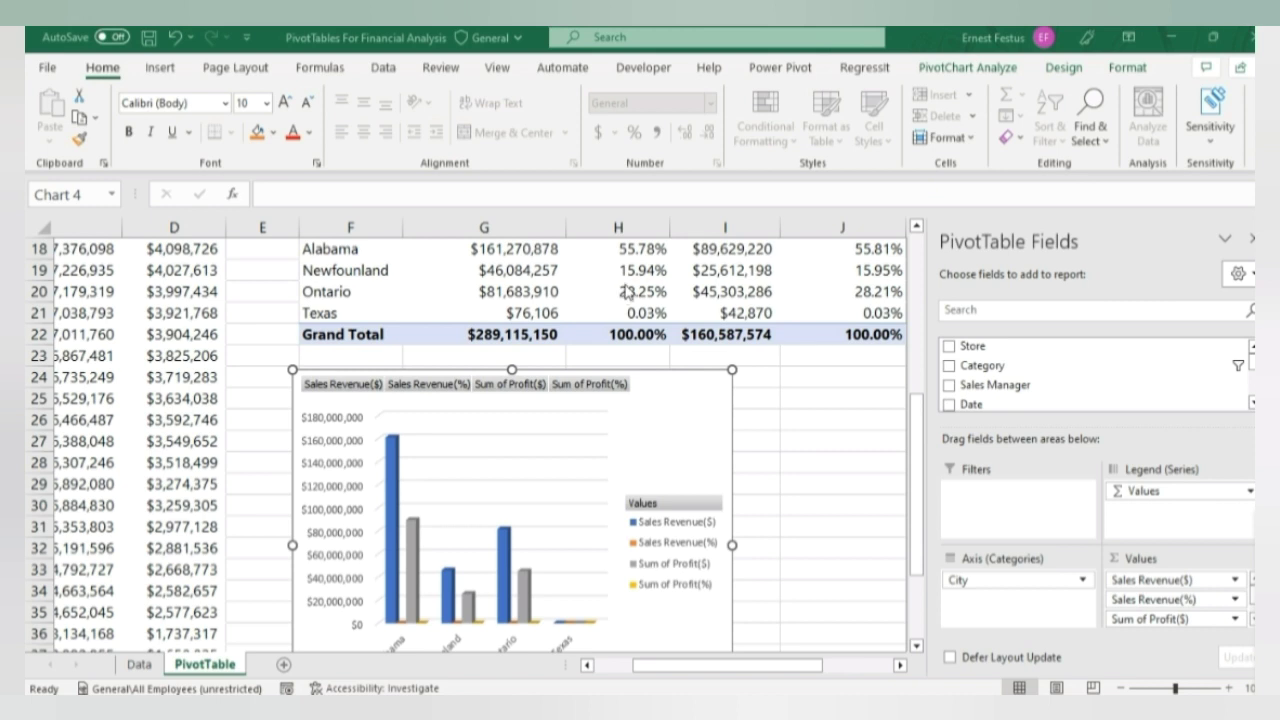
{"action": "scroll", "coordinate": [627, 291], "scroll_direction": "up", "scroll_amount": 1}
{"action": "scroll", "coordinate": [624, 320], "scroll_direction": "down", "scroll_amount": 1}
{"action": "scroll", "coordinate": [628, 313], "scroll_direction": "up", "scroll_amount": 1}
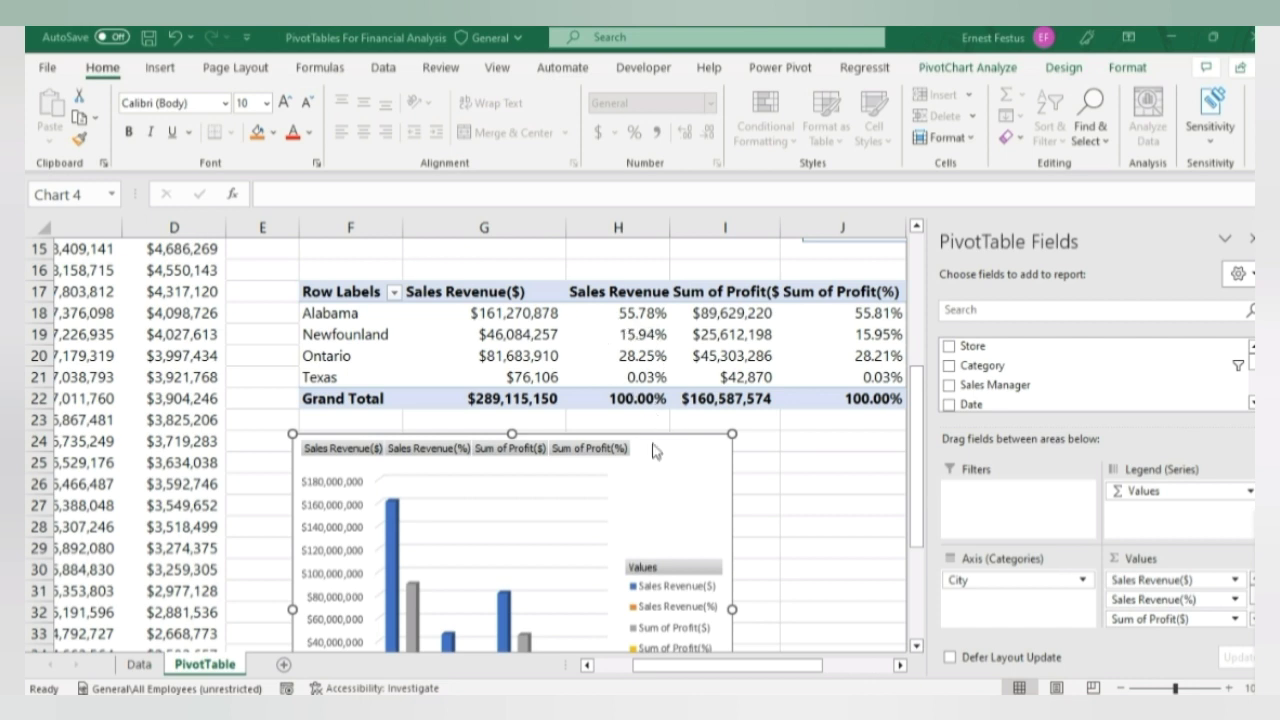
{"action": "scroll", "coordinate": [652, 450], "scroll_direction": "down", "scroll_amount": 1}
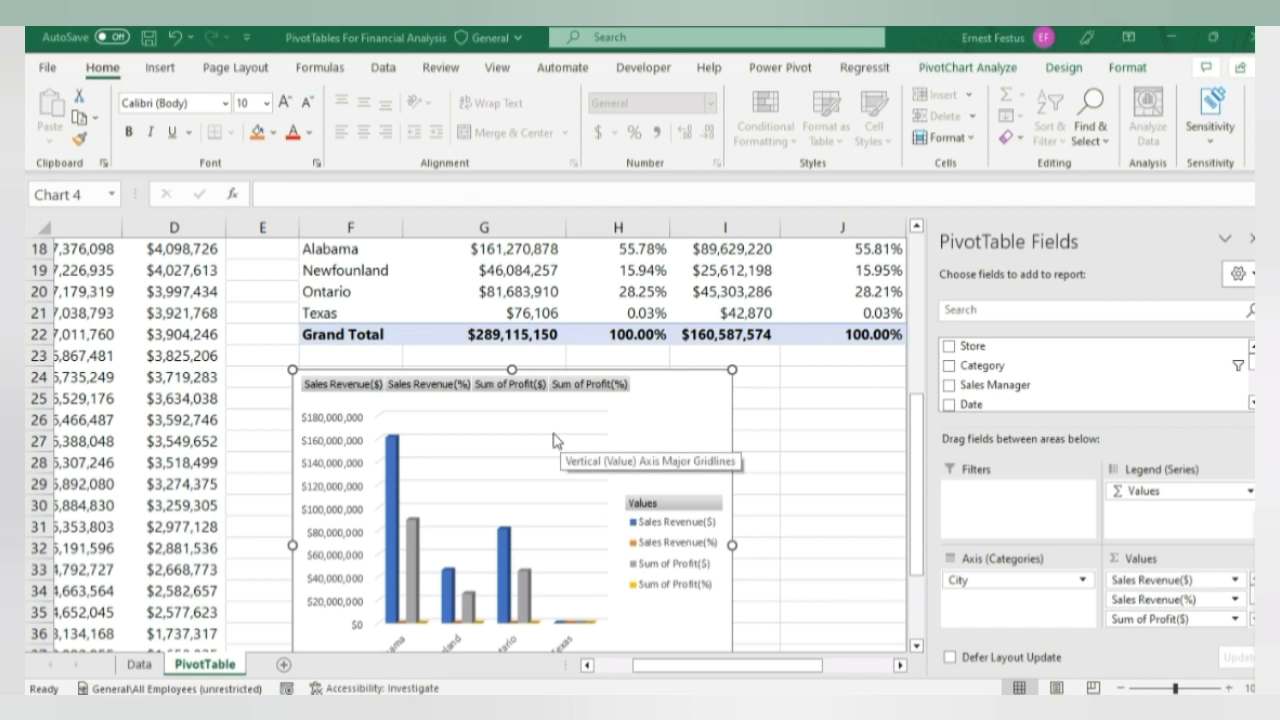
- Shift the city PivotChart slightly down and to the right so it starts at row 25
{"action": "left_click", "coordinate": [537, 439]}
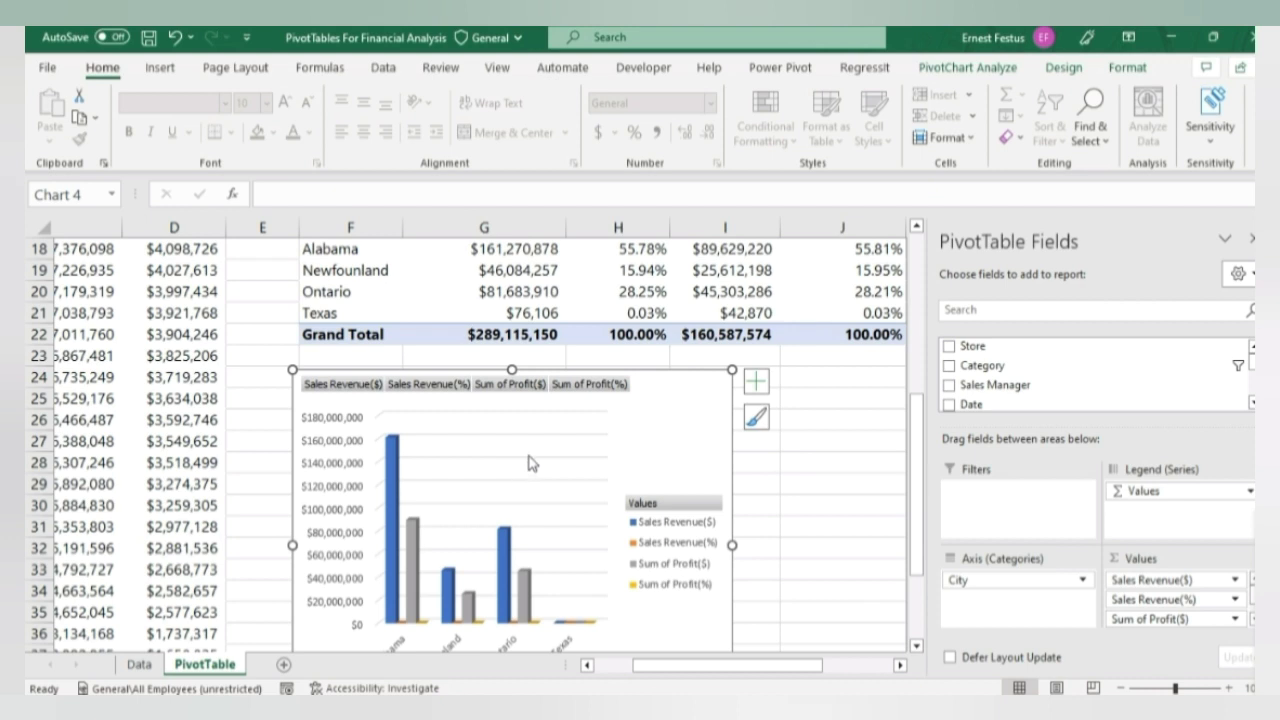
{"action": "right_click", "coordinate": [531, 463]}
{"action": "left_click", "coordinate": [504, 456]}
{"action": "scroll", "coordinate": [610, 480], "scroll_direction": "down", "scroll_amount": 1}
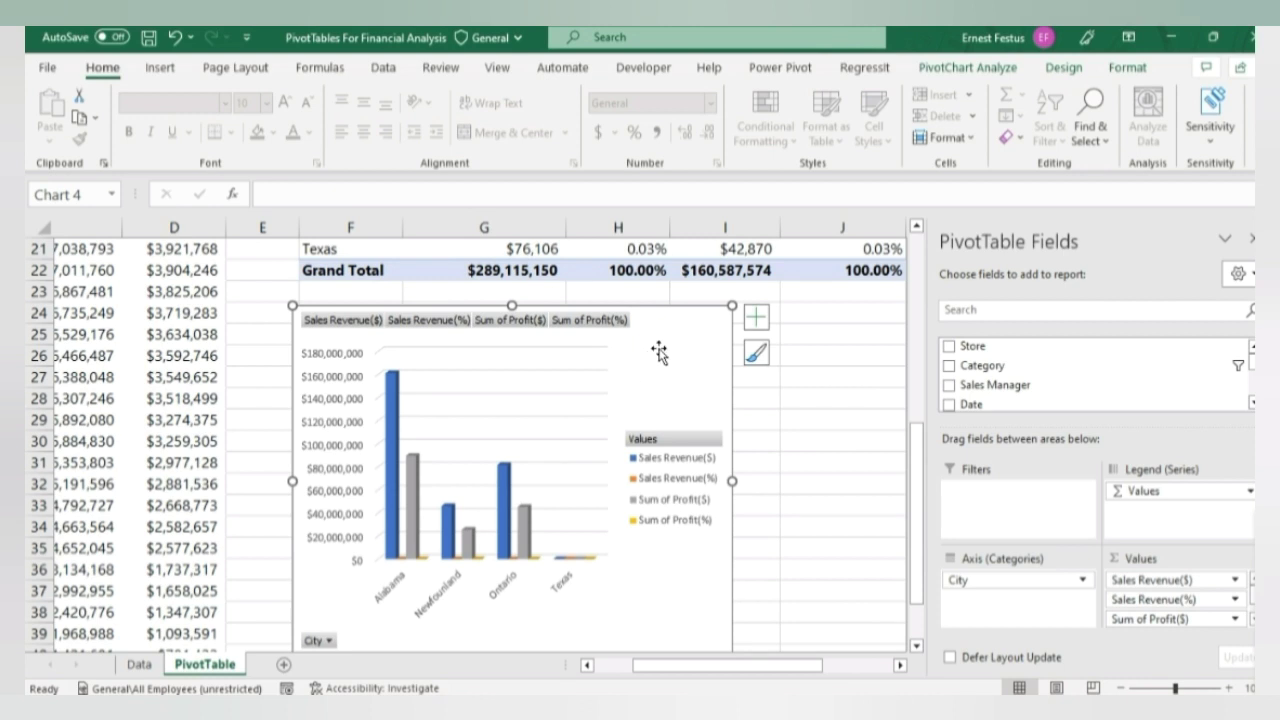
{"action": "left_click_drag", "start_coordinate": [662, 316], "coordinate": [678, 340]}
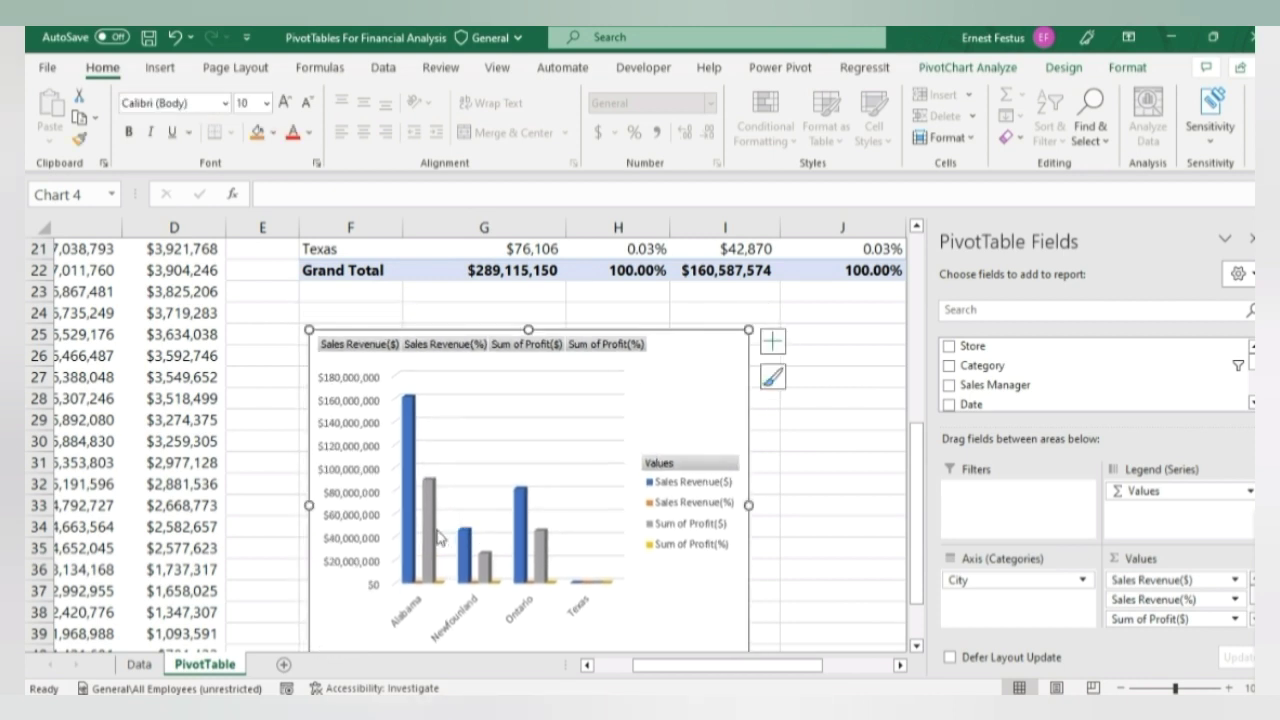
- Fill the Sales Revenue($) columns of the city PivotChart with the standard color Dark Blue
{"action": "left_click", "coordinate": [407, 541]}
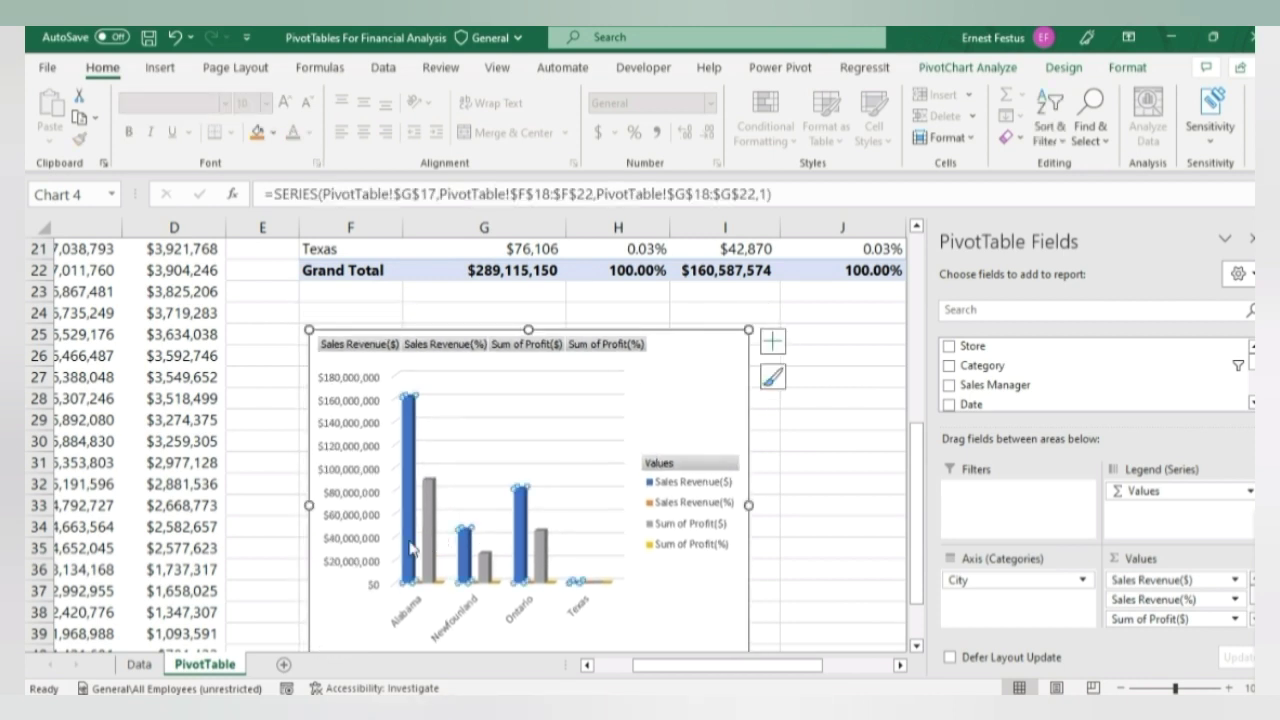
{"action": "right_click", "coordinate": [412, 549]}
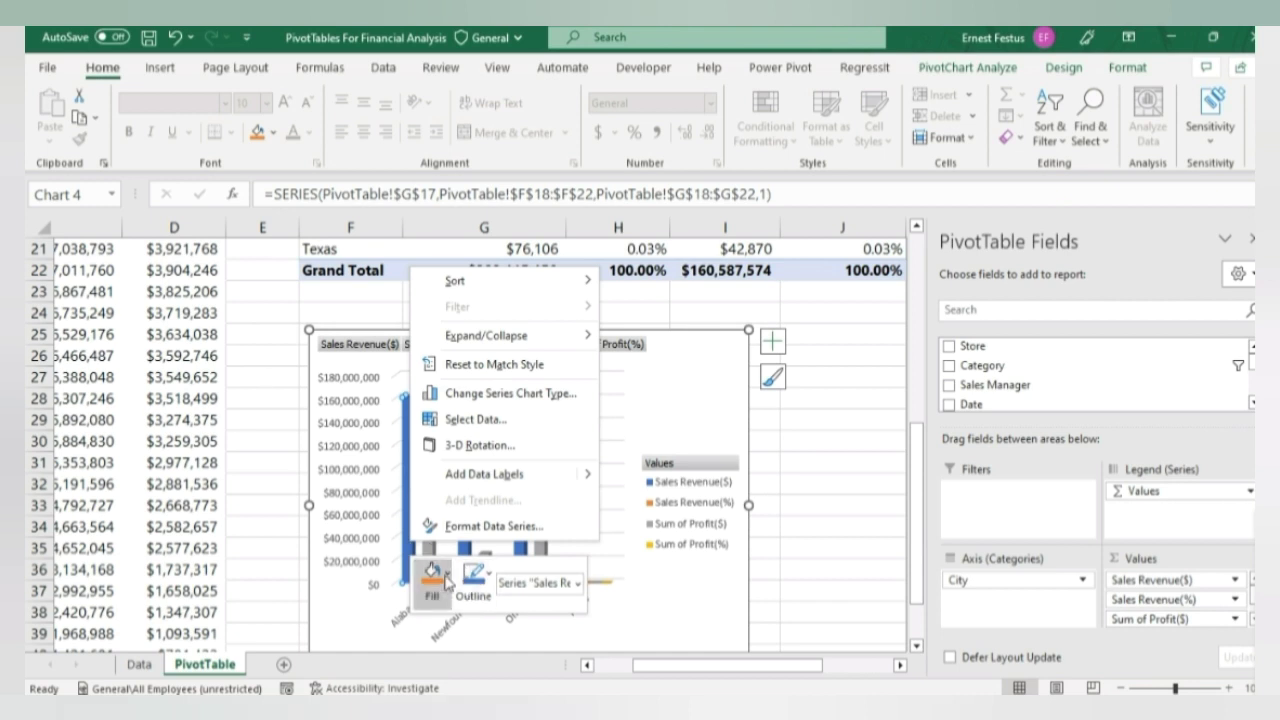
{"action": "left_click", "coordinate": [447, 577]}
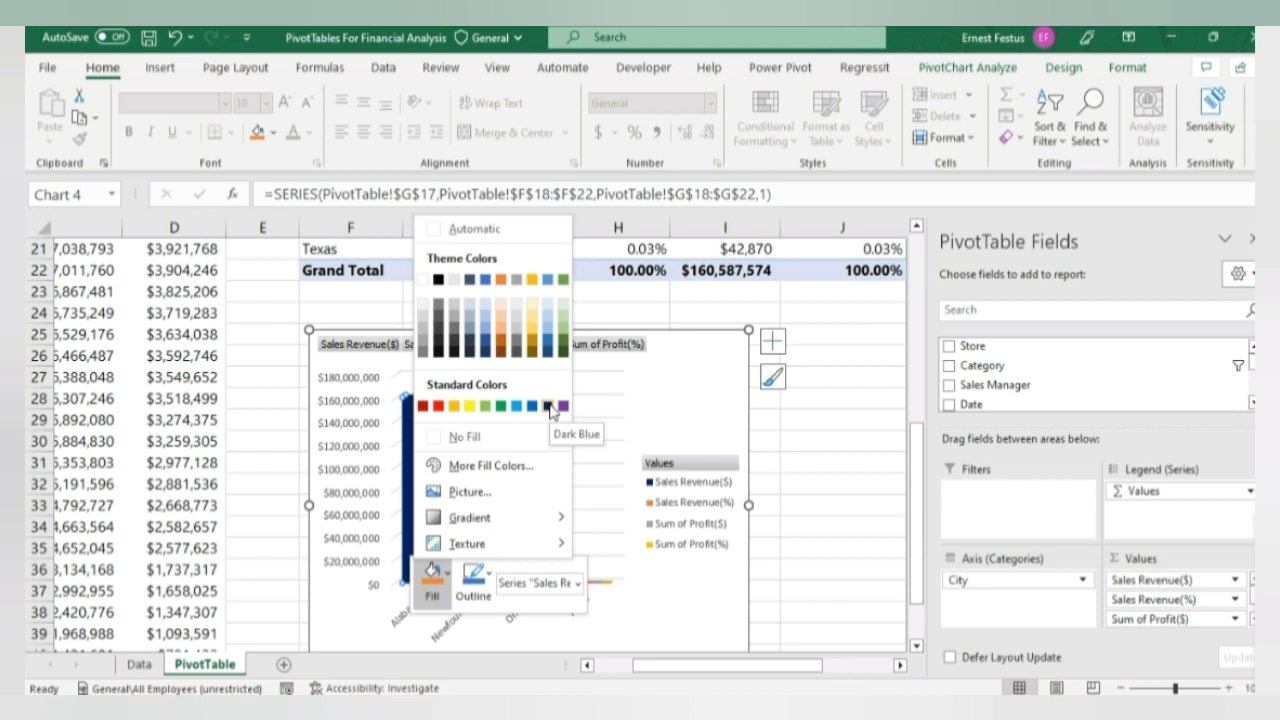
{"action": "left_click", "coordinate": [549, 406]}
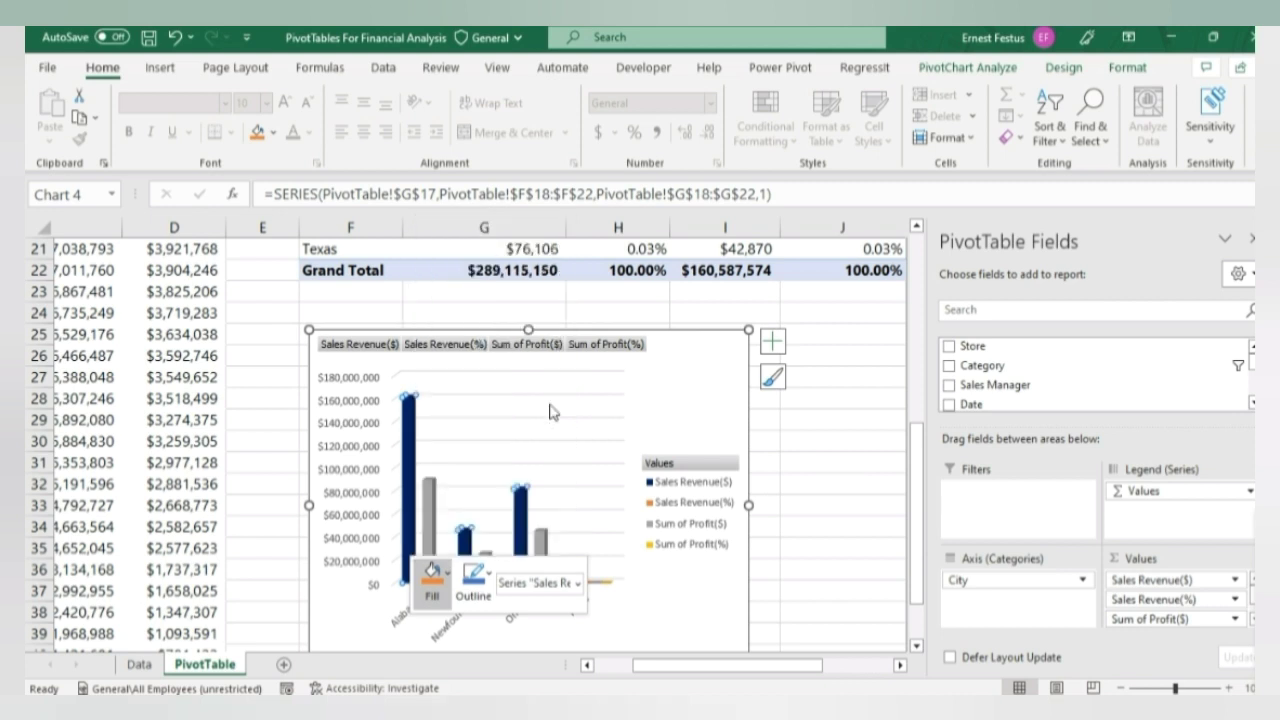
- Fill the Sum of Profit($) columns of the city PivotChart with the orange theme color
{"action": "right_click", "coordinate": [428, 537]}
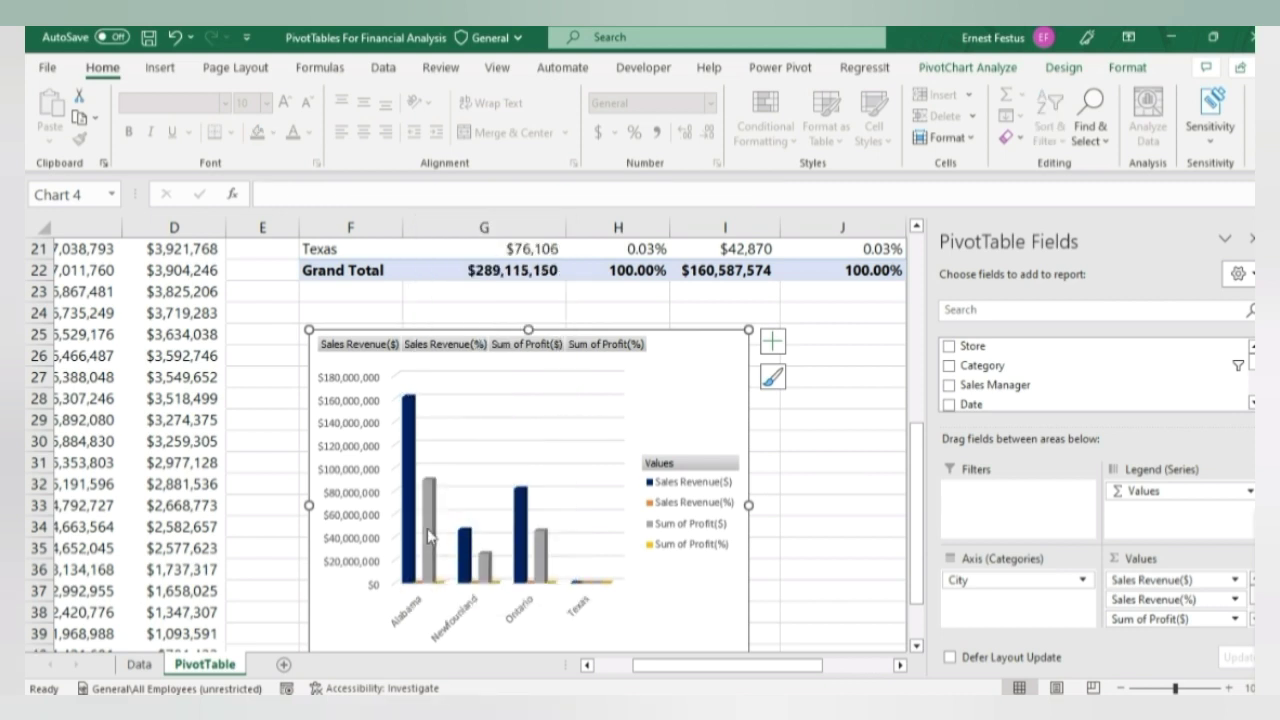
{"action": "right_click", "coordinate": [428, 537]}
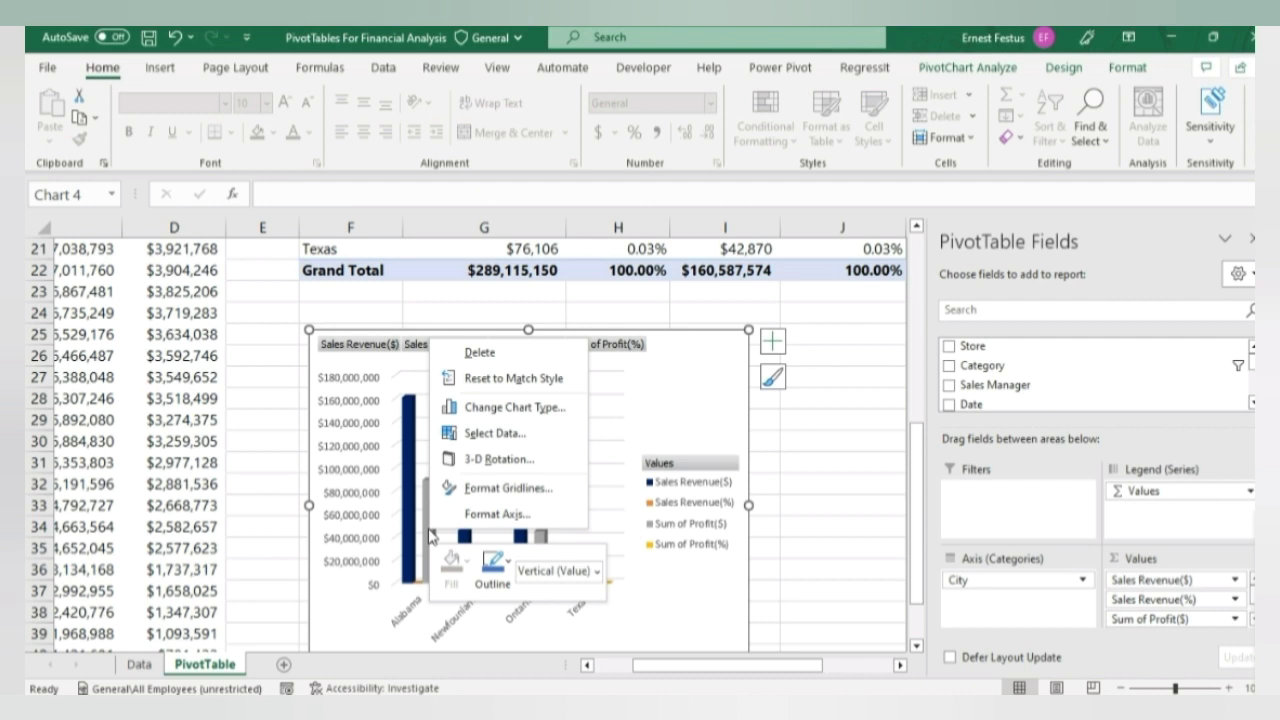
{"action": "key", "text": "Escape"}
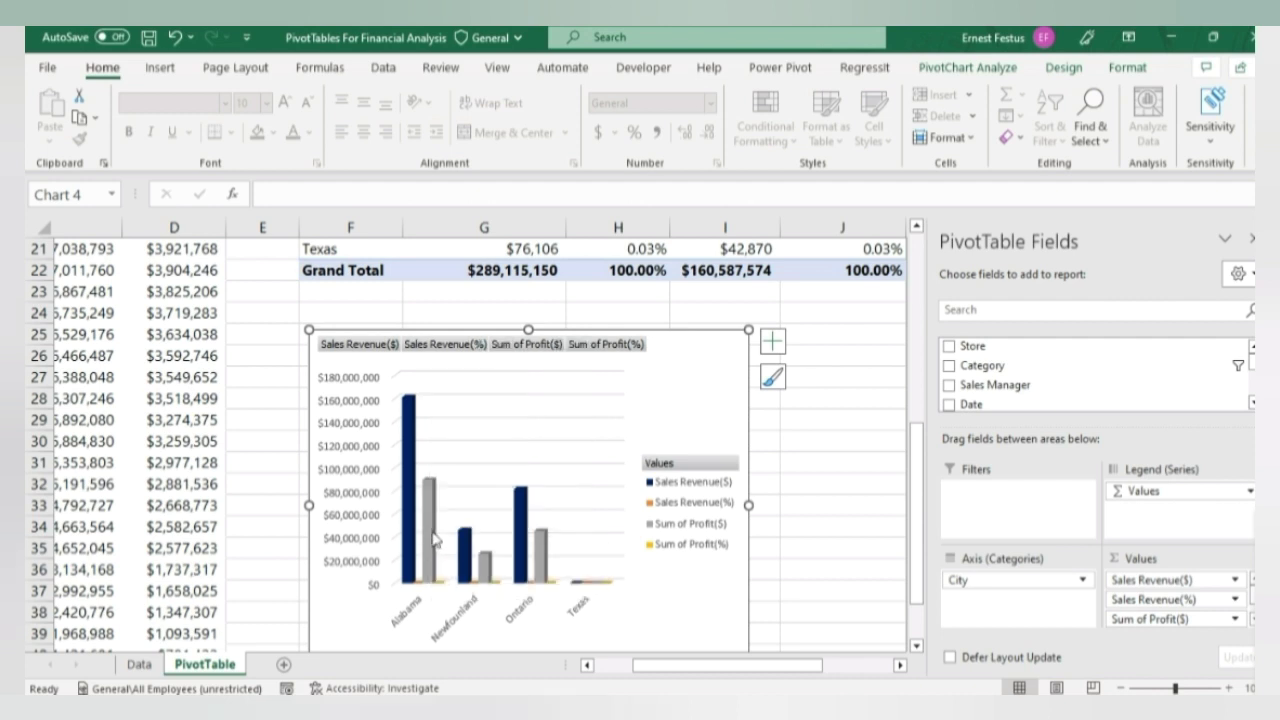
{"action": "right_click", "coordinate": [432, 535]}
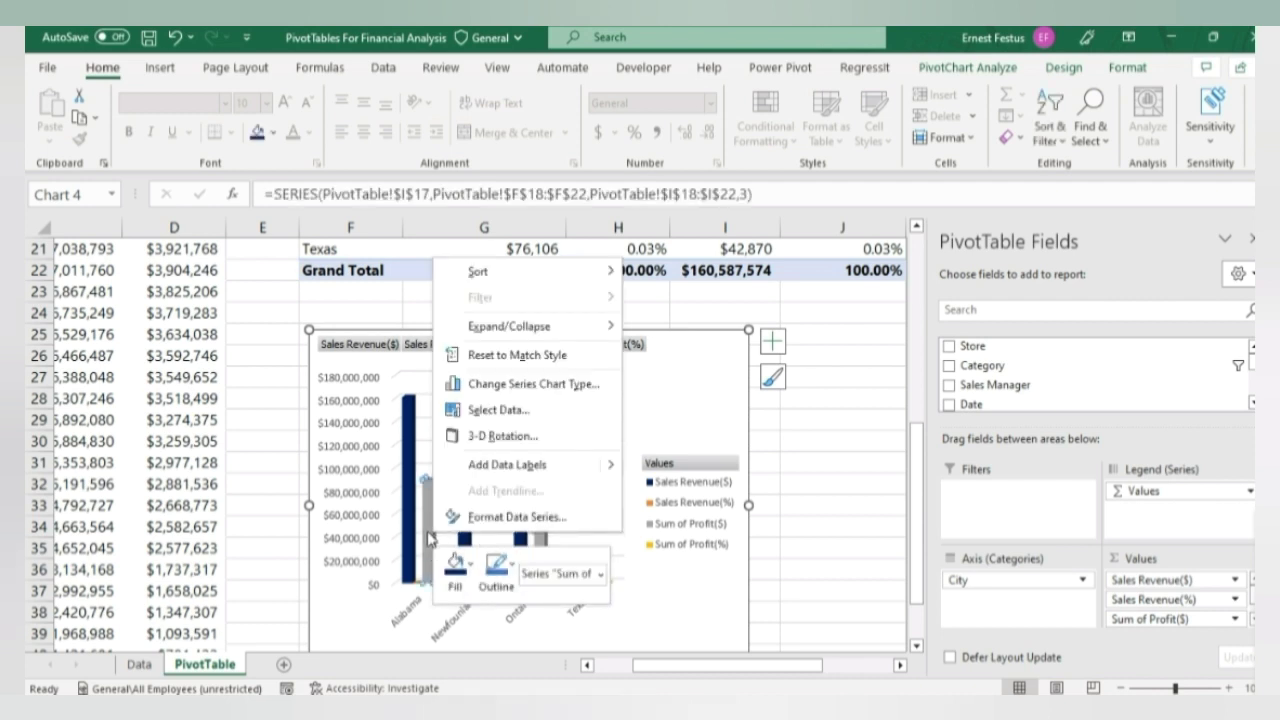
{"action": "left_click", "coordinate": [471, 568]}
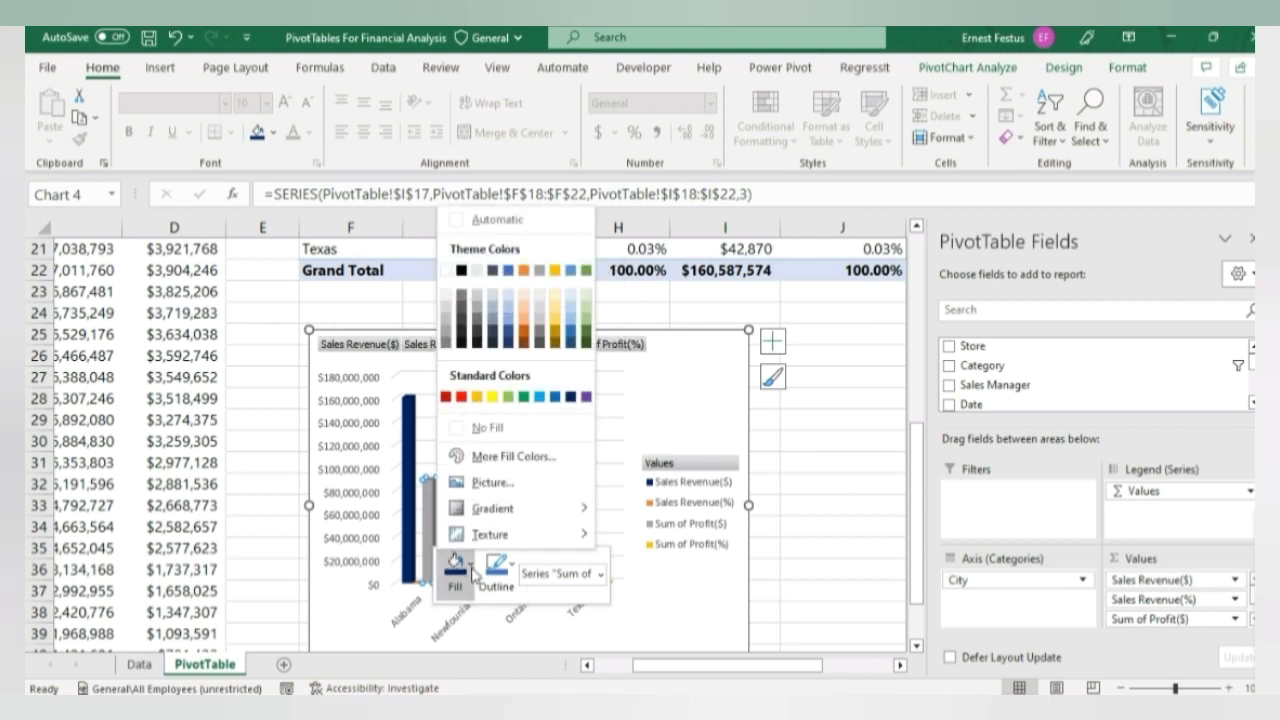
{"action": "left_click", "coordinate": [523, 270]}
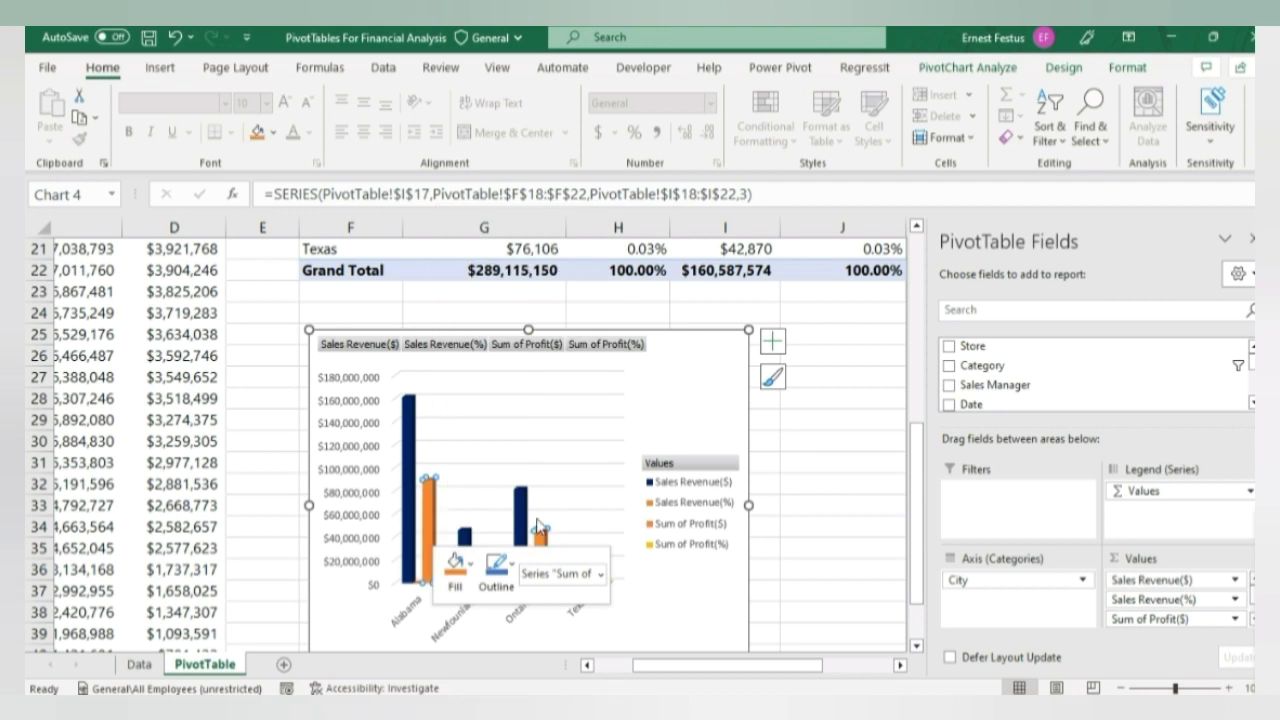
{"action": "left_click", "coordinate": [588, 489]}
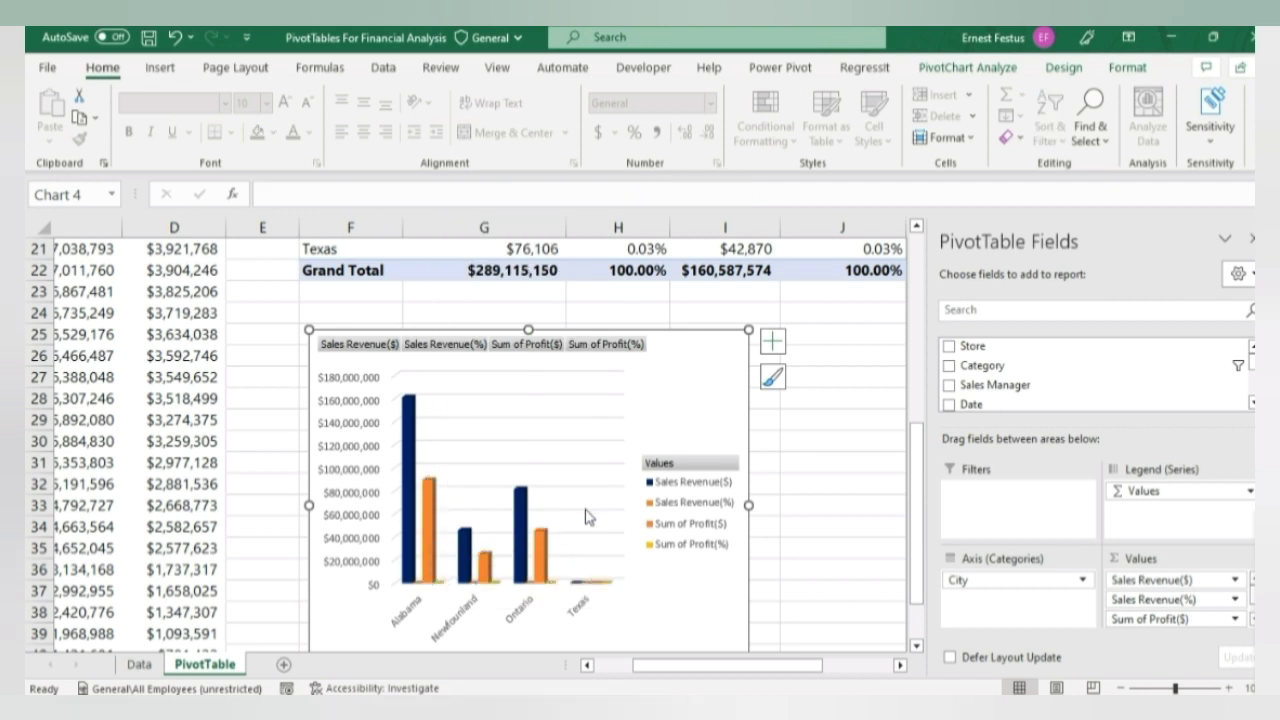
- Open the formatting options for the major gridlines of the city PivotChart and view the whole chart
{"action": "double_click", "coordinate": [588, 516]}
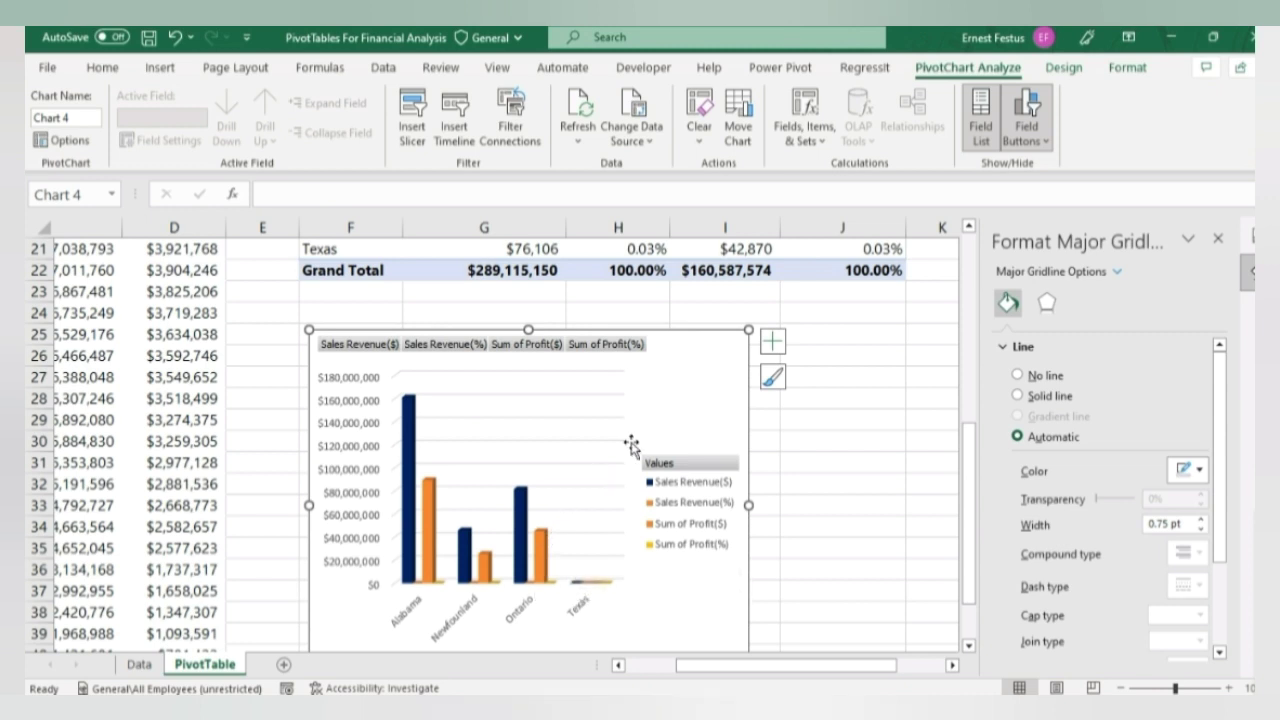
{"action": "scroll", "coordinate": [695, 405], "scroll_direction": "down", "scroll_amount": 1}
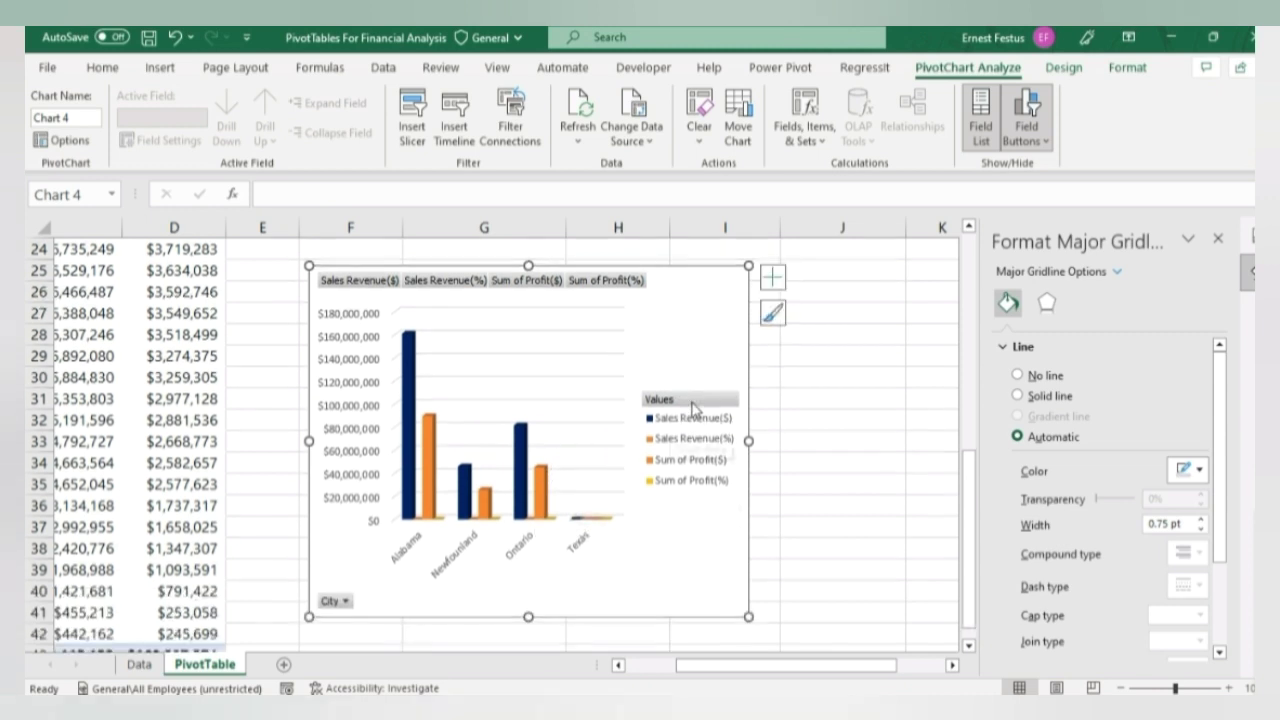
{"action": "scroll", "coordinate": [813, 447], "scroll_direction": "up", "scroll_amount": 1}
- Nudge the Category slicer slightly up and left beside the sales manager PivotTable and deselect it
{"action": "scroll", "coordinate": [813, 447], "scroll_direction": "up", "scroll_amount": 7}
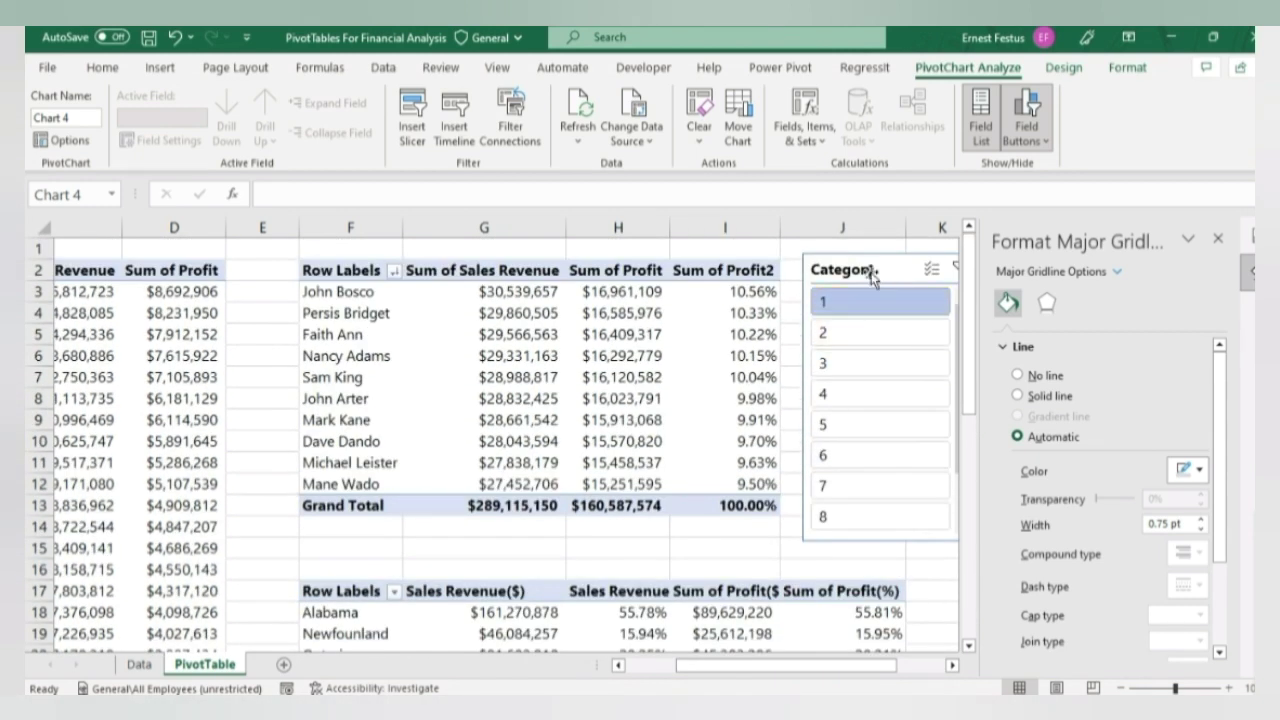
{"action": "left_click_drag", "start_coordinate": [891, 266], "coordinate": [888, 264]}
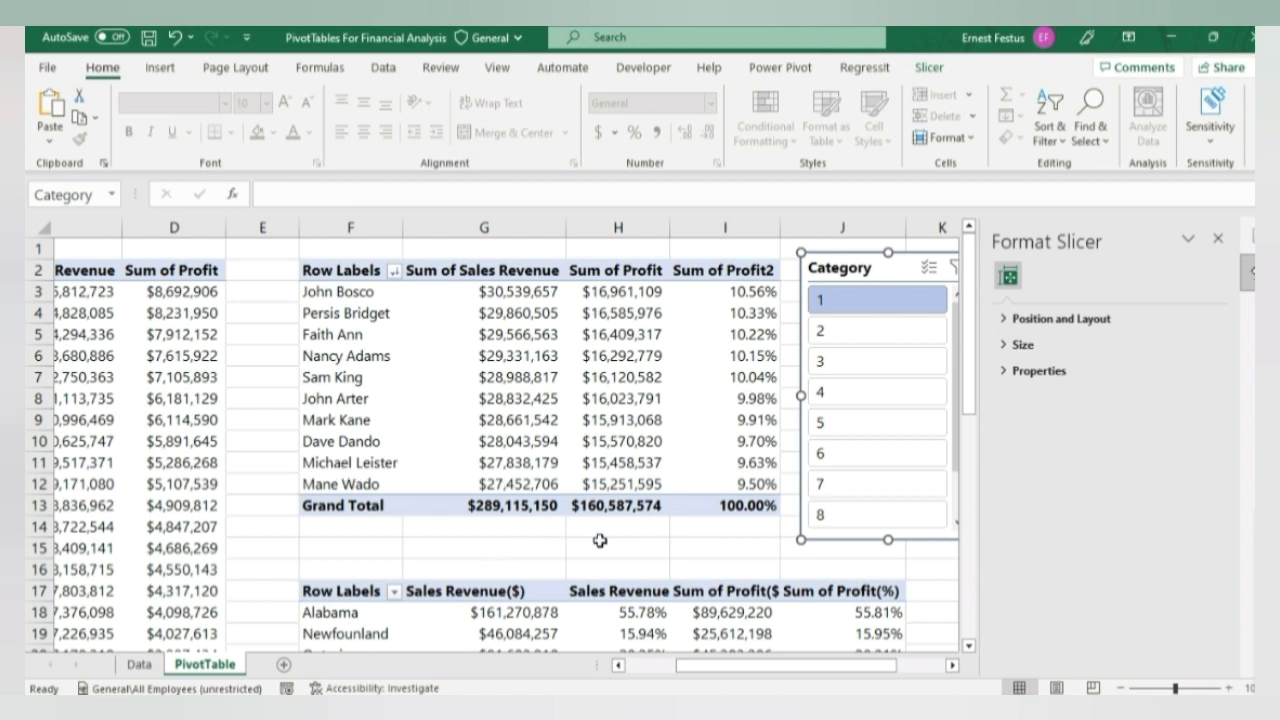
{"action": "scroll", "coordinate": [692, 518], "scroll_direction": "down", "scroll_amount": 1}
{"action": "scroll", "coordinate": [850, 420], "scroll_direction": "up", "scroll_amount": 1}
{"action": "left_click", "coordinate": [481, 555]}
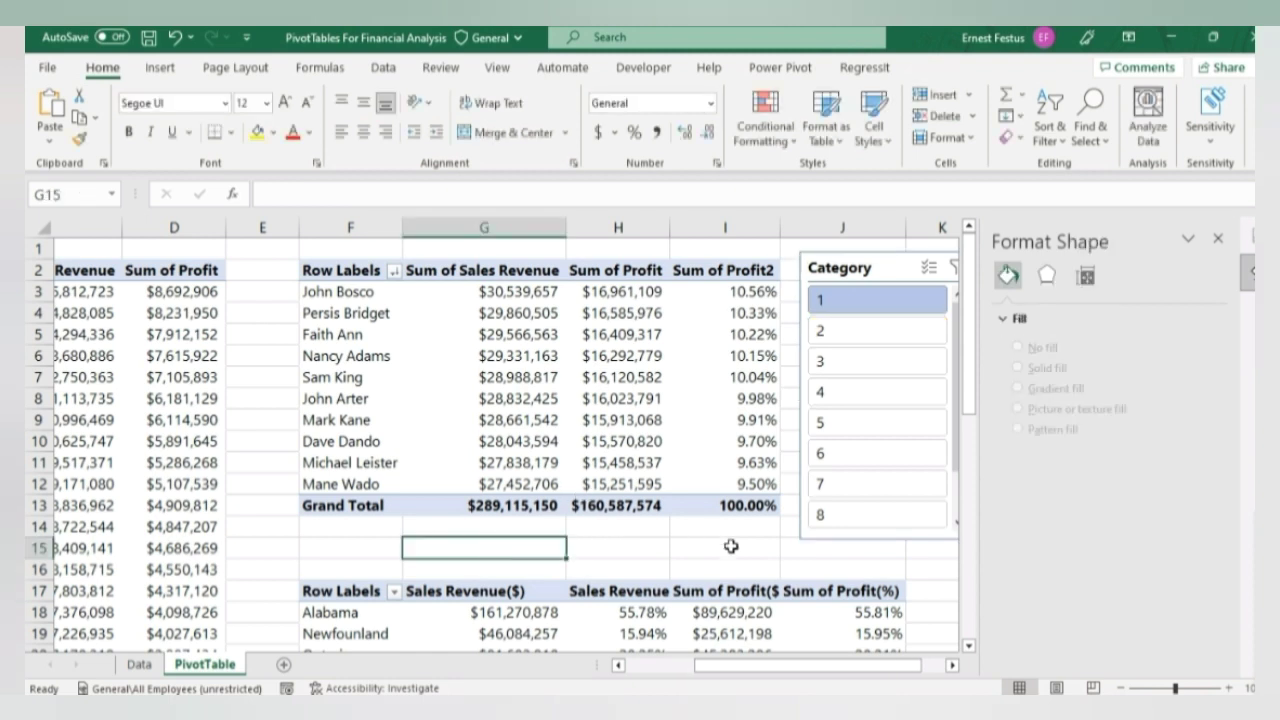
{"action": "scroll", "coordinate": [860, 600], "scroll_direction": "down", "scroll_amount": 5}
{"action": "scroll", "coordinate": [863, 570], "scroll_direction": "down", "scroll_amount": 2}
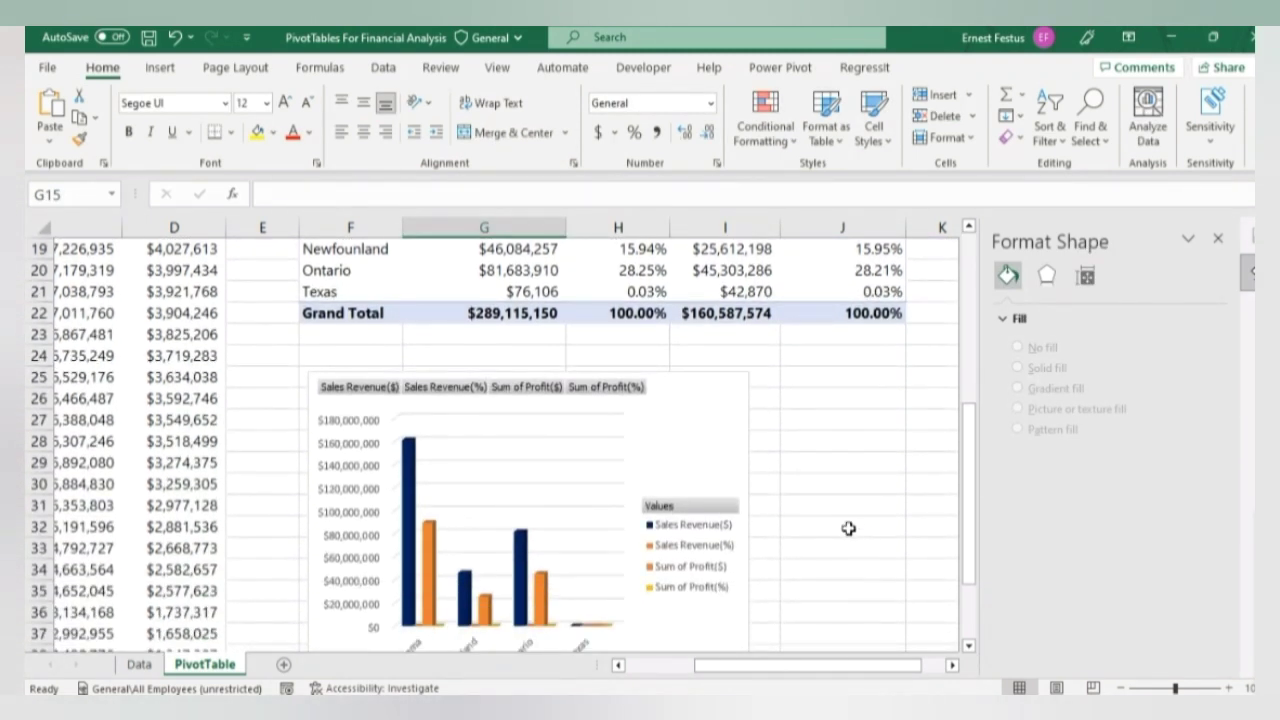